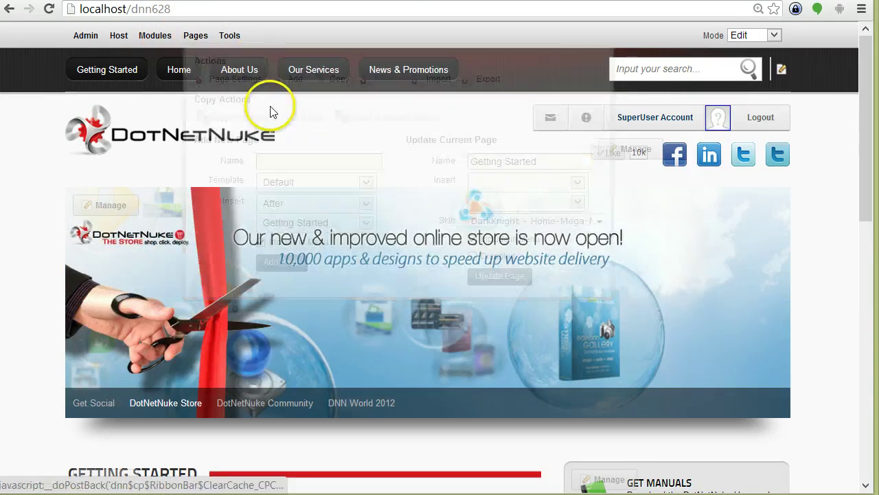
# - Add a new page named Clients after the Getting Started page
pyautogui.moveTo(196, 36)
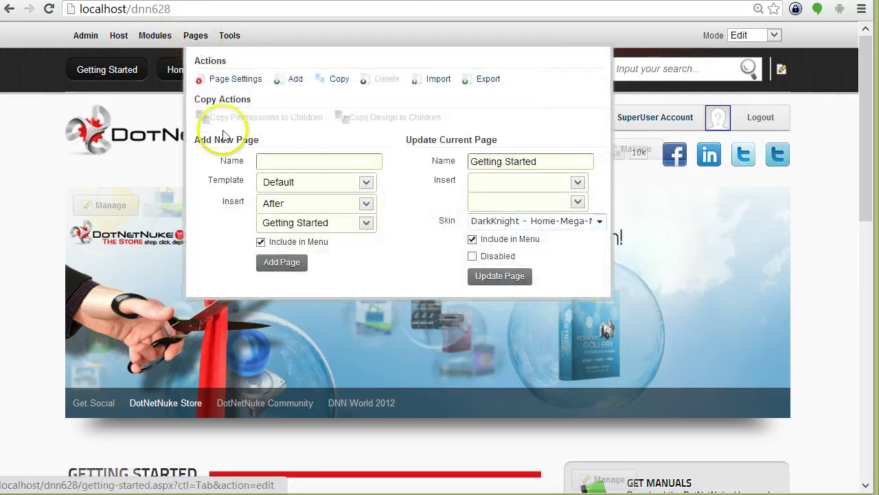
pyautogui.click(274, 162)
pyautogui.write('Clients')
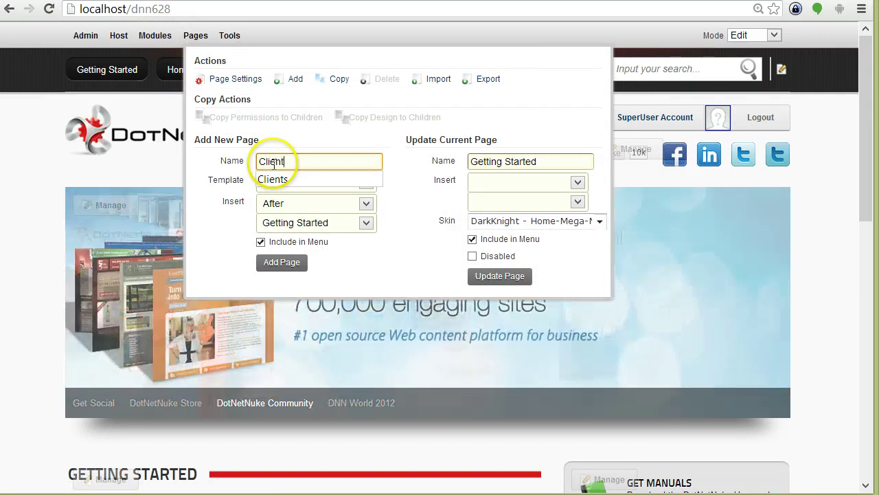
pyautogui.click(294, 268)
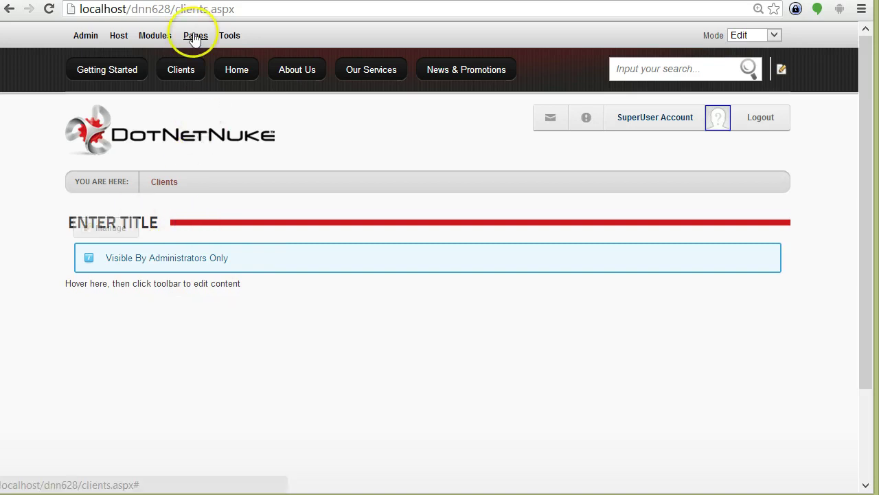
# - Add a new page named Update as a child of the Clients page
pyautogui.moveTo(196, 35)
pyautogui.click(295, 204)
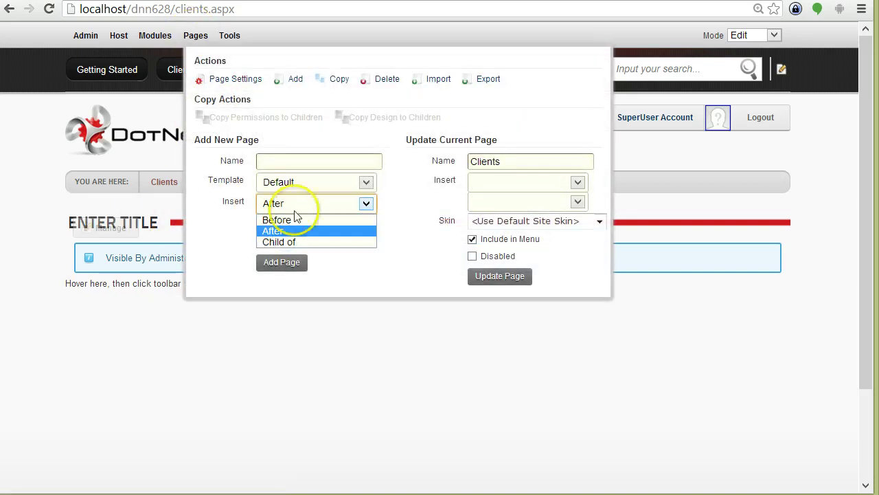
pyautogui.click(292, 240)
pyautogui.click(323, 162)
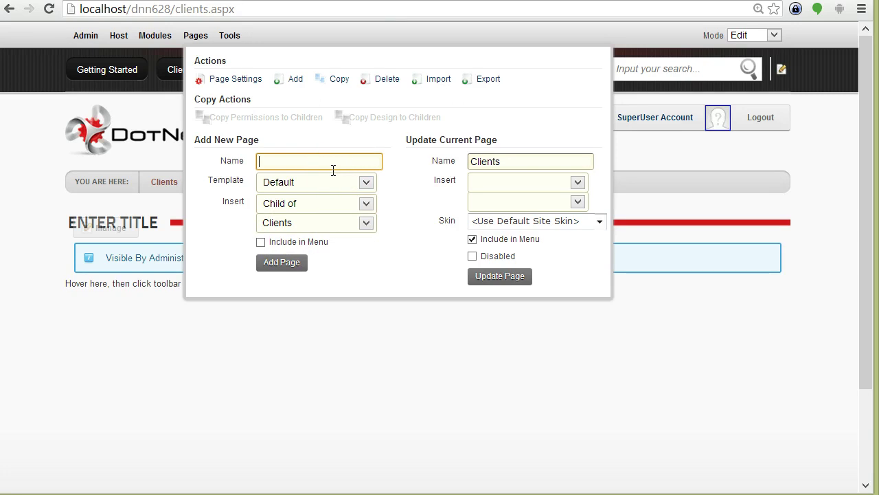
pyautogui.write('upda')
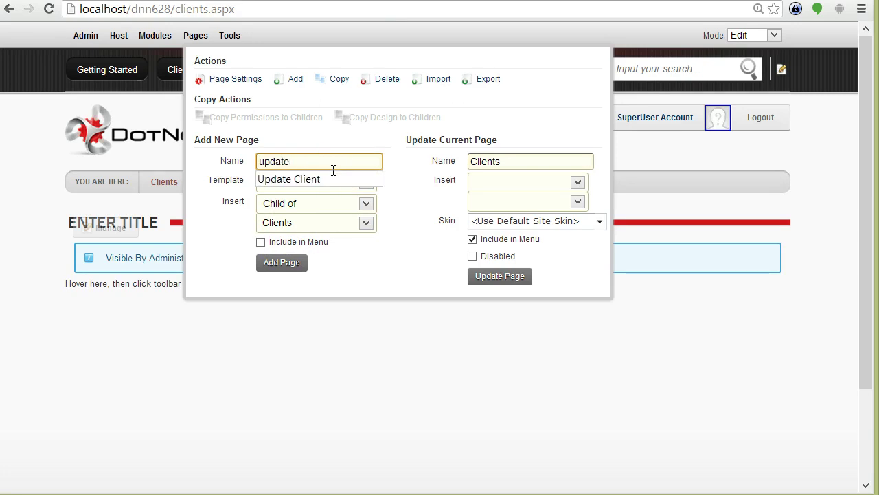
pyautogui.press('Delete')
pyautogui.write('U')
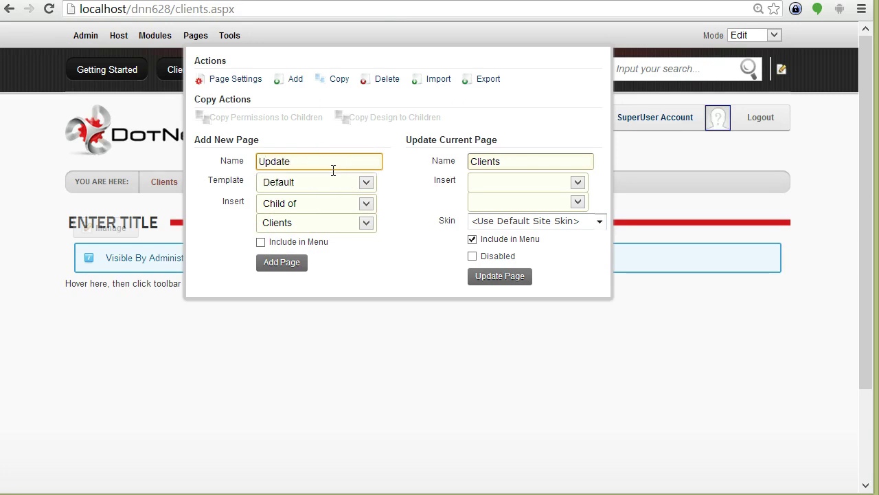
pyautogui.click(295, 265)
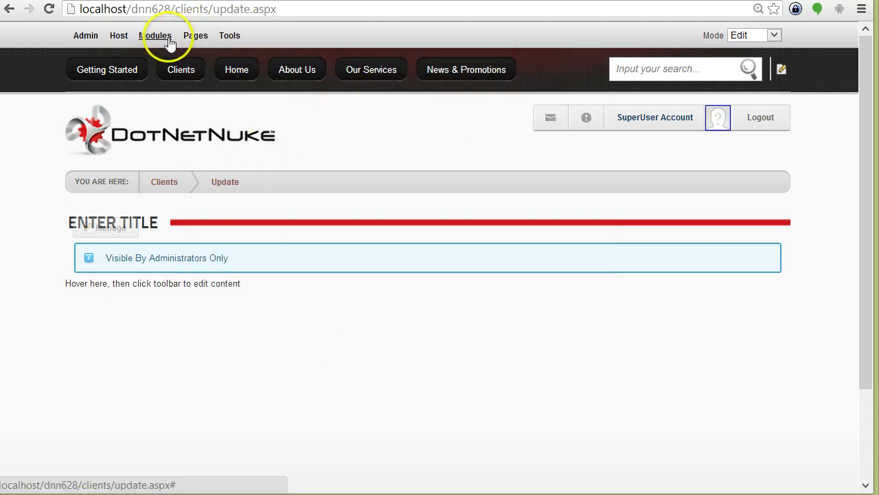
# - Add an avt.ActionForm module from All Categories to the Update page's ContentPane
pyautogui.moveTo(157, 40)
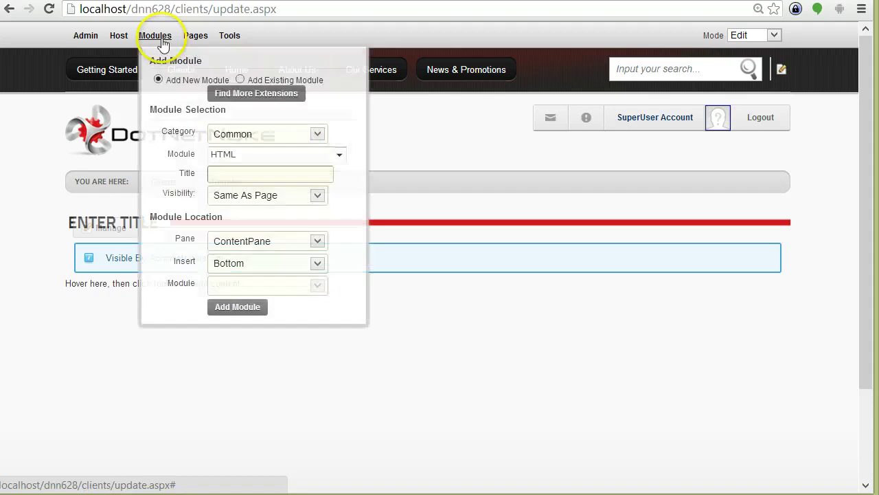
pyautogui.click(261, 144)
pyautogui.click(255, 172)
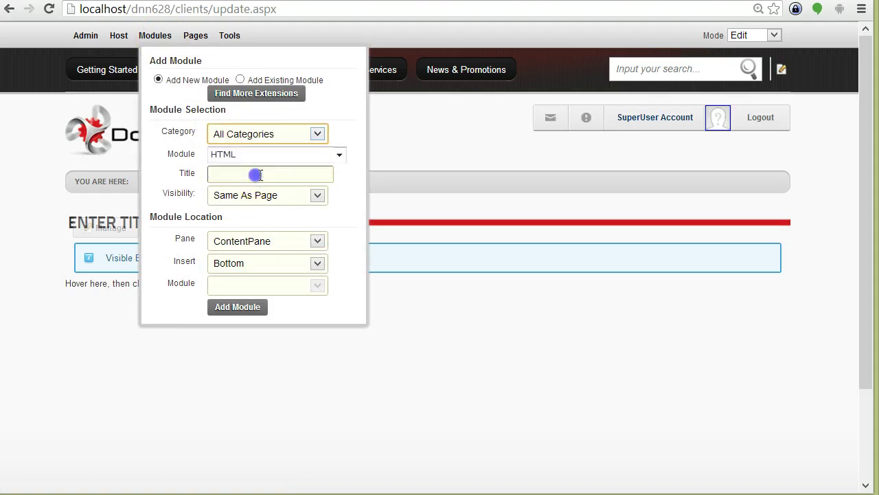
pyautogui.click(291, 155)
pyautogui.scroll(5, 282, 186)
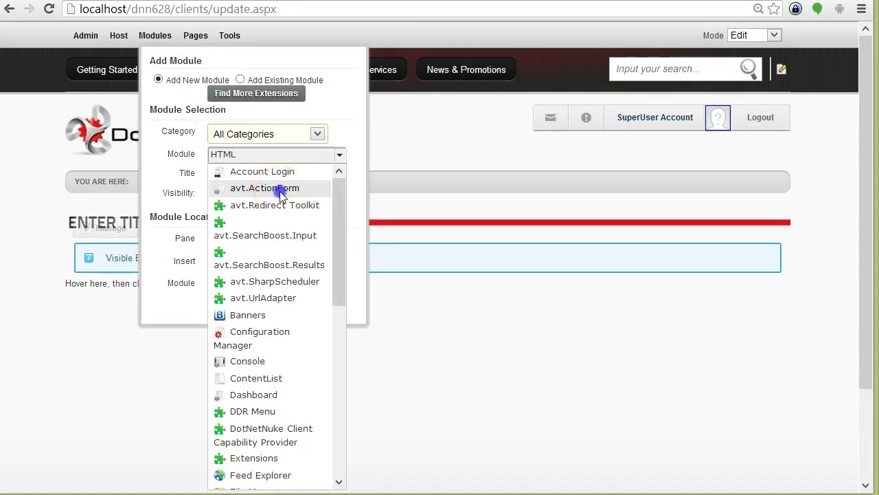
pyautogui.click(282, 195)
pyautogui.click(254, 309)
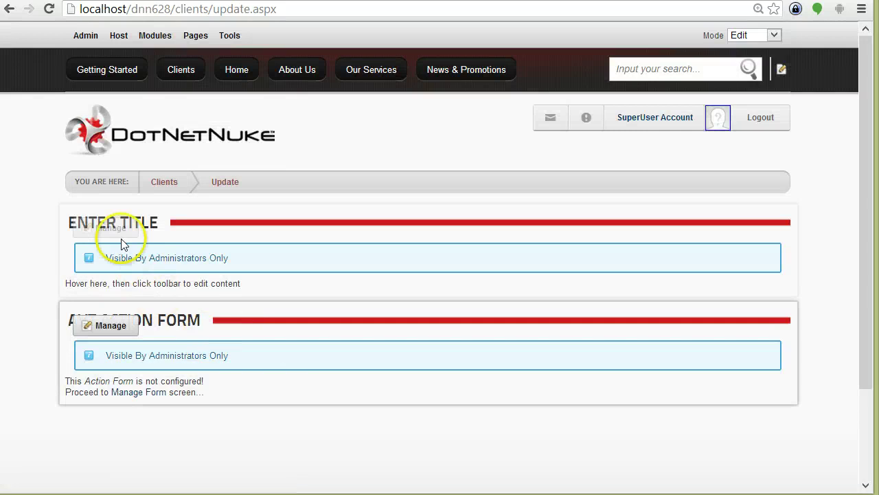
# - Delete the default HTML module titled Enter Title from the Update page
pyautogui.moveTo(114, 226)
pyautogui.click(109, 383)
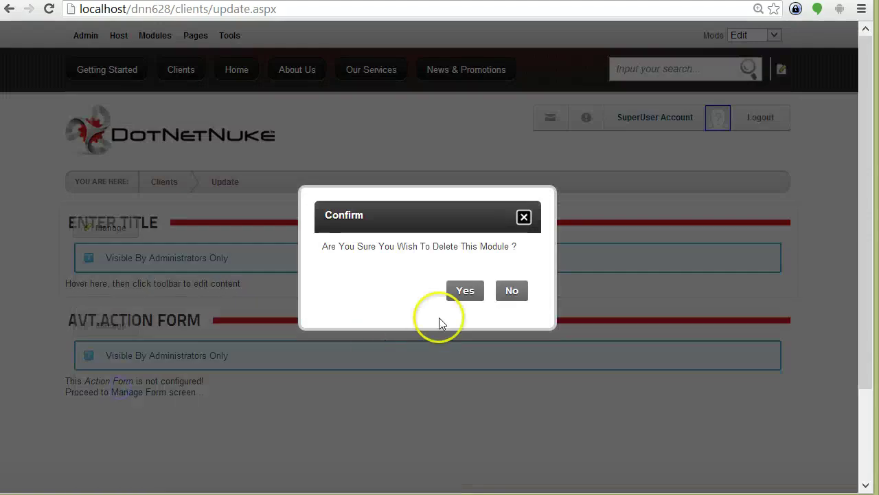
pyautogui.click(465, 290)
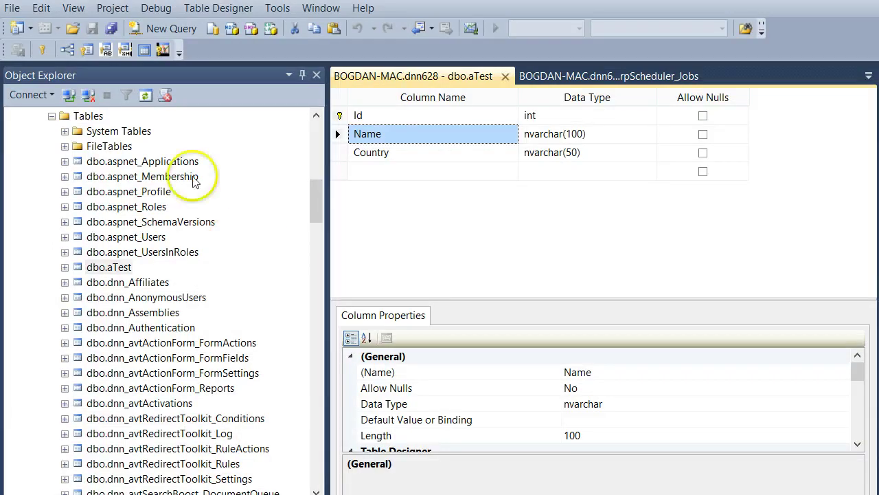
# - Switch to SQL Server Management Studio and examine the Name and Country columns of the dbo.aTest table
pyautogui.click(120, 271)
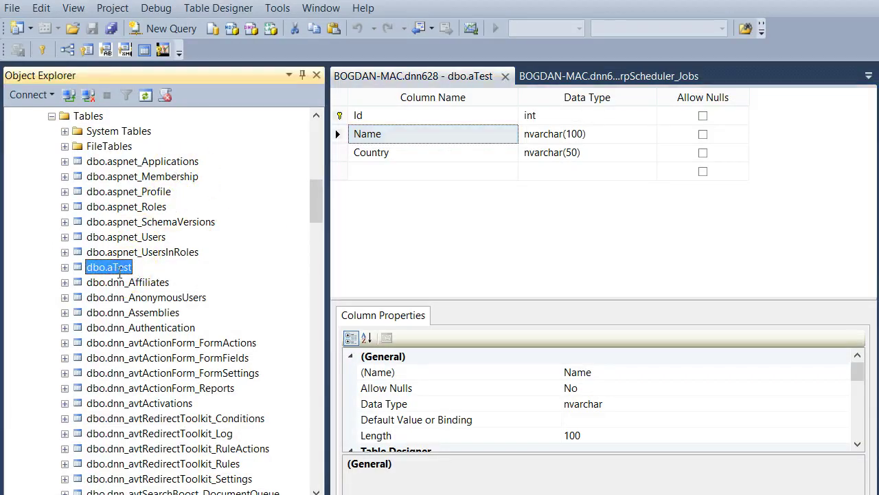
pyautogui.click(440, 139)
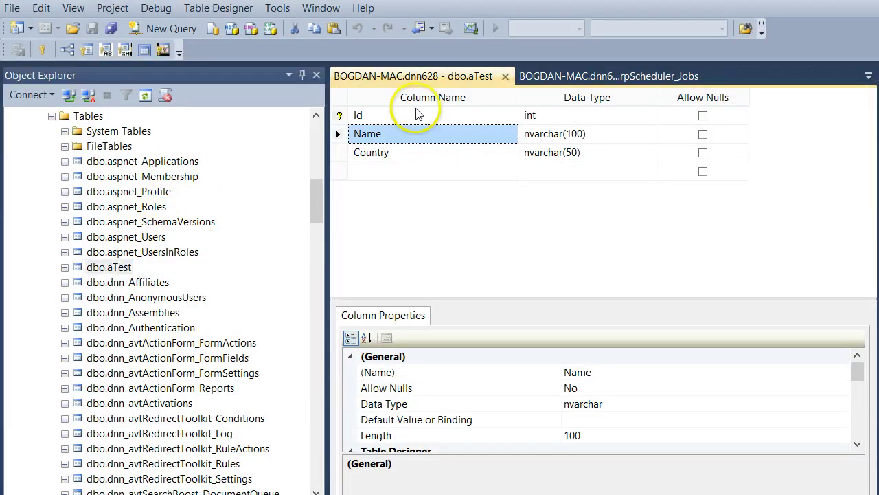
pyautogui.click(418, 153)
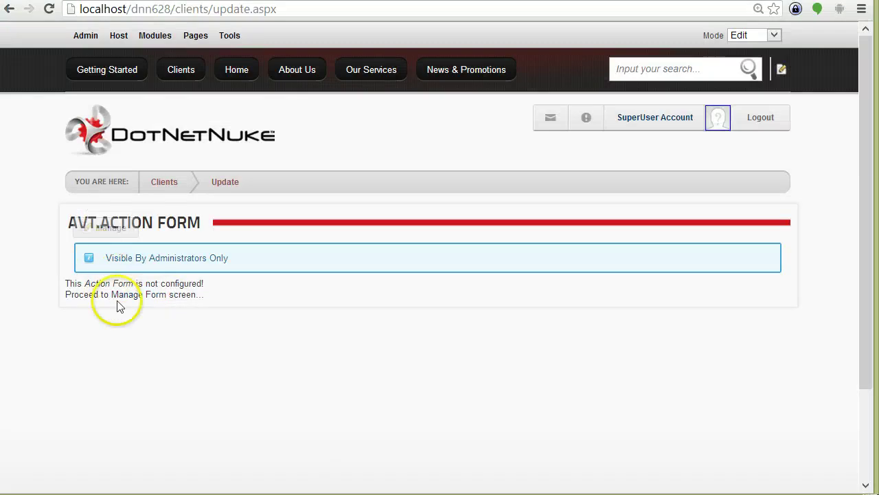
# - Switch back to the browser, open the Action Form's management screen and start from the Blank Form template
pyautogui.click(127, 301)
pyautogui.scroll(-3, 226, 442)
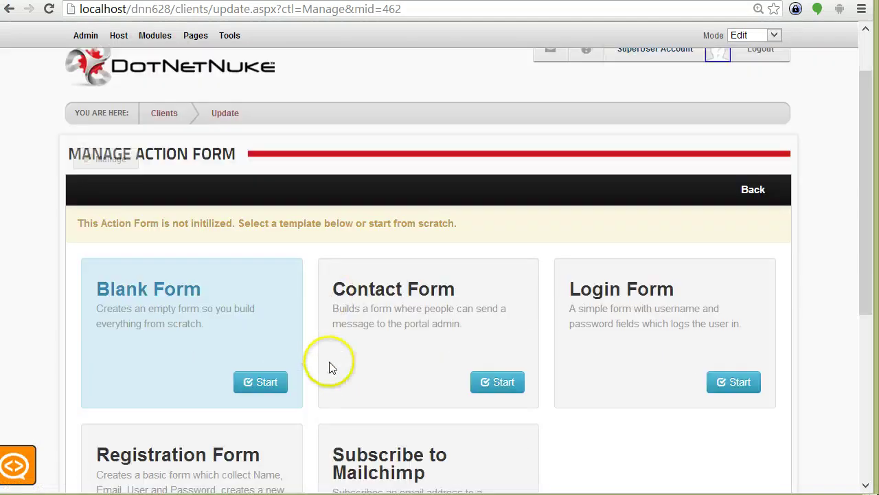
pyautogui.click(255, 316)
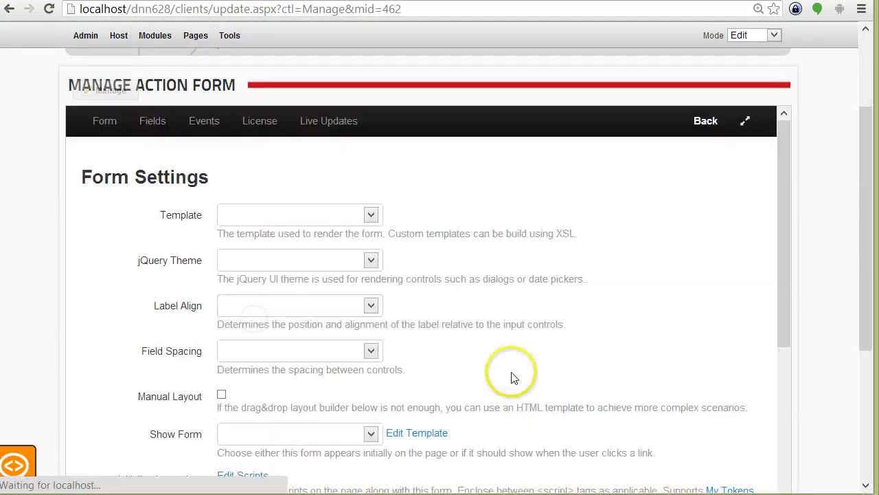
# - Add a Small Text field titled Name to the form fields and collapse its settings
pyautogui.scroll(-4, 521, 332)
pyautogui.scroll(-2, 447, 333)
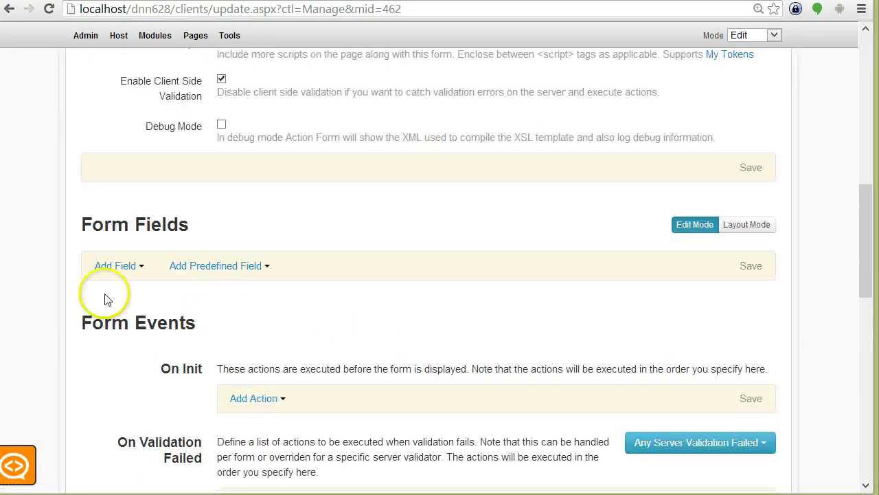
pyautogui.scroll(-1, 114, 261)
pyautogui.click(126, 198)
pyautogui.scroll(-1, 138, 268)
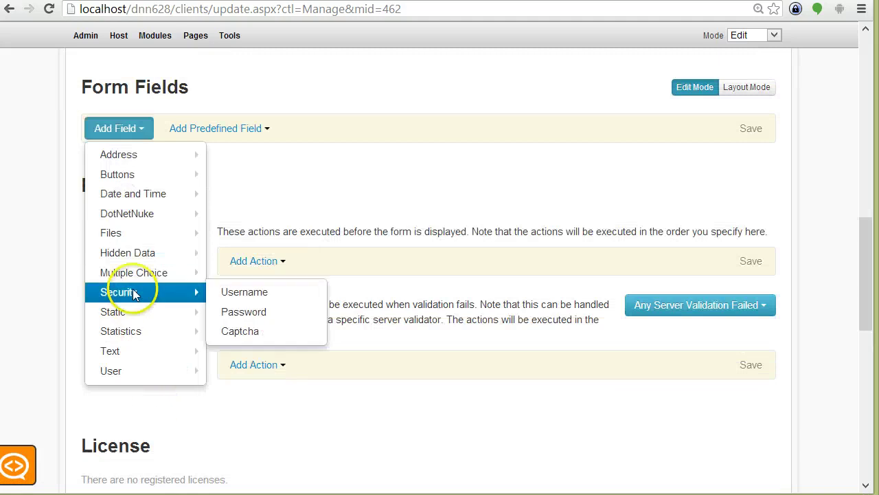
pyautogui.scroll(1, 122, 295)
pyautogui.moveTo(156, 244)
pyautogui.moveTo(141, 421)
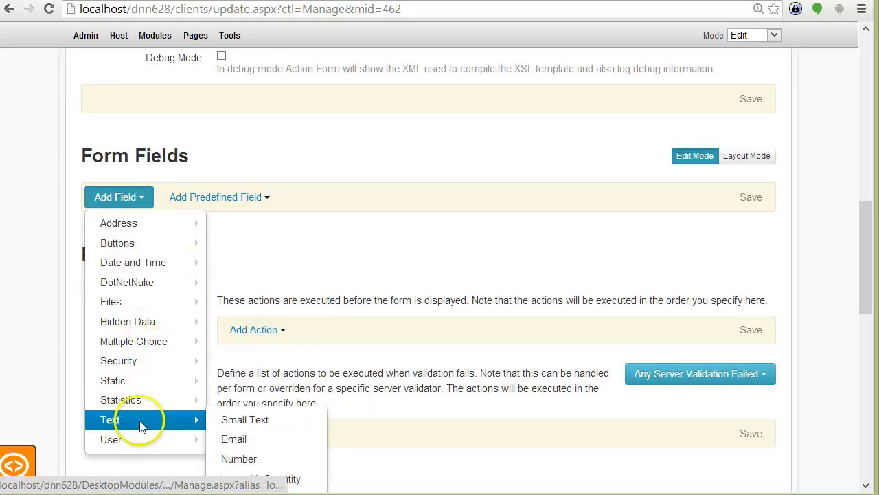
pyautogui.click(227, 418)
pyautogui.moveTo(344, 271); pyautogui.dragTo(72, 265)
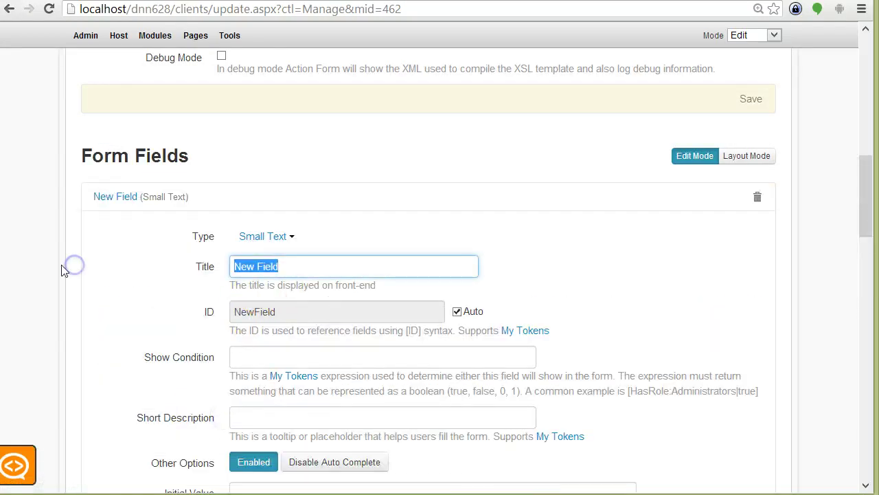
pyautogui.write('Name')
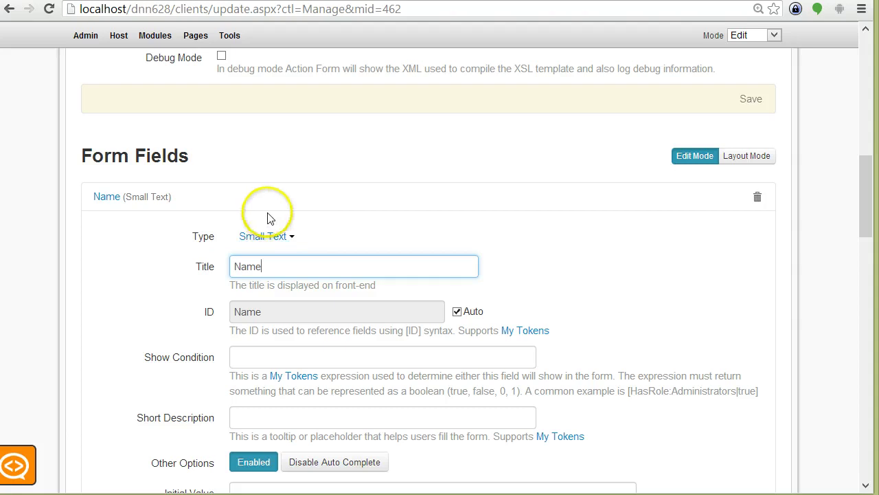
pyautogui.click(154, 247)
pyautogui.scroll(-1, 206, 241)
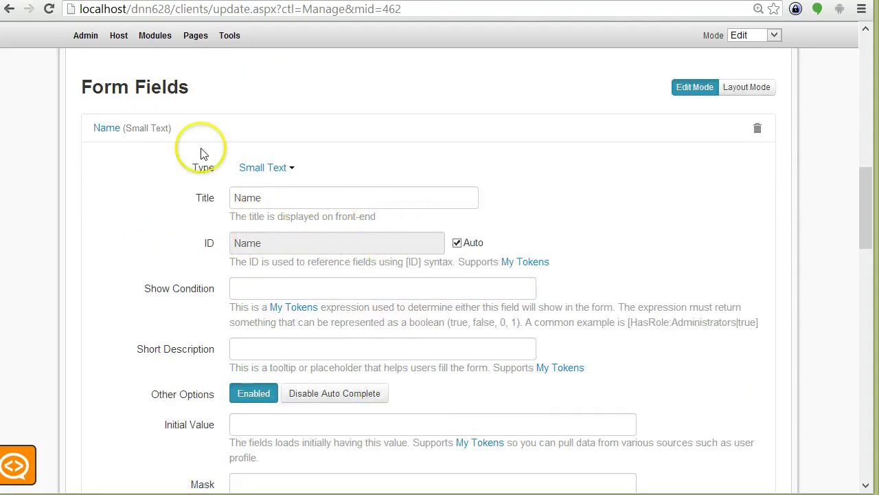
pyautogui.click(188, 125)
# - Add a Country (submit Country Name) field titled Country below the Name field and collapse its settings
pyautogui.click(117, 167)
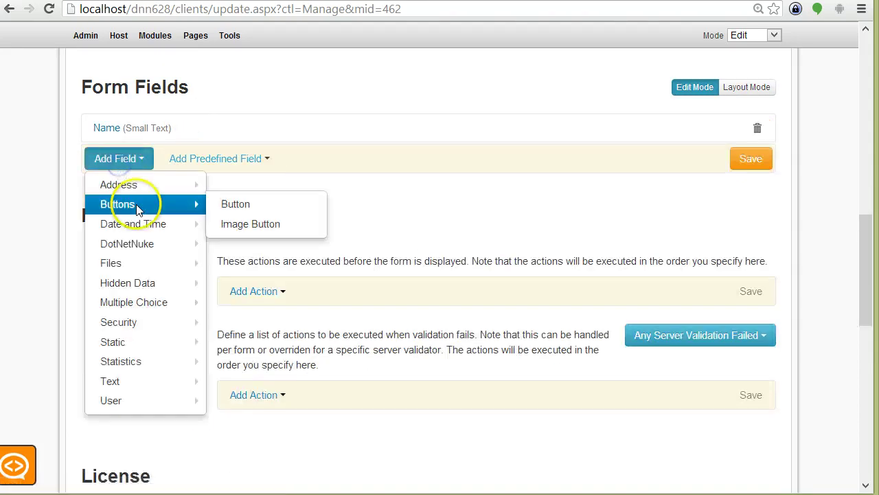
pyautogui.moveTo(145, 271)
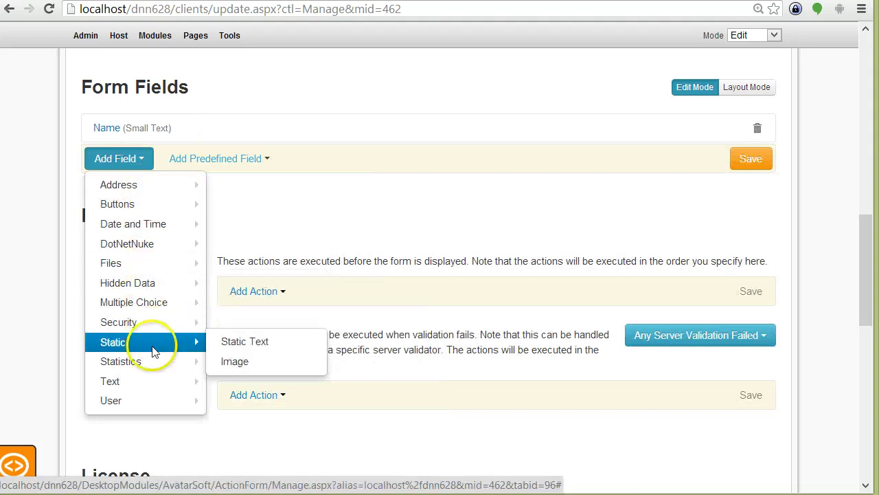
pyautogui.moveTo(152, 180)
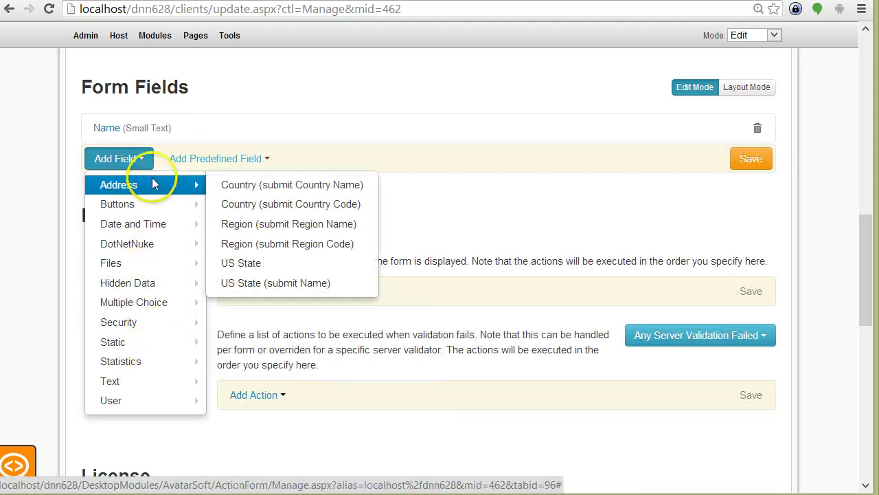
pyautogui.click(334, 185)
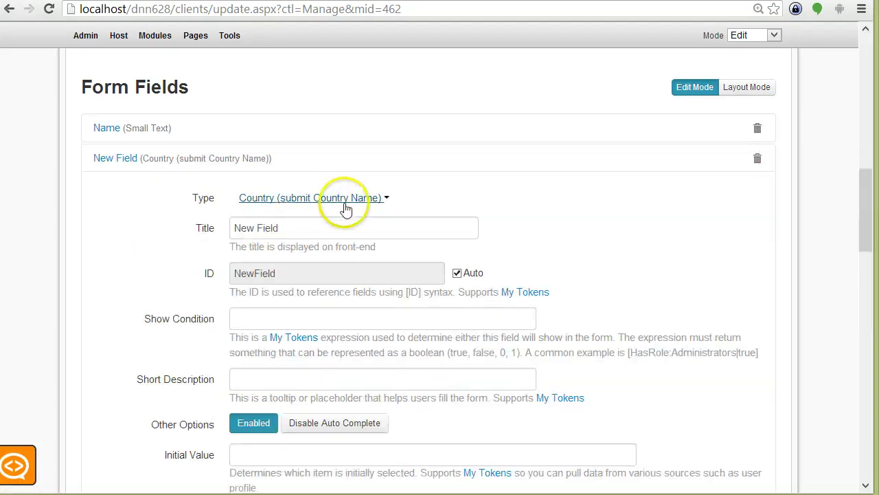
pyautogui.moveTo(316, 228); pyautogui.dragTo(138, 227)
pyautogui.write('Country')
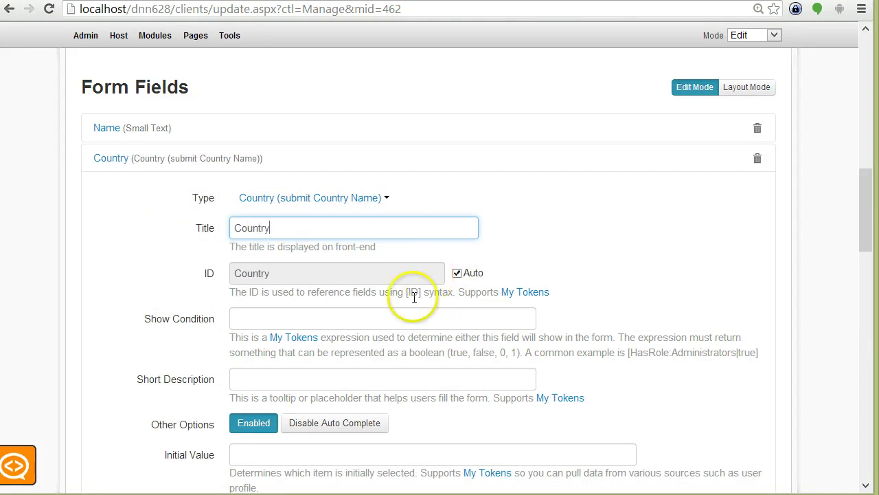
pyautogui.click(460, 162)
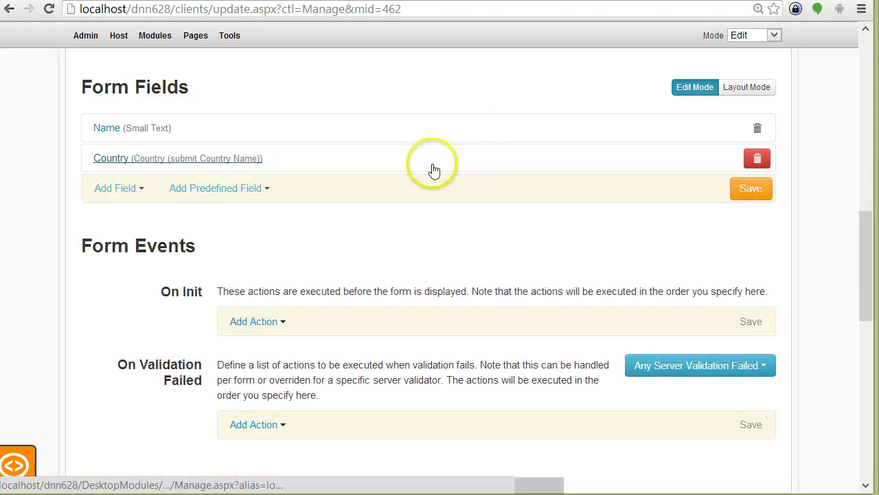
# - Add a Button field titled Add below the Country field
pyautogui.click(115, 198)
pyautogui.moveTo(130, 231)
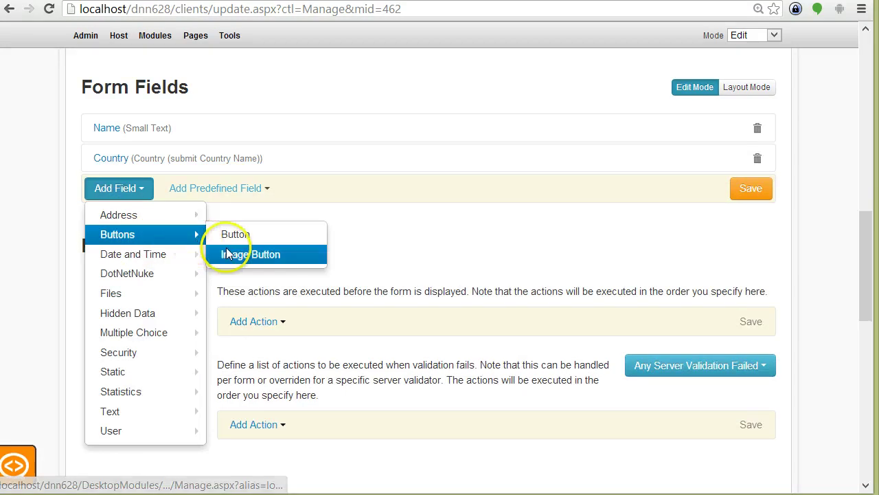
pyautogui.click(244, 237)
pyautogui.scroll(-1, 399, 308)
pyautogui.moveTo(232, 194); pyautogui.dragTo(314, 189)
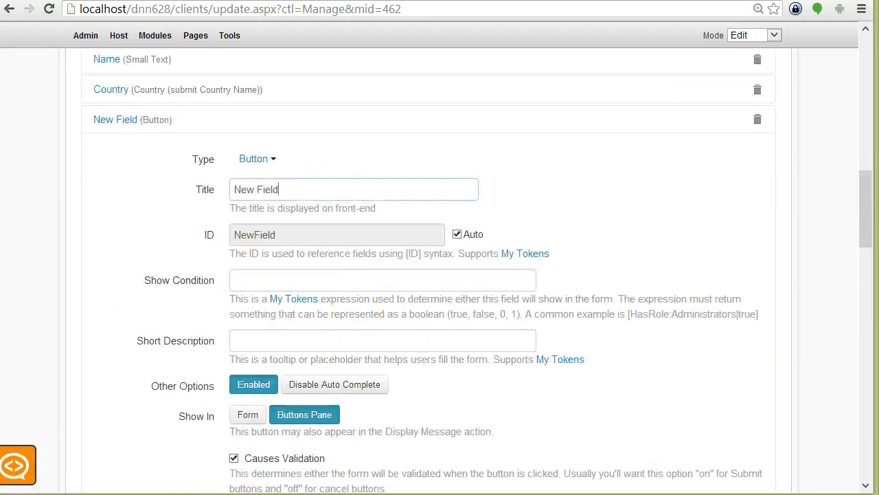
pyautogui.write('D')
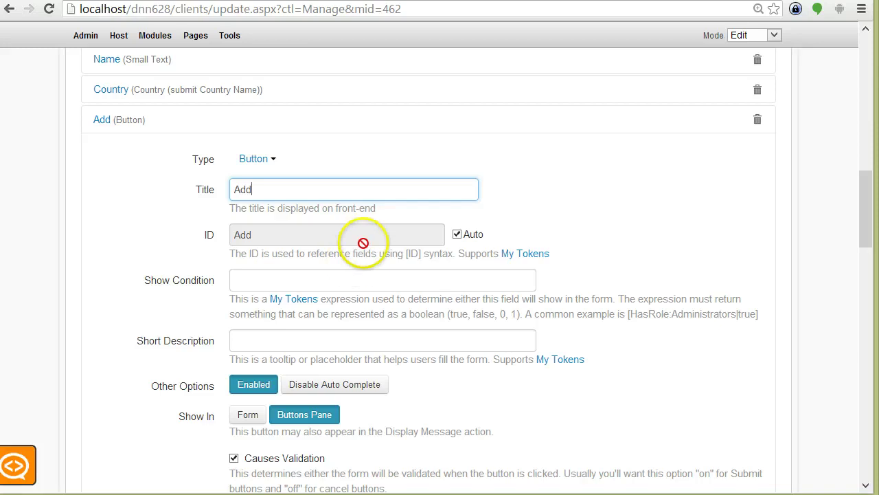
pyautogui.scroll(-2, 405, 226)
pyautogui.scroll(-3, 419, 275)
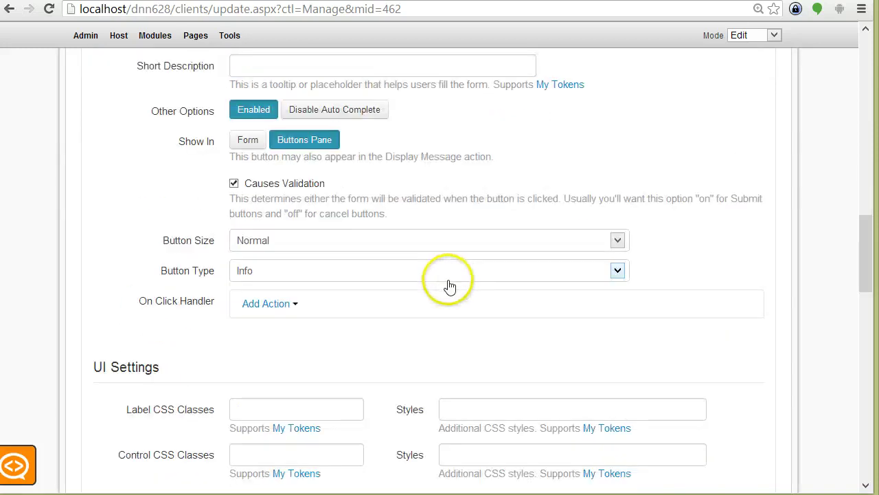
# - Add a Run SQL Query action to the Add button's On Click Handler
pyautogui.click(305, 245)
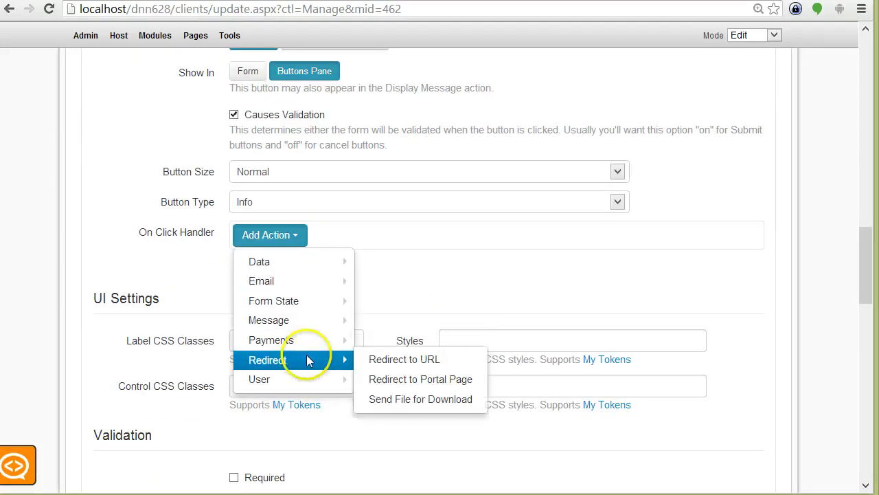
pyautogui.moveTo(284, 328)
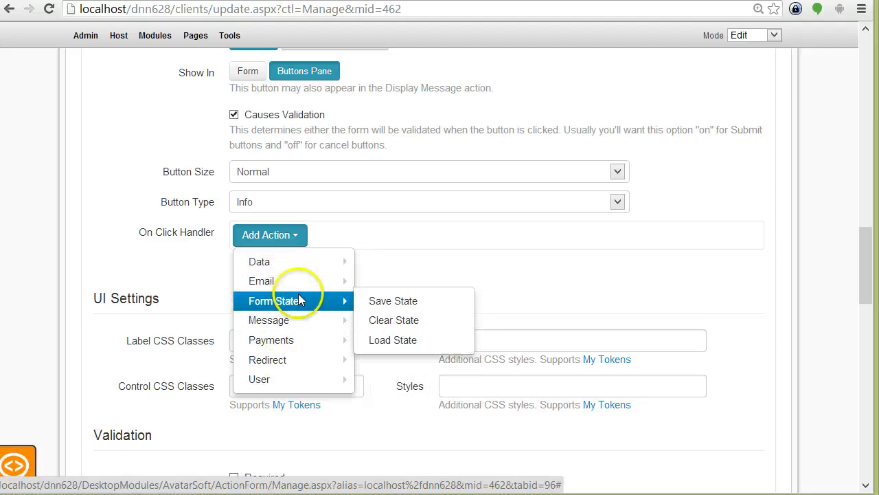
pyautogui.moveTo(336, 266)
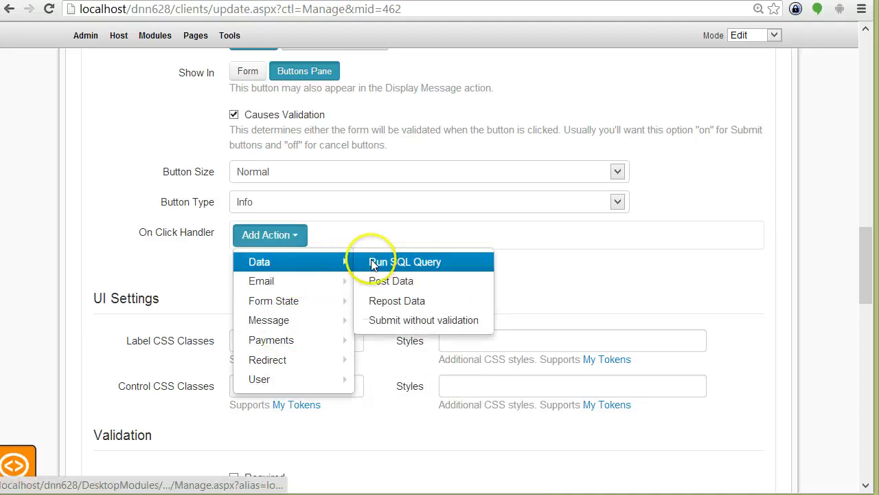
pyautogui.click(373, 258)
pyautogui.scroll(-2, 344, 330)
pyautogui.scroll(-2, 313, 411)
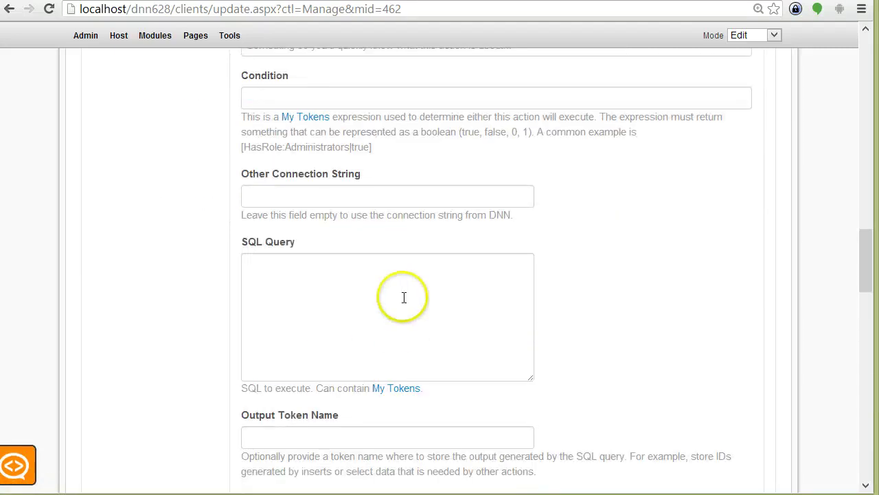
# - Enter the SQL query INSERT INTO aTest(Name,Conutry) VALUE ('[Name]','[Country]') for the Run SQL Query action
pyautogui.click(403, 297)
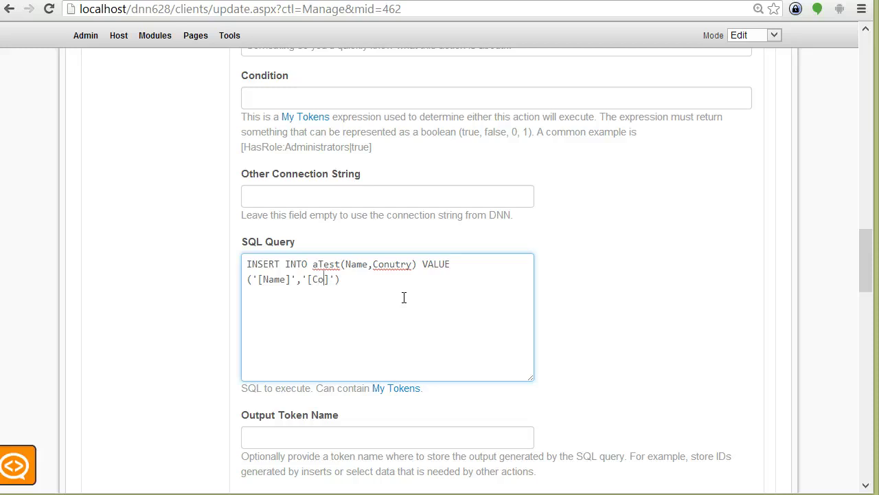
pyautogui.moveTo(362, 280)
pyautogui.mouseDown()
pyautogui.moveTo(338, 279)
pyautogui.moveTo(432, 285)
pyautogui.moveTo(359, 280)
pyautogui.mouseUp()
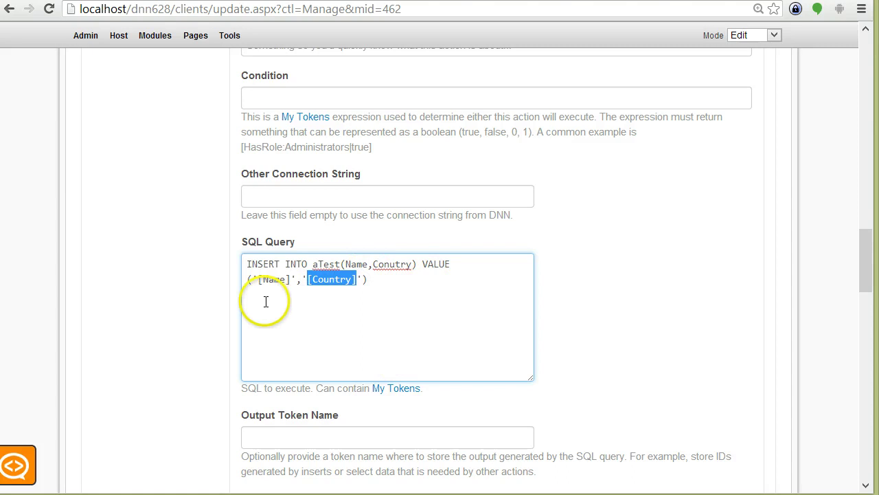
pyautogui.click(290, 280)
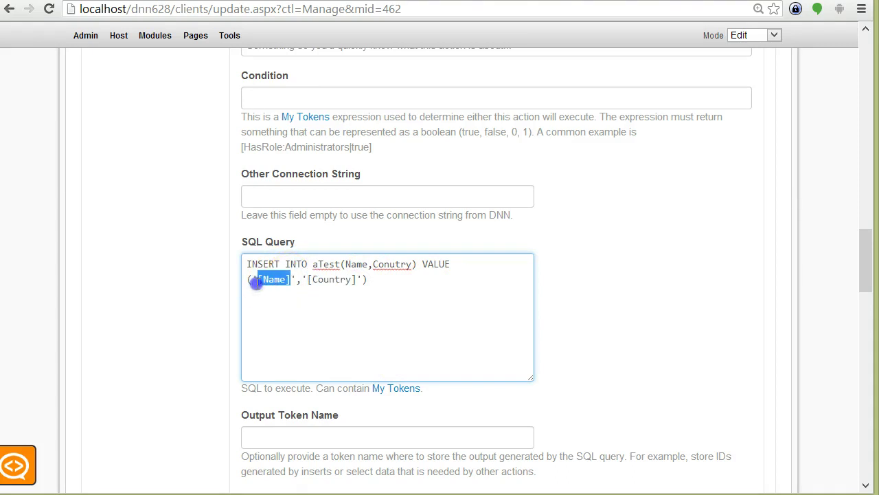
pyautogui.click(408, 296)
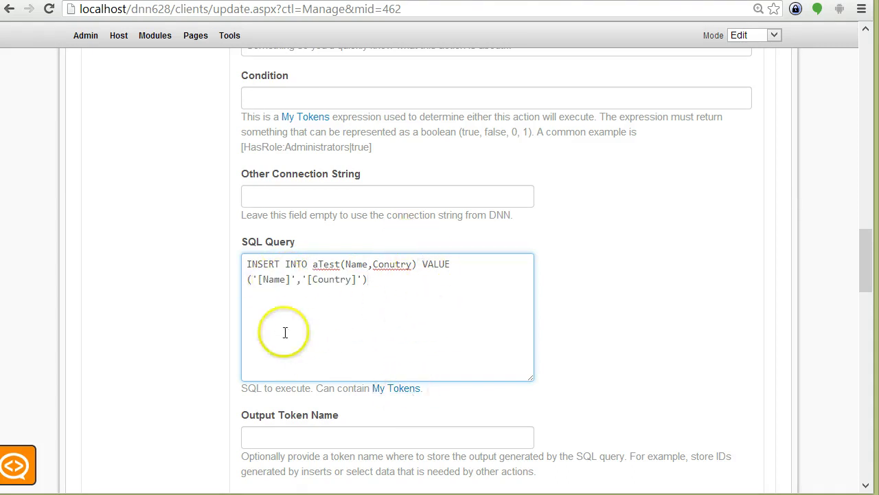
pyautogui.scroll(1, 302, 333)
pyautogui.scroll(-3, 315, 333)
pyautogui.click(290, 304)
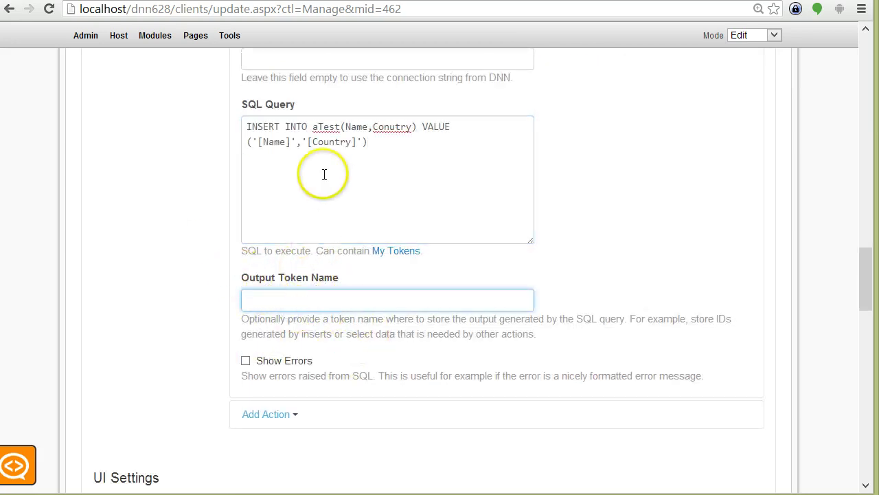
pyautogui.tripleClick(305, 141)
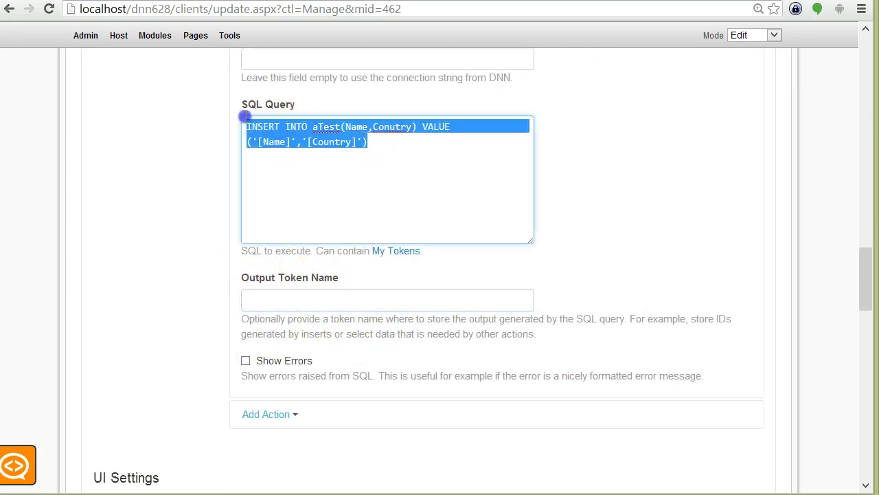
pyautogui.click(390, 161)
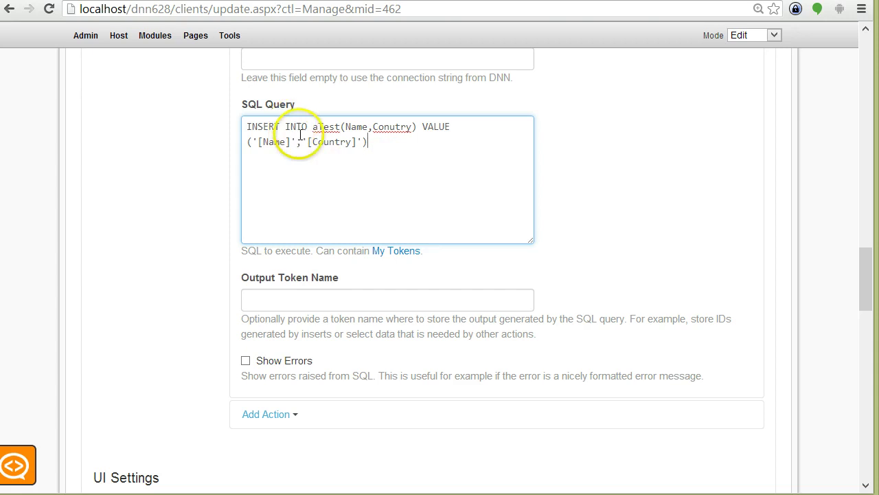
# - Set the query's output token name to ClientId and collapse the Run SQL Query action
pyautogui.click(322, 302)
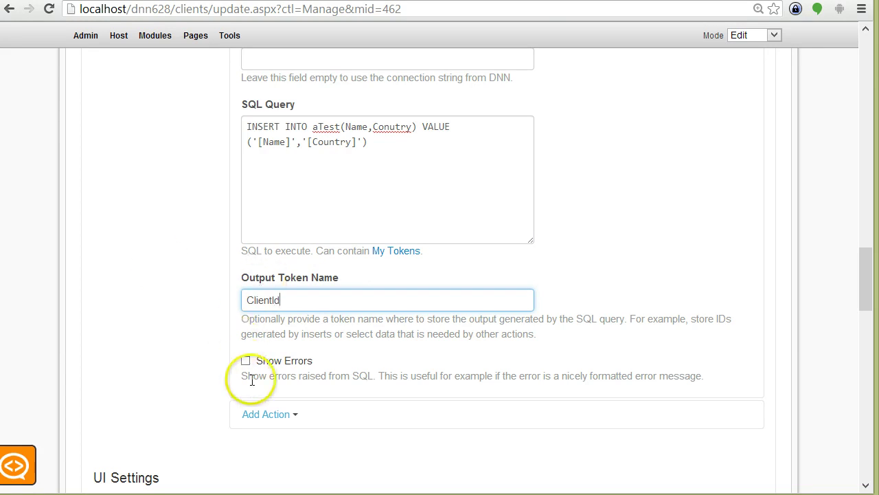
pyautogui.scroll(5, 403, 281)
pyautogui.click(309, 172)
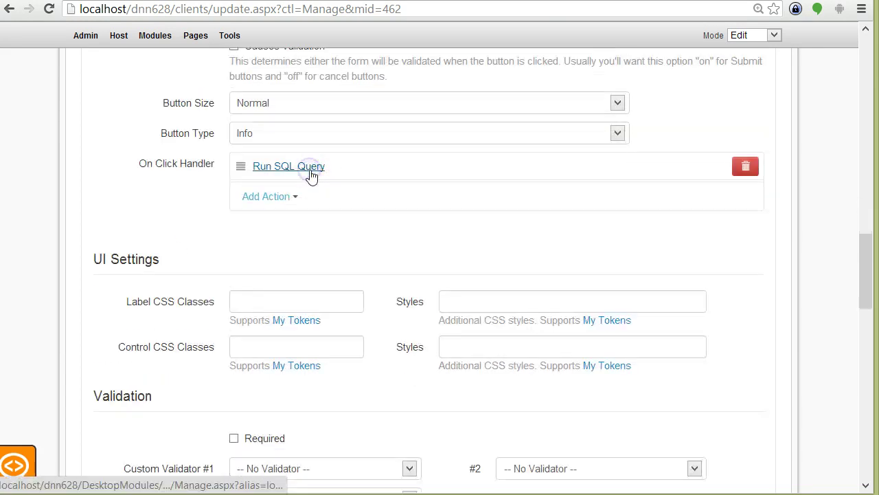
# - Add a Redirect to Portal Page action to the Add button with Clients as the target page and collapse it
pyautogui.click(275, 197)
pyautogui.moveTo(292, 311)
pyautogui.moveTo(285, 330)
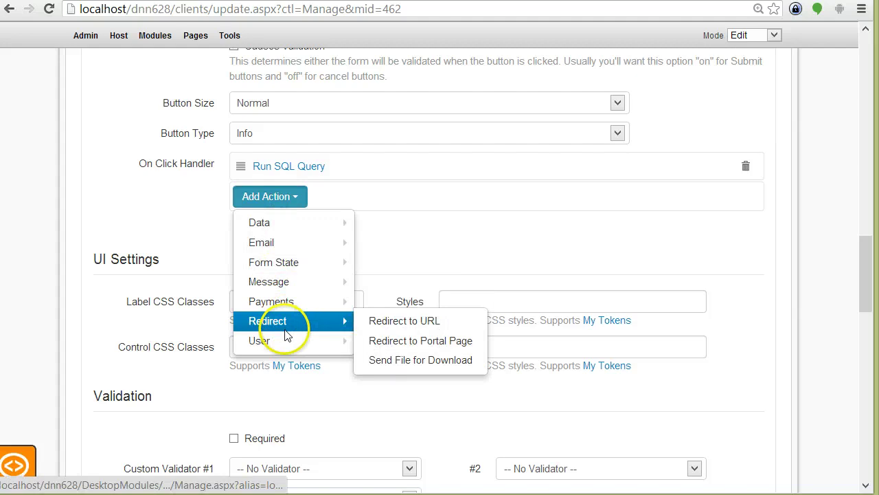
pyautogui.click(397, 339)
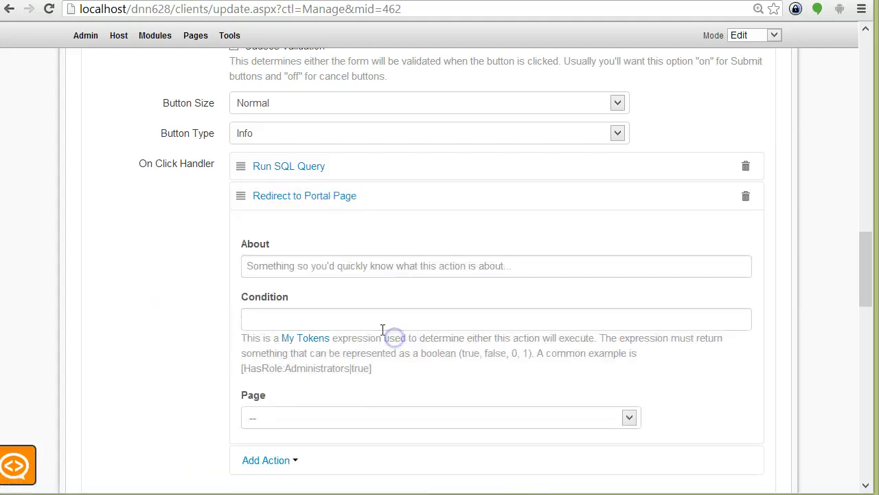
pyautogui.scroll(-1, 362, 296)
pyautogui.click(300, 356)
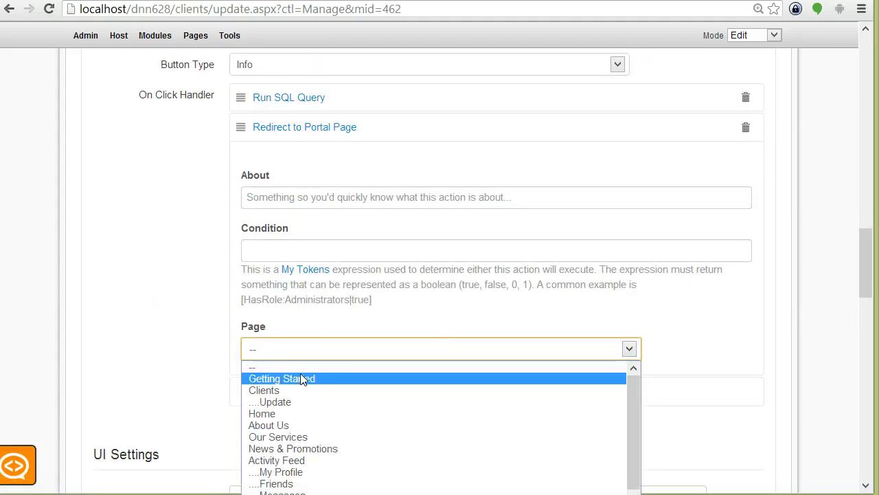
pyautogui.click(284, 389)
pyautogui.click(306, 128)
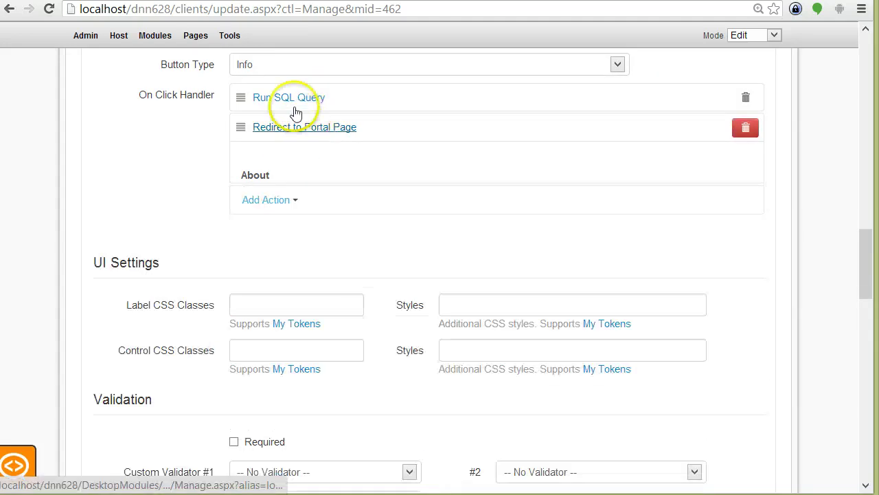
# - Add a Display Message action below the redirect in the Add button's On Click Handler
pyautogui.click(275, 160)
pyautogui.moveTo(288, 269)
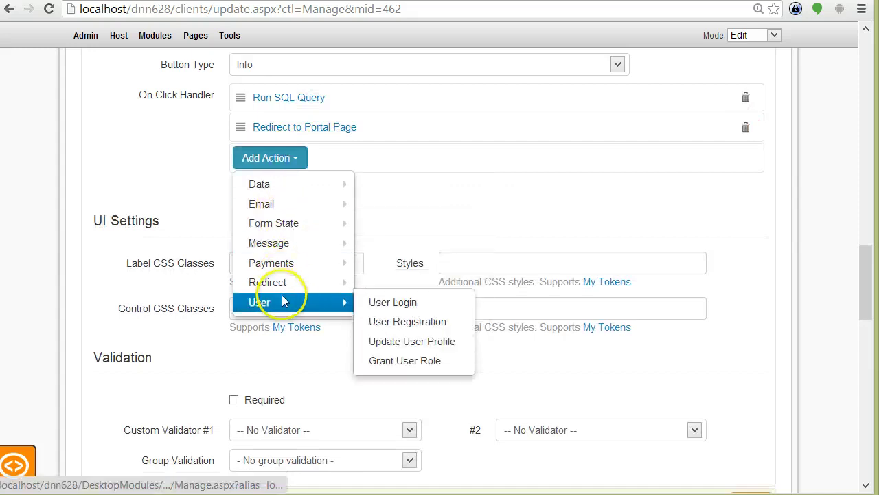
pyautogui.moveTo(309, 249)
pyautogui.click(388, 250)
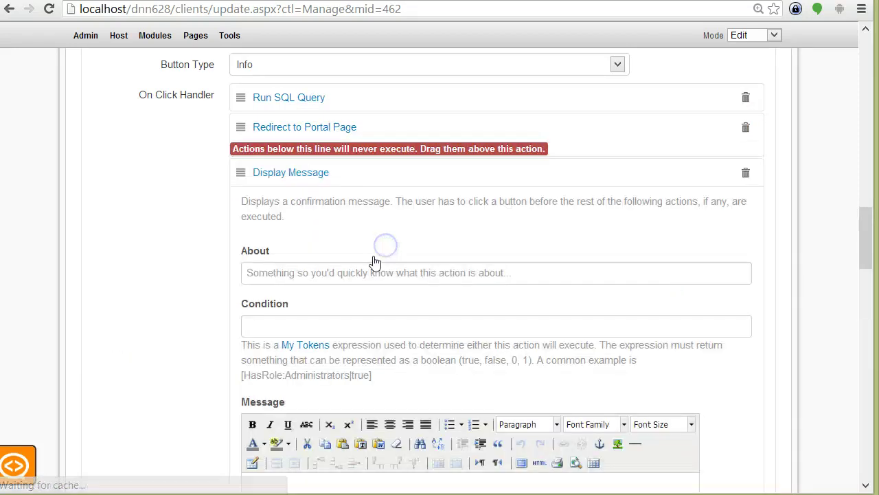
pyautogui.scroll(-2, 342, 270)
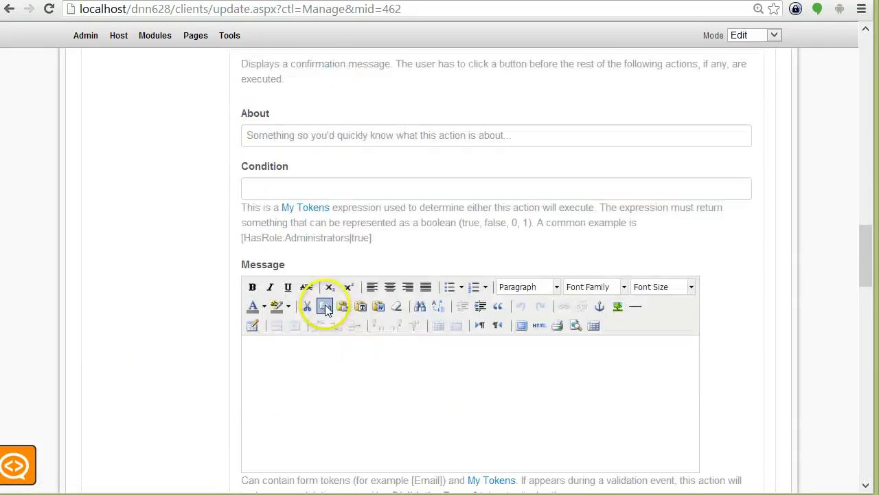
# - Enter "Client successfully created!" as the Display Message text and center it
pyautogui.click(324, 369)
pyautogui.scroll(3, 324, 369)
pyautogui.scroll(-2, 303, 334)
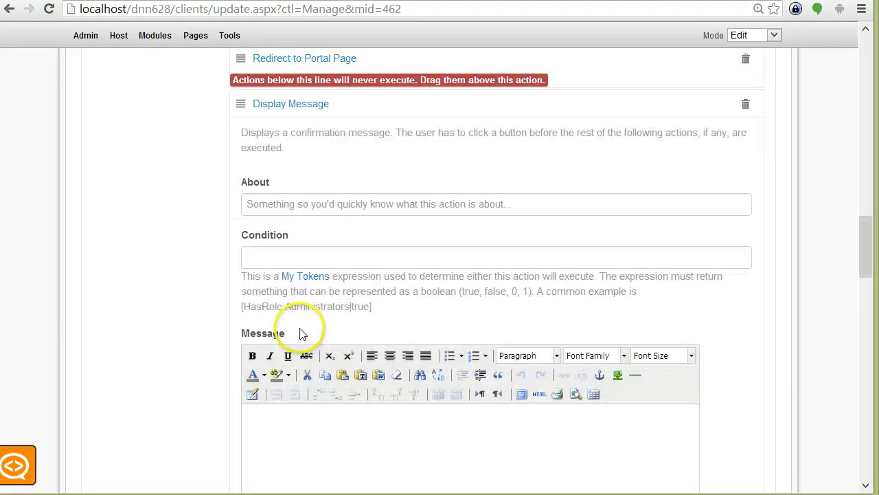
pyautogui.scroll(1, 302, 334)
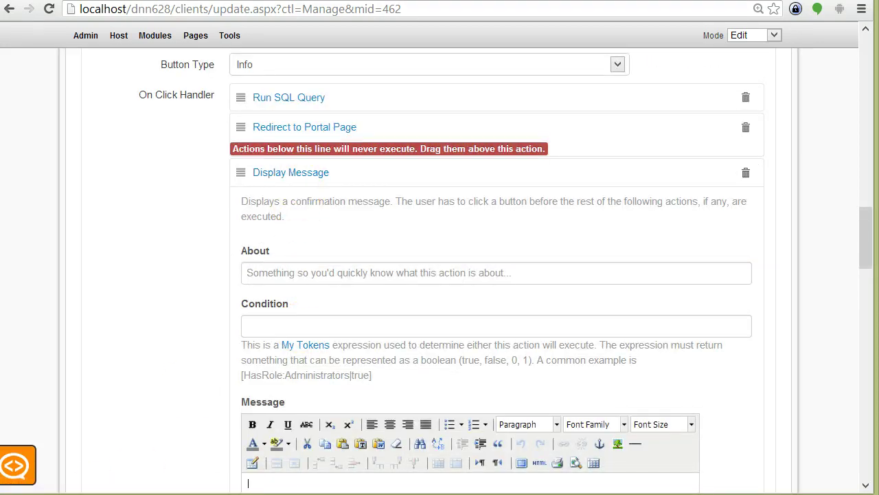
pyautogui.scroll(-2, 511, 352)
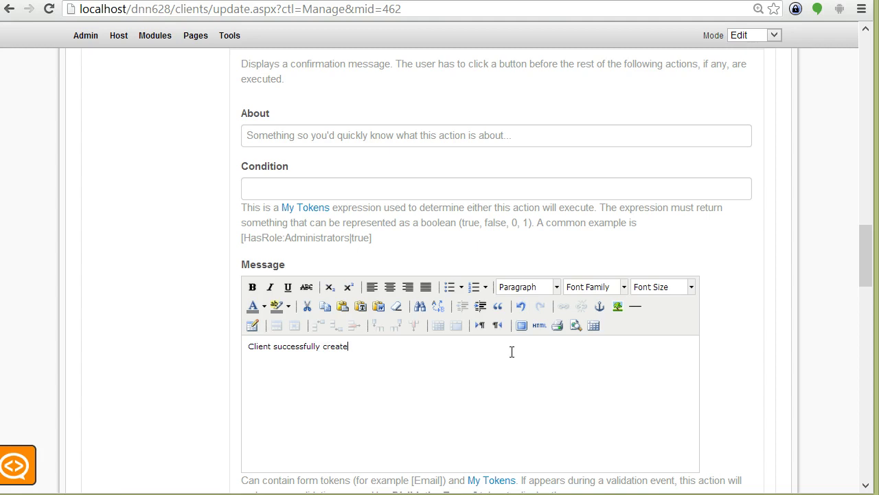
pyautogui.hotkey('ctrl', 'a')
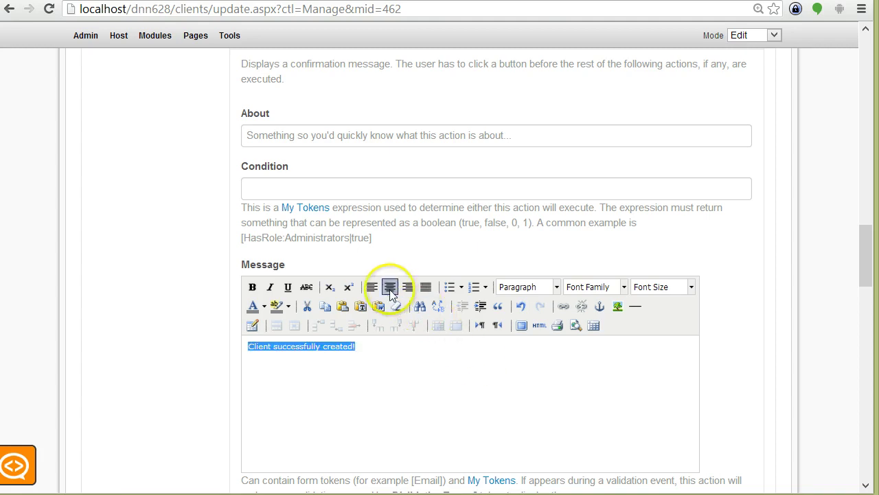
pyautogui.click(389, 286)
pyautogui.click(418, 379)
pyautogui.scroll(-2, 501, 403)
pyautogui.scroll(-2, 507, 282)
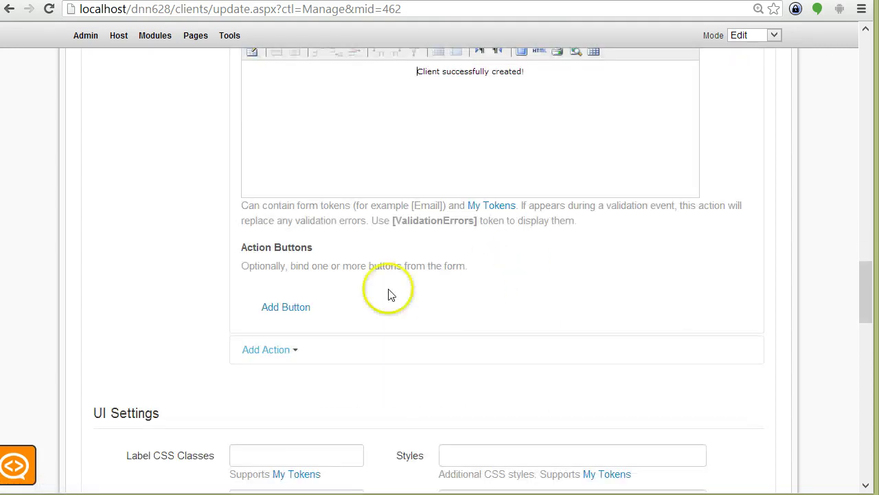
# - Collapse the Display Message action and move it above the Redirect to Portal Page action
pyautogui.scroll(6, 389, 294)
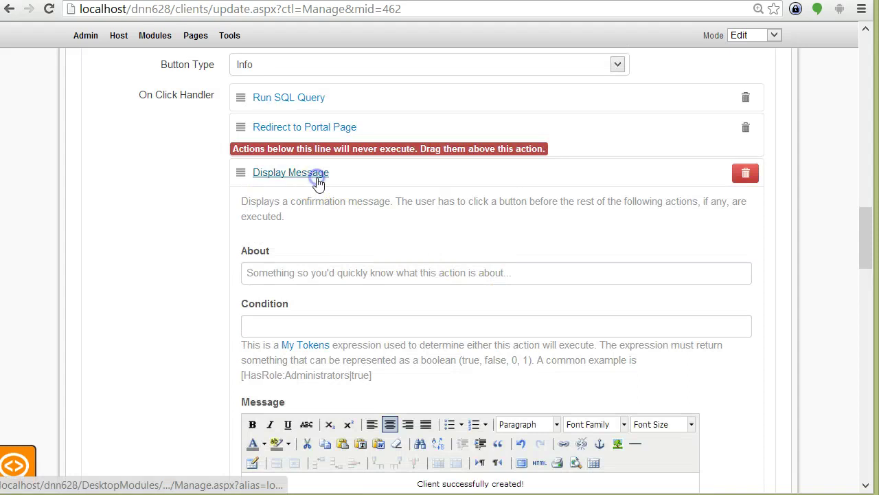
pyautogui.click(315, 178)
pyautogui.moveTo(240, 173); pyautogui.dragTo(255, 121)
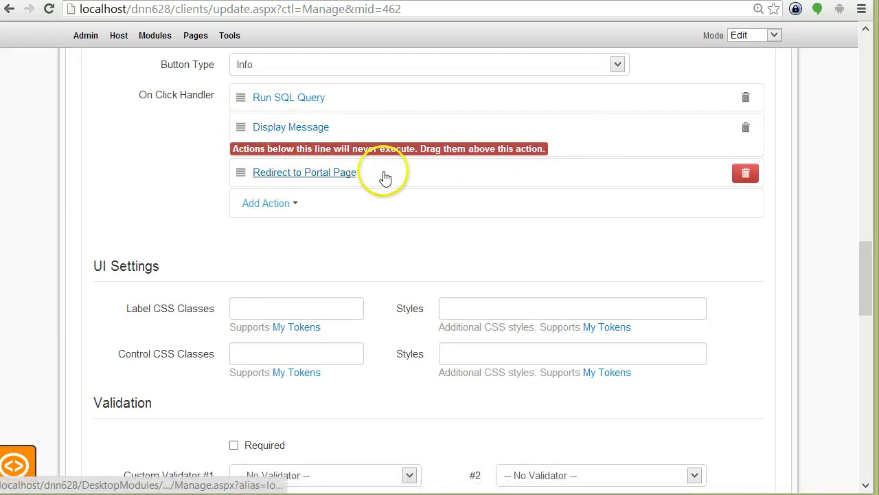
# - Reopen the Display Message action and add an action button entry to it, leaving its form button unselected
pyautogui.click(303, 132)
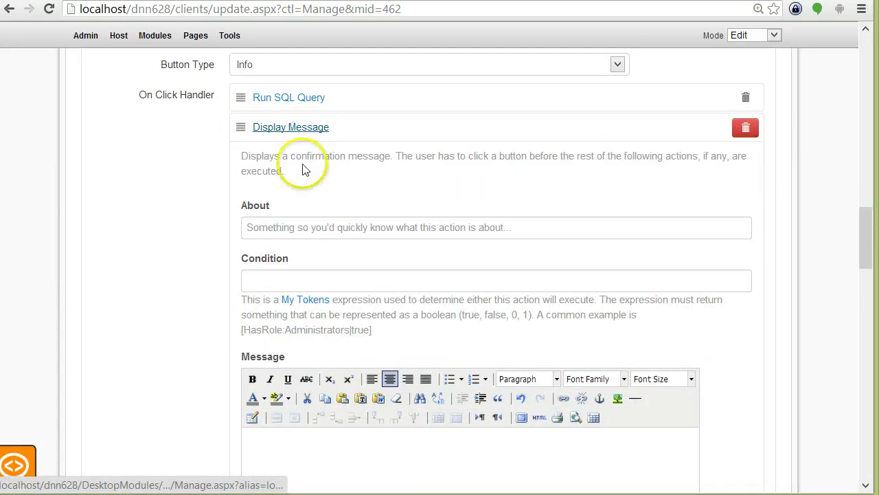
pyautogui.scroll(-4, 305, 170)
pyautogui.click(297, 406)
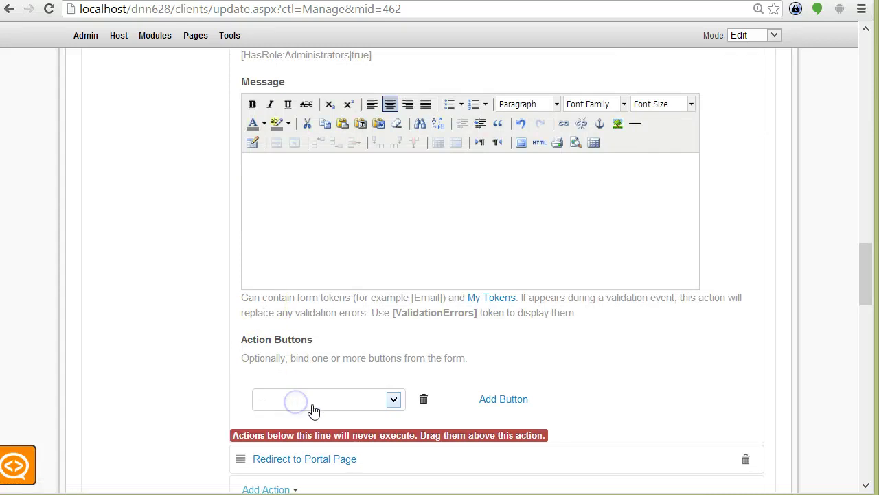
pyautogui.click(295, 405)
pyautogui.click(195, 327)
# - Add another Button field titled Continue below the Add button field
pyautogui.scroll(-1, 175, 316)
pyautogui.scroll(-10, 172, 313)
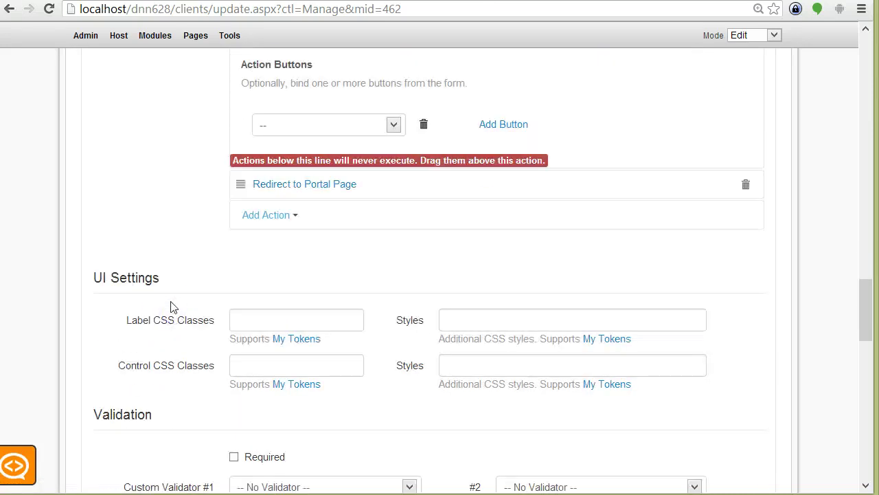
pyautogui.scroll(2, 155, 302)
pyautogui.click(121, 216)
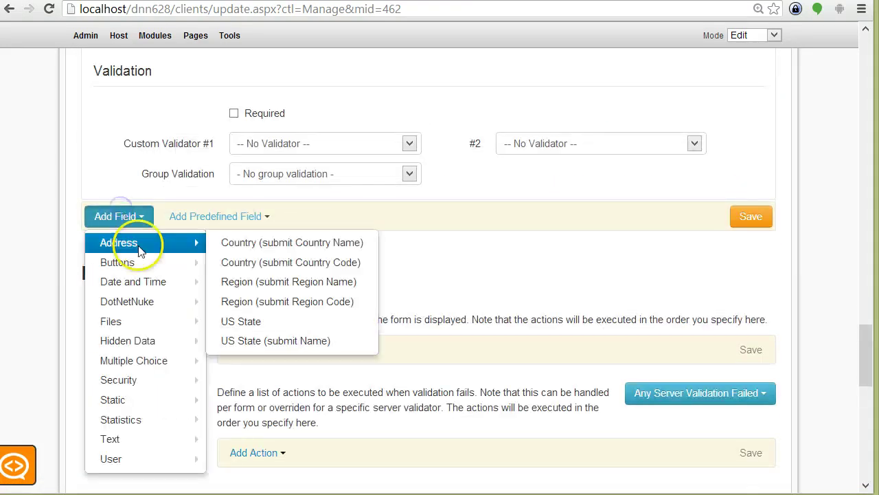
pyautogui.moveTo(155, 264)
pyautogui.click(237, 264)
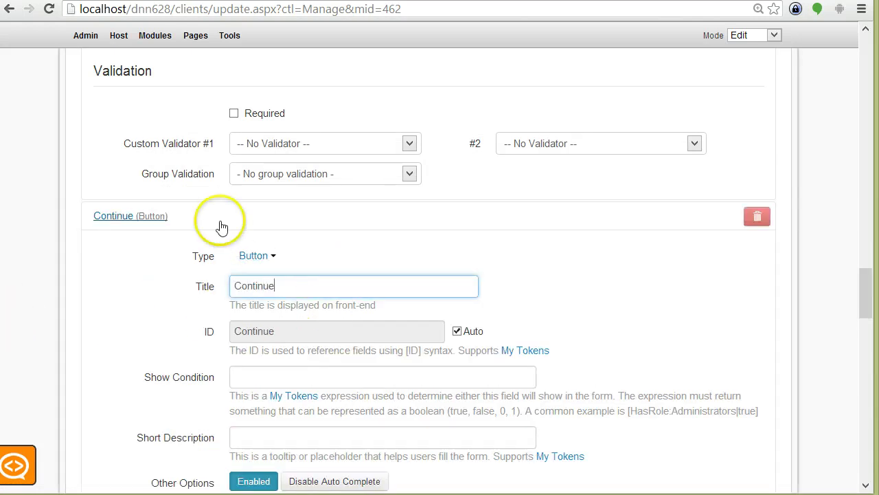
# - Add a Redirect to Portal Page action to the Continue button's click handler
pyautogui.scroll(-1, 172, 288)
pyautogui.scroll(-5, 285, 226)
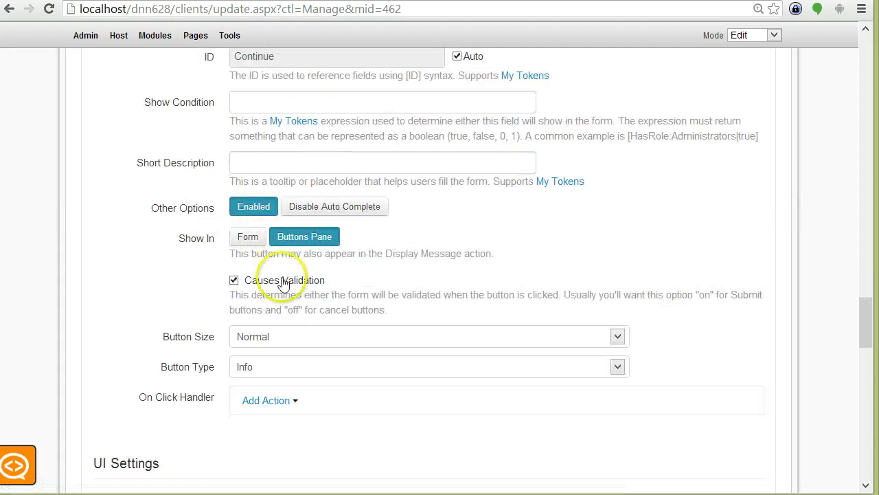
pyautogui.click(268, 265)
pyautogui.moveTo(294, 357)
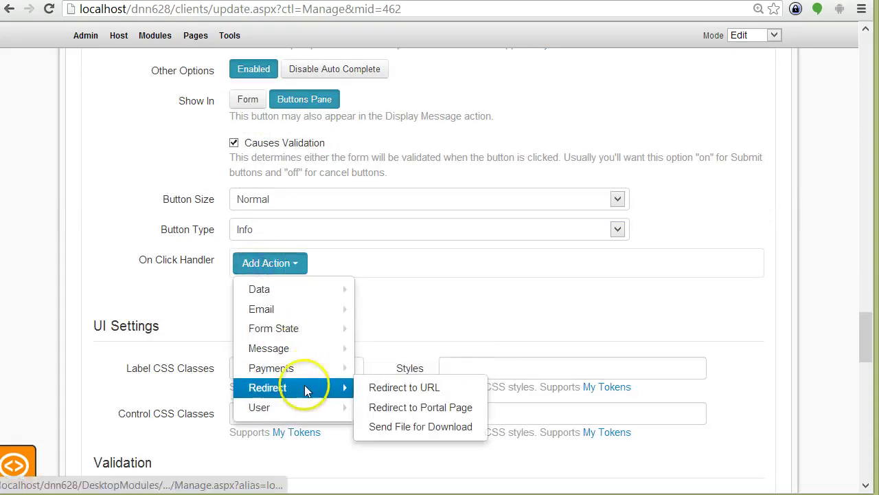
pyautogui.moveTo(331, 299)
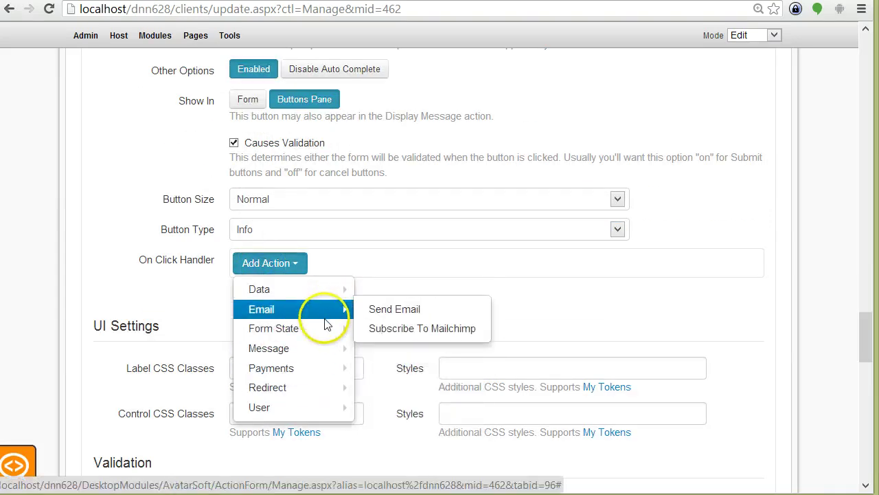
pyautogui.moveTo(343, 388)
pyautogui.click(405, 402)
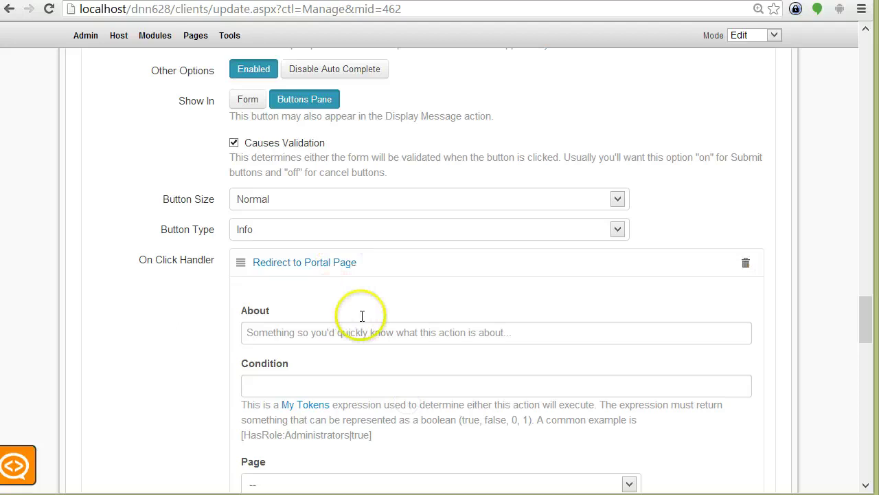
# - Set the Continue button's redirect page to Clients and collapse the redirect action
pyautogui.scroll(-2, 343, 330)
pyautogui.click(334, 349)
pyautogui.scroll(-1, 339, 364)
pyautogui.scroll(2, 339, 364)
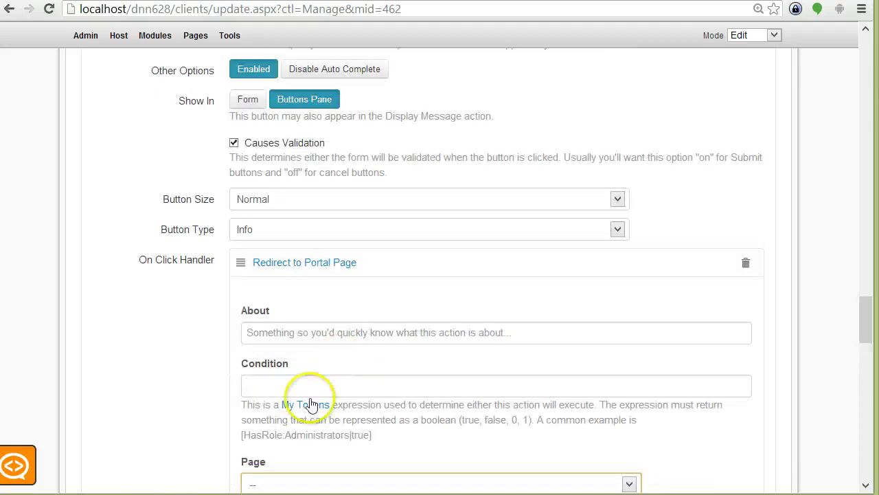
pyautogui.scroll(-4, 481, 392)
pyautogui.click(397, 214)
pyautogui.click(364, 251)
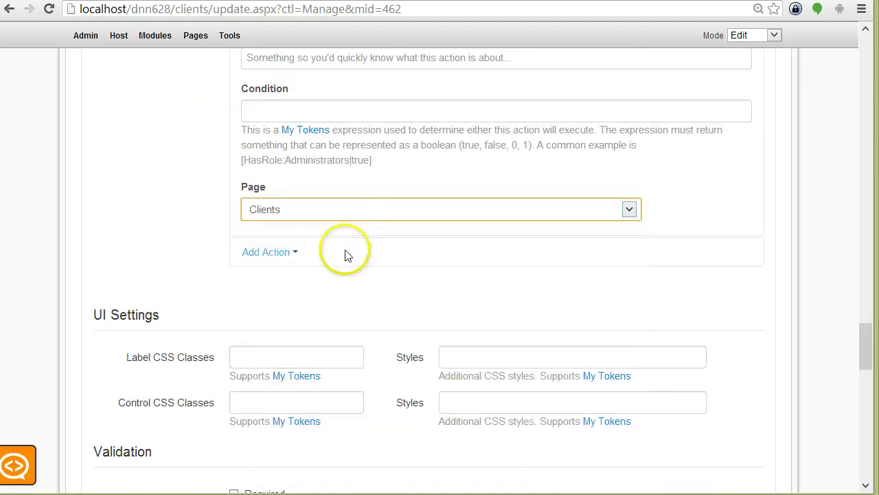
pyautogui.scroll(3, 165, 251)
pyautogui.click(276, 198)
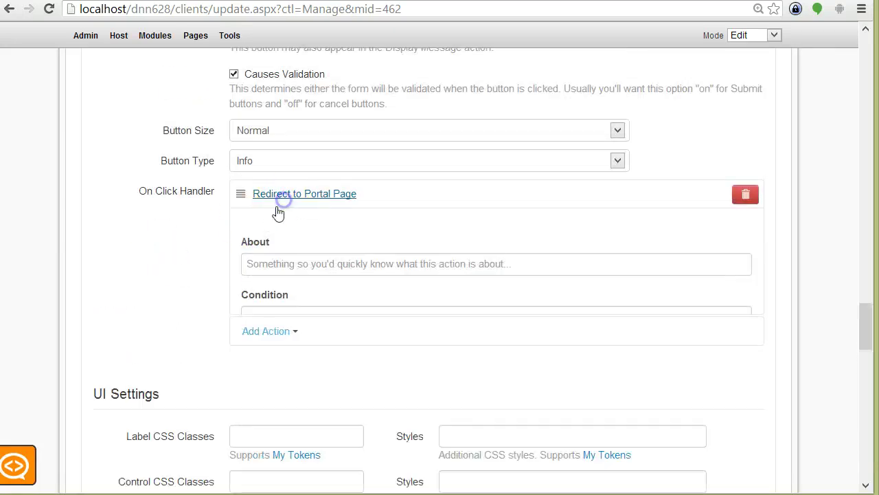
# - Go back to the Add button field and review its click handler actions with Display Message collapsed
pyautogui.scroll(13, 268, 220)
pyautogui.scroll(2, 254, 288)
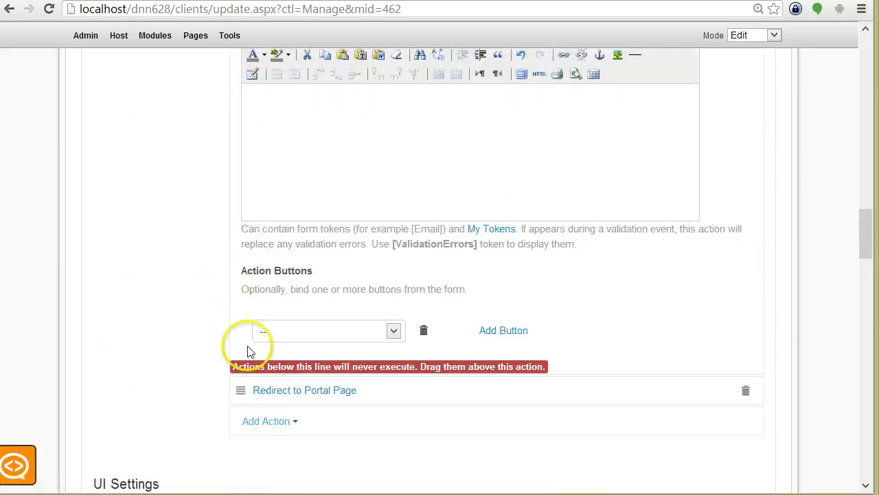
pyautogui.click(745, 390)
pyautogui.scroll(5, 190, 226)
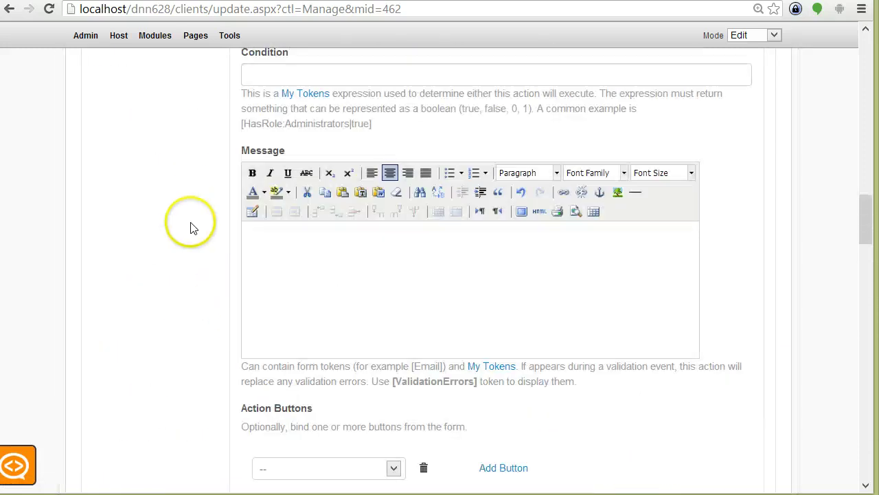
pyautogui.click(334, 199)
pyautogui.scroll(5, 293, 254)
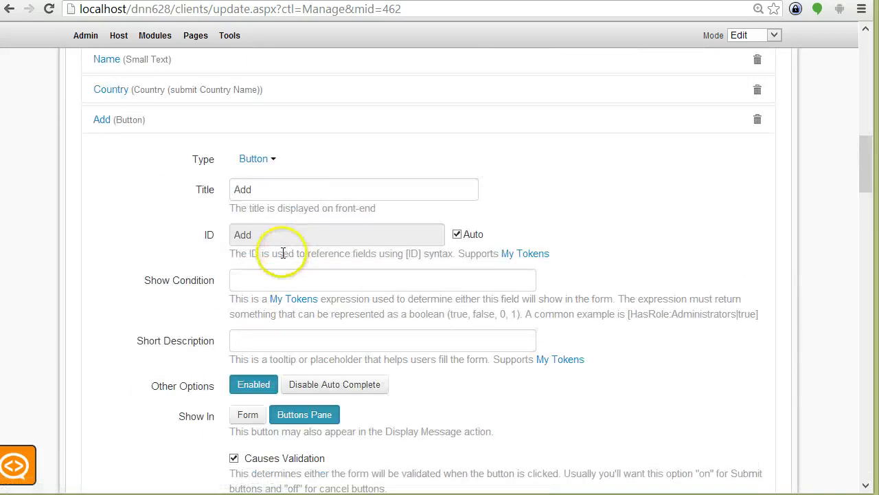
pyautogui.click(147, 190)
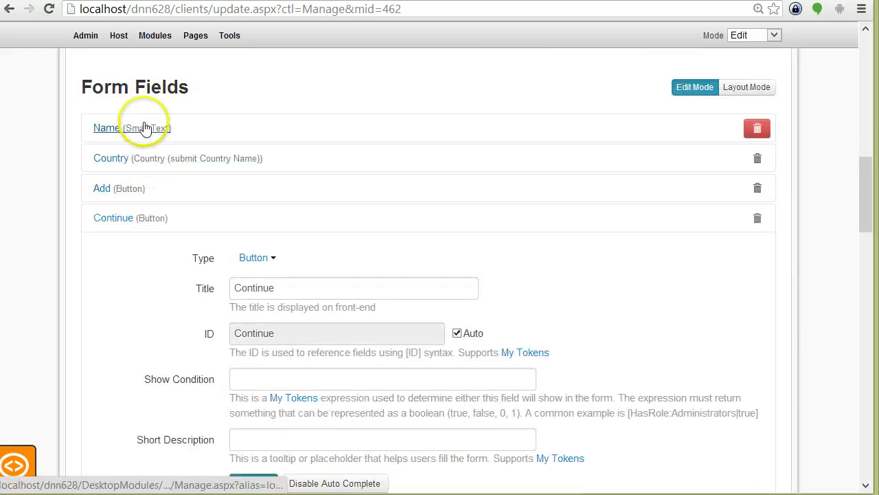
pyautogui.click(165, 190)
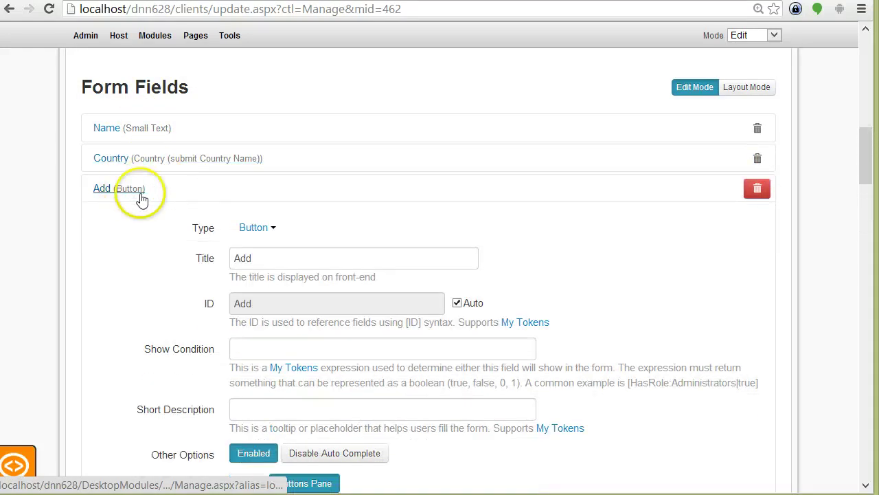
pyautogui.scroll(-5, 232, 182)
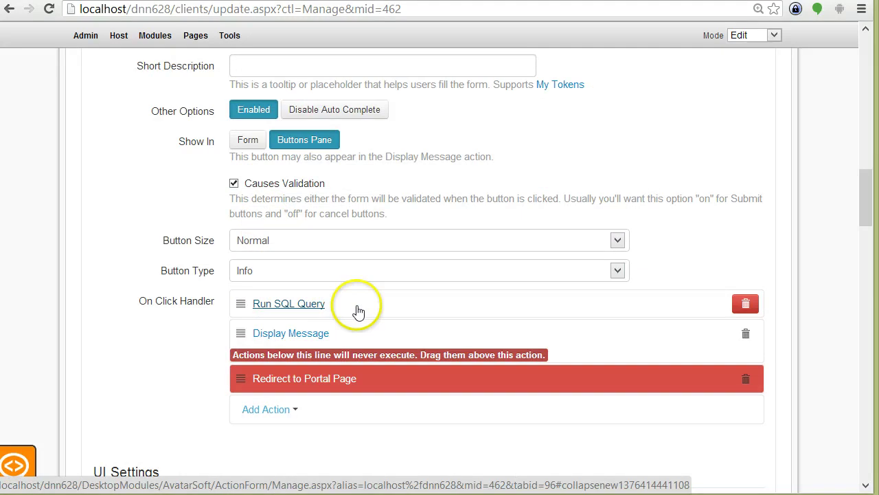
pyautogui.scroll(-2, 358, 311)
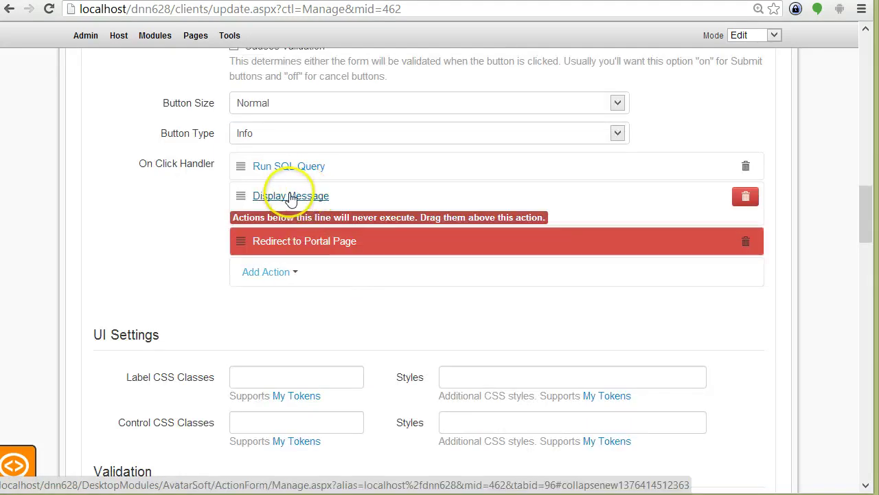
# - Bind the Continue button as the action button of the Add button's Display Message action, and collapse that action
pyautogui.click(354, 199)
pyautogui.scroll(-4, 385, 275)
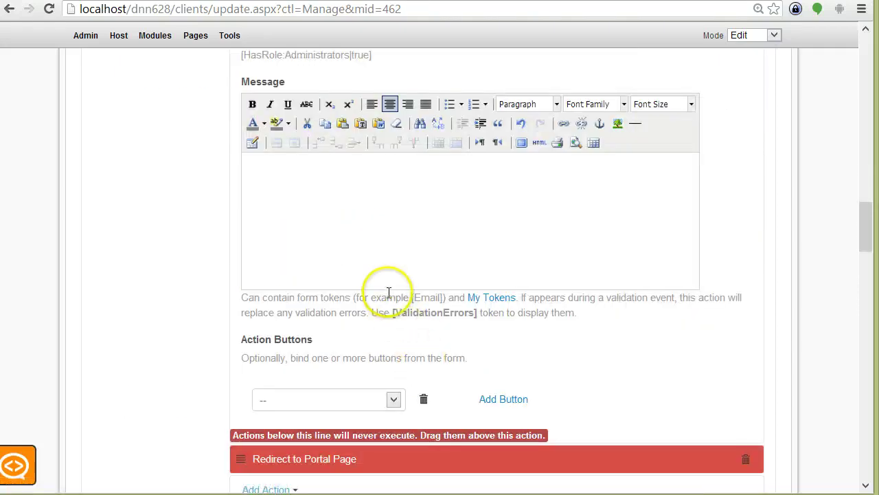
pyautogui.scroll(6, 388, 274)
pyautogui.scroll(-4, 342, 269)
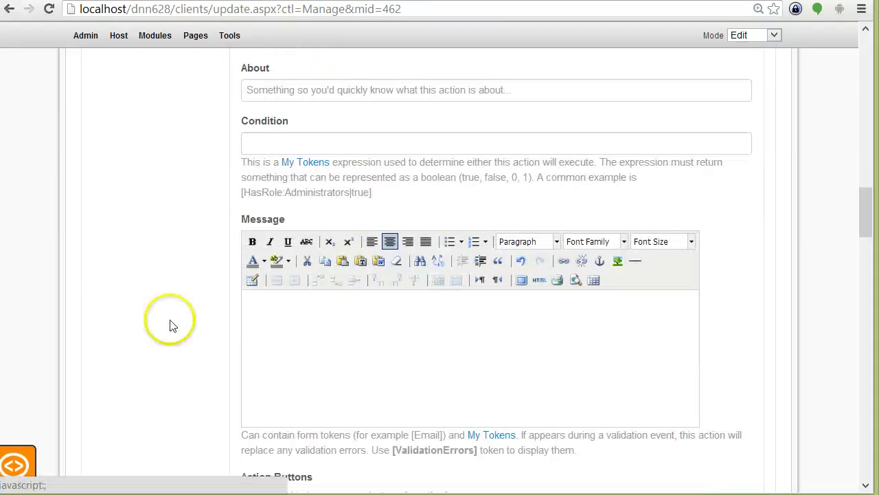
pyautogui.scroll(-2, 172, 325)
pyautogui.click(409, 228)
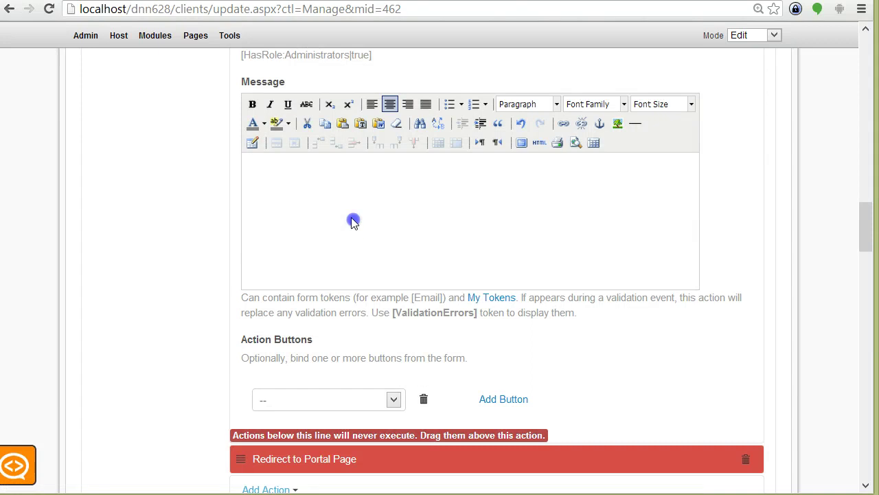
pyautogui.scroll(-2, 284, 265)
pyautogui.scroll(2, 275, 218)
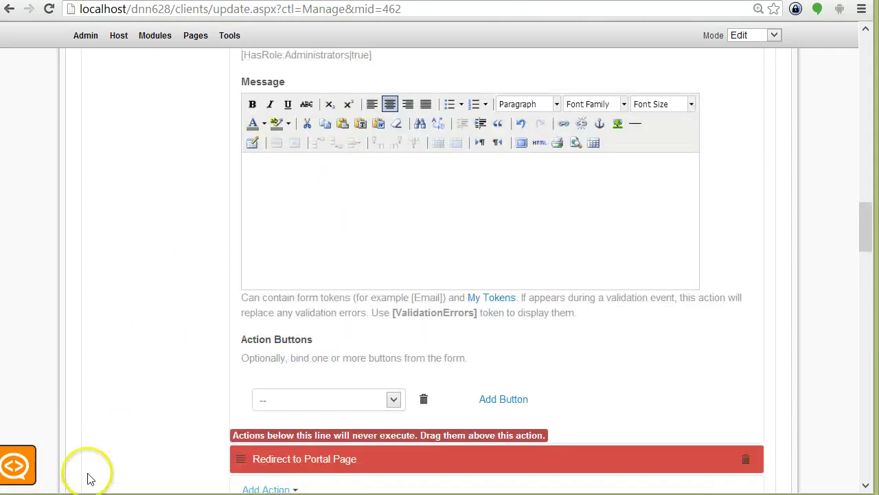
pyautogui.scroll(-1, 426, 206)
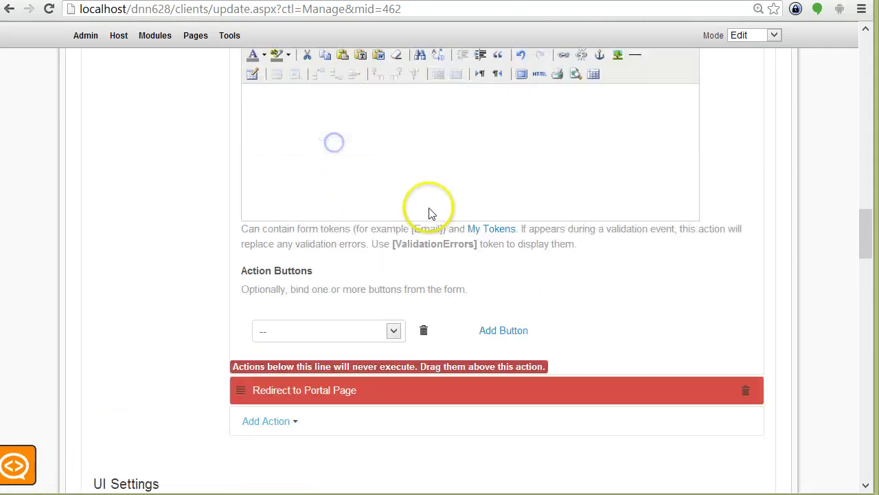
pyautogui.click(297, 330)
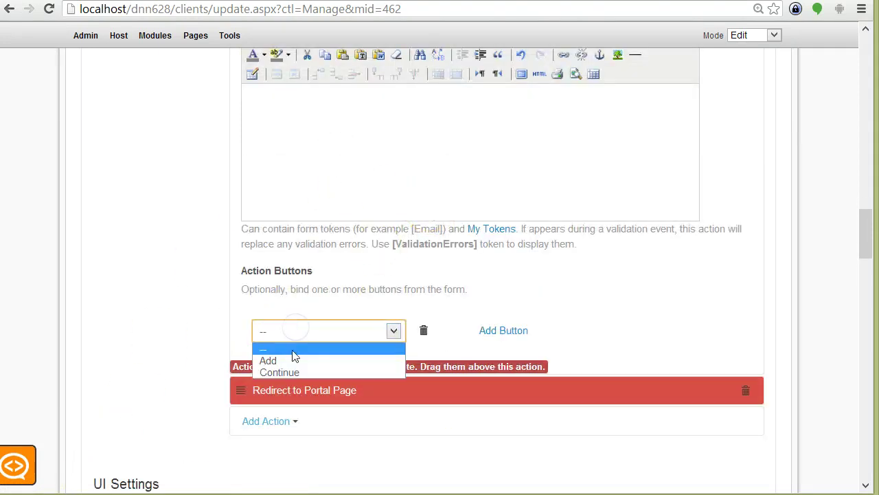
pyautogui.click(293, 360)
pyautogui.click(292, 371)
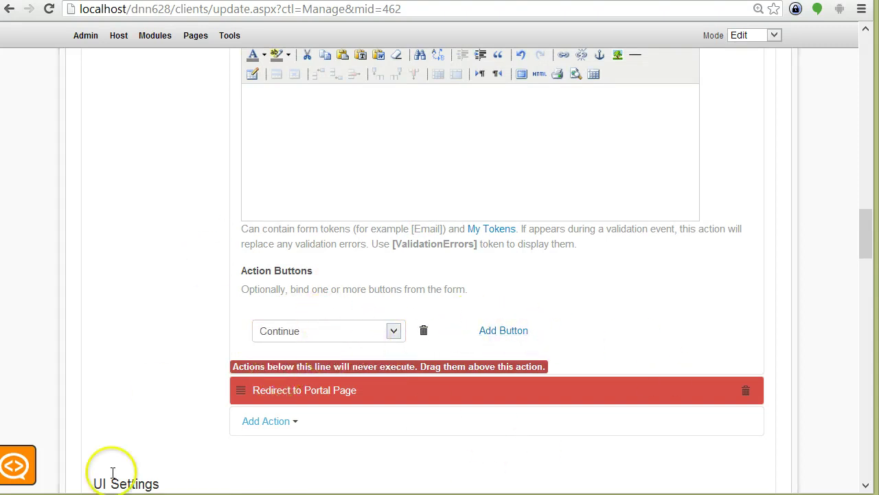
pyautogui.scroll(4, 231, 320)
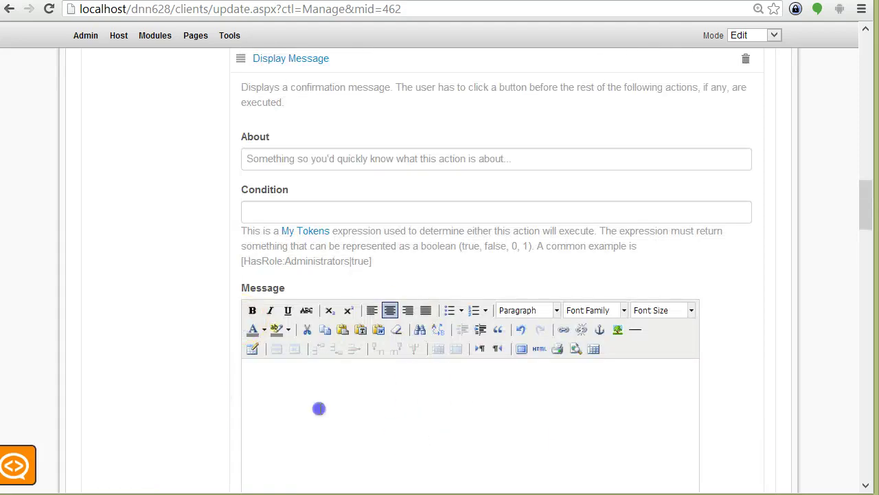
pyautogui.scroll(2, 194, 284)
pyautogui.click(286, 197)
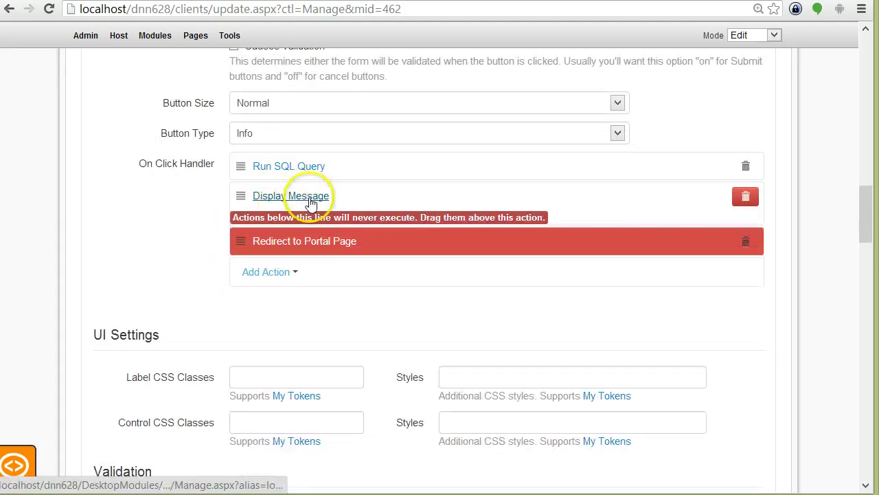
# - Examine the Continue button's Redirect to Portal Page action and its target page
pyautogui.scroll(-7, 163, 330)
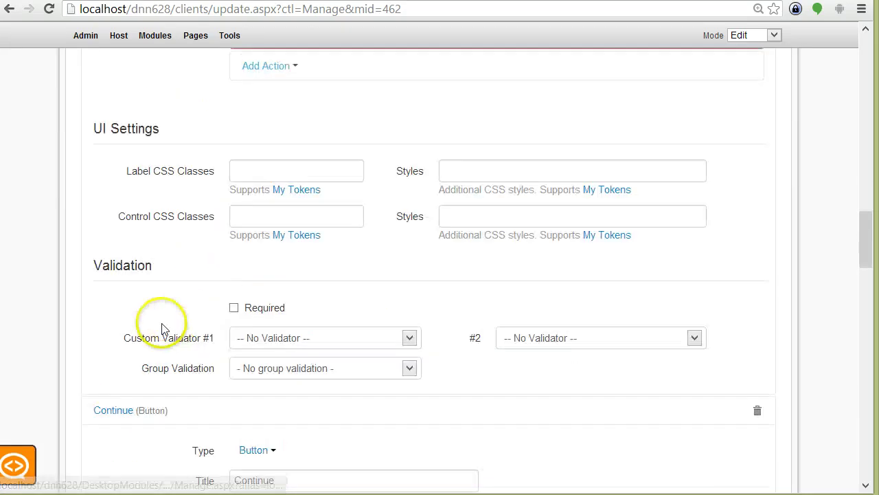
pyautogui.scroll(2, 124, 330)
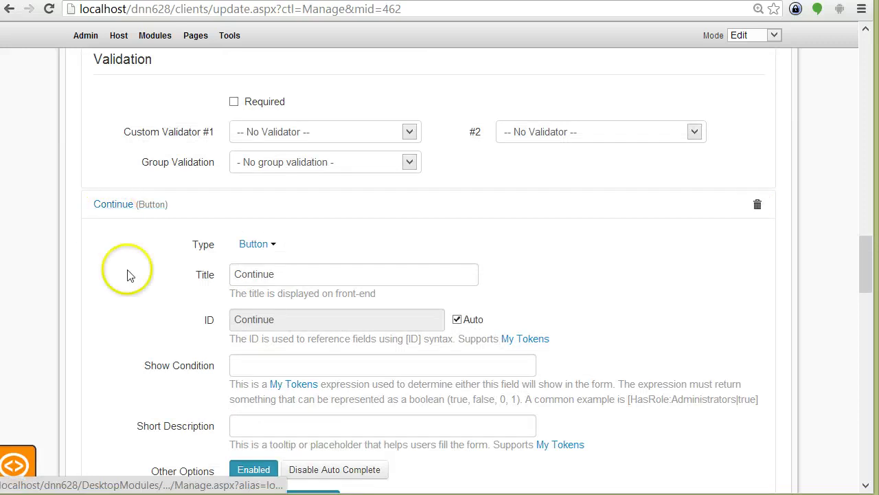
pyautogui.scroll(-4, 137, 309)
pyautogui.scroll(-1, 148, 344)
pyautogui.click(288, 264)
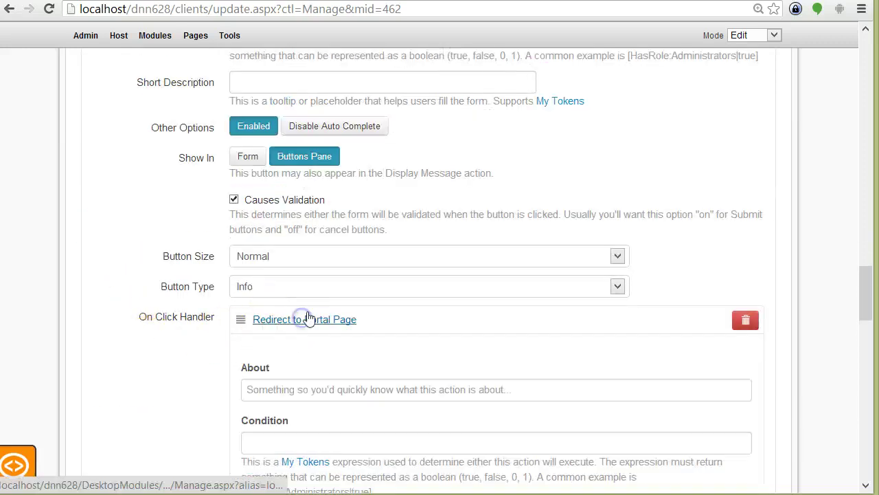
pyautogui.scroll(-1, 323, 327)
pyautogui.scroll(-2, 337, 320)
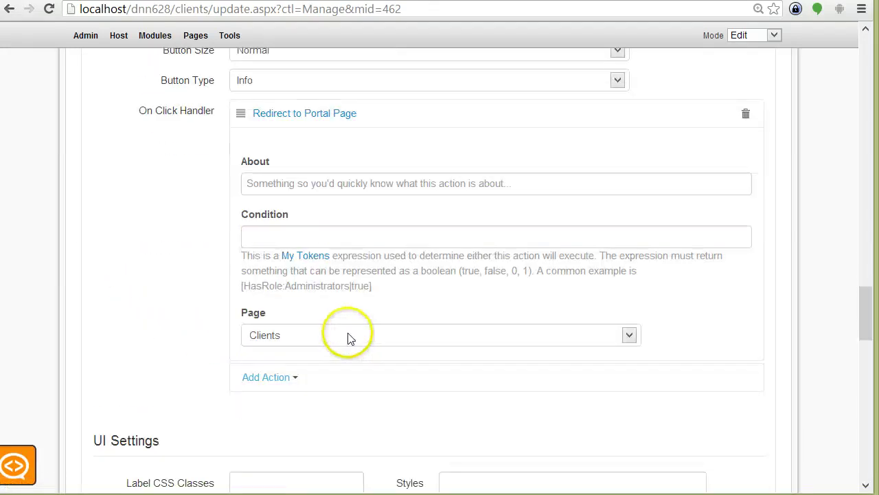
pyautogui.scroll(-4, 353, 337)
# - Save the Action Form settings and return to the Update page
pyautogui.click(750, 449)
pyautogui.scroll(15, 790, 369)
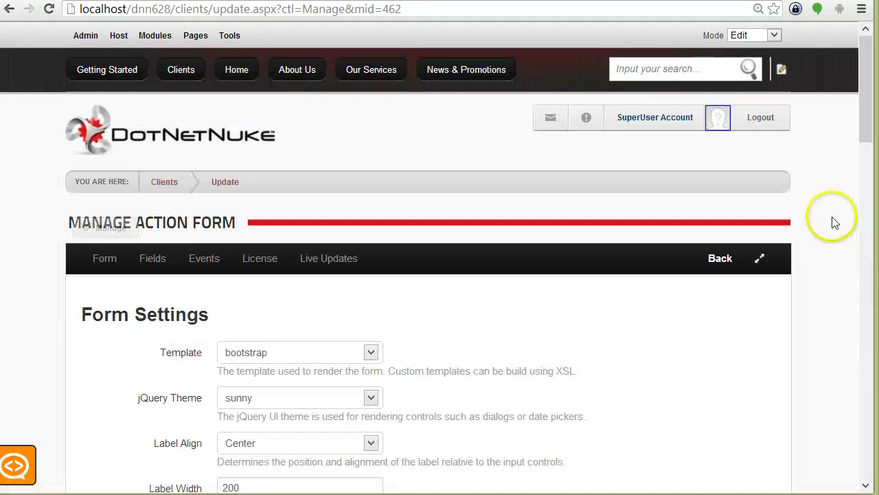
pyautogui.click(721, 258)
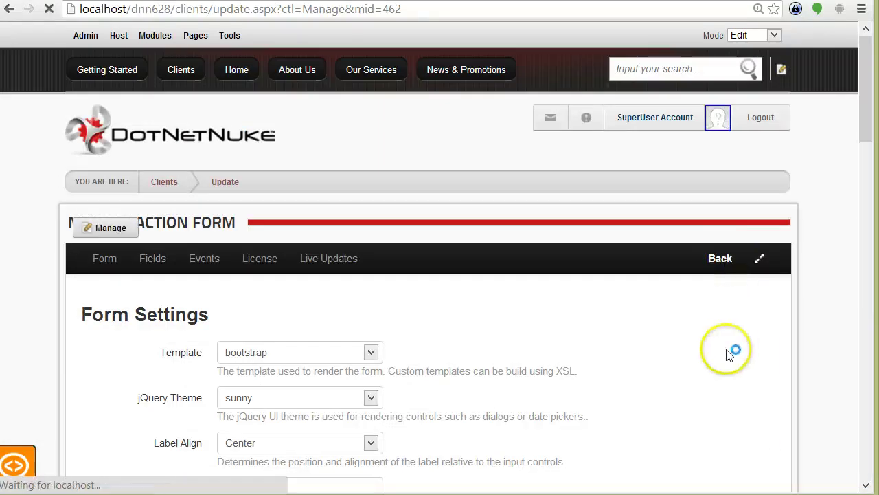
# - Fill in the form with a sample client name and choose Albania as the Country
pyautogui.scroll(-2, 206, 323)
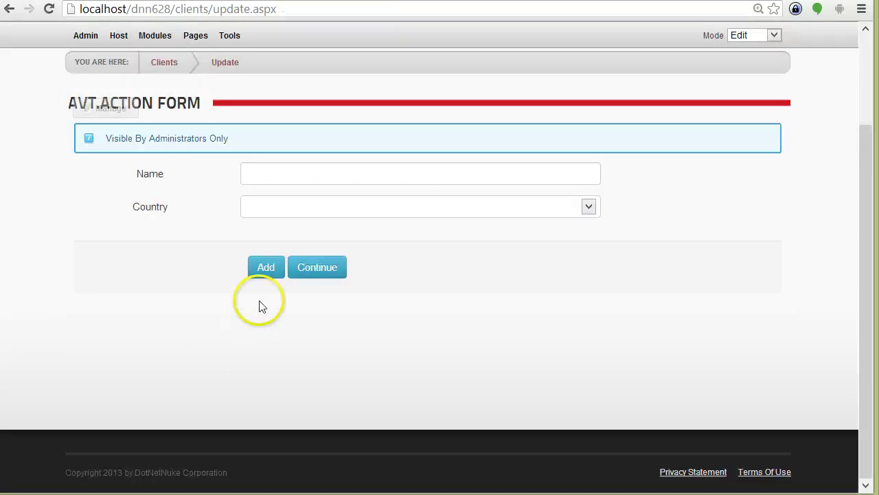
pyautogui.click(303, 172)
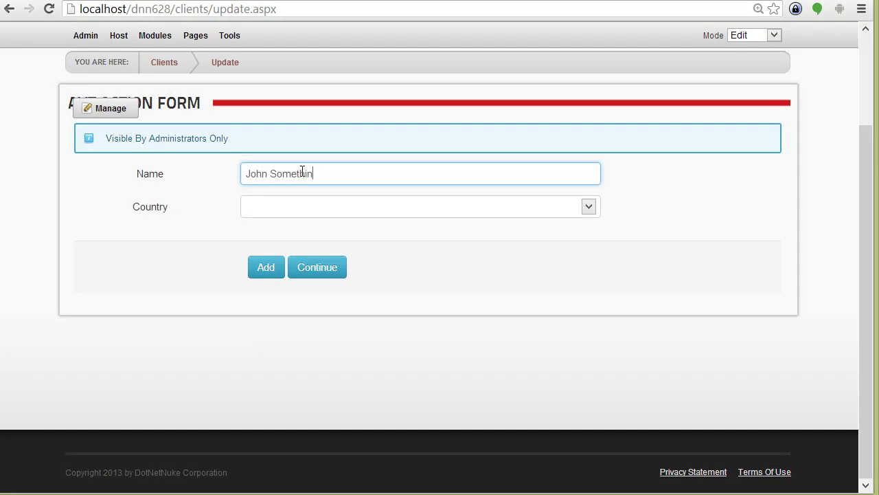
pyautogui.click(316, 197)
pyautogui.click(373, 216)
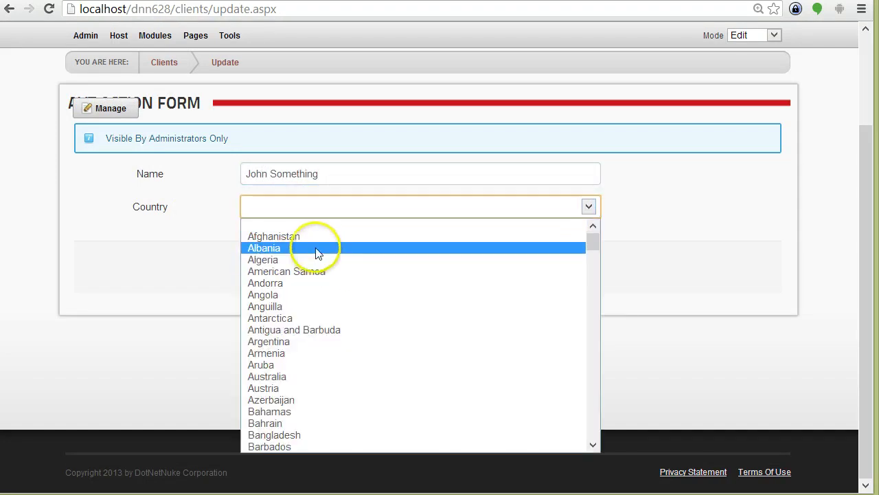
pyautogui.click(467, 248)
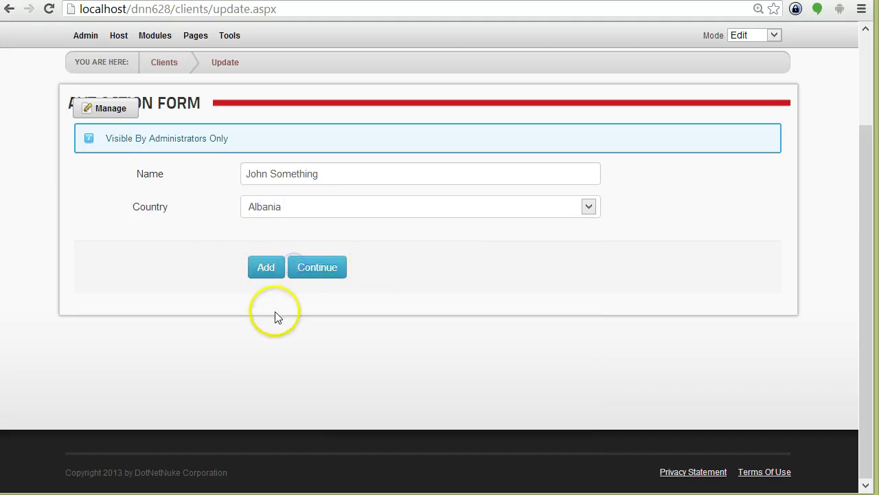
# - Reopen the management settings of the Action Form on the Update page
pyautogui.click(338, 281)
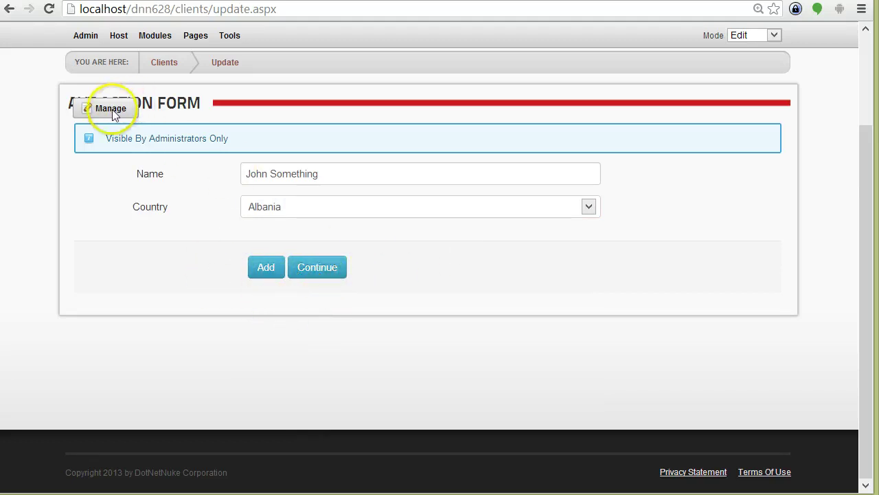
pyautogui.moveTo(114, 112)
pyautogui.click(117, 161)
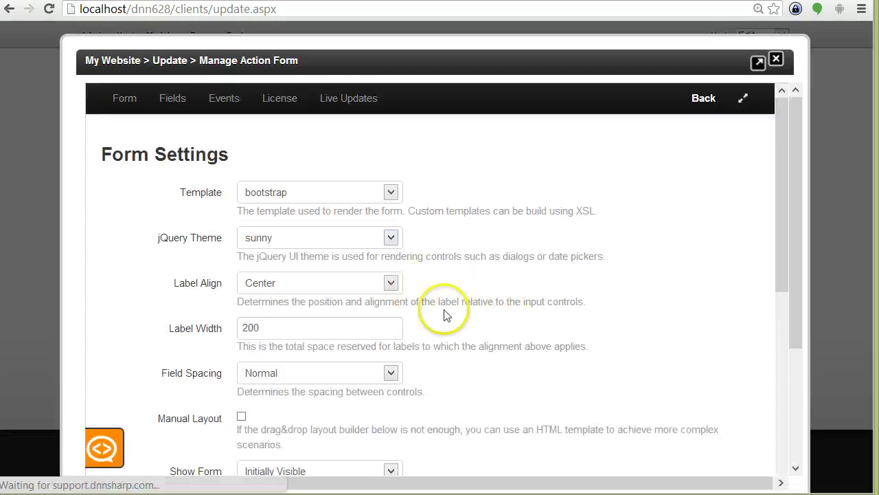
# - Enable Form and Buttons Pane under the Continue button's Show In option and check its placement in Layout Mode
pyautogui.scroll(-10, 443, 315)
pyautogui.click(196, 365)
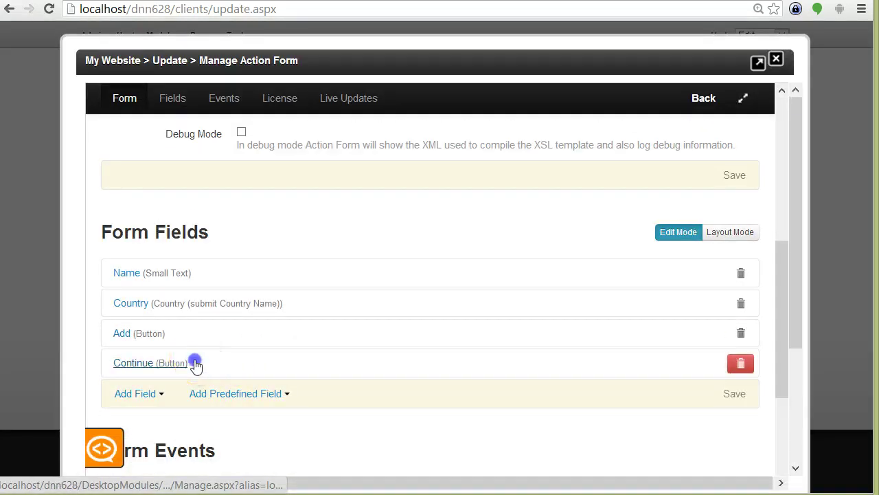
pyautogui.scroll(-5, 196, 364)
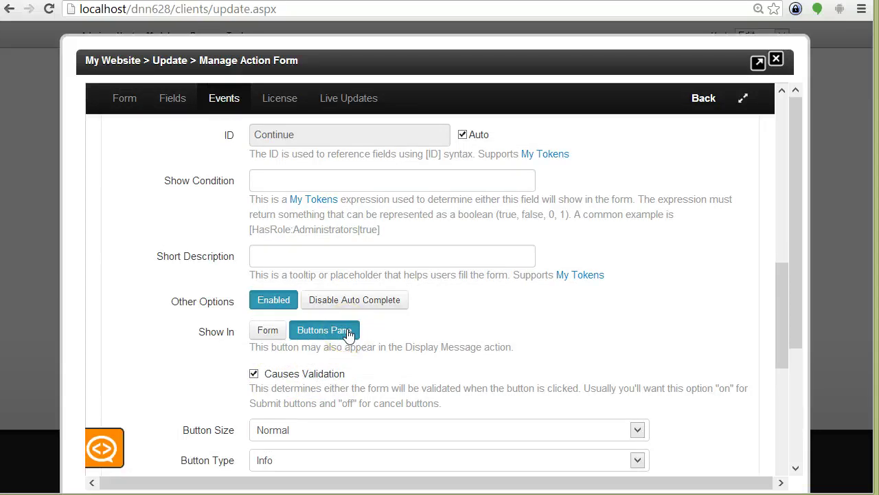
pyautogui.scroll(4, 587, 319)
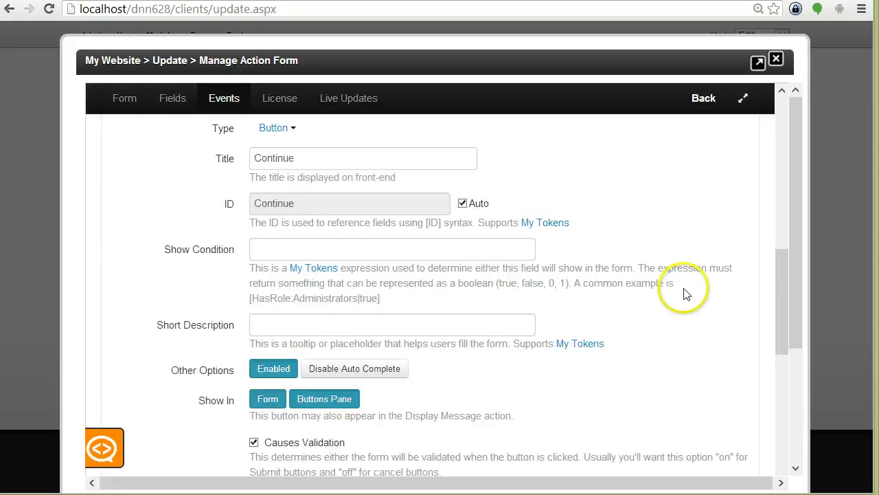
pyautogui.click(733, 165)
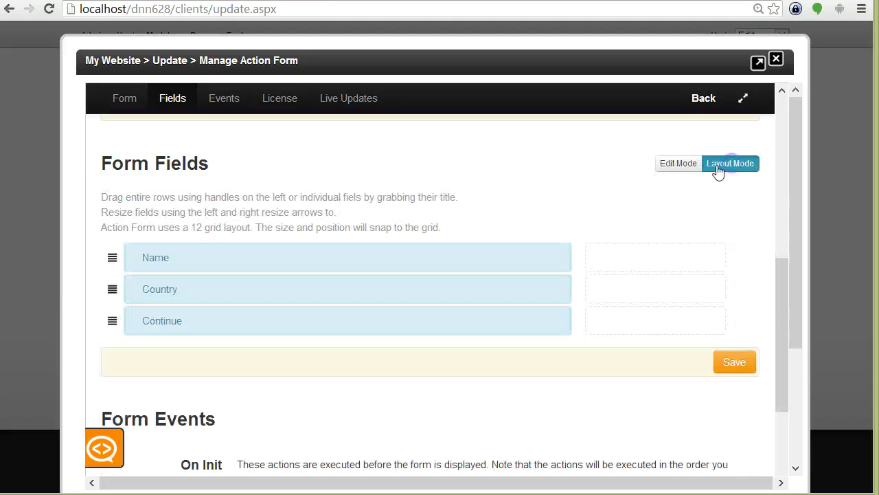
pyautogui.moveTo(134, 331); pyautogui.dragTo(709, 330)
# - Turn off Form under the Continue button's Show In option and check the field layout again
pyautogui.click(678, 164)
pyautogui.scroll(-3, 378, 345)
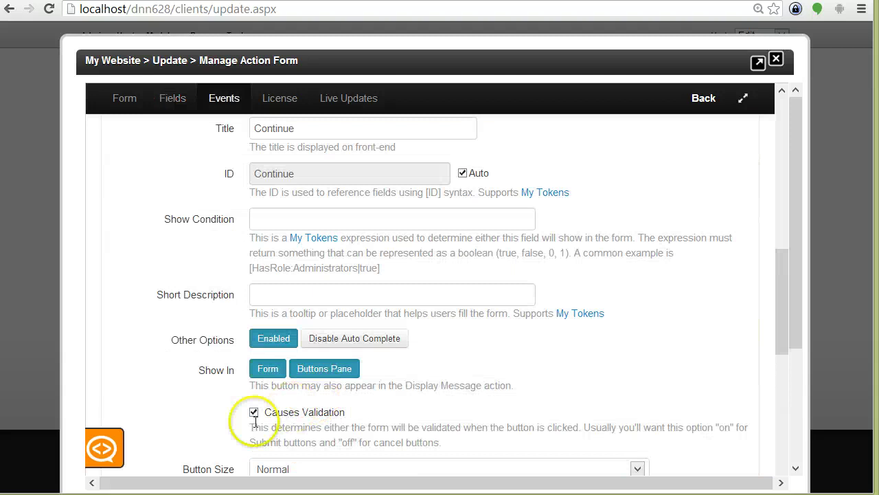
pyautogui.scroll(3, 722, 222)
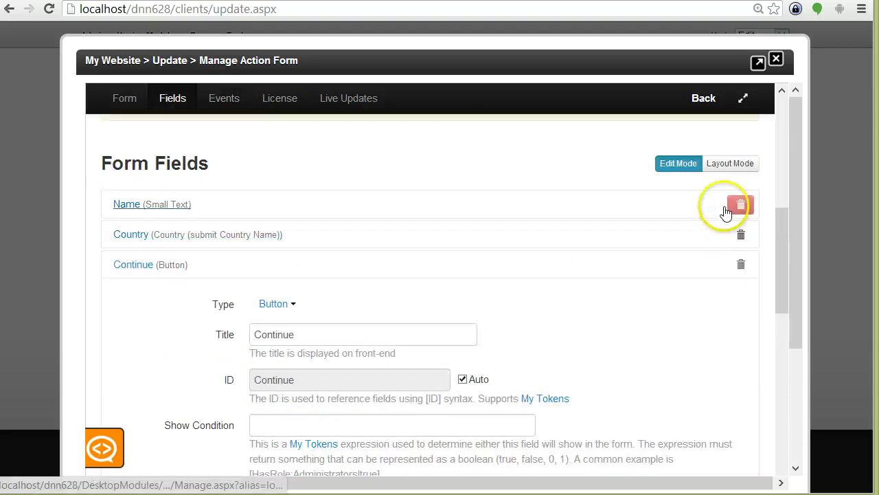
pyautogui.click(719, 169)
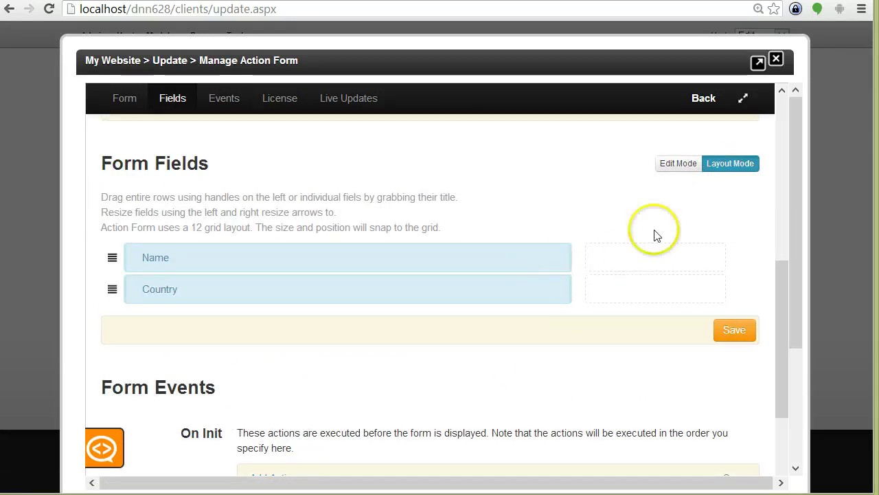
# - Leave the Continue button out of both Form and Buttons Pane under Show In, and return to the Update page
pyautogui.click(676, 162)
pyautogui.scroll(-3, 362, 411)
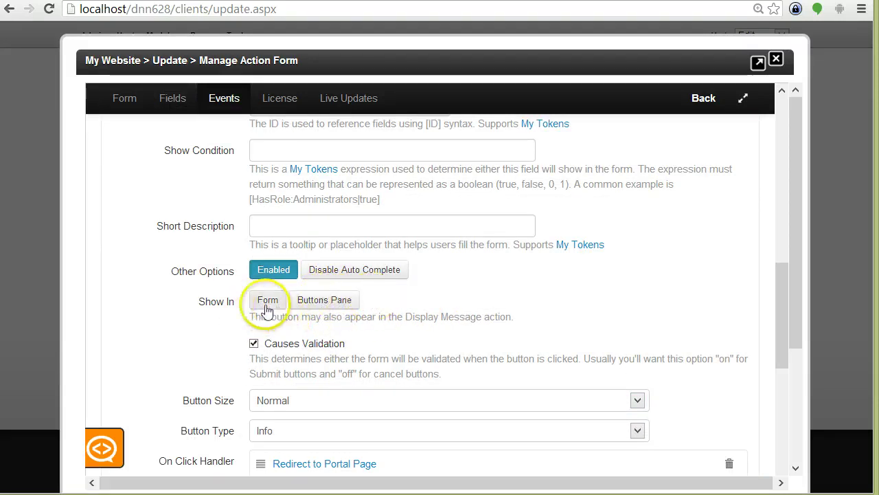
pyautogui.scroll(-6, 384, 334)
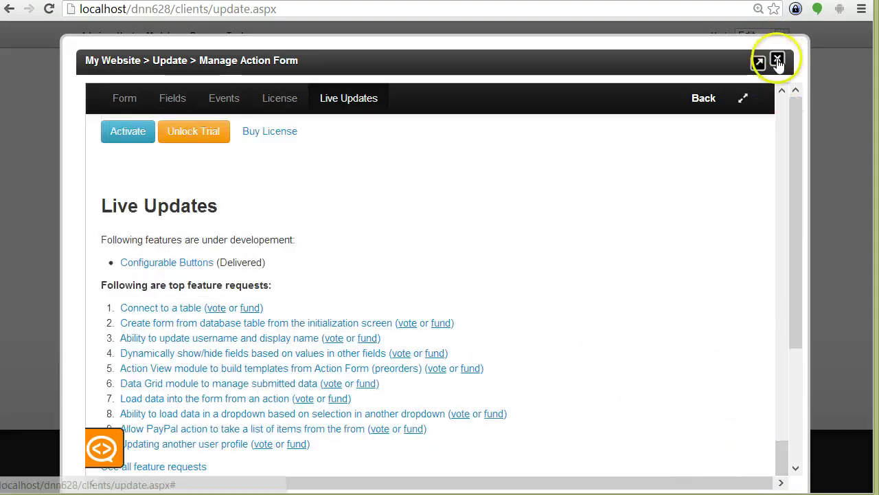
pyautogui.click(704, 99)
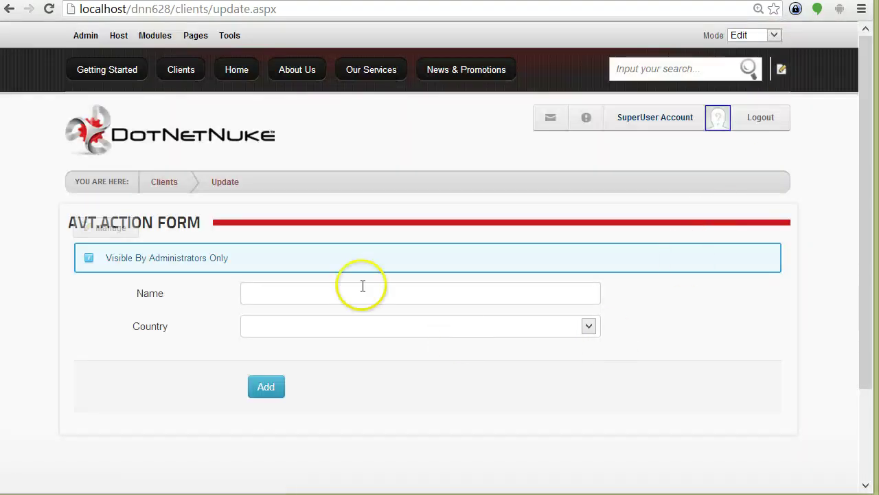
# - Fill in the form with a sample client name, choose Albania as the Country and submit it with Add
pyautogui.click(308, 291)
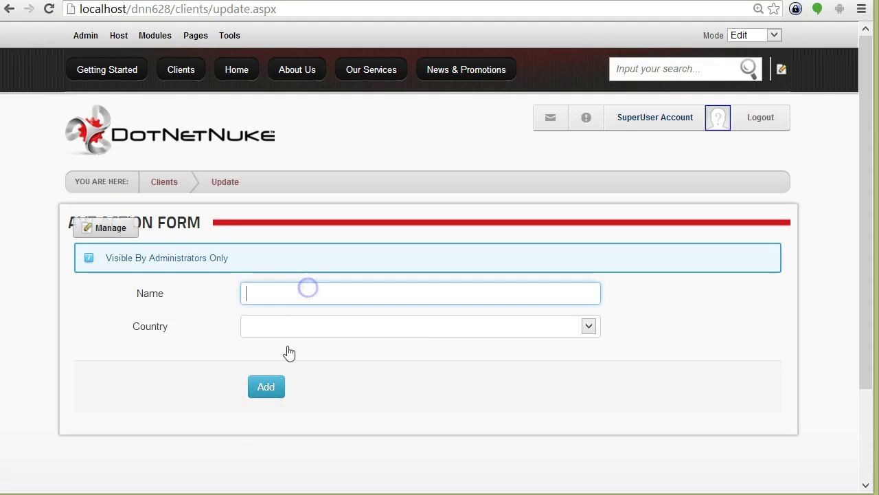
pyautogui.click(319, 382)
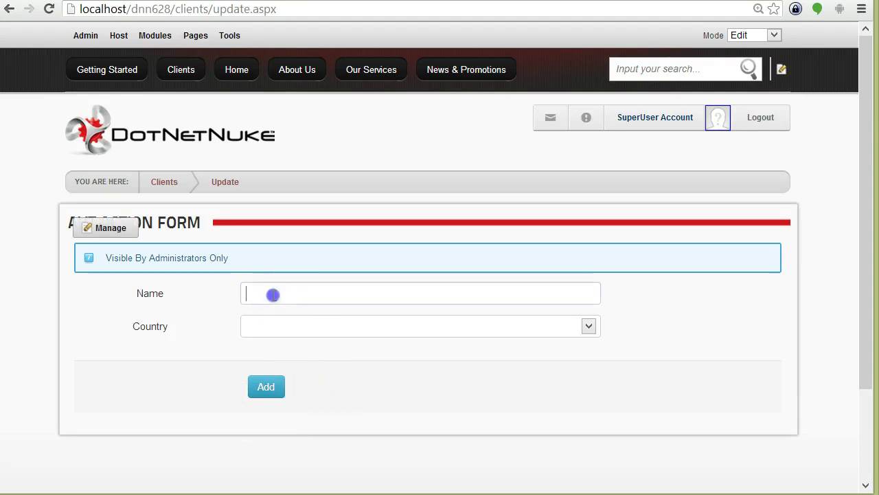
pyautogui.hotkey('ctrl', 'v')
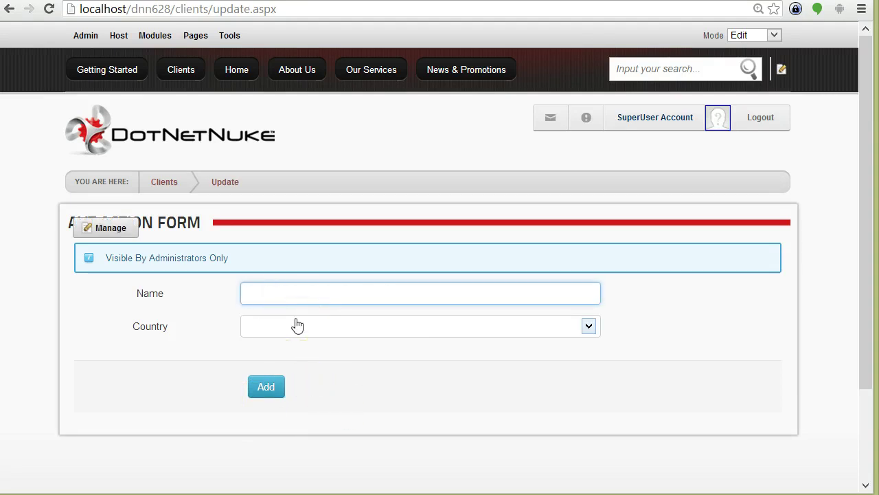
pyautogui.write('John')
pyautogui.press('Tab')
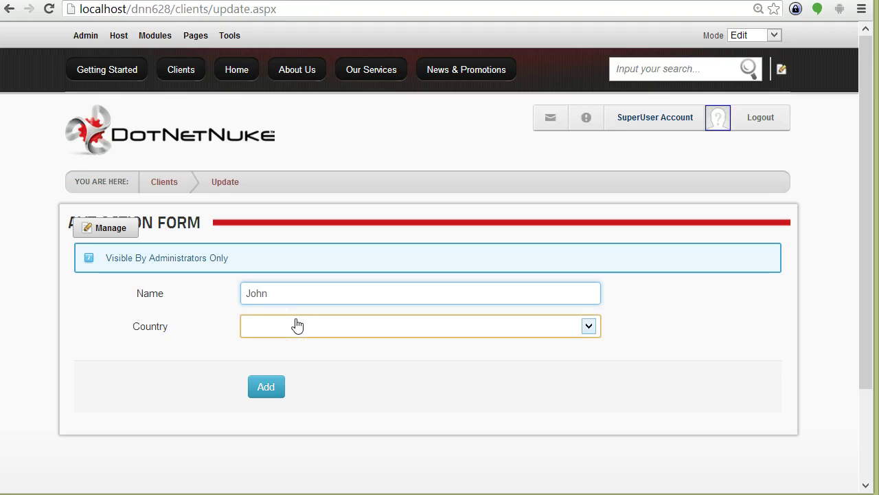
pyautogui.click(297, 324)
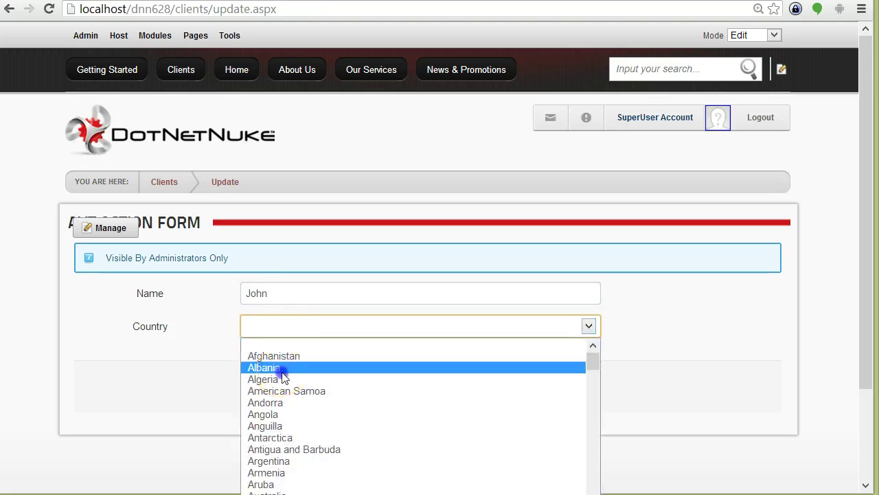
pyautogui.click(283, 366)
pyautogui.click(263, 391)
pyautogui.scroll(-1, 255, 403)
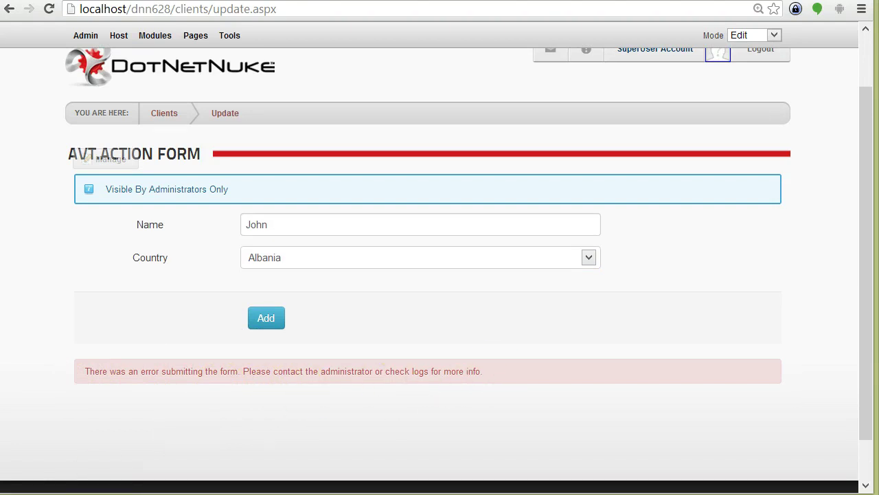
# - Open the Event Viewer and examine the details of the newest General Exception for the failing action
pyautogui.moveTo(89, 41)
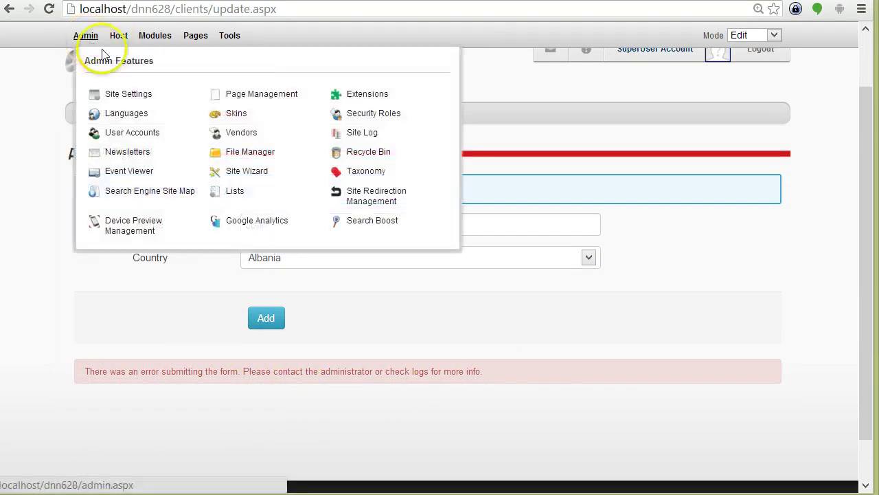
pyautogui.click(116, 176)
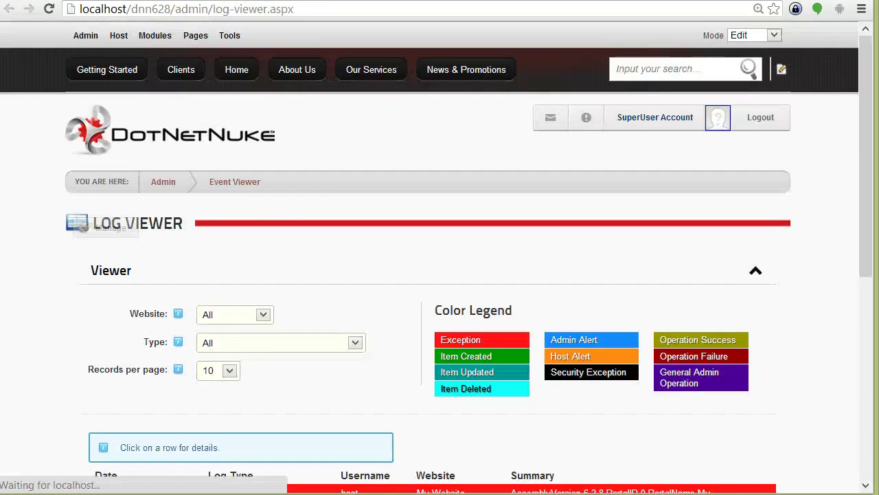
pyautogui.scroll(-4, 309, 314)
pyautogui.click(345, 226)
pyautogui.scroll(-2, 337, 248)
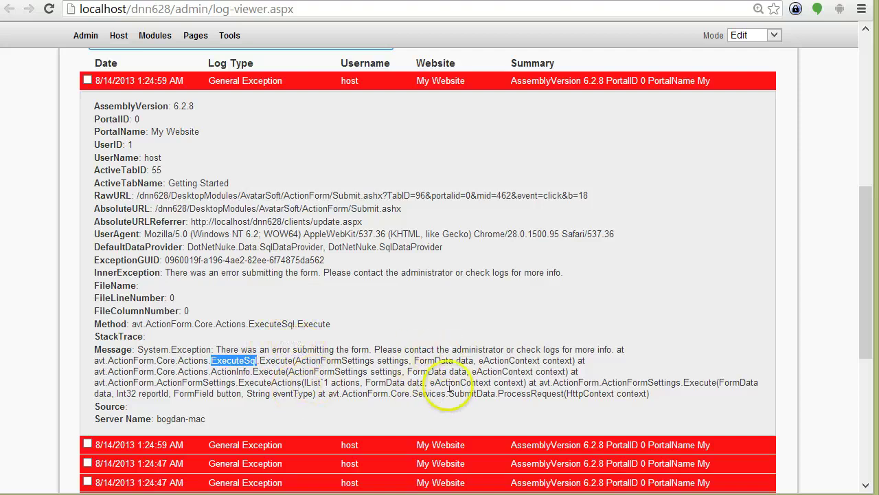
pyautogui.scroll(-1, 449, 388)
pyautogui.scroll(2, 588, 319)
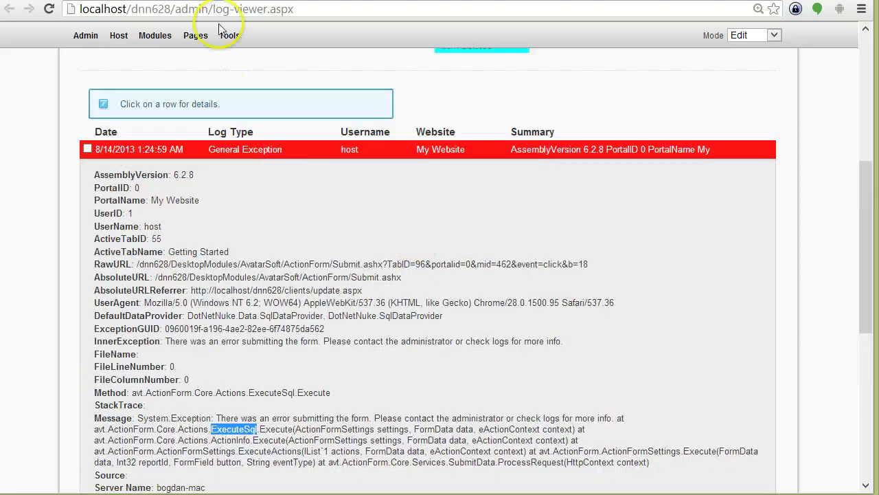
# - Return to the Update page and open the Add button's On Click actions in the Action Form settings
pyautogui.hotkey('alt', 'Left')
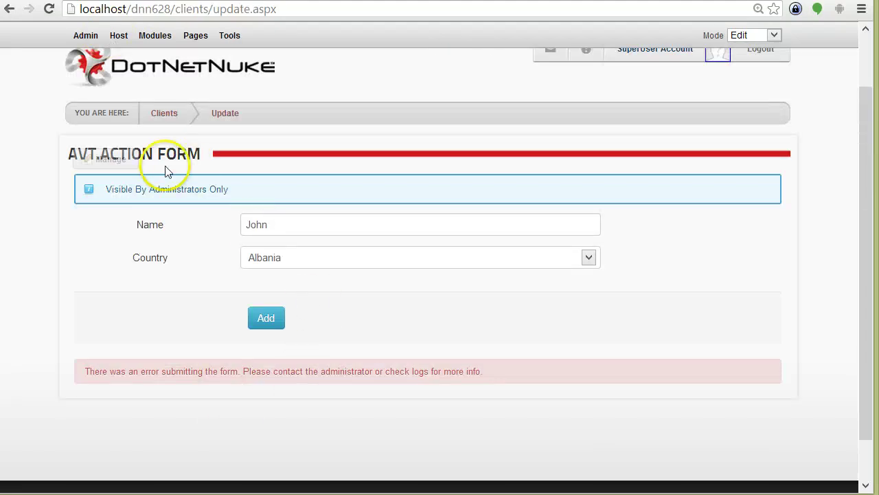
pyautogui.moveTo(117, 170)
pyautogui.click(138, 220)
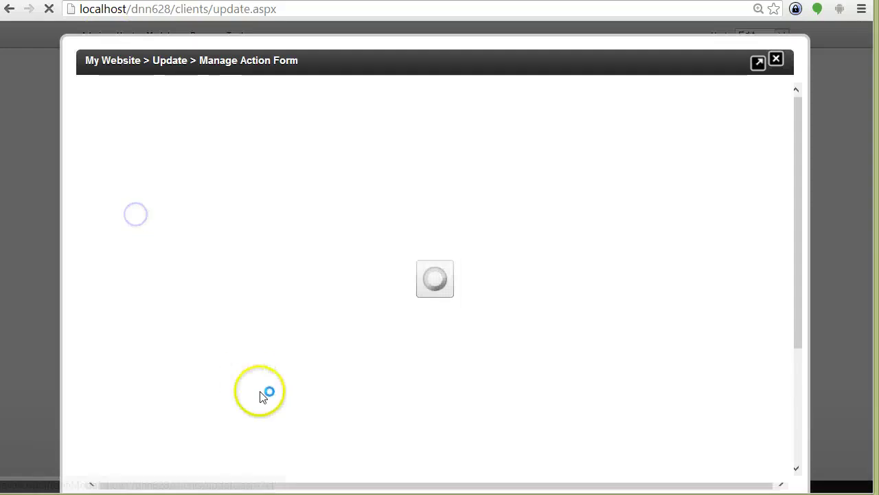
pyautogui.scroll(-10, 289, 392)
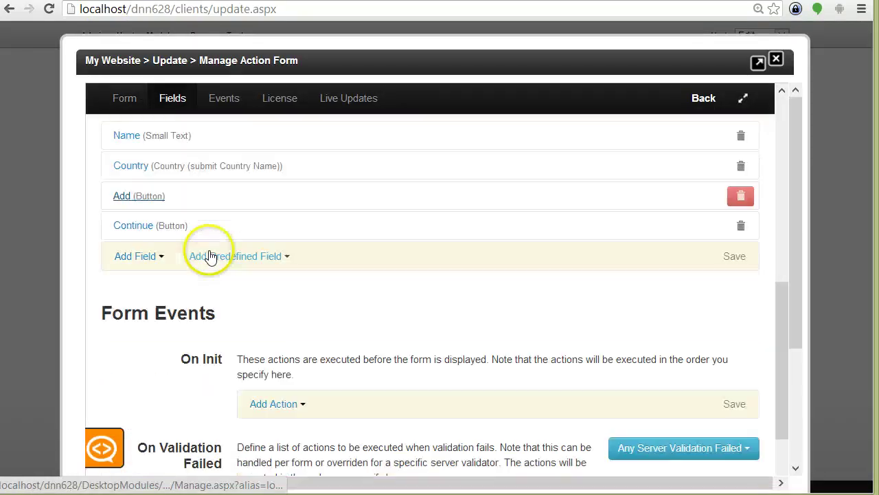
pyautogui.click(189, 208)
pyautogui.scroll(-10, 367, 359)
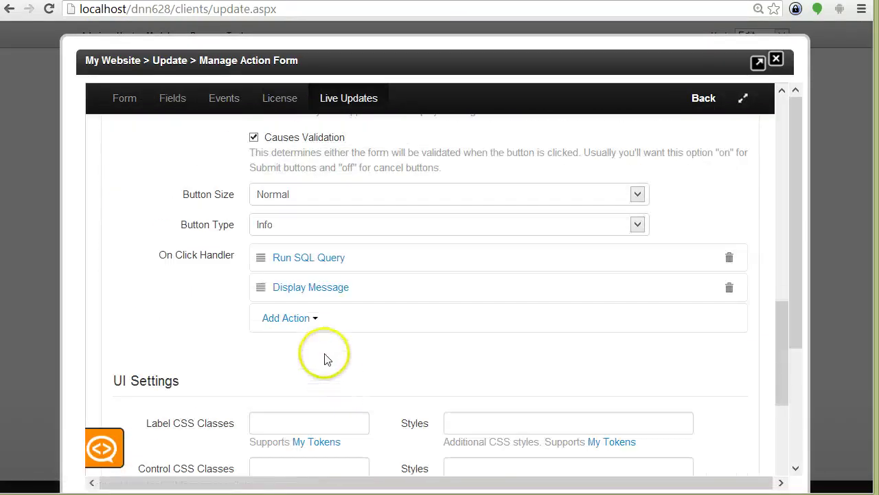
# - Correct VALUE to VALUES in the INSERT statement of the Add button's Run SQL Query action
pyautogui.click(323, 259)
pyautogui.scroll(-5, 275, 309)
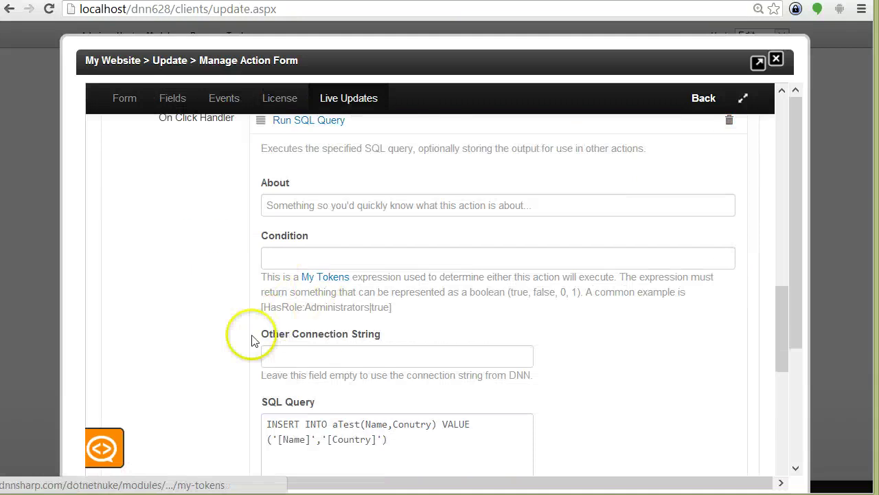
pyautogui.moveTo(413, 321); pyautogui.dragTo(248, 269)
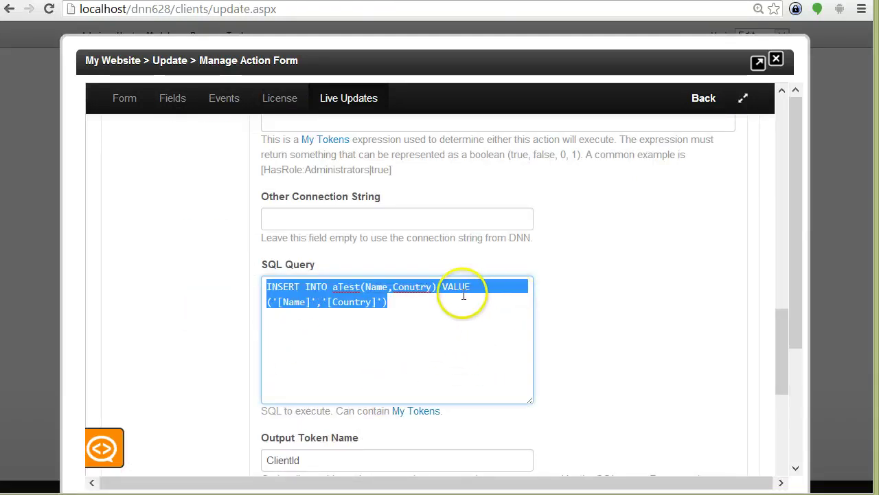
pyautogui.click(553, 302)
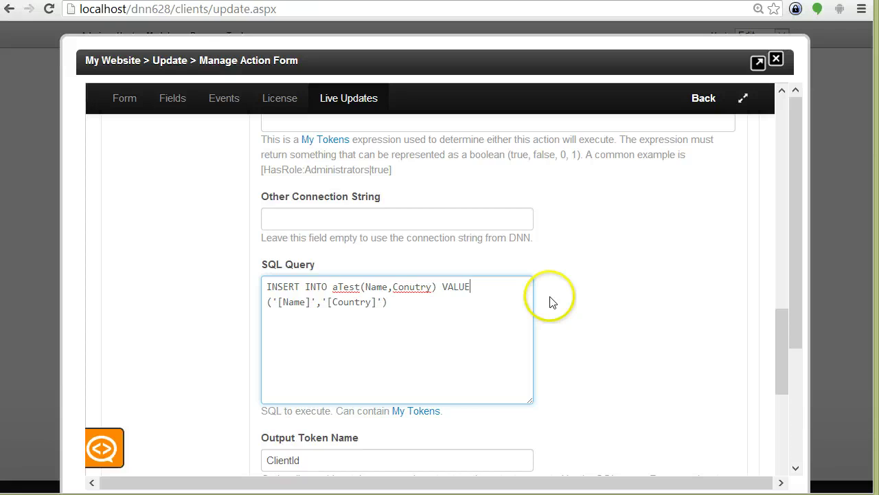
pyautogui.write('S')
pyautogui.scroll(-1, 440, 320)
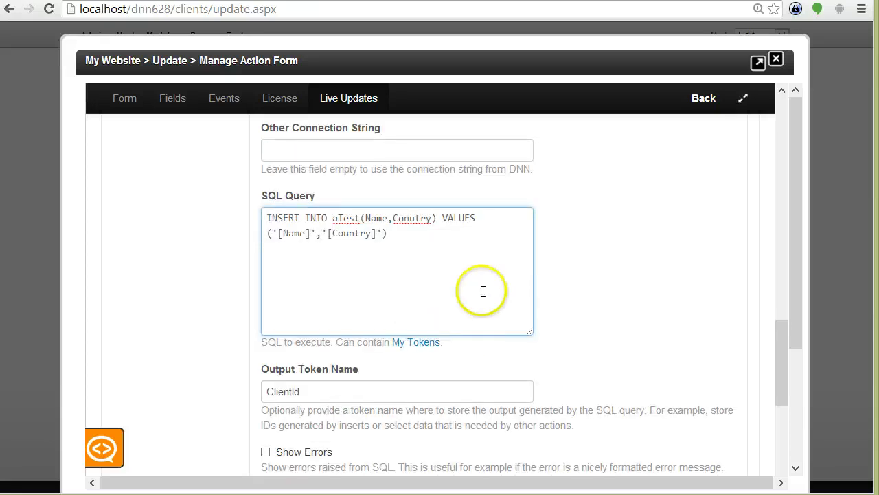
pyautogui.scroll(-3, 485, 291)
# - Review the Add button's Display Message action, save the form fields and return to the Update page
pyautogui.click(374, 301)
pyautogui.scroll(-10, 365, 305)
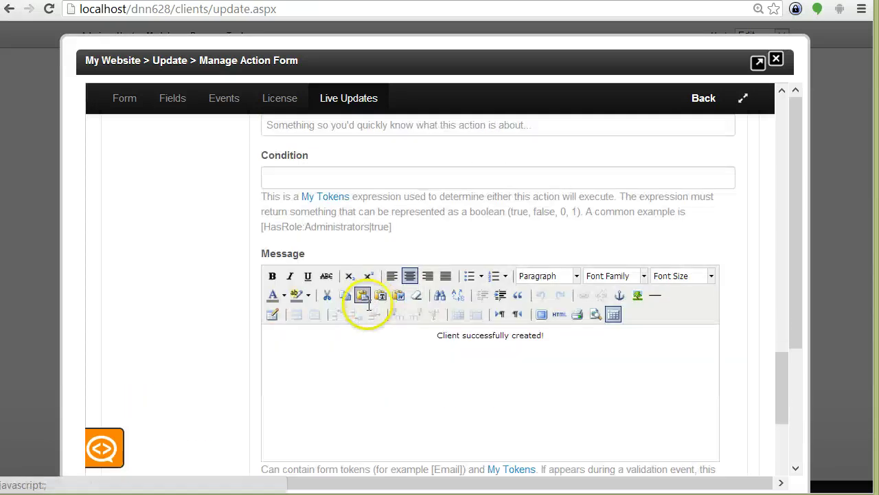
pyautogui.scroll(-2, 577, 364)
pyautogui.click(733, 307)
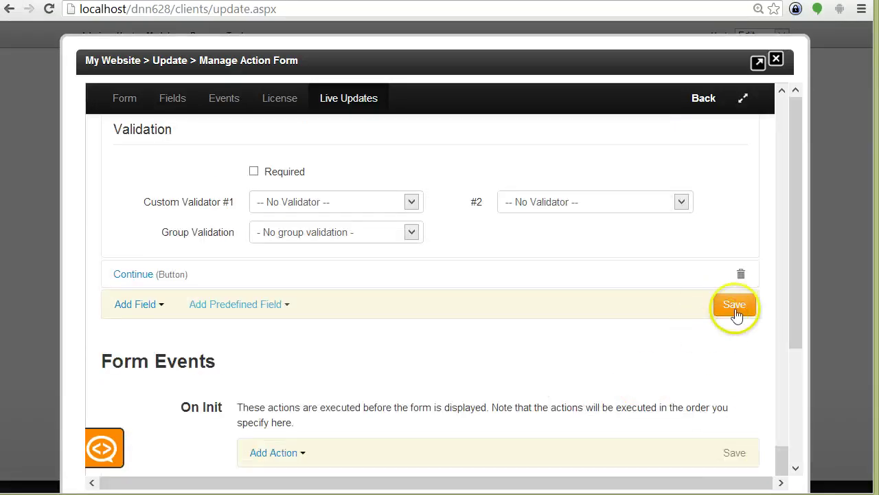
pyautogui.click(777, 58)
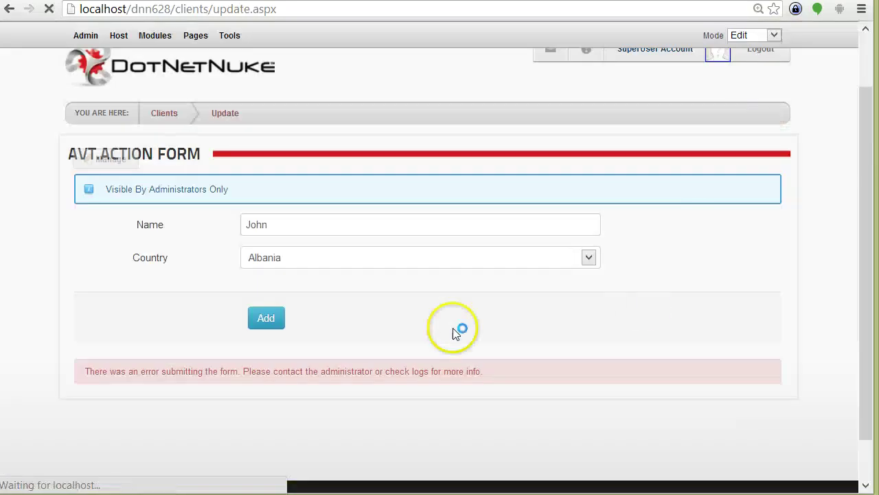
# - Enter a sample client name, choose American Samoa as the Country and submit the form with Add
pyautogui.click(303, 295)
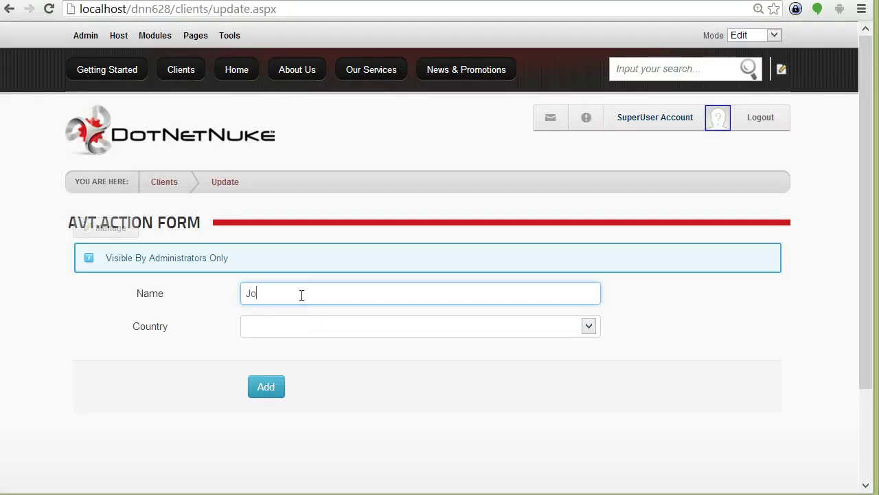
pyautogui.press('Tab')
pyautogui.click(280, 336)
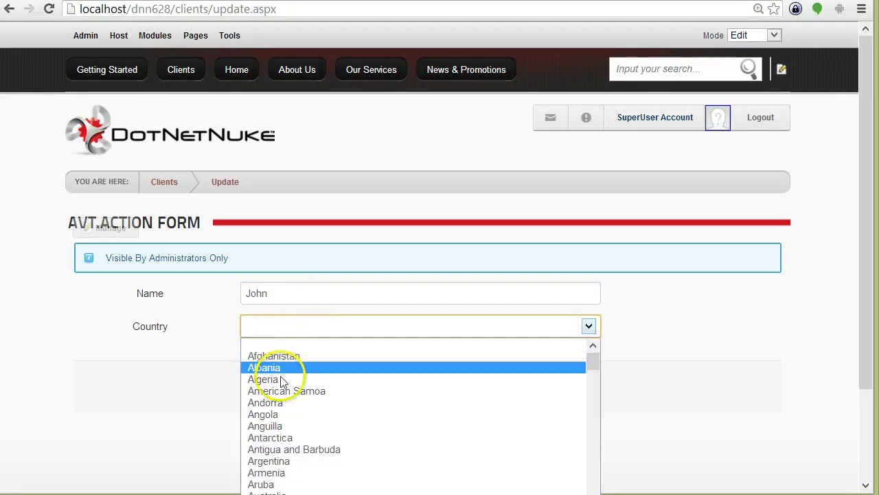
pyautogui.click(280, 388)
pyautogui.click(273, 390)
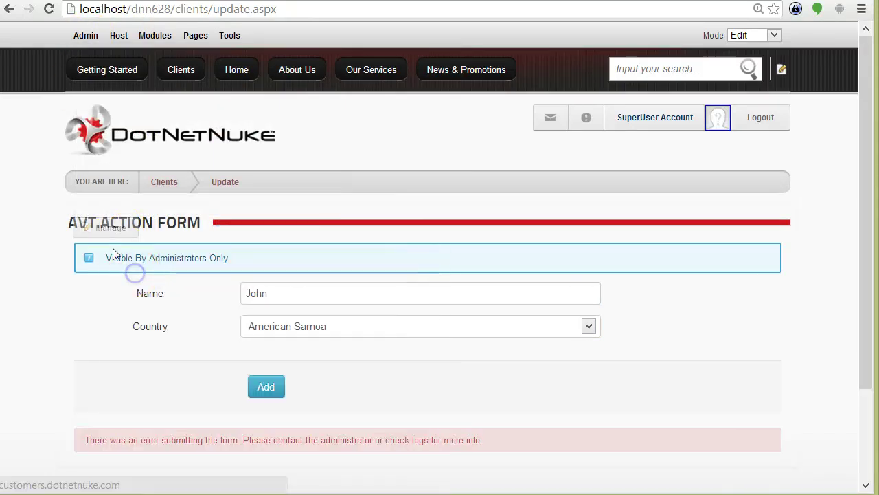
# - Open the Add button's Run SQL Query action in the Action Form settings
pyautogui.moveTo(121, 232)
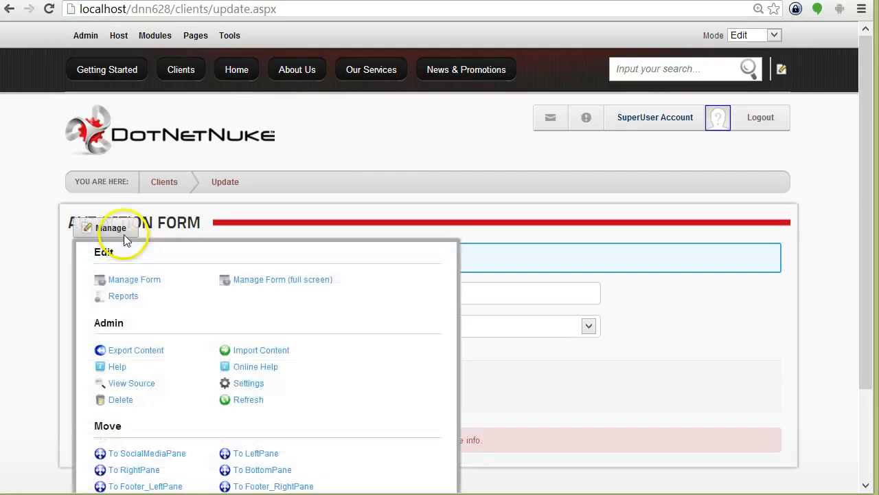
pyautogui.click(155, 280)
pyautogui.scroll(-10, 366, 364)
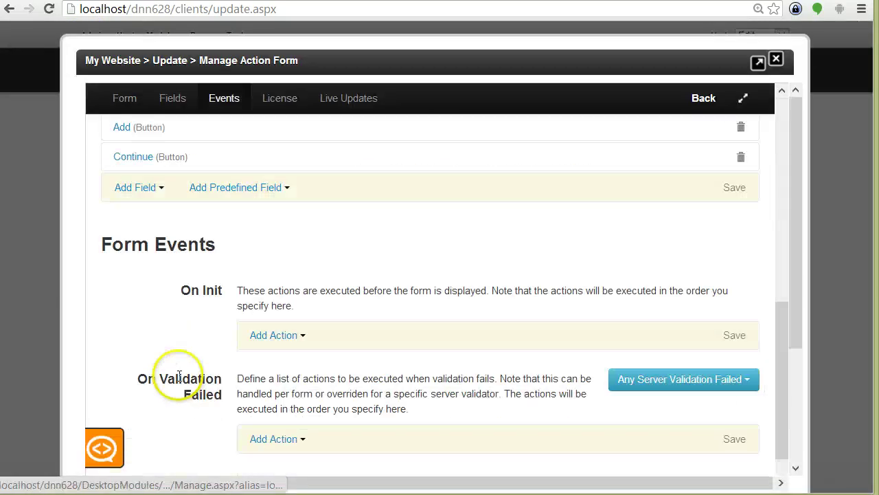
pyautogui.scroll(1, 220, 248)
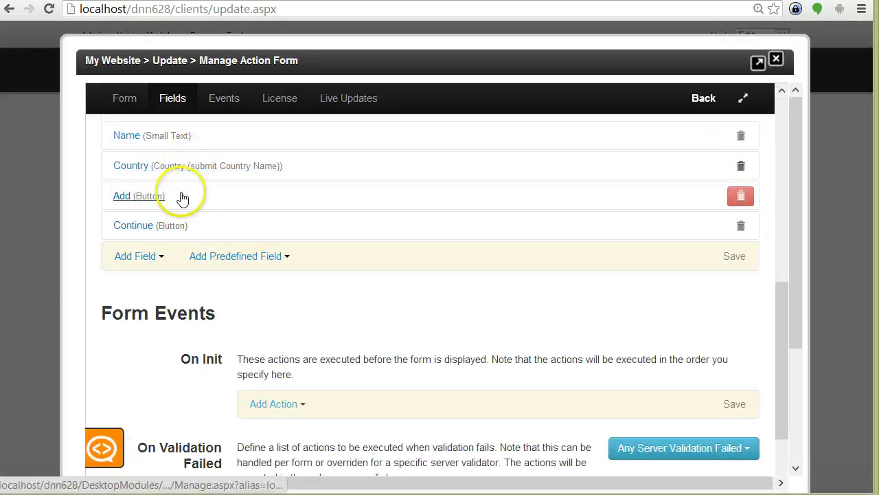
pyautogui.click(182, 196)
pyautogui.scroll(-6, 314, 324)
pyautogui.click(335, 332)
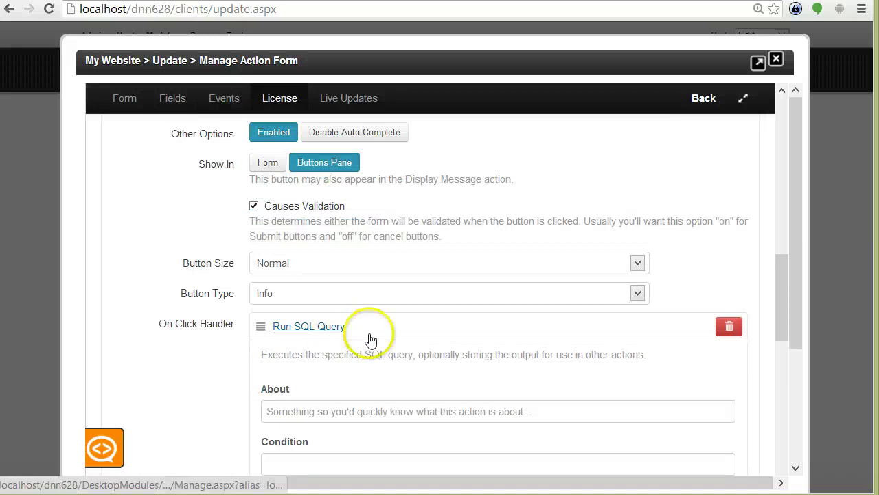
# - Copy the action's INSERT statement and execute it in a new SQL Server Management Studio query on the dnn628 database
pyautogui.scroll(-4, 385, 335)
pyautogui.click(403, 413)
pyautogui.hotkey('ctrl', 'a')
pyautogui.hotkey('ctrl', 'c')
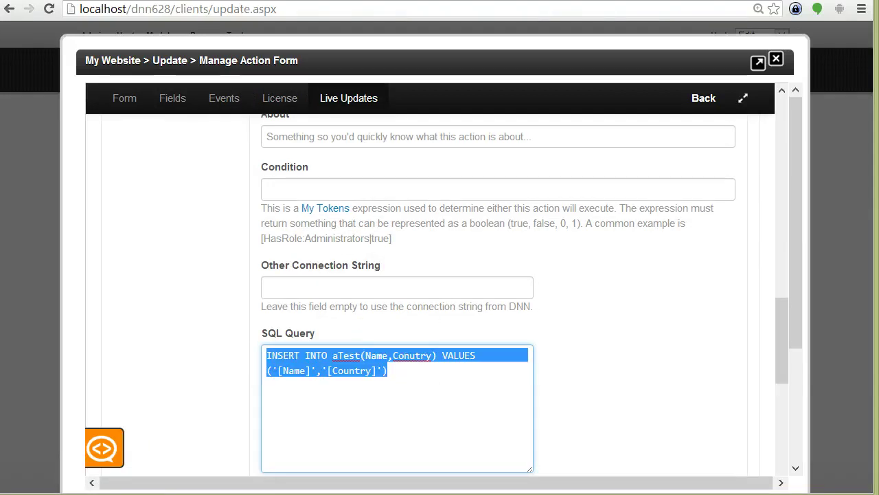
pyautogui.hotkey('alt', 'Tab')
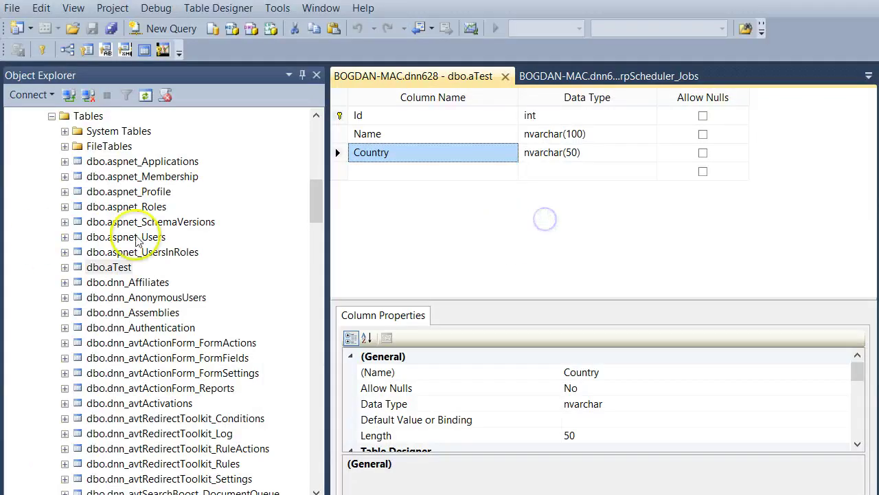
pyautogui.click(175, 220)
pyautogui.click(173, 34)
pyautogui.hotkey('ctrl', 'v')
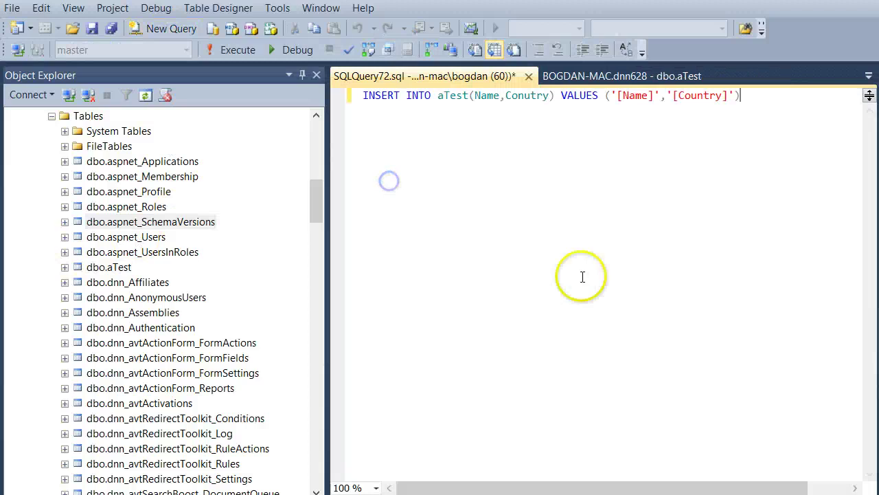
pyautogui.press('F5')
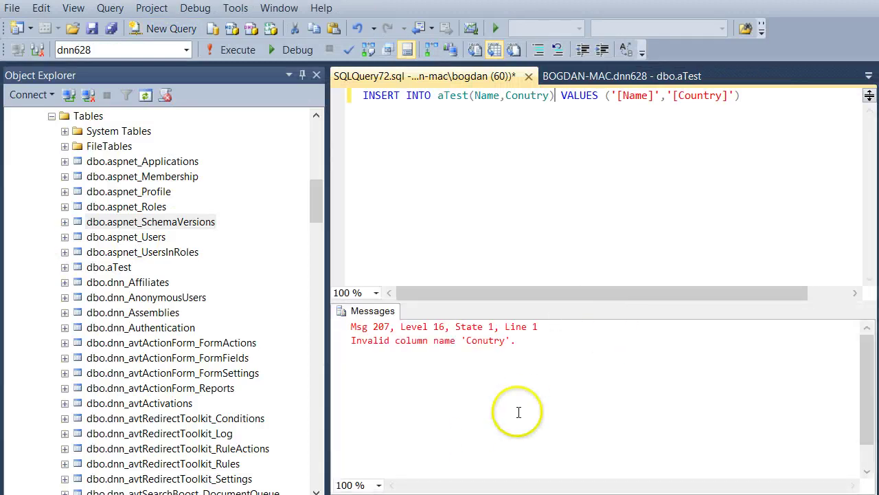
# - Correct the column name Conutry to Country in the test query and execute it again
pyautogui.doubleClick(518, 342)
pyautogui.click(526, 96)
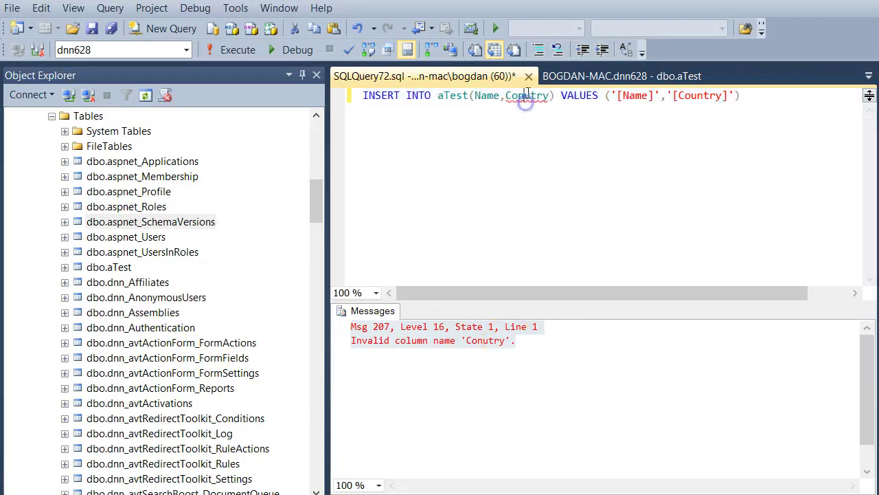
pyautogui.write('n')
pyautogui.click(656, 197)
pyautogui.press('F5')
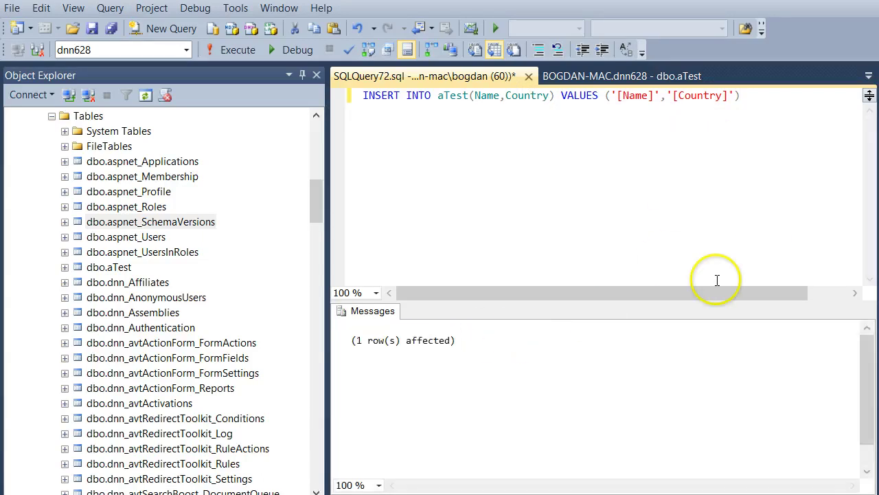
pyautogui.moveTo(789, 215); pyautogui.dragTo(369, 167)
pyautogui.click(523, 216)
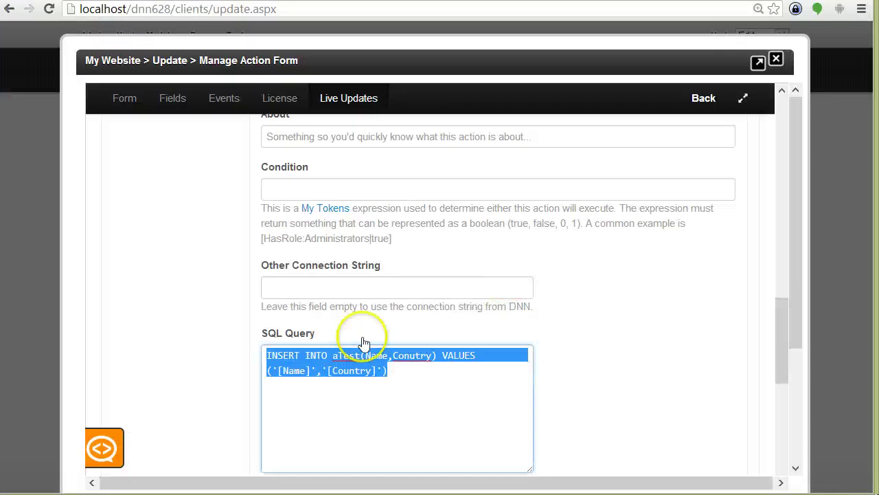
# - Back in the browser, correct Conutry to Country in the Run SQL Query action, save, and return to the Update page
pyautogui.click(429, 366)
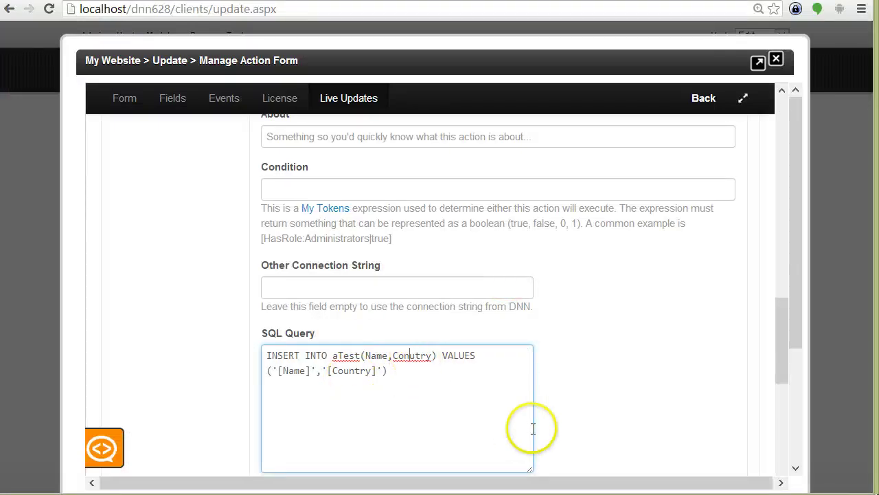
pyautogui.scroll(-5, 275, 446)
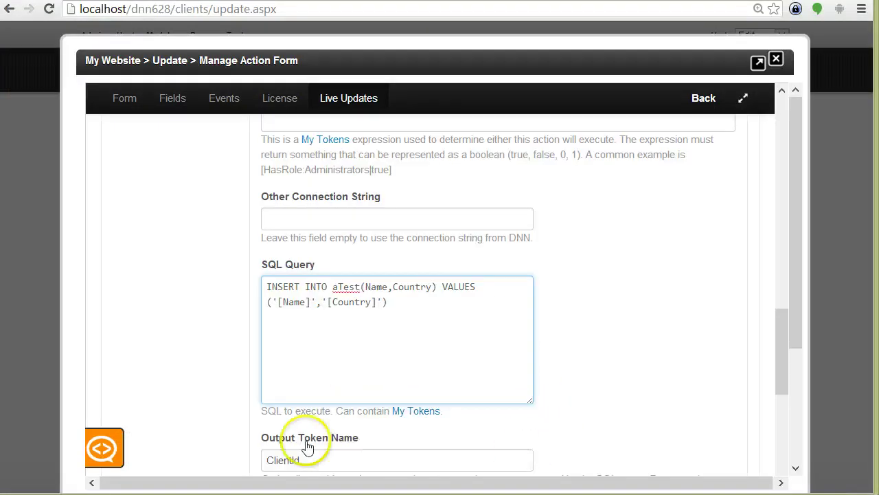
pyautogui.scroll(-5, 662, 359)
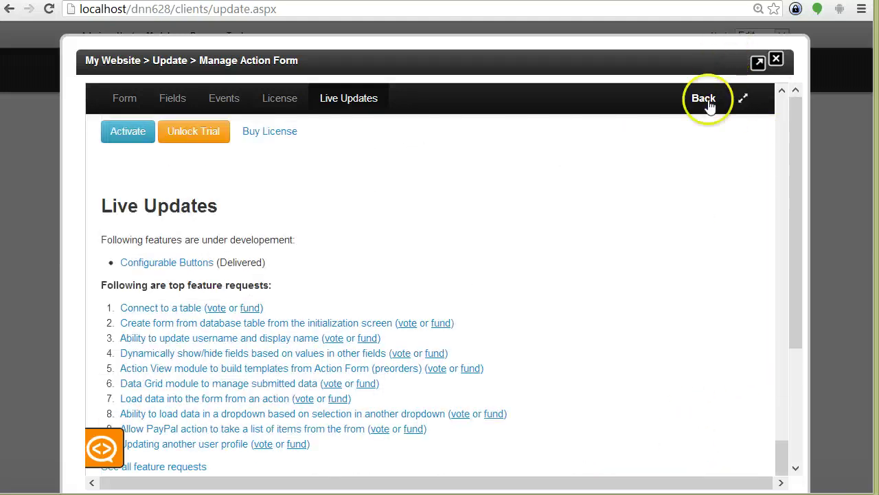
pyautogui.click(701, 98)
# - Enter a sample client name, choose Algeria as the Country and submit the form with Add
pyautogui.click(330, 299)
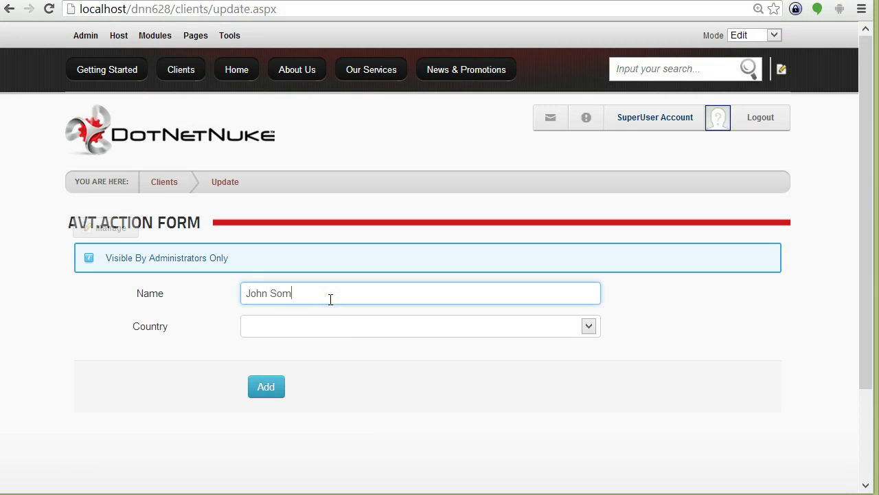
pyautogui.write('John Something')
pyautogui.press('Tab')
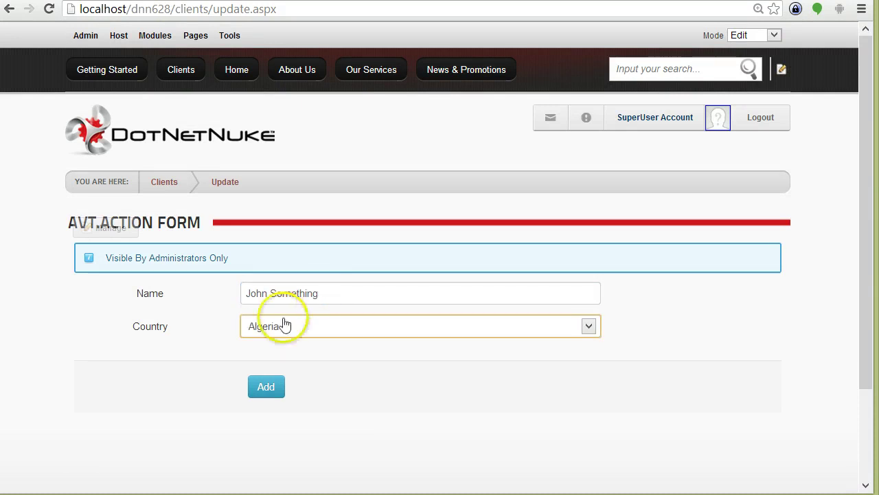
pyautogui.click(263, 385)
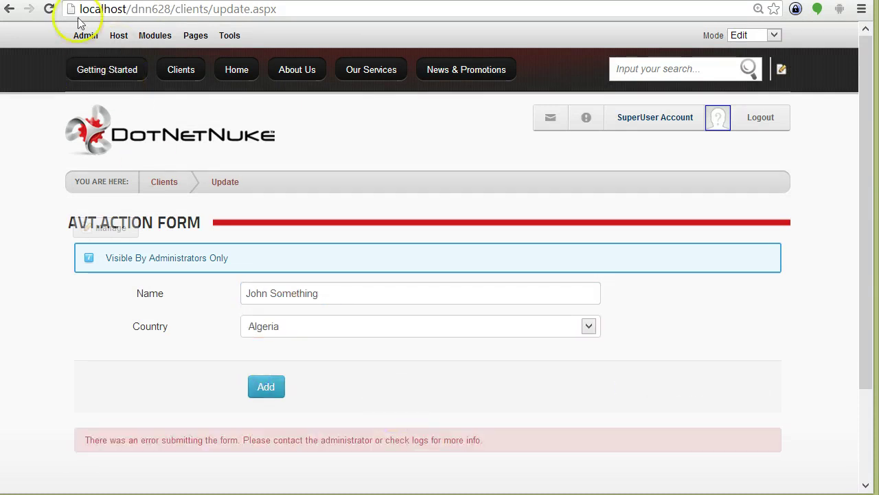
# - Open the Event Viewer and examine the message of the newest General Exception entry, including its INSERT query
pyautogui.moveTo(86, 36)
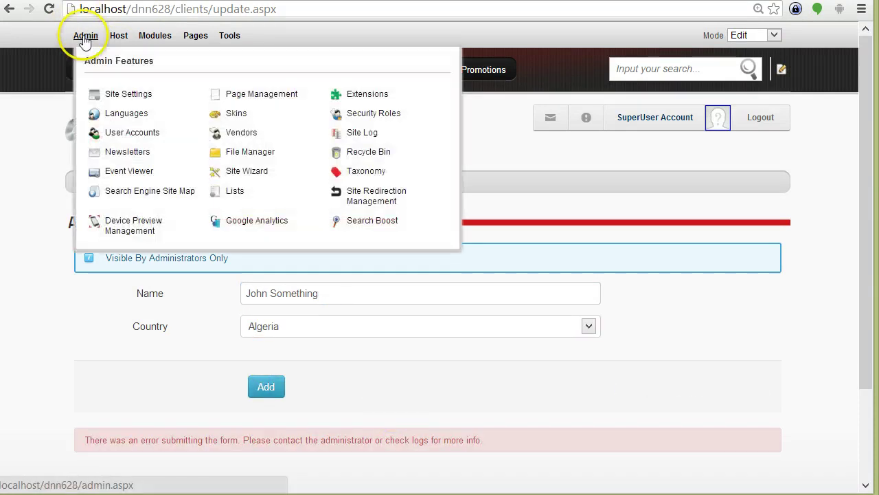
pyautogui.click(115, 171)
pyautogui.scroll(-3, 426, 337)
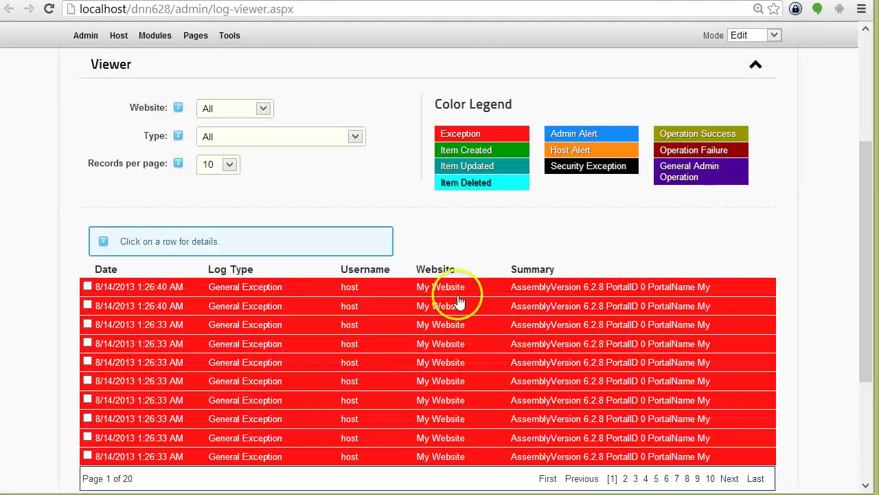
pyautogui.click(459, 302)
pyautogui.scroll(-3, 459, 295)
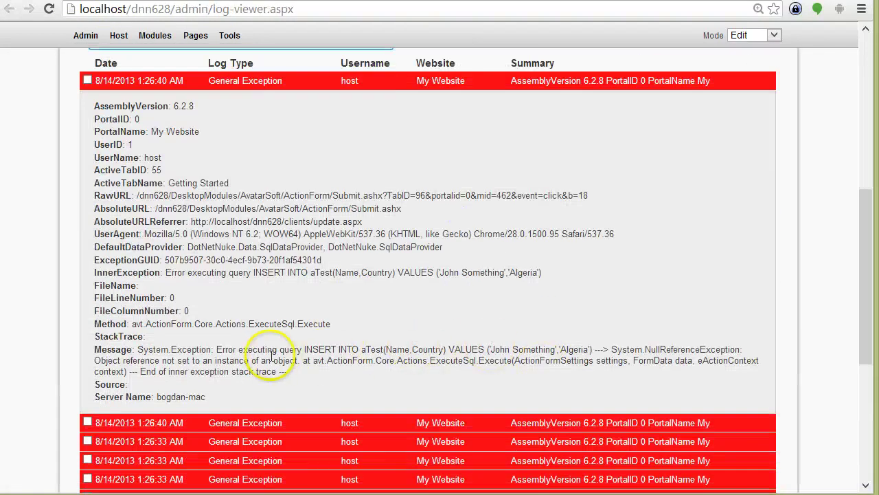
pyautogui.doubleClick(700, 360)
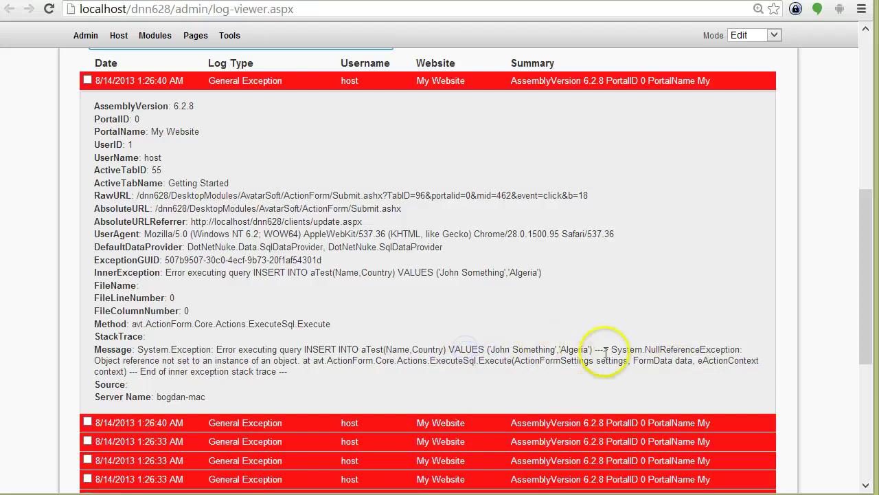
pyautogui.moveTo(596, 350); pyautogui.dragTo(365, 350)
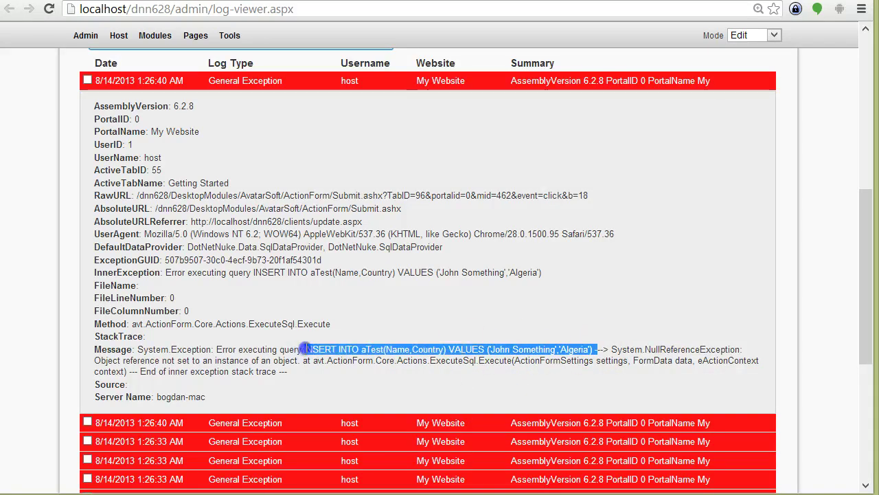
pyautogui.click(341, 351)
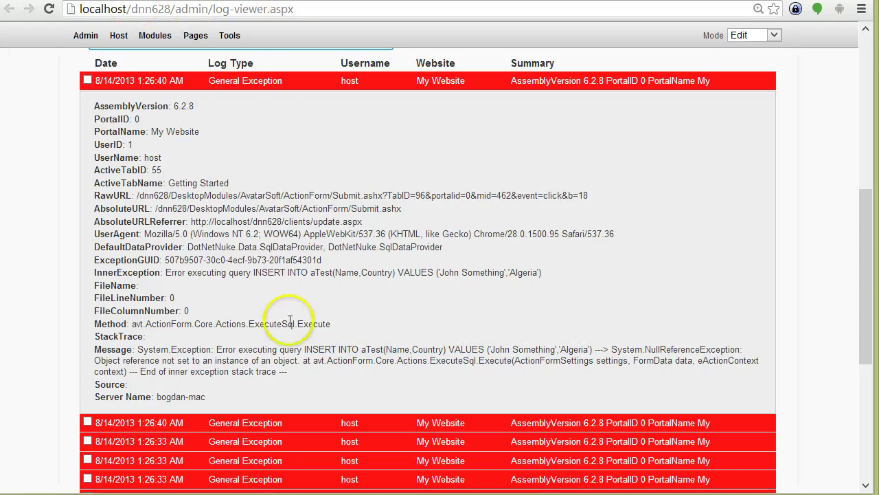
# - Return to the Update page and open the Add button's Run SQL Query action in the Action Form settings
pyautogui.hotkey('alt', 'Left')
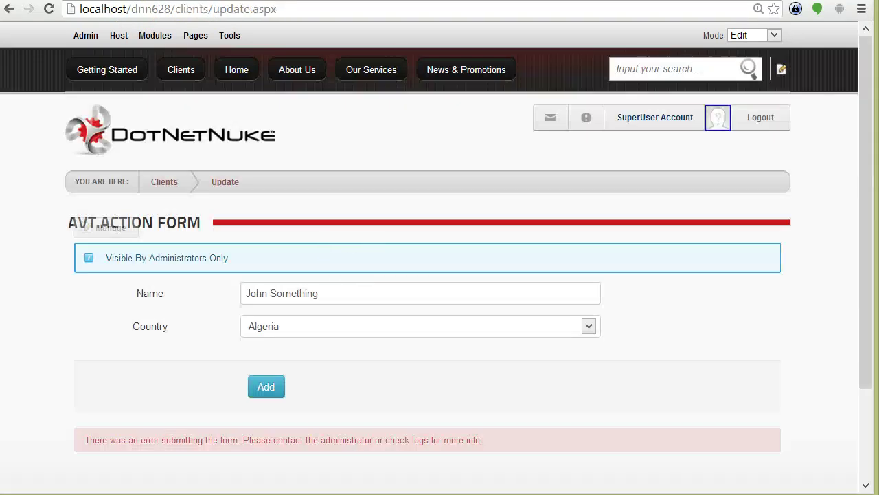
pyautogui.moveTo(112, 231)
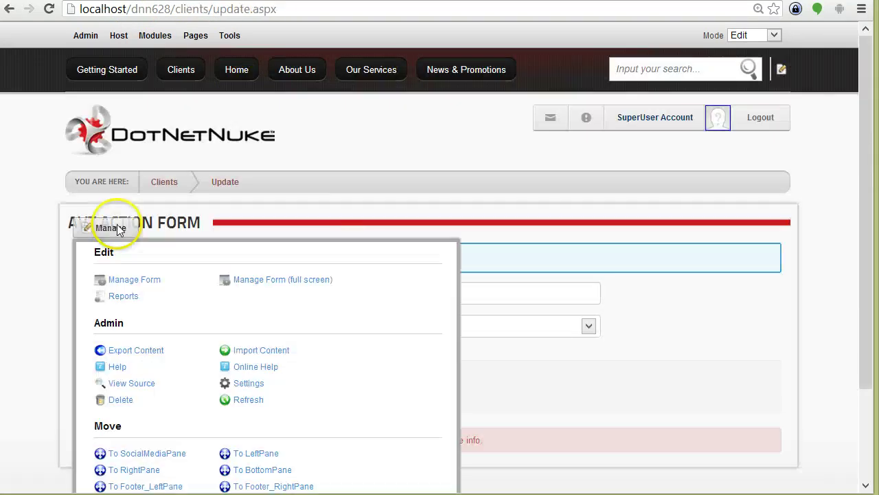
pyautogui.click(140, 281)
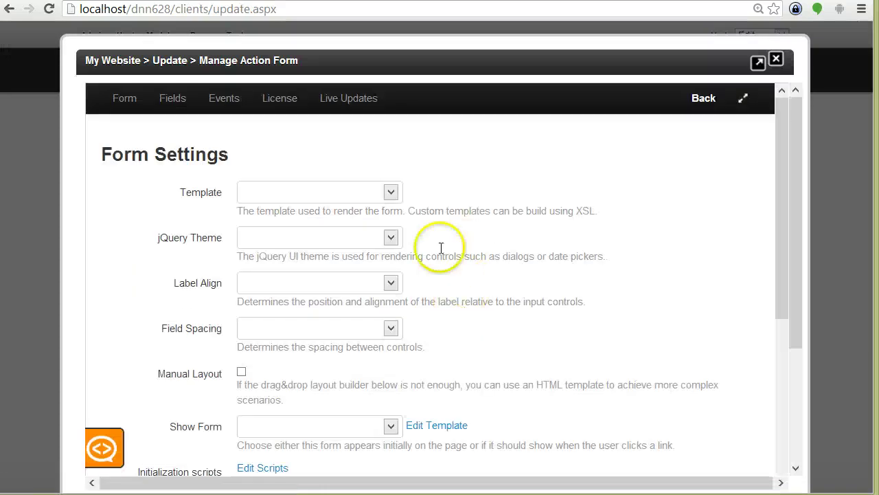
pyautogui.scroll(-10, 481, 275)
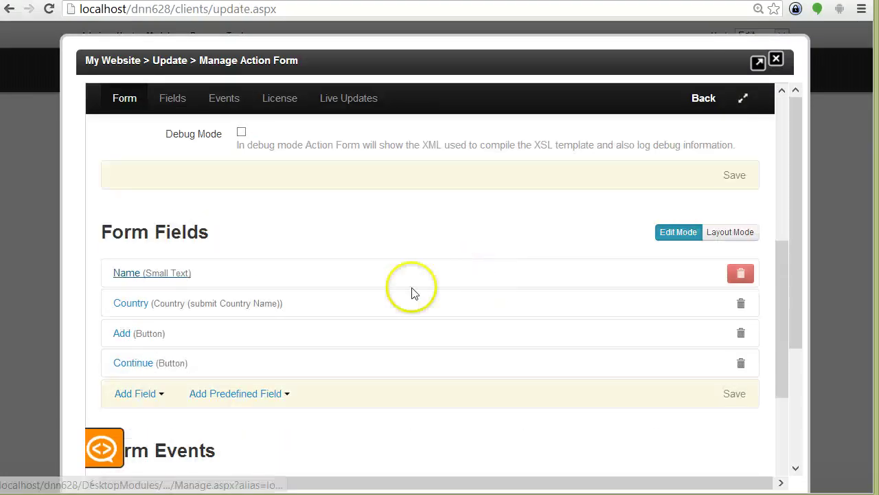
pyautogui.click(252, 334)
pyautogui.scroll(-5, 318, 290)
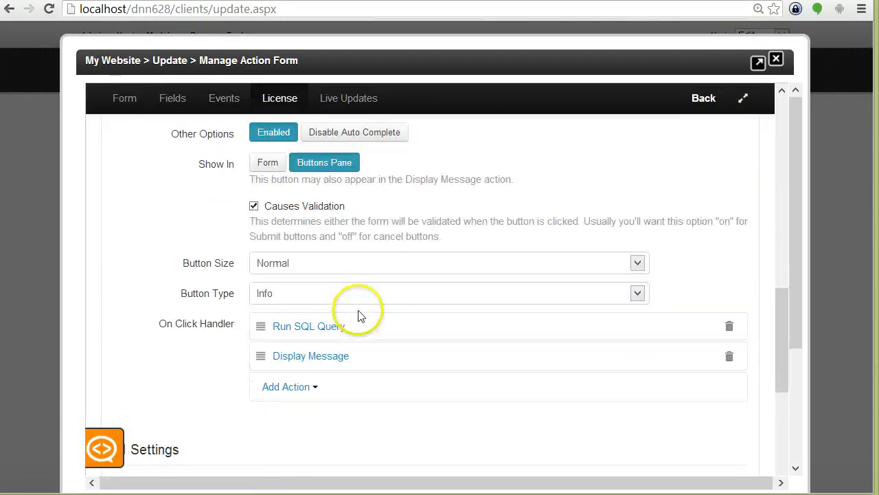
pyautogui.click(367, 326)
pyautogui.scroll(-4, 384, 408)
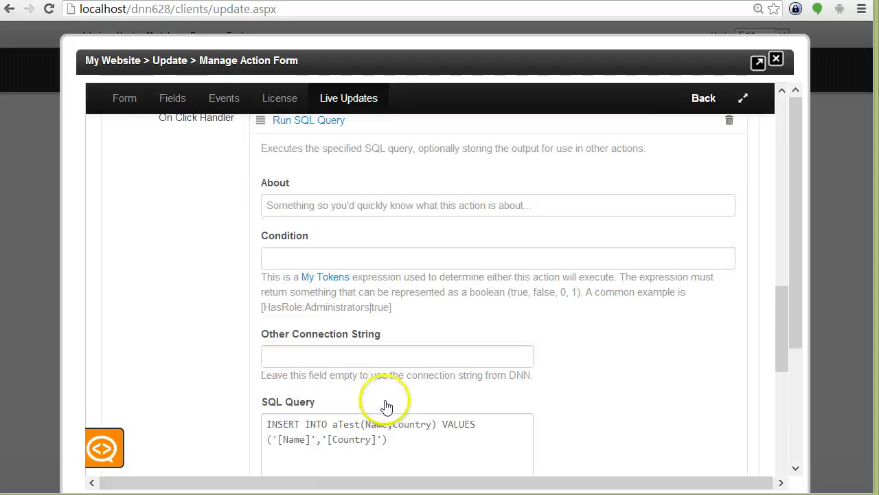
# - Append SELECT SCOPE_IDENTITY() on a new line below the INSERT statement and copy the whole SQL query
pyautogui.click(412, 402)
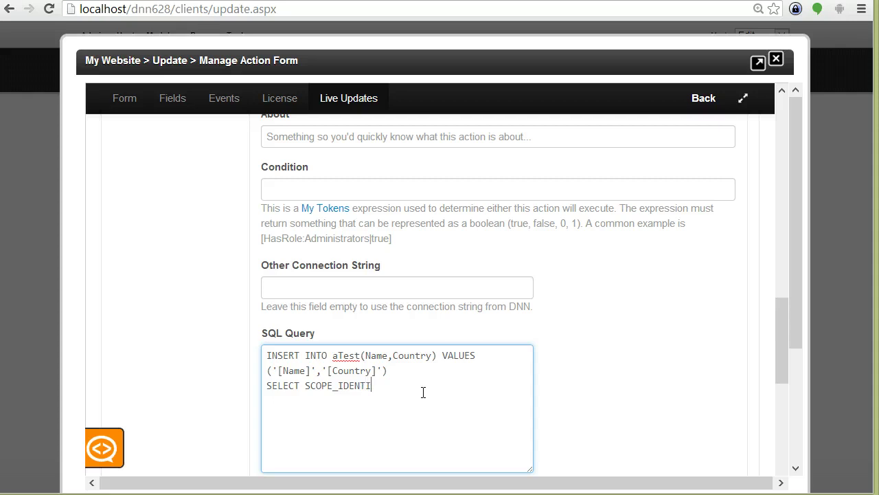
pyautogui.hotkey('ctrl', 'a')
pyautogui.hotkey('ctrl', 'c')
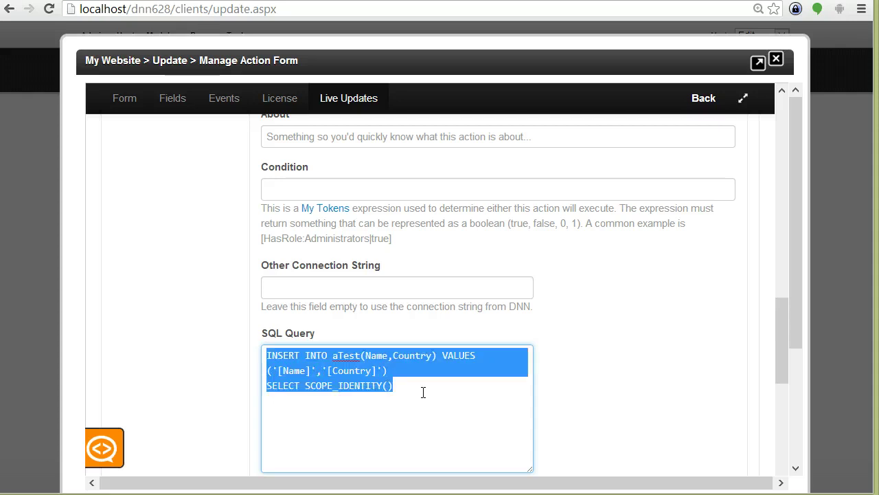
# - Switch to SQL Server Management Studio and try running the pasted INSERT statement with the Conutry column in place of the existing query
pyautogui.hotkey('alt', 'Tab')
pyautogui.click(591, 213)
pyautogui.hotkey('ctrl', 'a')
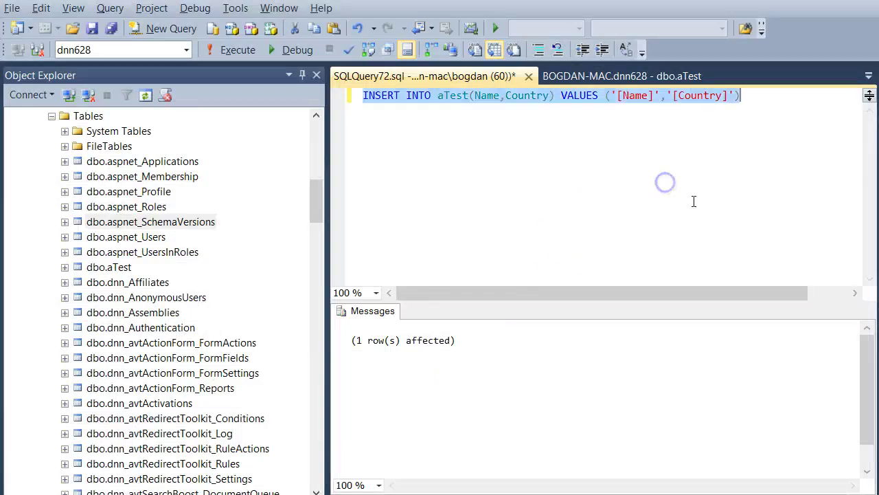
pyautogui.write("INSERT INTO aTest(Name,Conutry) VALUES ('[Name]','[Country]')")
# - Copy the action's full query from the browser again, replace the test query in SQL Server Management Studio with it and execute it
pyautogui.hotkey('alt', 'Tab')
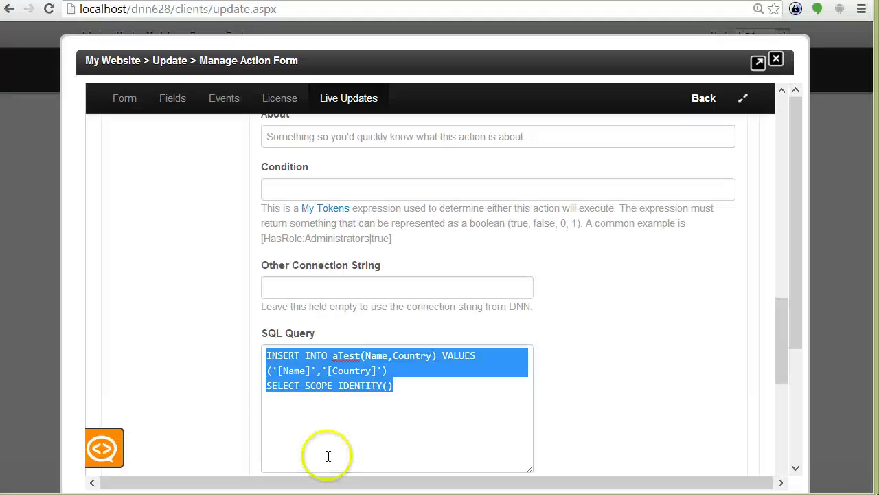
pyautogui.hotkey('alt', 'Tab')
pyautogui.hotkey('ctrl', 'a')
pyautogui.hotkey('ctrl', 'v')
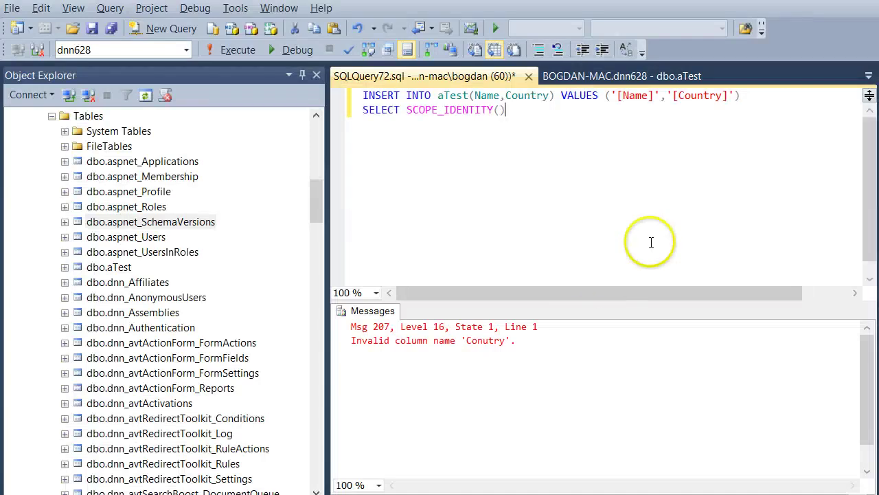
pyautogui.press('F5')
pyautogui.click(435, 378)
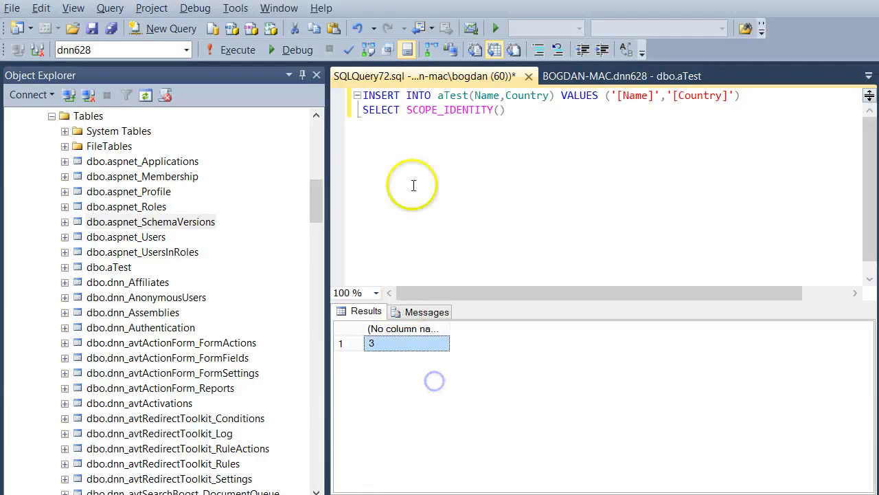
# - Return to the browser, save the Action Form settings with the SELECT SCOPE_IDENTITY() query and ClientId output token, and close them
pyautogui.tripleClick(433, 109)
pyautogui.click(614, 190)
pyautogui.press('F5')
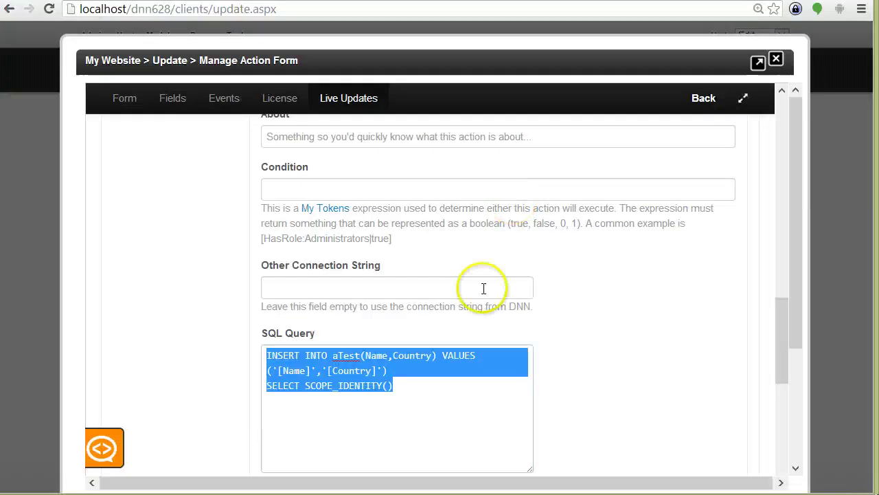
pyautogui.click(465, 382)
pyautogui.scroll(-3, 481, 268)
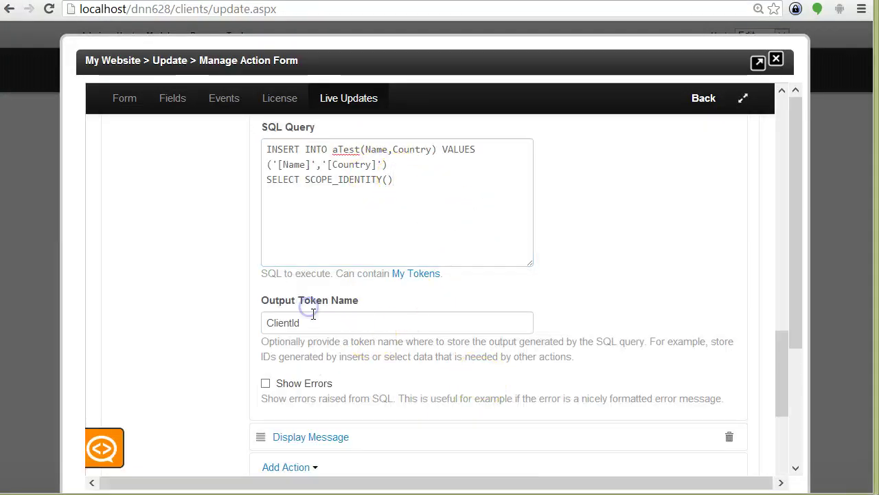
pyautogui.moveTo(305, 322); pyautogui.dragTo(251, 322)
pyautogui.scroll(-10, 769, 328)
pyautogui.click(734, 362)
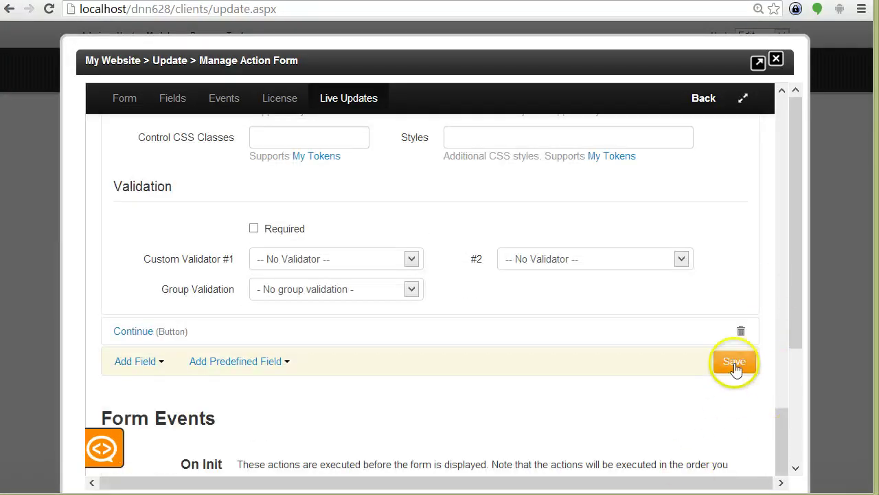
pyautogui.click(776, 59)
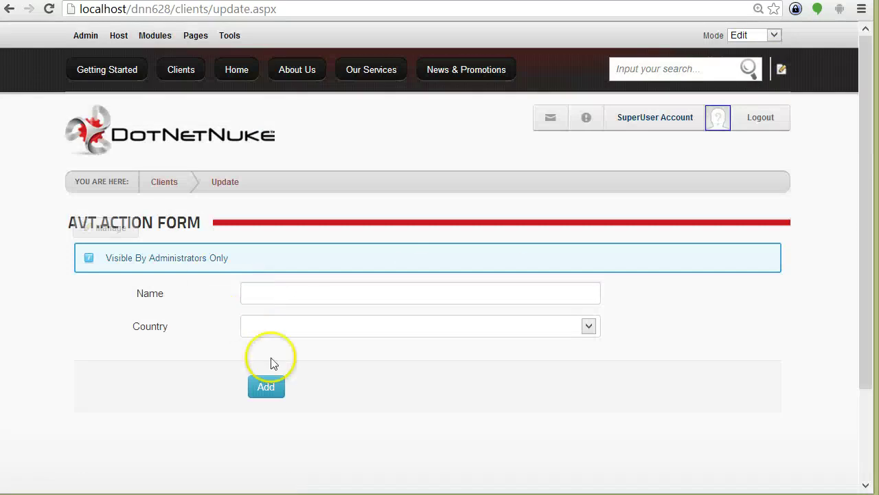
# - Test the form by adding a client with a sample name and the country Algeria, and continue past the confirmation message
pyautogui.click(291, 292)
pyautogui.write('J')
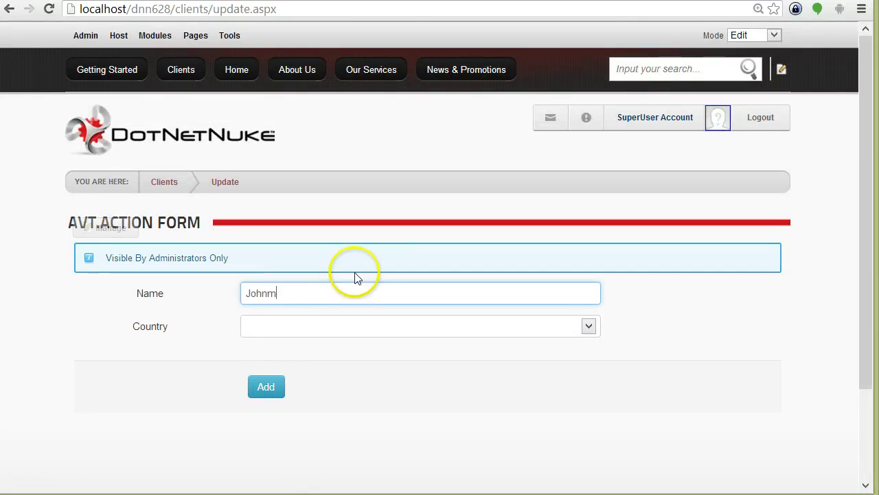
pyautogui.write('ohnm')
pyautogui.press('BackSpace')
pyautogui.press('Tab')
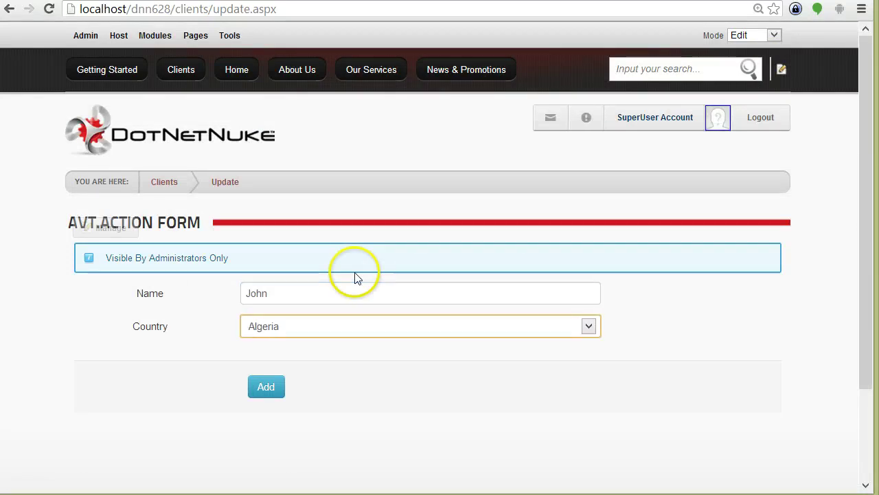
pyautogui.click(266, 392)
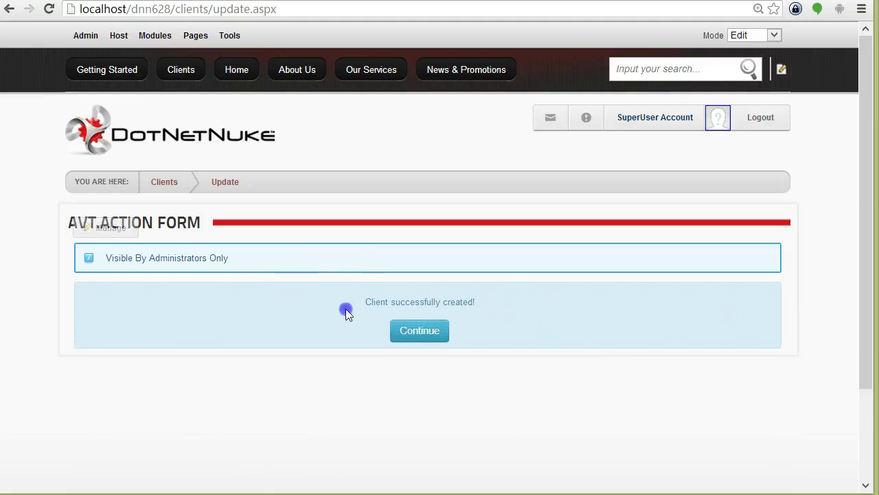
pyautogui.click(423, 334)
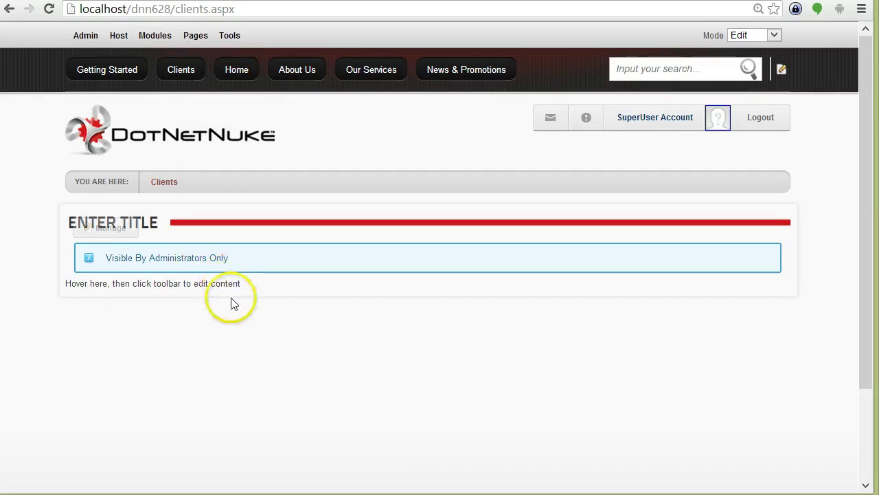
pyautogui.moveTo(289, 293)
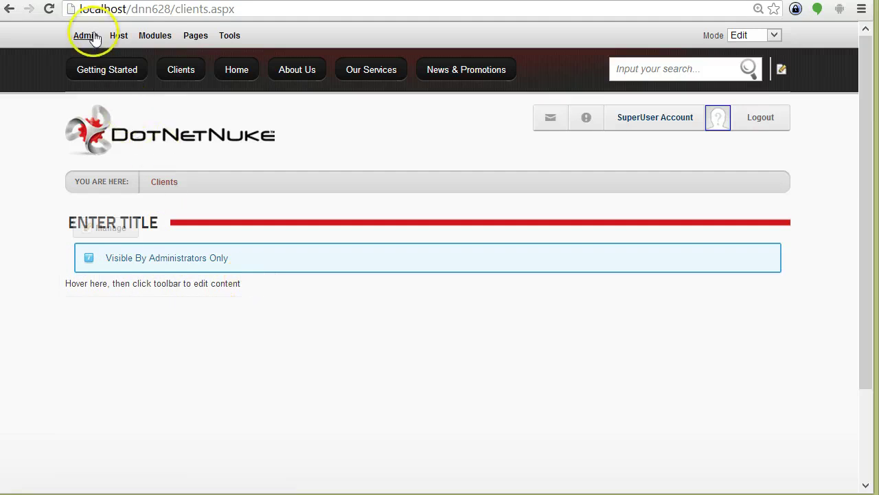
pyautogui.moveTo(90, 38)
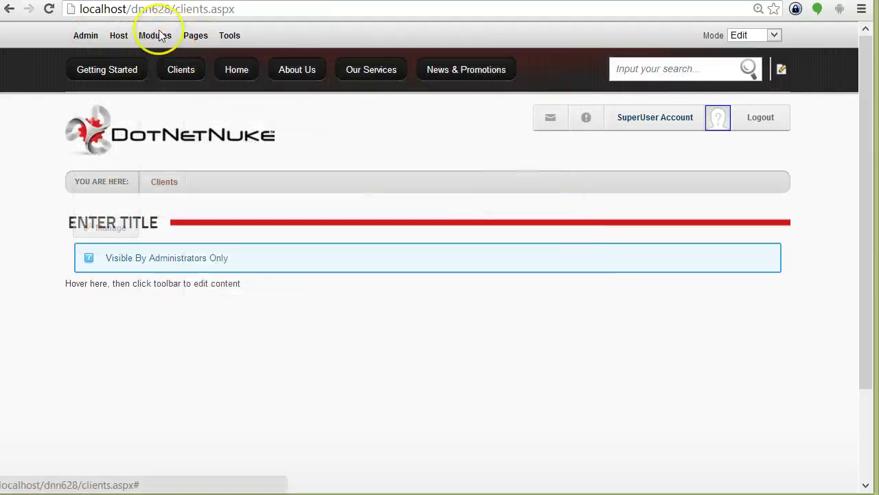
pyautogui.moveTo(156, 37)
pyautogui.click(237, 134)
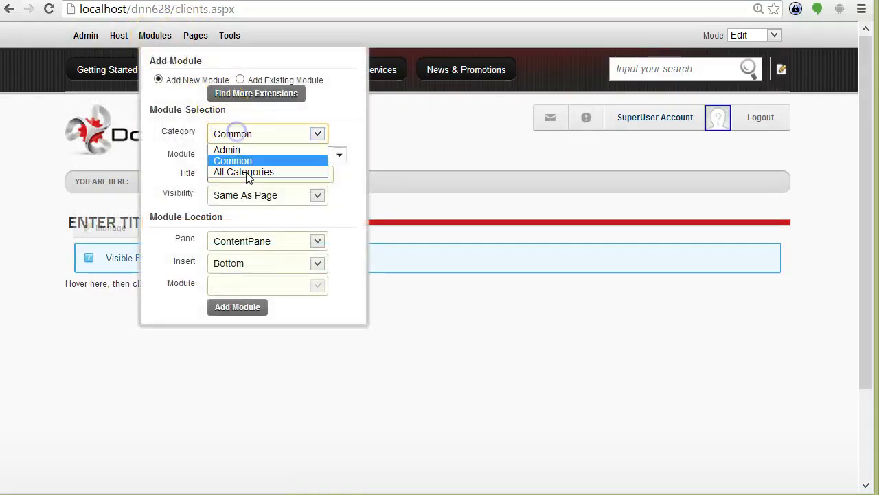
pyautogui.click(244, 172)
pyautogui.click(251, 154)
pyautogui.scroll(5, 245, 236)
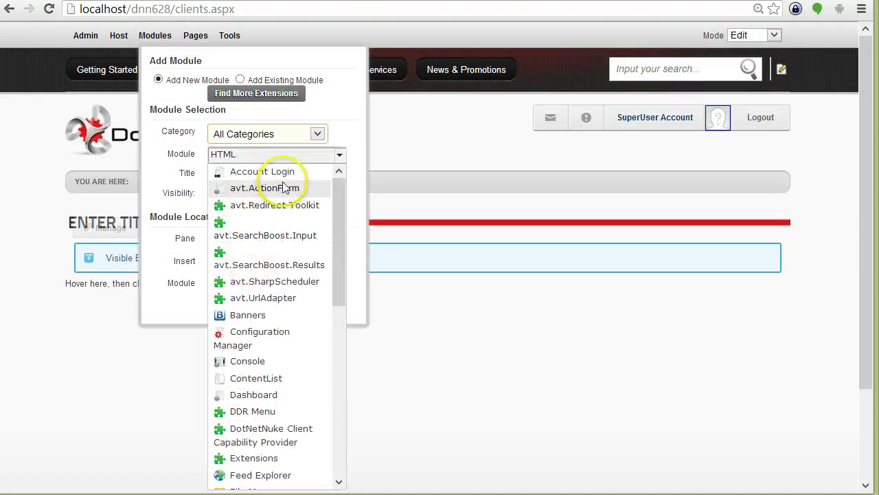
pyautogui.click(362, 307)
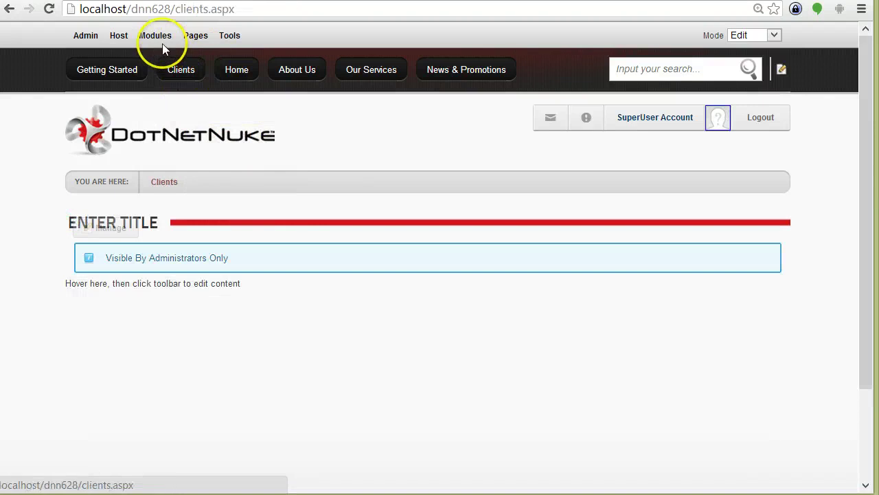
# - Add the avt.MyTokens module from All Categories at the bottom of the Clients page's ContentPane
pyautogui.moveTo(162, 43)
pyautogui.click(228, 132)
pyautogui.click(234, 158)
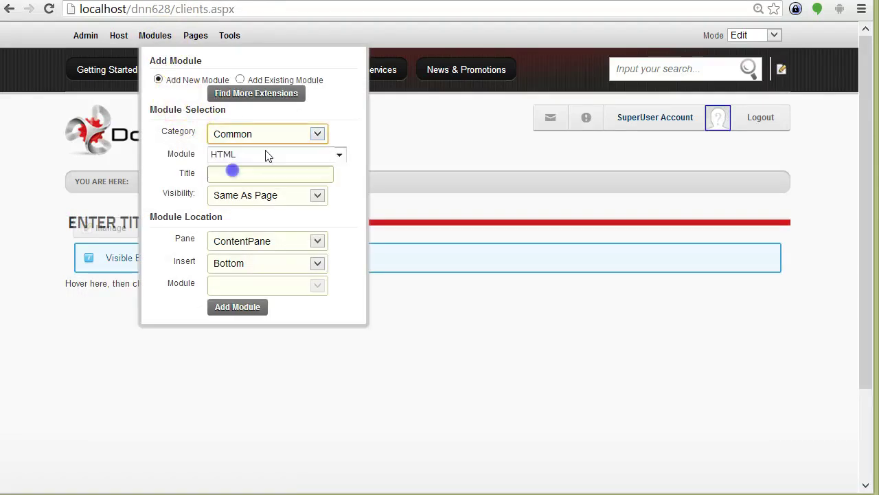
pyautogui.click(267, 155)
pyautogui.scroll(5, 268, 189)
pyautogui.click(258, 203)
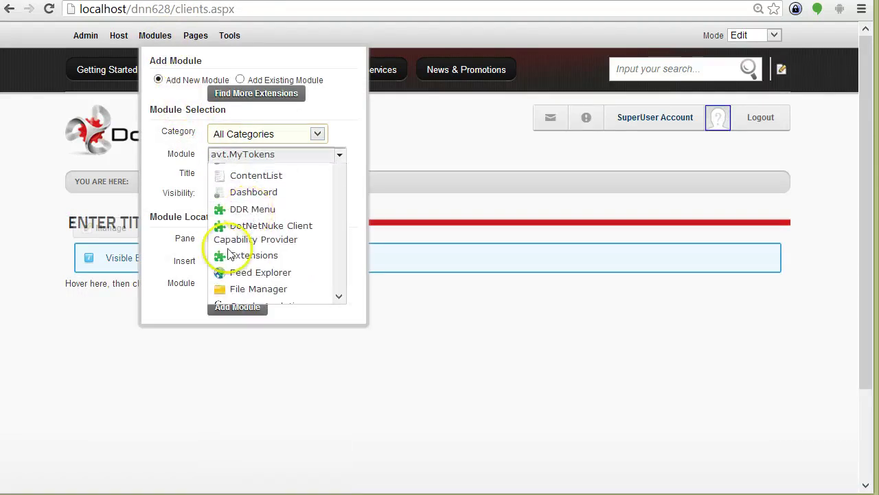
pyautogui.click(237, 307)
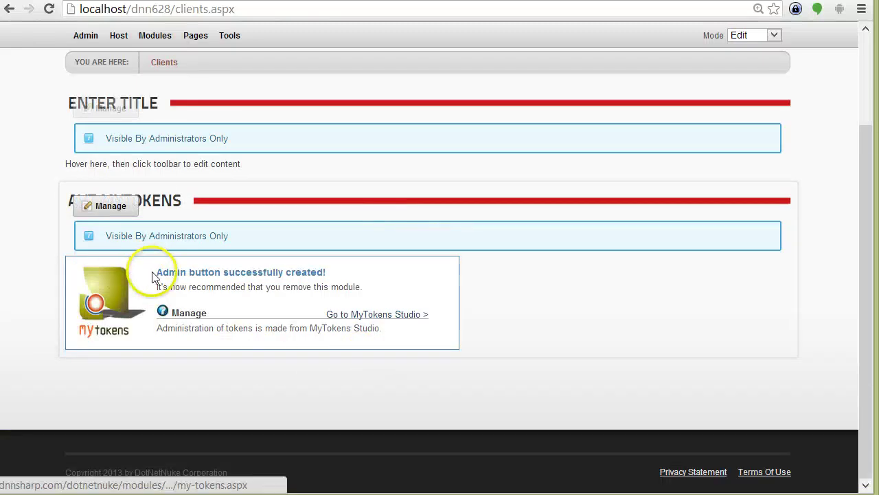
# - Check the admin features for the My Tokens entry and delete the avt.MyTokens module from the Clients page
pyautogui.moveTo(152, 275); pyautogui.dragTo(184, 272)
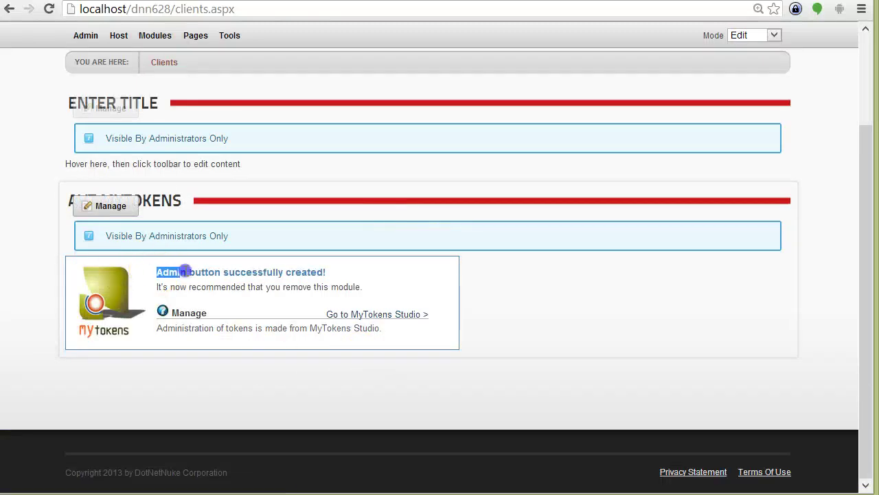
pyautogui.click(405, 292)
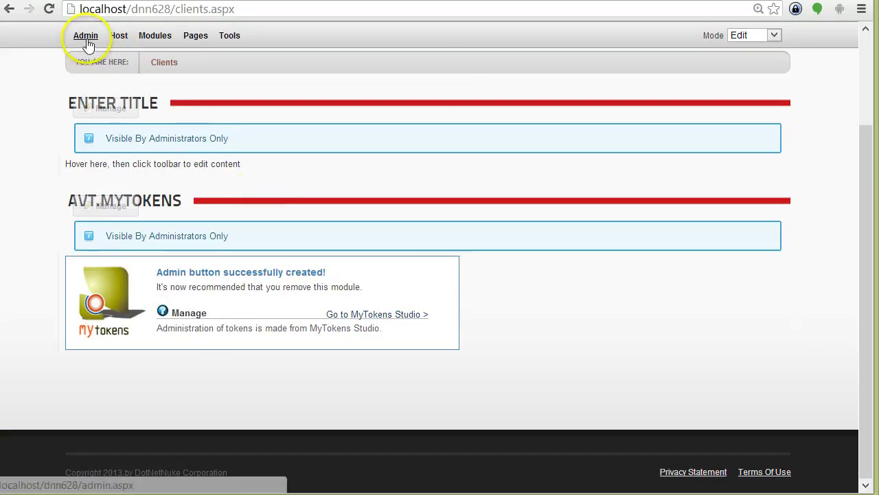
pyautogui.moveTo(87, 43)
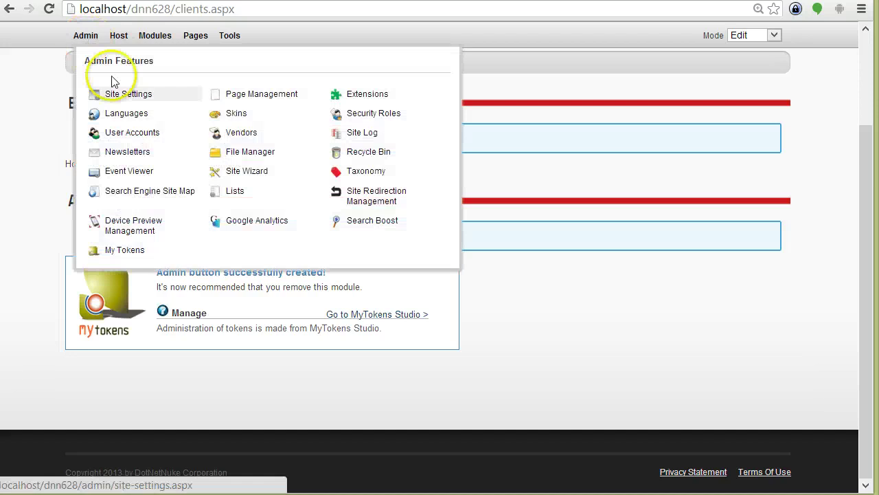
pyautogui.click(193, 289)
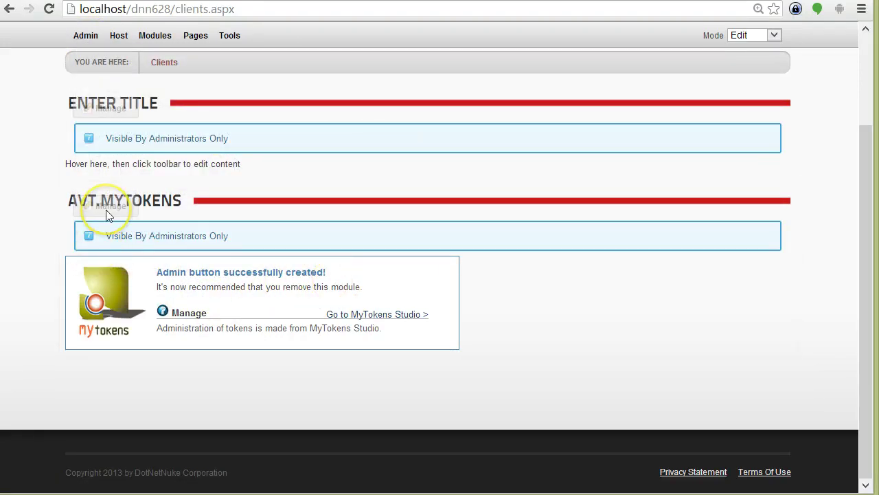
pyautogui.moveTo(105, 206)
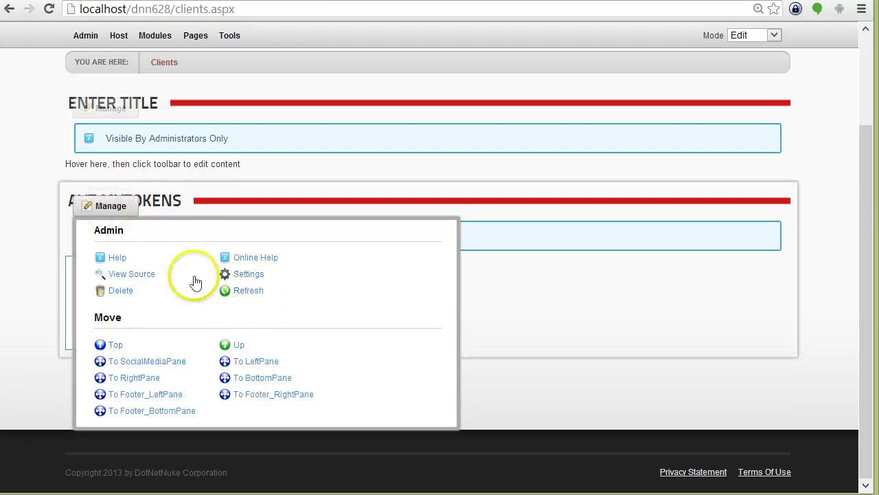
pyautogui.click(122, 290)
pyautogui.click(453, 294)
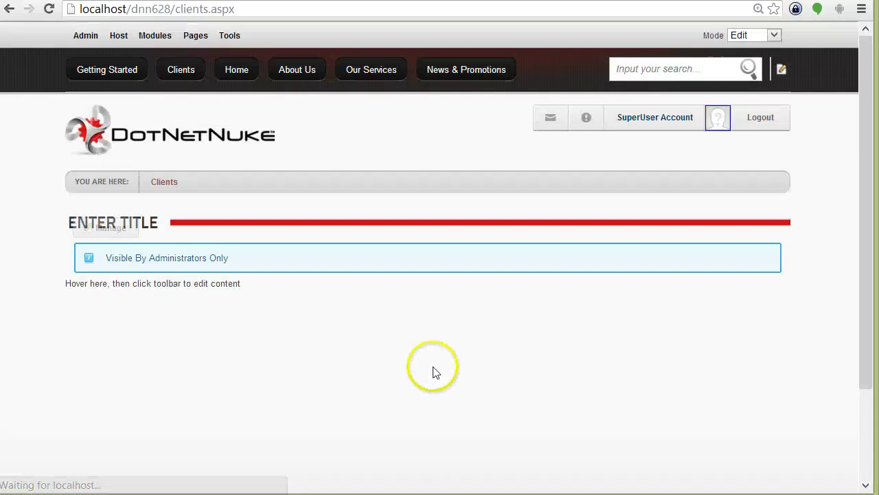
# - Open My Tokens from the admin features and browse the expanded Core Tokens group in MyTokens Studio
pyautogui.moveTo(85, 42)
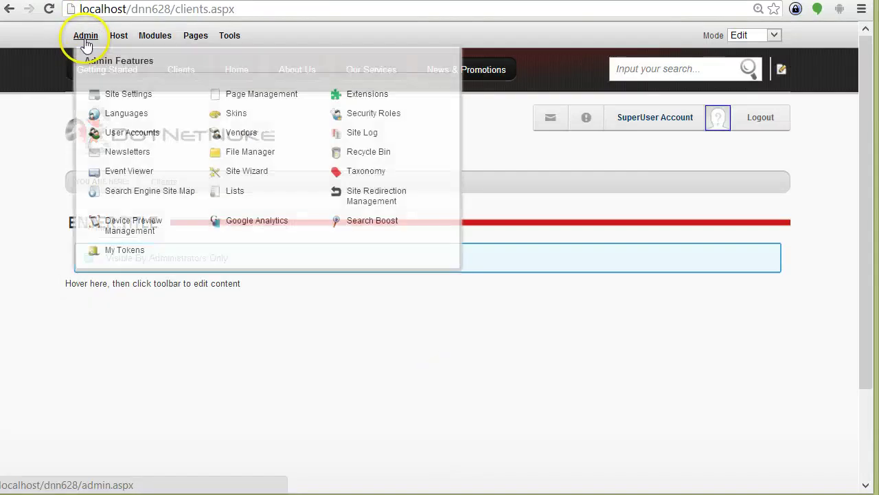
pyautogui.click(120, 253)
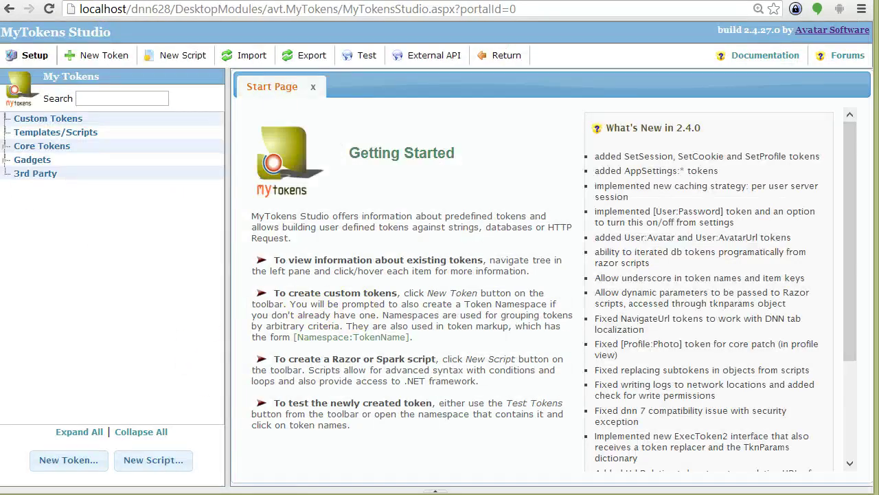
pyautogui.click(8, 146)
pyautogui.scroll(-1, 35, 172)
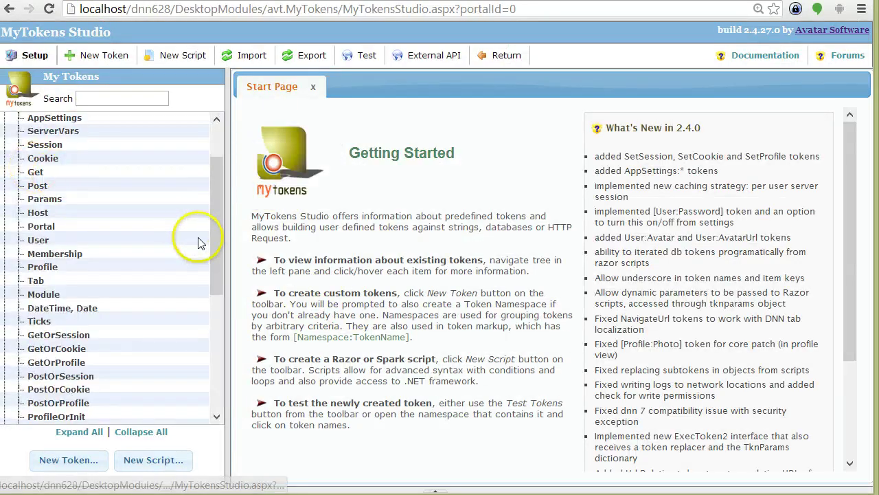
pyautogui.scroll(1, 107, 177)
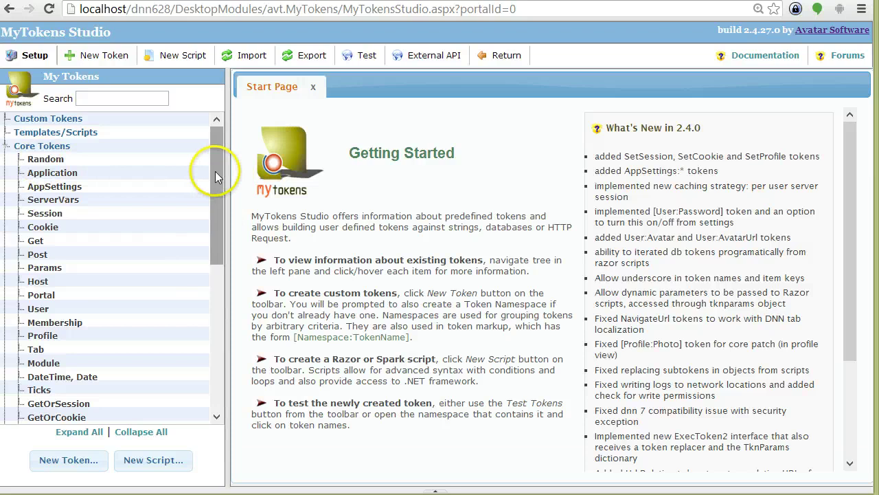
pyautogui.moveTo(216, 172); pyautogui.dragTo(211, 128)
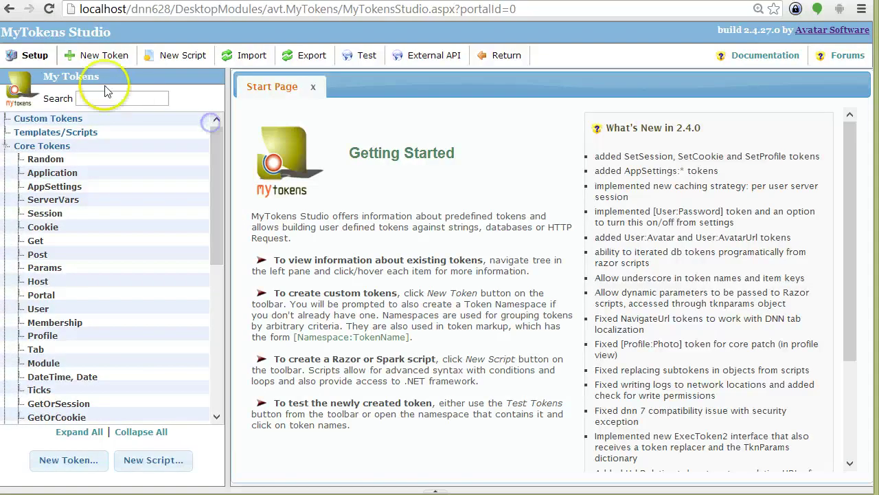
# - Start a new custom token and create the namespace Clients for it
pyautogui.click(94, 55)
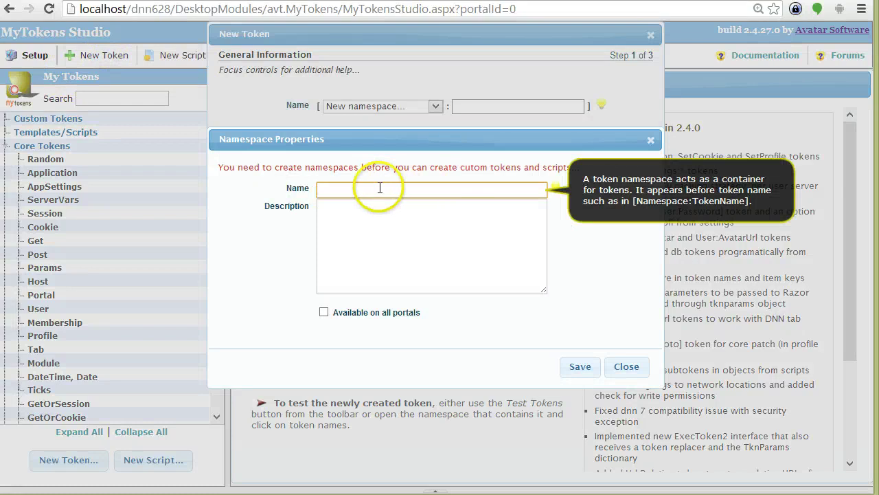
pyautogui.moveTo(373, 145); pyautogui.dragTo(349, 129)
pyautogui.click(327, 169)
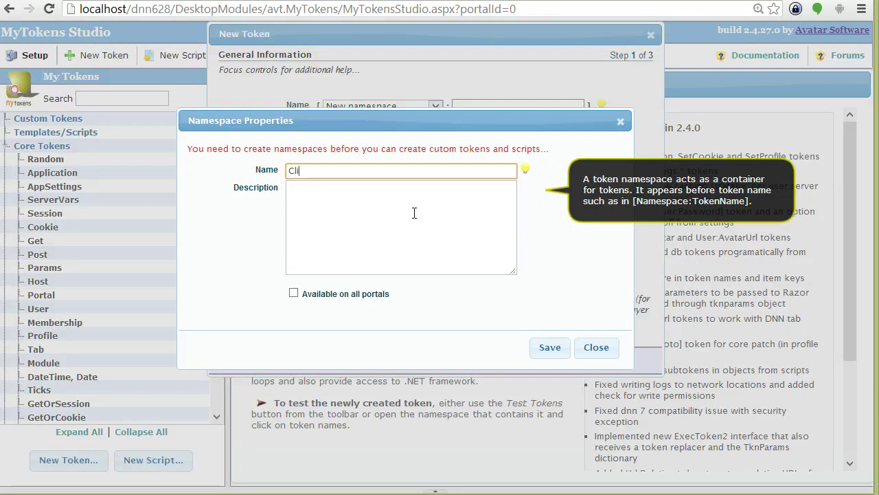
pyautogui.click(558, 347)
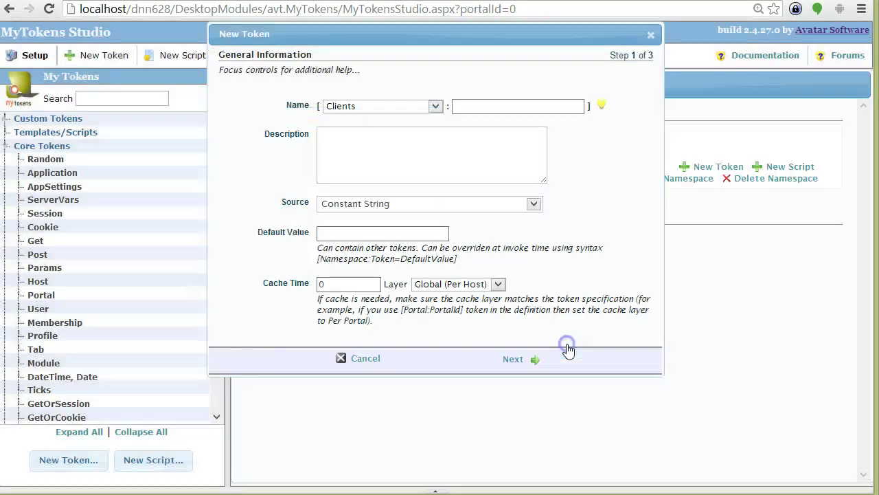
# - Name the new token List in the Clients namespace and set its source to Database
pyautogui.click(485, 105)
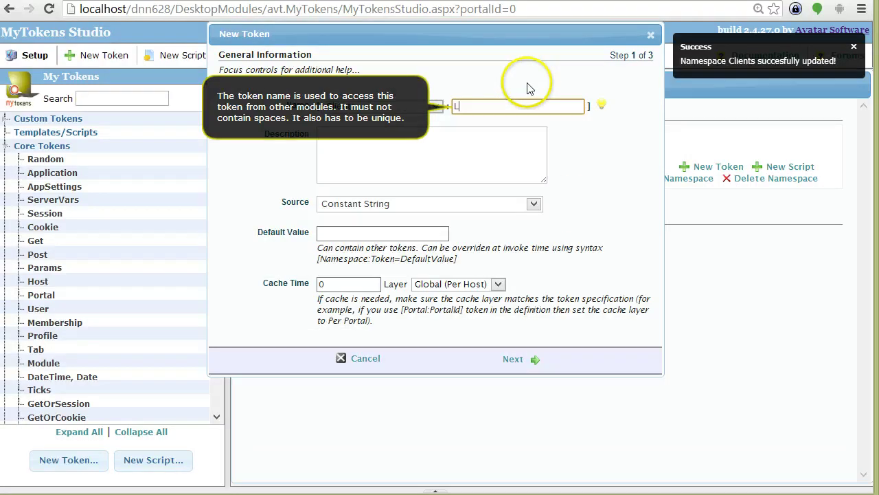
pyautogui.click(513, 112)
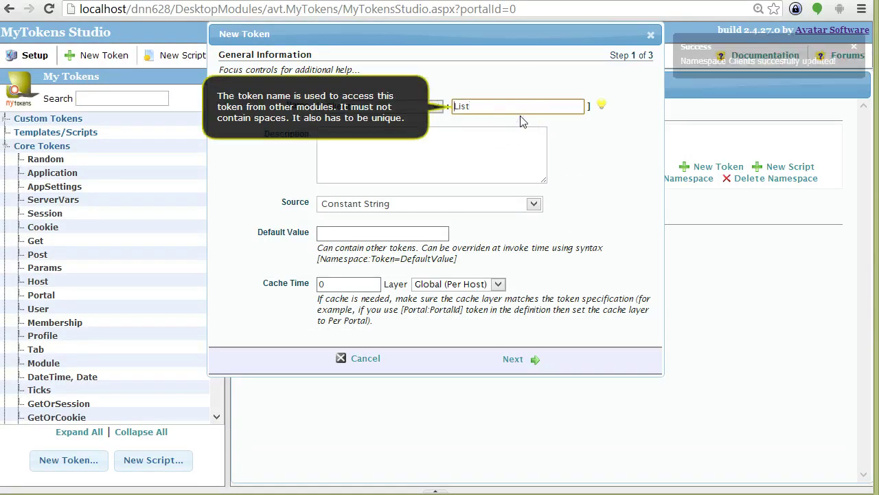
pyautogui.click(385, 215)
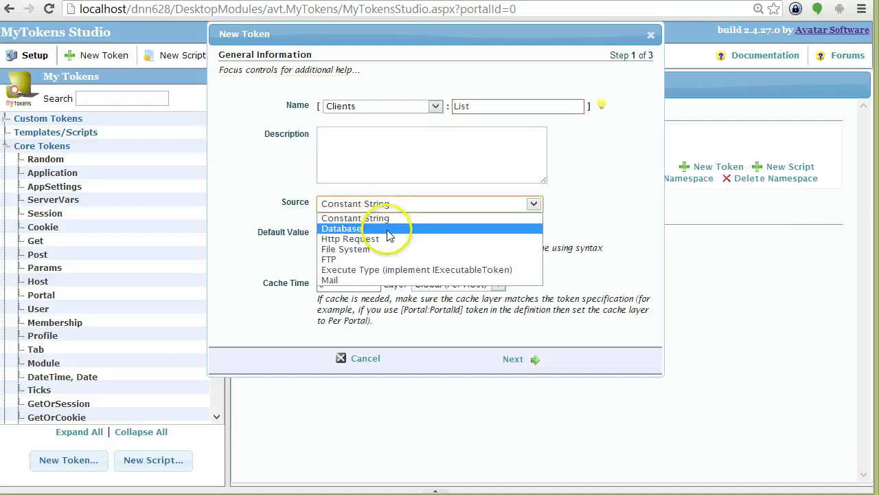
pyautogui.click(386, 227)
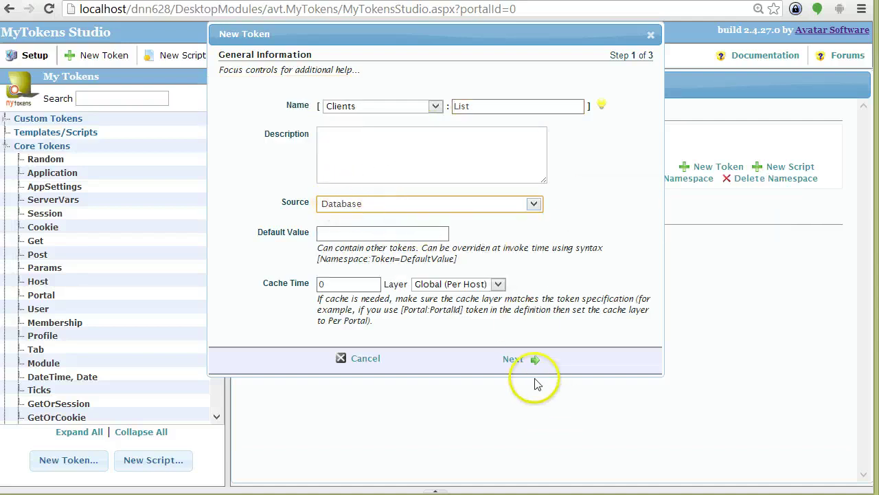
pyautogui.click(496, 288)
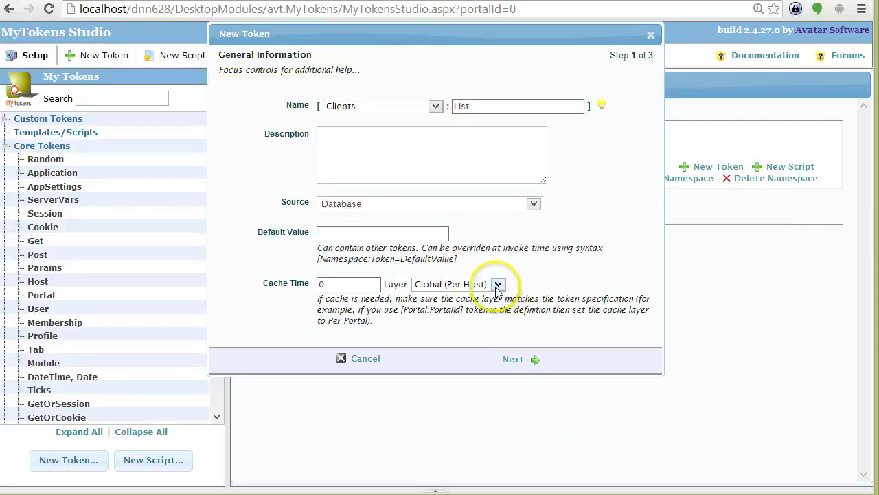
# - Select the Global (Per Host) cache layer for the List token and proceed to its database source settings
pyautogui.click(497, 286)
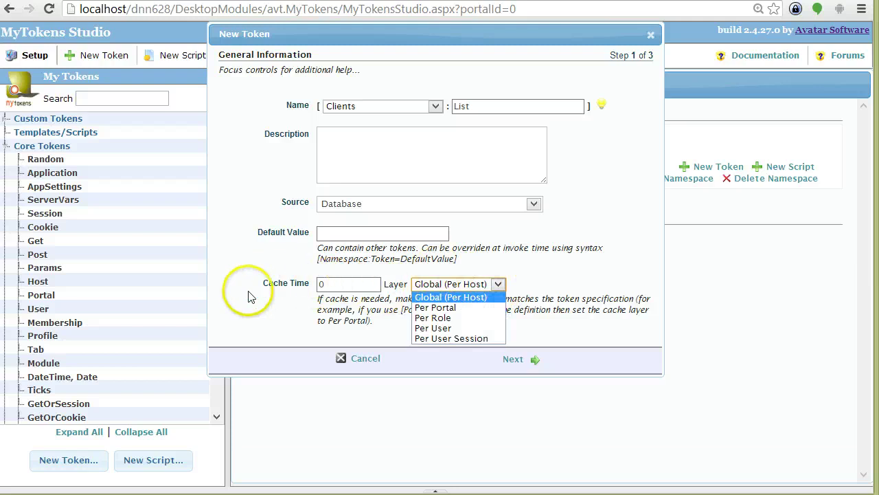
pyautogui.click(469, 299)
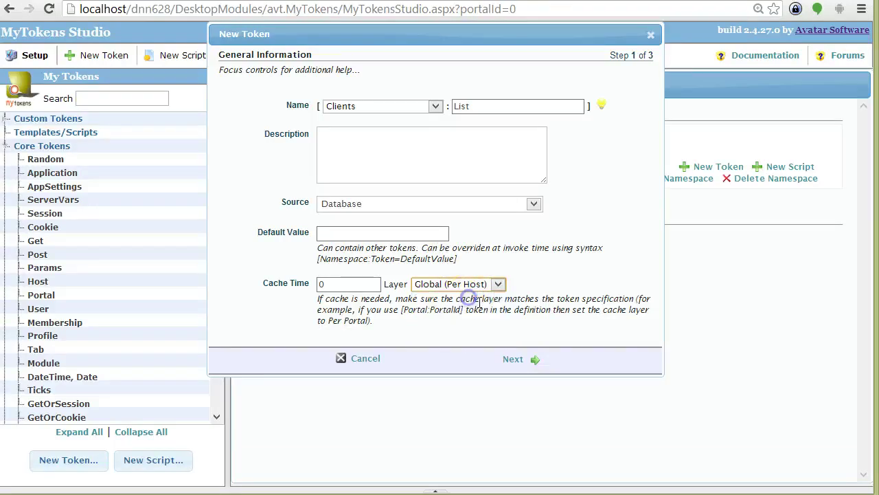
pyautogui.click(371, 285)
pyautogui.click(307, 317)
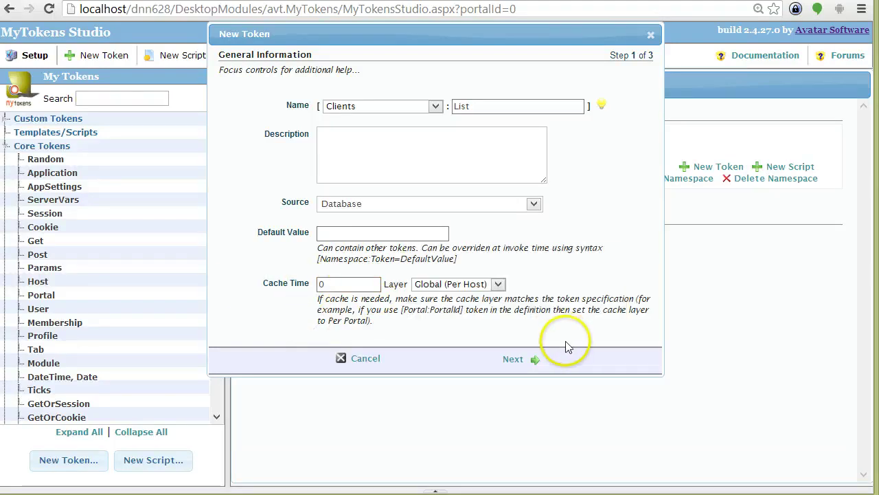
pyautogui.click(519, 362)
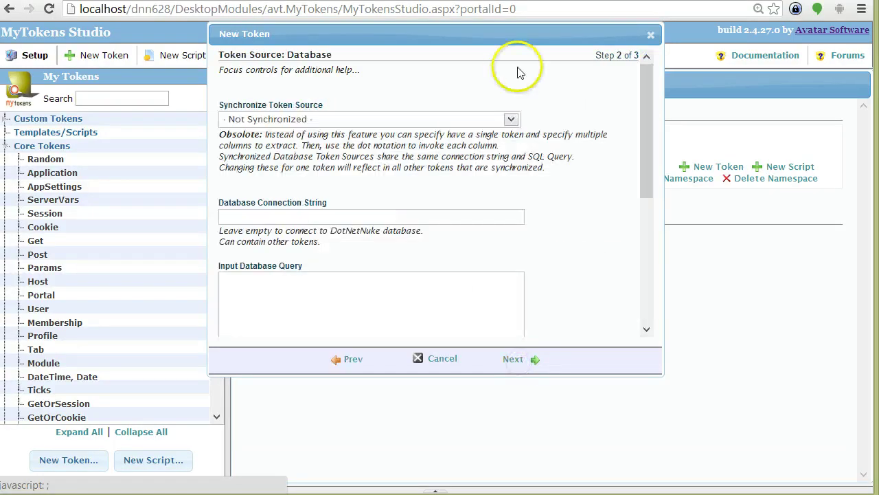
# - Enter select * from aTest as the List token's input database query
pyautogui.click(646, 101)
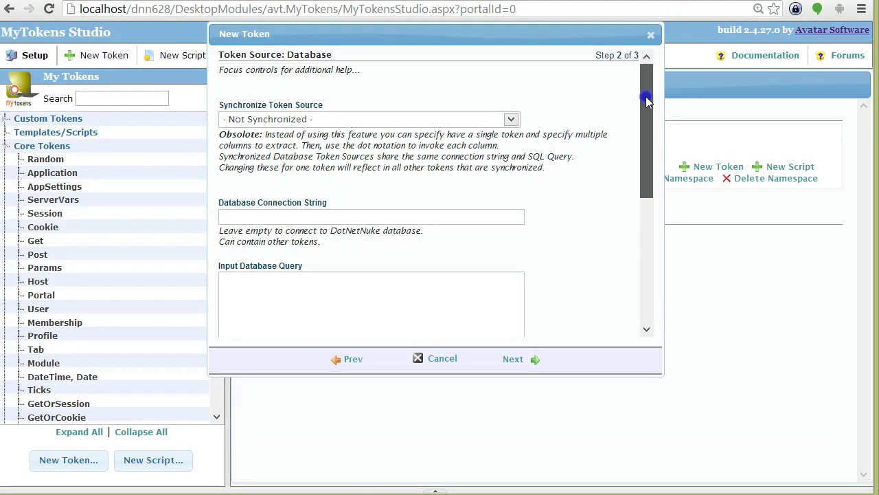
pyautogui.moveTo(646, 101); pyautogui.dragTo(655, 175)
pyautogui.click(414, 210)
pyautogui.write('selec')
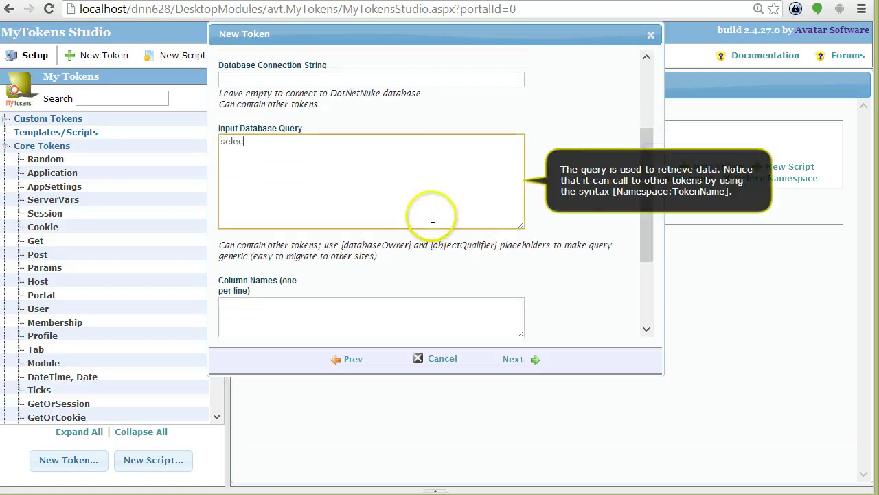
pyautogui.write('t * from aTe')
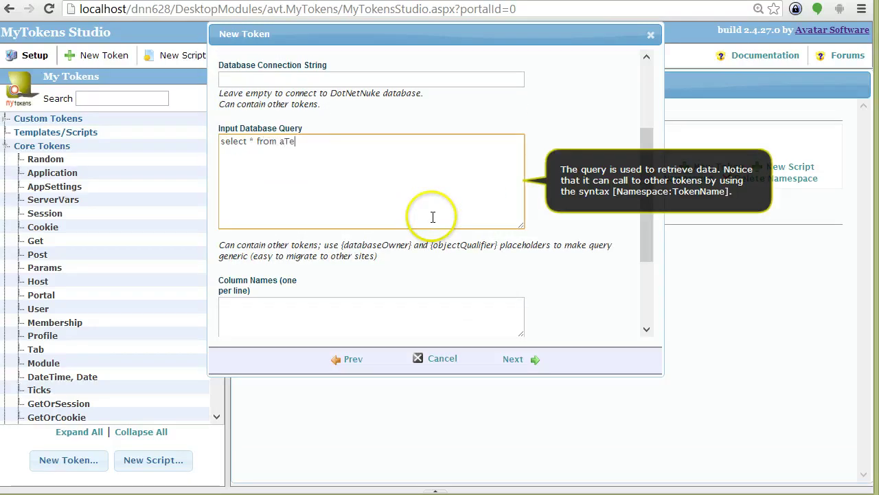
pyautogui.write('st')
# - List Id, Name and Country as the column names, one per line, and finish creating the token without a parser
pyautogui.scroll(-3, 322, 220)
pyautogui.click(314, 177)
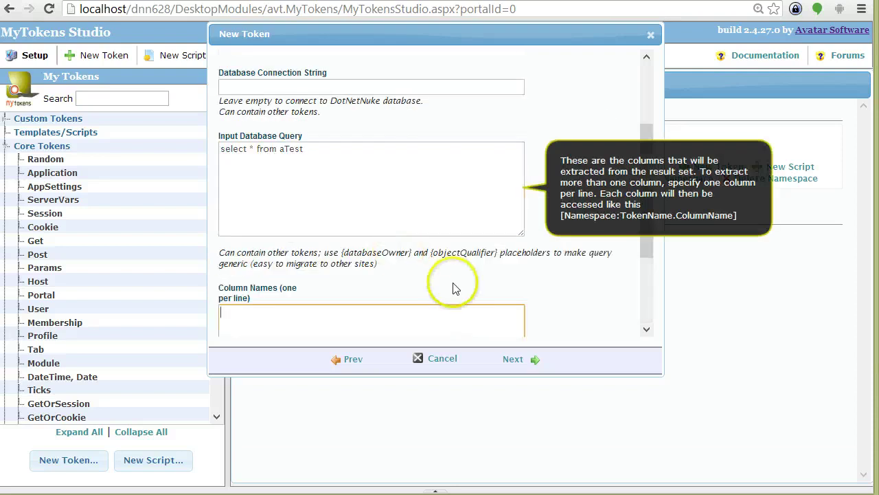
pyautogui.scroll(-1, 450, 286)
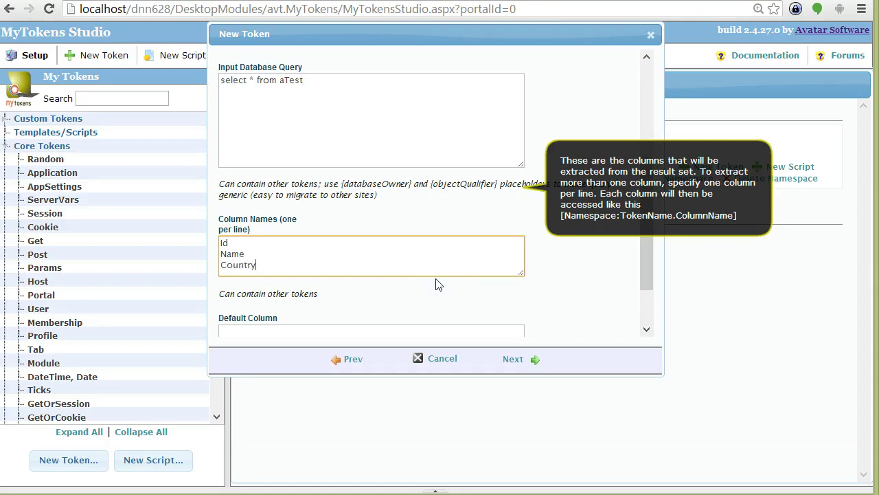
pyautogui.scroll(-1, 438, 284)
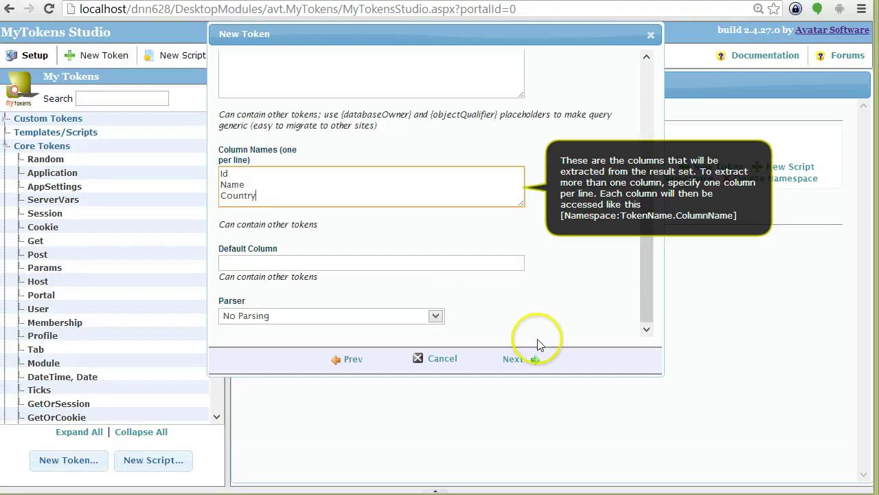
pyautogui.click(515, 359)
pyautogui.click(520, 360)
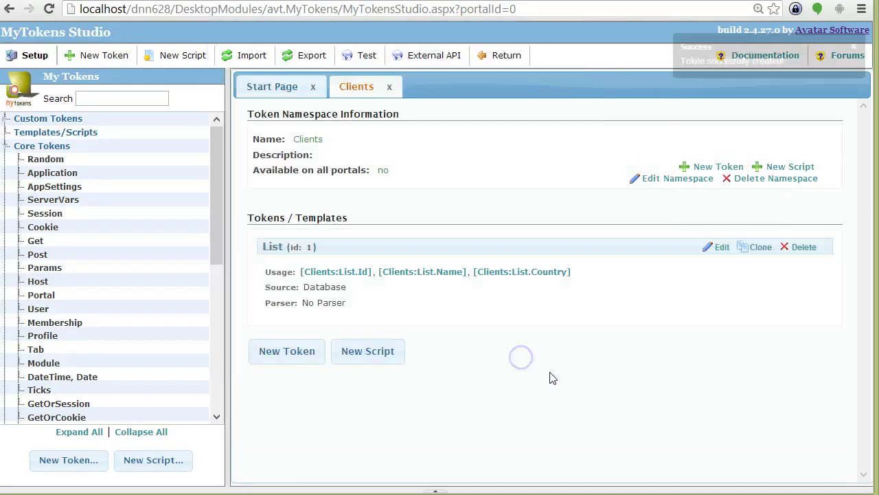
# - Test the Id, Name and Country columns of the List token and examine the replaced text
pyautogui.click(343, 270)
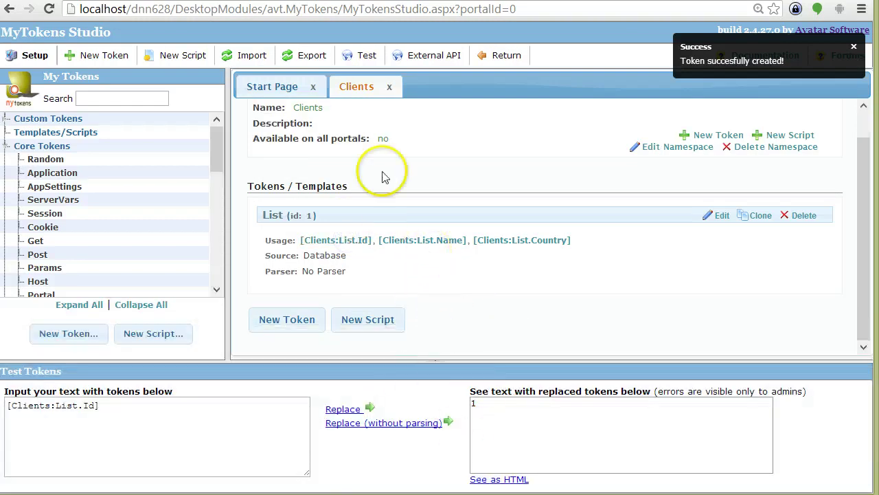
pyautogui.click(395, 240)
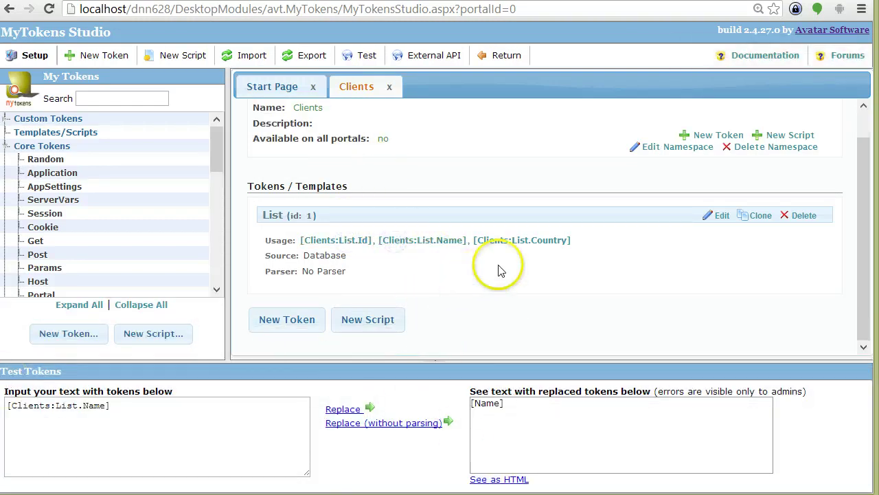
pyautogui.click(515, 242)
pyautogui.click(414, 242)
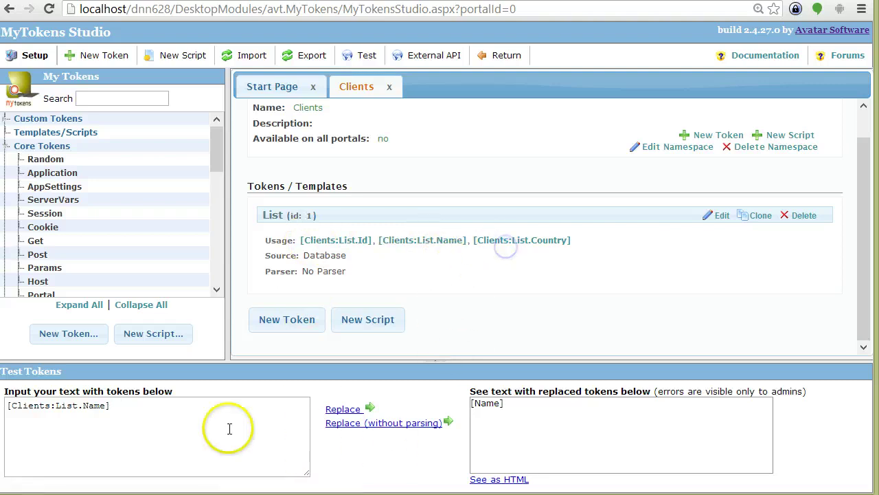
pyautogui.moveTo(181, 424); pyautogui.dragTo(15, 432)
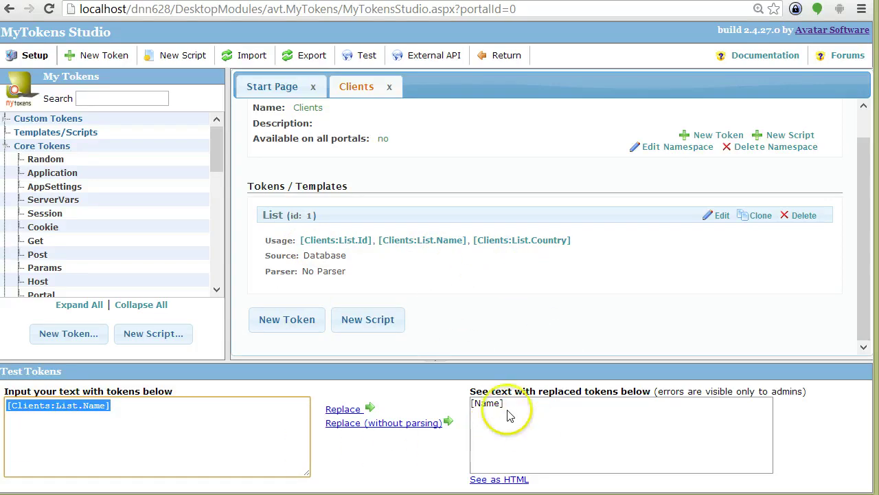
pyautogui.moveTo(507, 401); pyautogui.dragTo(443, 399)
pyautogui.moveTo(510, 417); pyautogui.dragTo(442, 410)
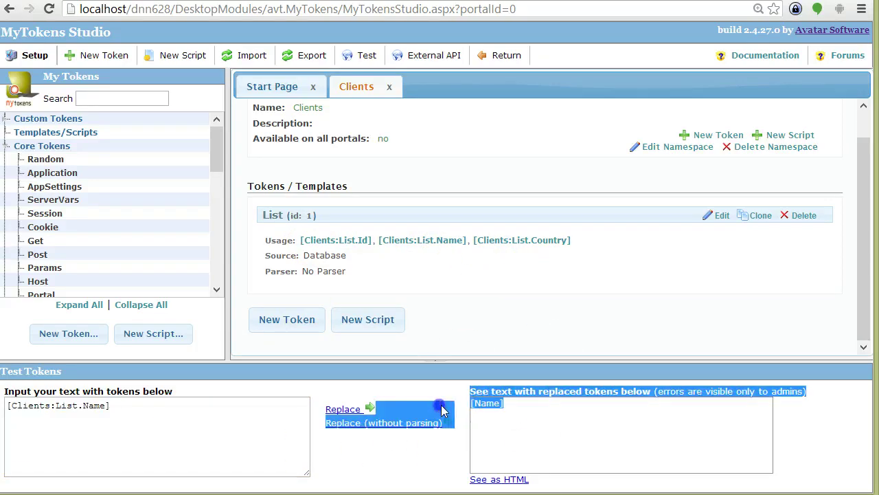
pyautogui.click(529, 240)
pyautogui.click(354, 239)
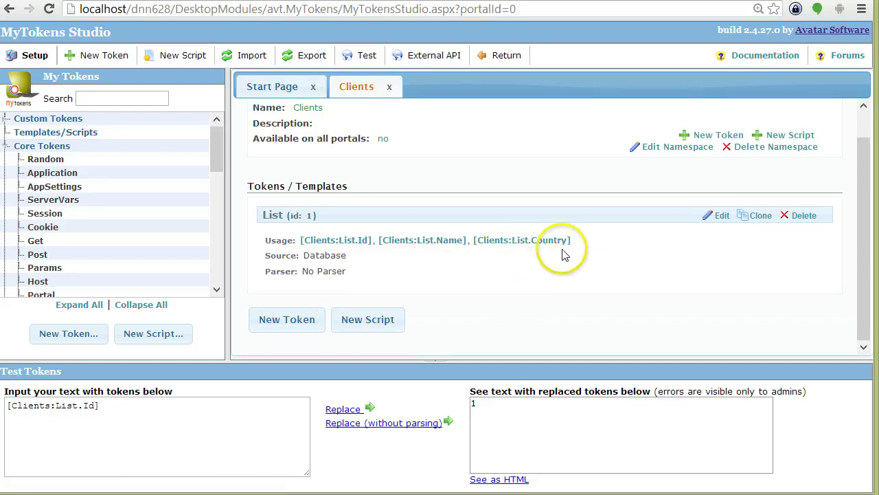
# - Start a new script in the Clients namespace and name it FormattedList
pyautogui.click(172, 61)
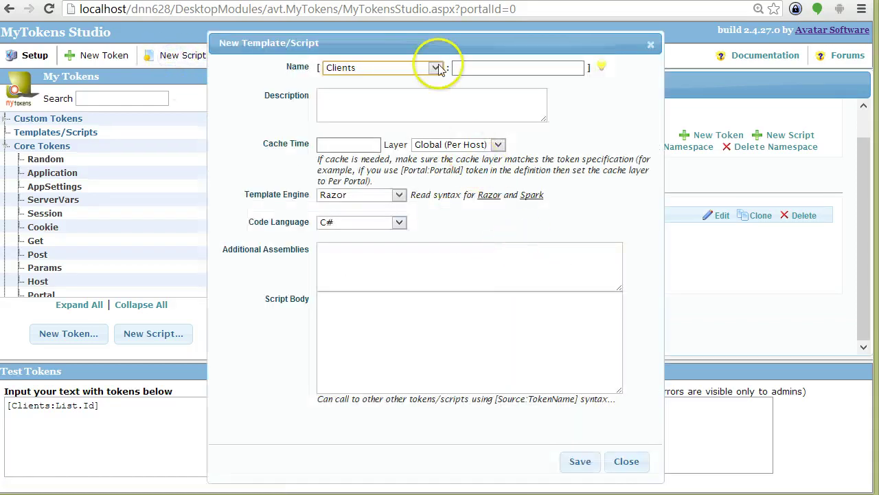
pyautogui.click(506, 67)
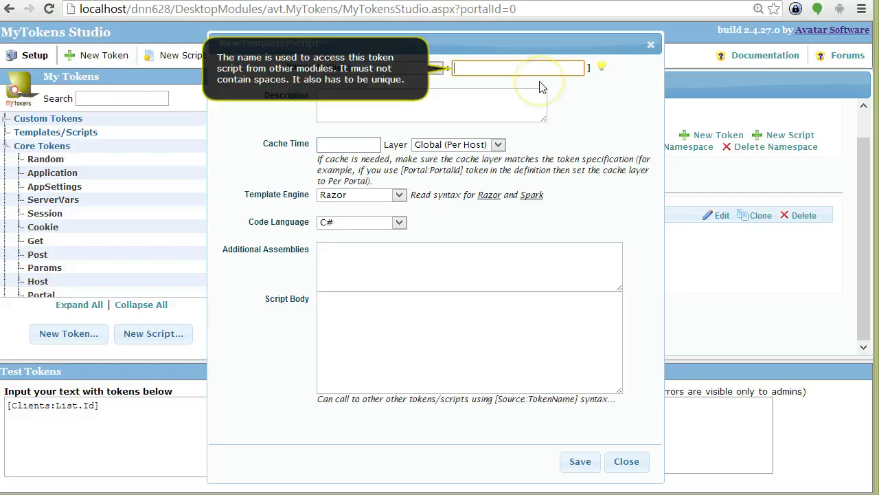
pyautogui.write('FormattedLis')
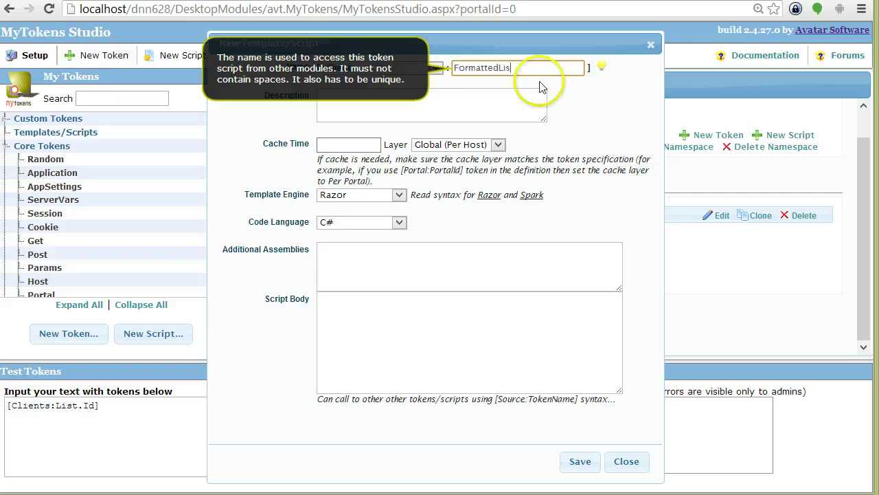
pyautogui.write('t')
pyautogui.press('Tab')
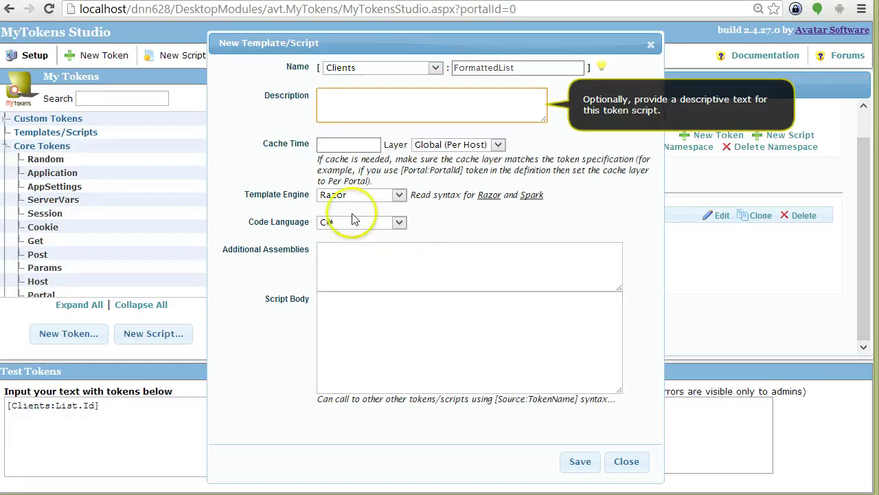
# - Write a Razor code block in the script body containing an empty loop, foreach (var client in Clients.List)
pyautogui.click(387, 320)
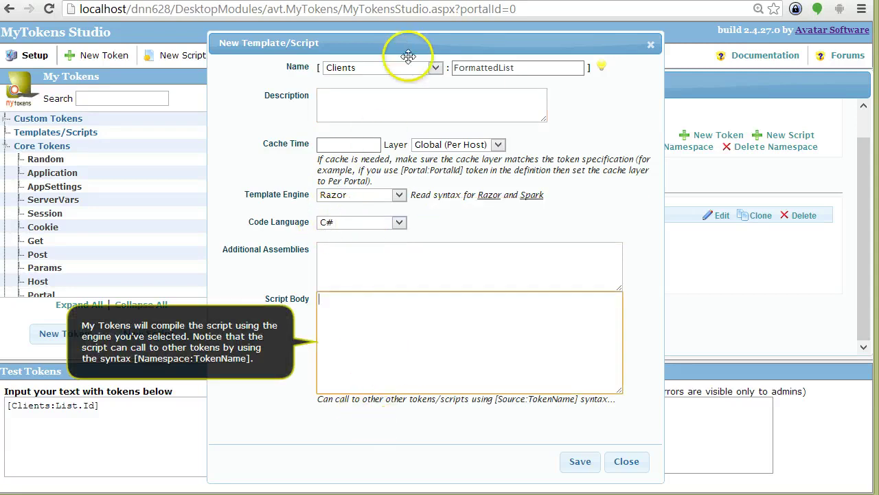
pyautogui.moveTo(414, 47); pyautogui.dragTo(494, 41)
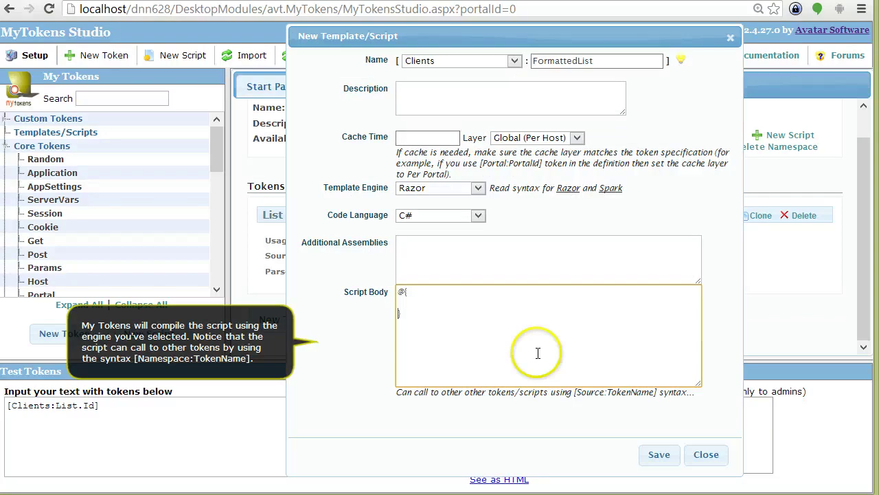
pyautogui.press('Tab')
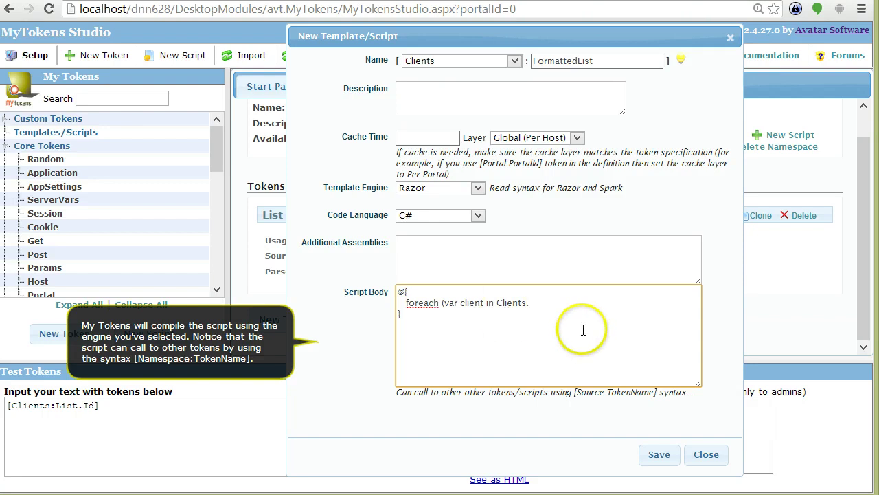
pyautogui.doubleClick(511, 303)
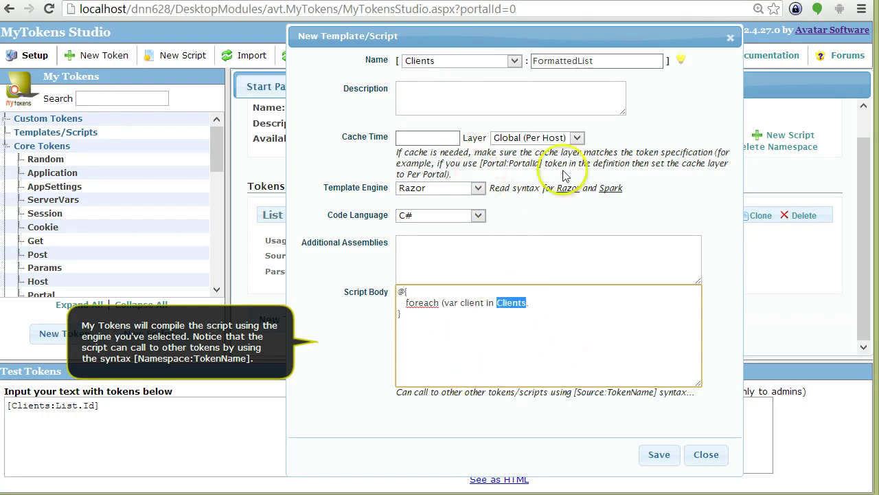
pyautogui.click(523, 303)
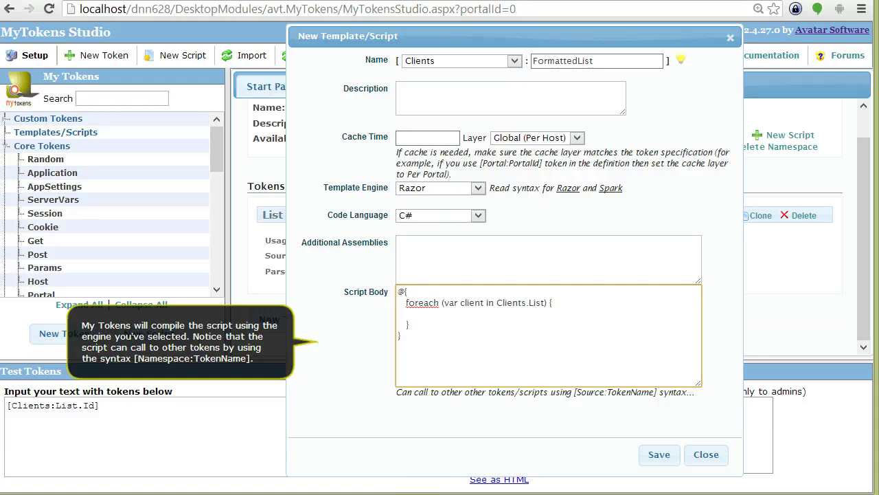
pyautogui.click(405, 292)
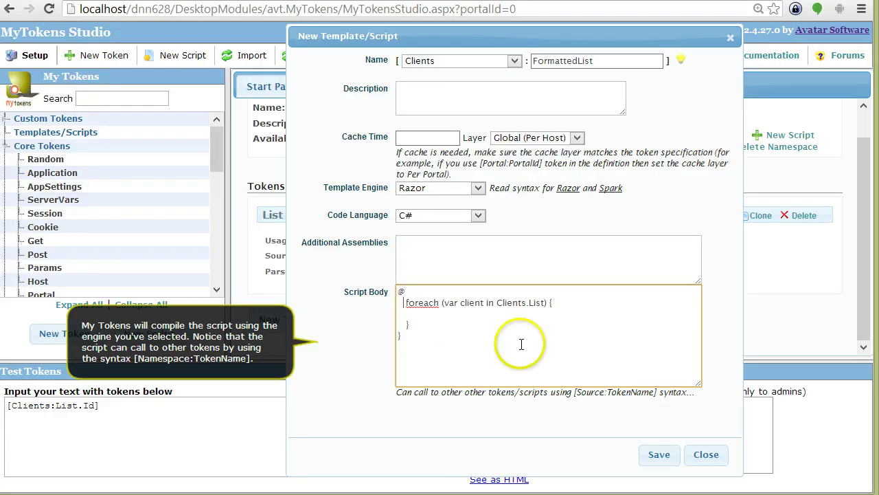
pyautogui.press('Delete')
pyautogui.press('Delete')
pyautogui.press('Delete')
pyautogui.press('Delete')
pyautogui.press('Delete')
pyautogui.press('Delete')
pyautogui.press('Delete')
pyautogui.press('Delete')
pyautogui.press('Delete')
pyautogui.press('Delete')
pyautogui.press('Delete')
pyautogui.press('Delete')
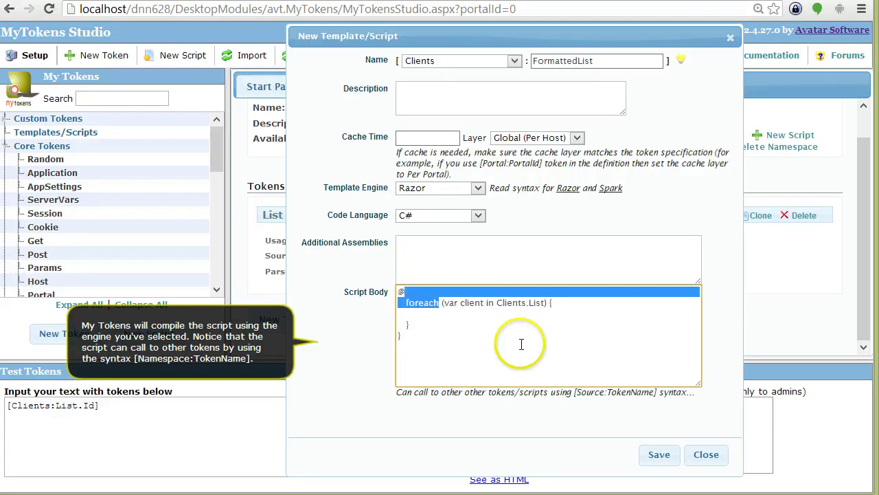
pyautogui.hotkey('ctrl', 'z')
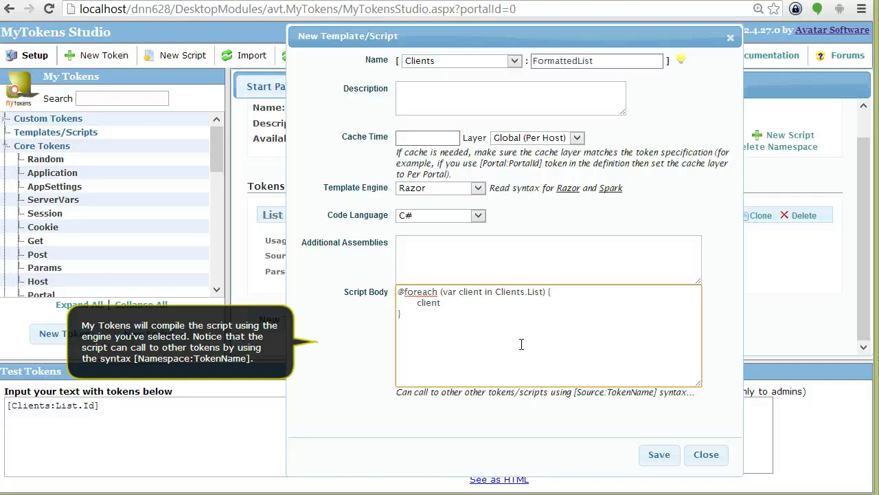
pyautogui.click(657, 455)
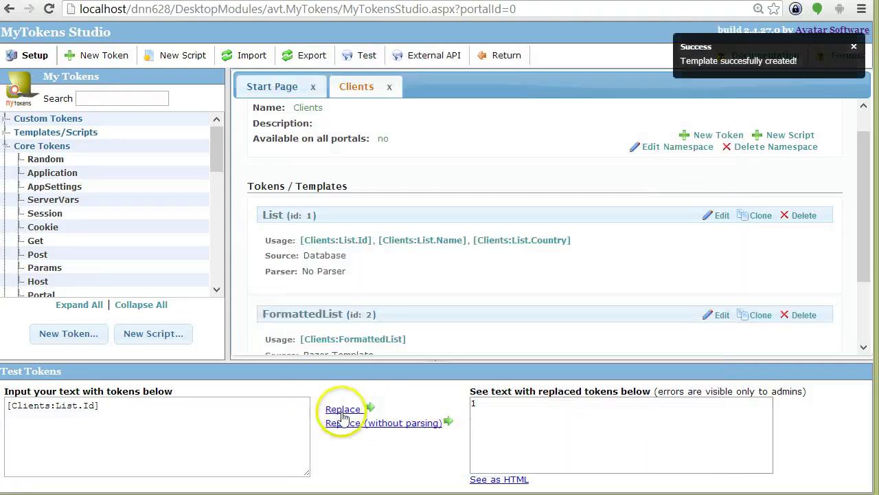
# - Test the [Clients:FormattedList] token and examine the full replaced text
pyautogui.scroll(-2, 350, 305)
pyautogui.click(391, 239)
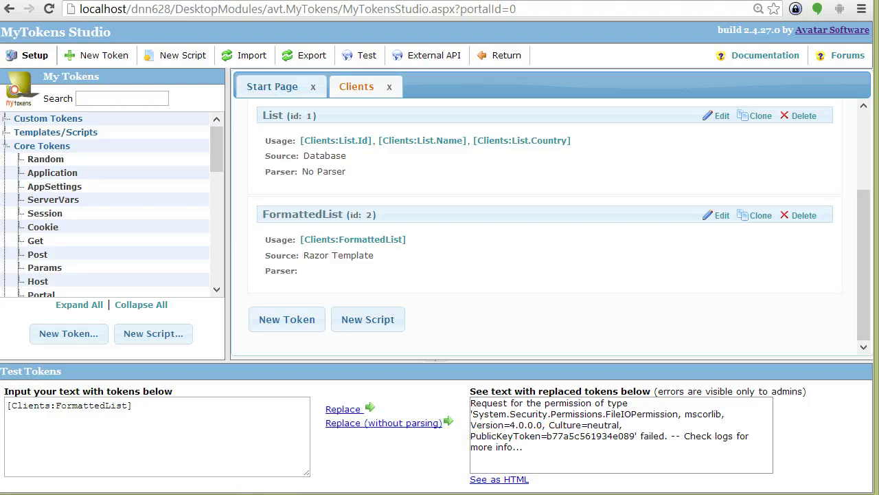
pyautogui.click(574, 457)
pyautogui.moveTo(545, 451); pyautogui.dragTo(488, 392)
pyautogui.click(476, 426)
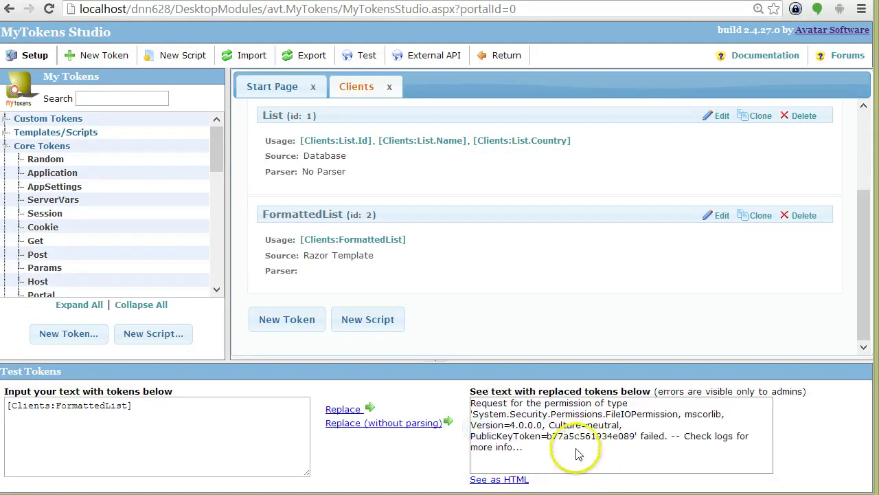
pyautogui.doubleClick(653, 414)
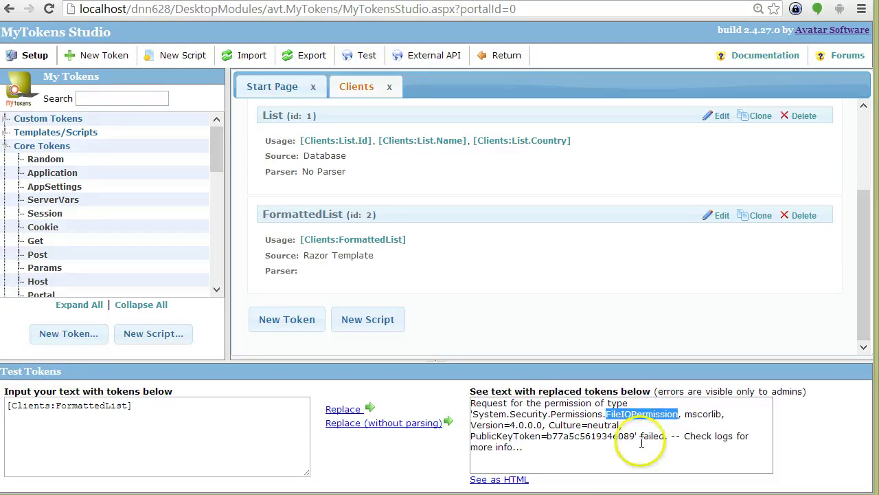
pyautogui.click(639, 443)
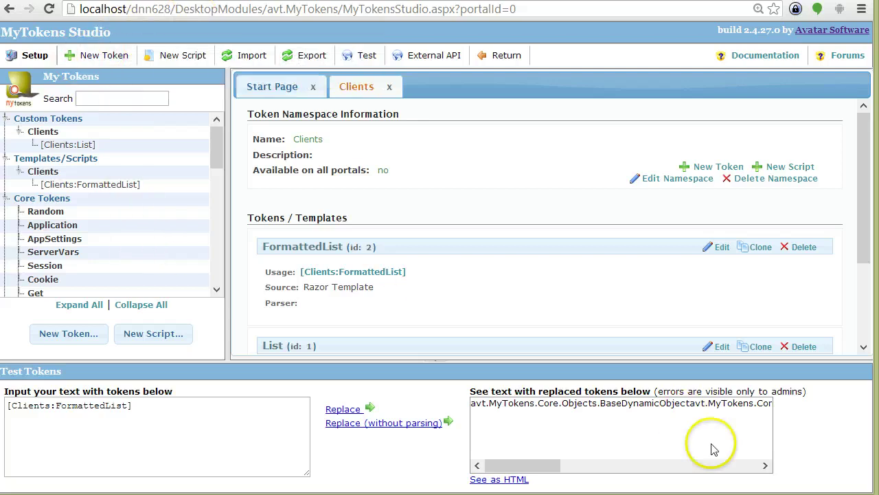
pyautogui.moveTo(527, 465); pyautogui.dragTo(735, 462)
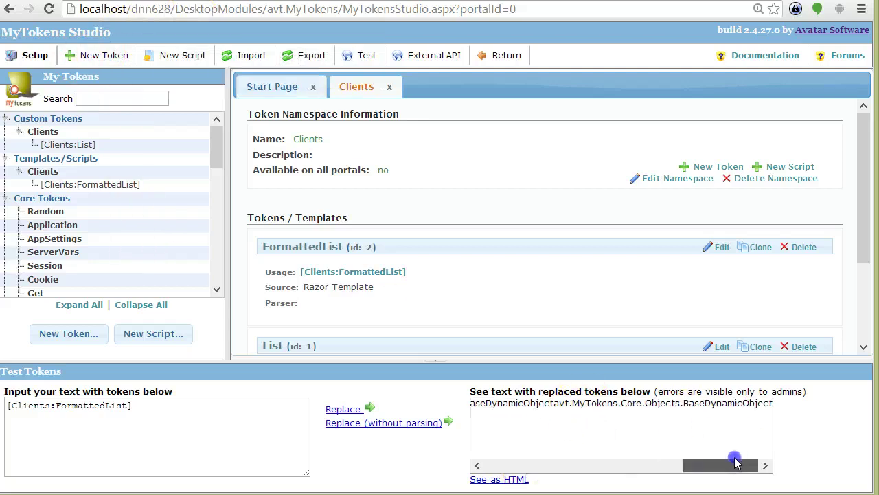
pyautogui.moveTo(638, 471); pyautogui.dragTo(491, 471)
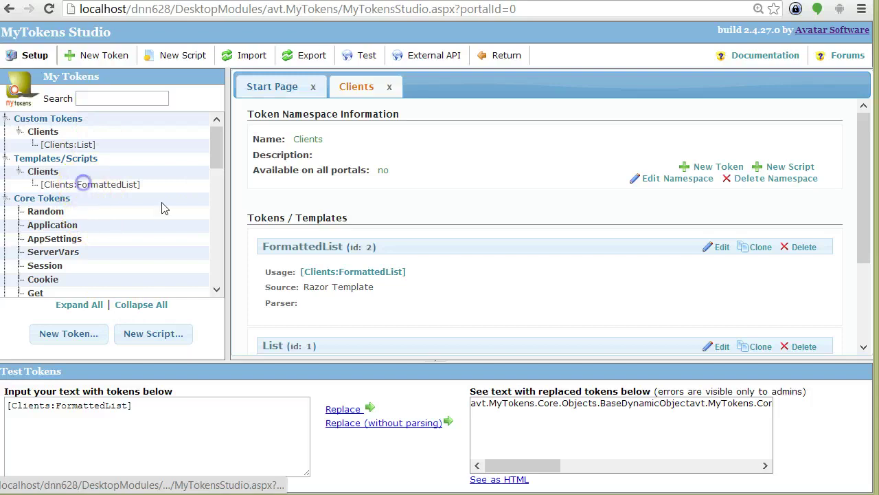
pyautogui.scroll(-1, 780, 275)
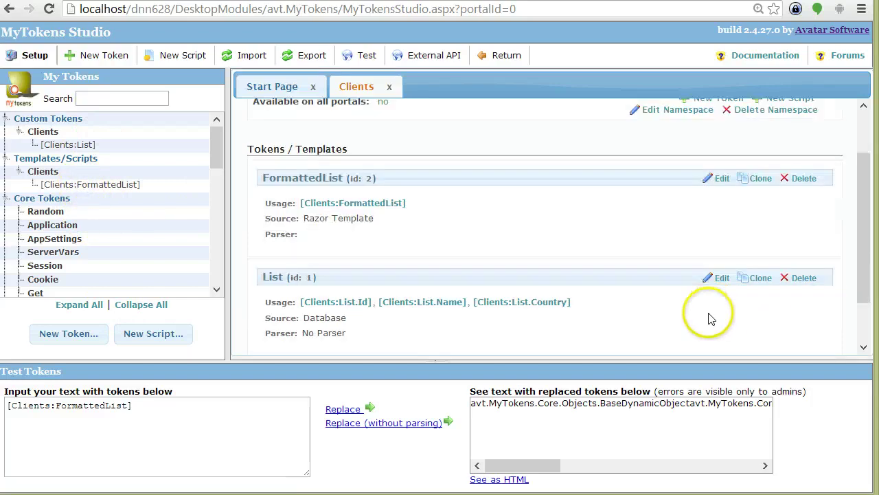
pyautogui.click(717, 178)
pyautogui.click(440, 344)
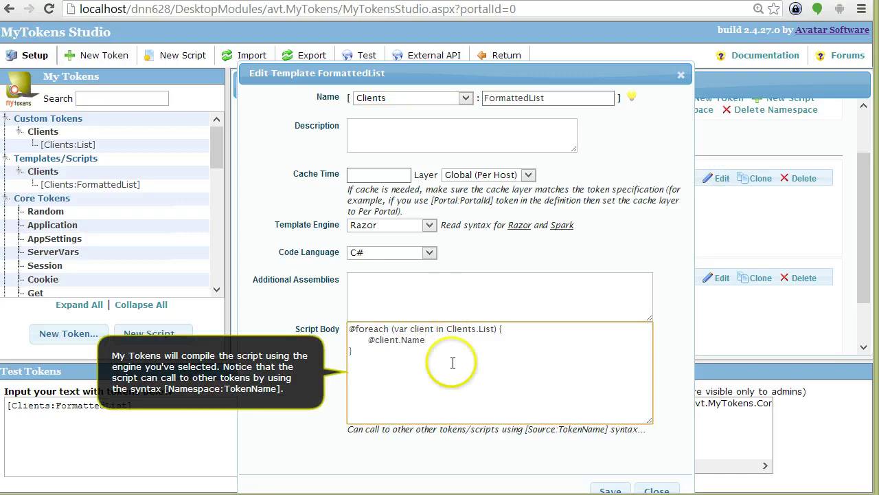
pyautogui.click(619, 487)
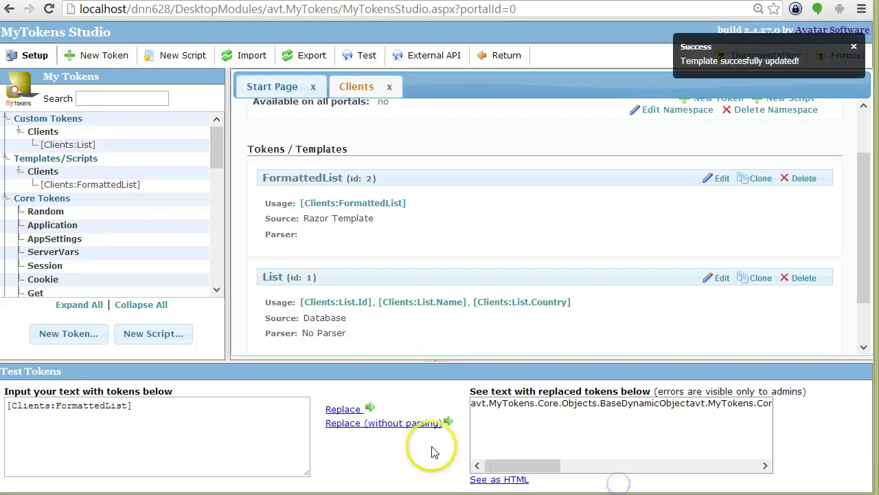
# - Rerun the replacement of [Clients:FormattedList] in the token test and inspect the client names it outputs
pyautogui.click(343, 409)
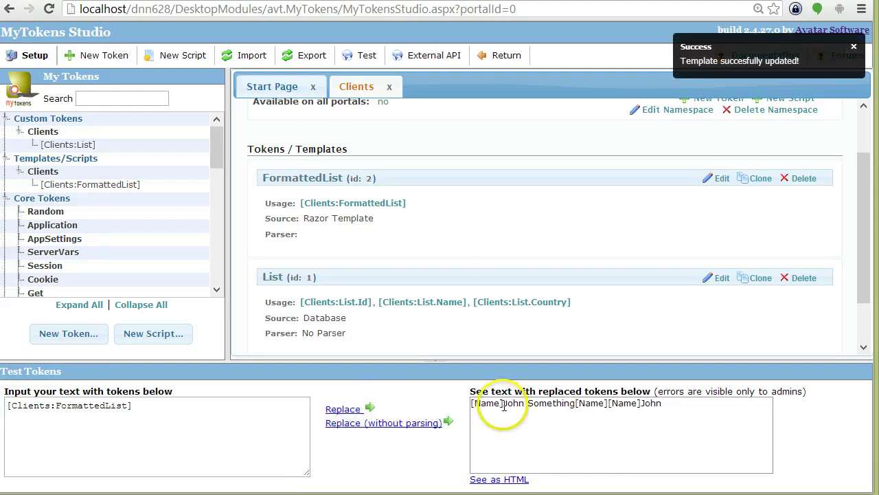
pyautogui.moveTo(502, 408); pyautogui.dragTo(477, 408)
pyautogui.click(673, 408)
pyautogui.doubleClick(486, 404)
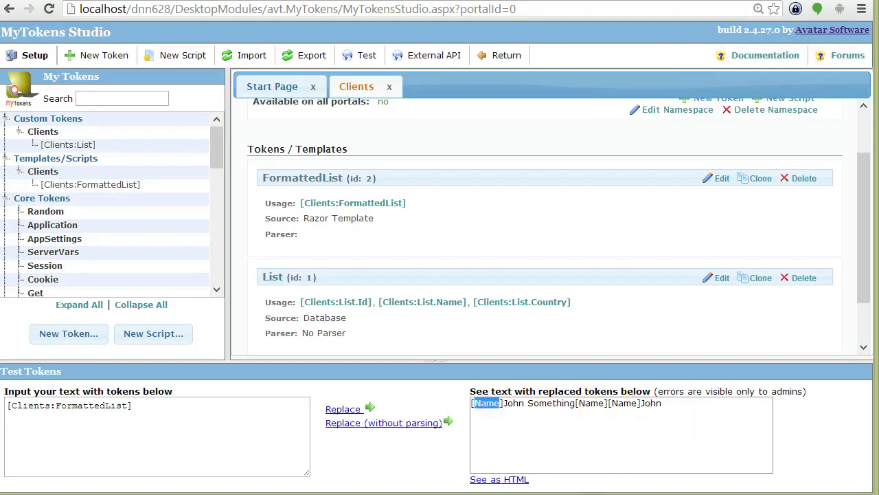
# - Switch to SQL Server Management Studio and examine the [Name] and [Country] placeholders in the aTest INSERT query
pyautogui.hotkey('alt', 'Tab')
pyautogui.click(589, 141)
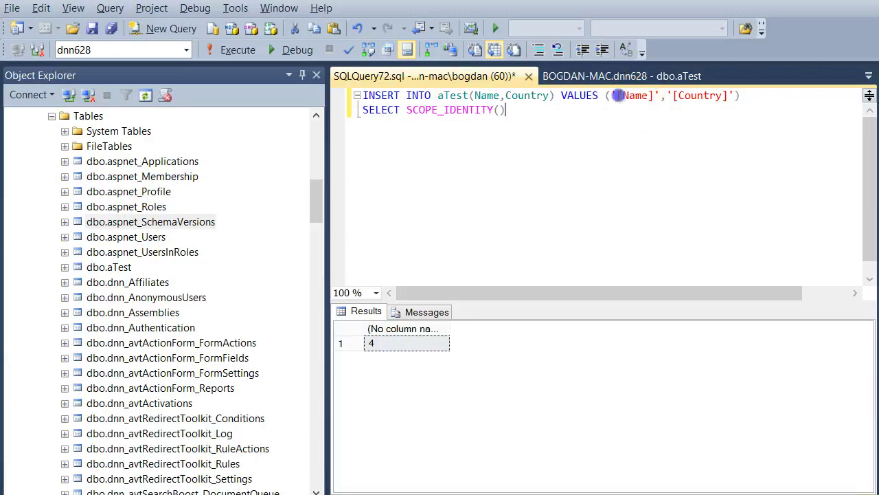
pyautogui.moveTo(617, 96); pyautogui.dragTo(654, 95)
pyautogui.click(716, 96)
pyautogui.moveTo(722, 96); pyautogui.dragTo(671, 96)
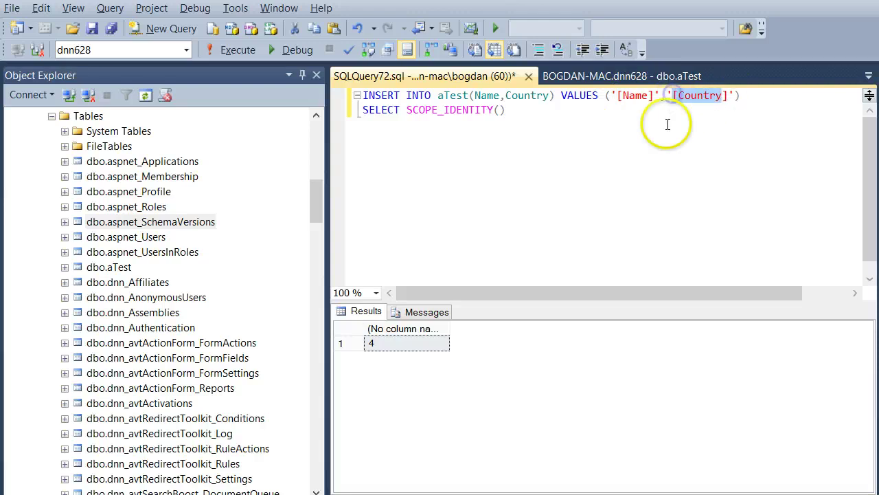
pyautogui.click(667, 124)
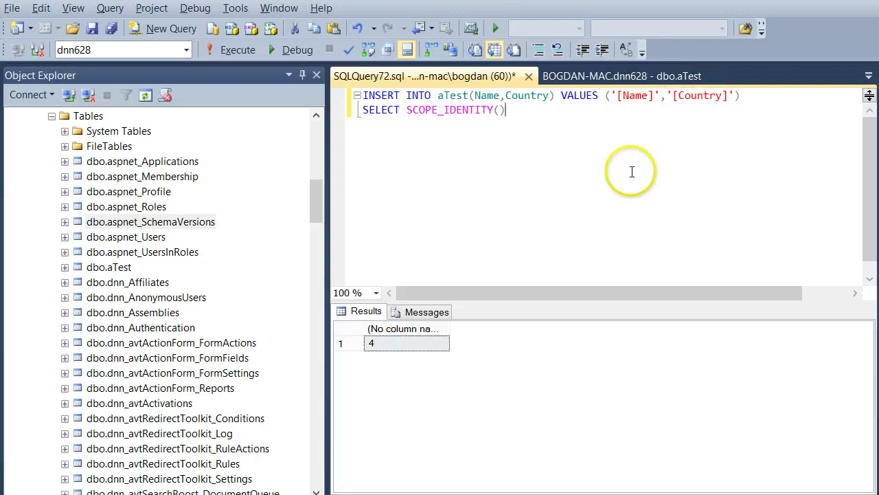
# - Open the rows of the dbo.aTest table for editing and delete the records with Id 1 to 4
pyautogui.rightClick(129, 268)
pyautogui.click(196, 323)
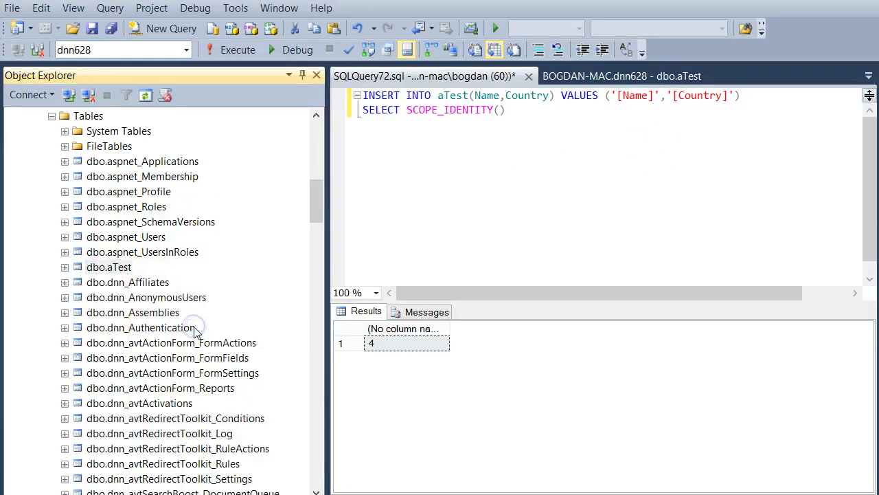
pyautogui.click(344, 169)
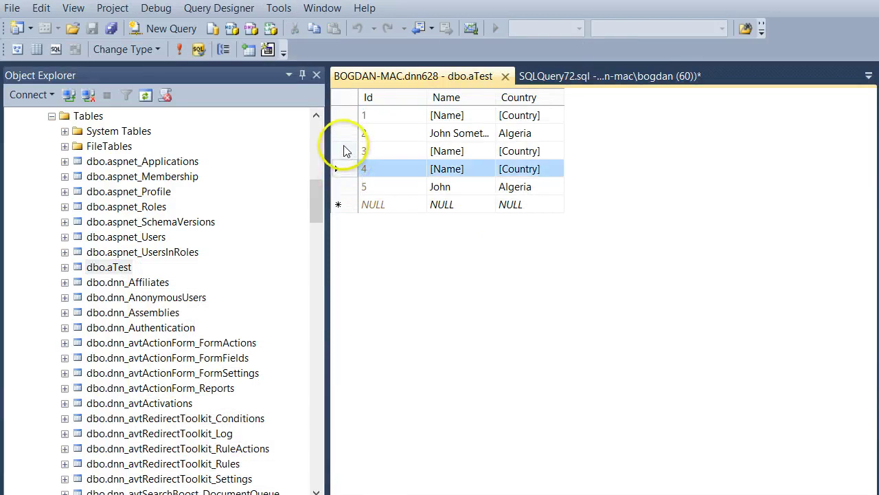
pyautogui.click(344, 151)
pyautogui.click(337, 115)
pyautogui.keyDown('shift'); pyautogui.click(338, 169); pyautogui.keyUp('shift')
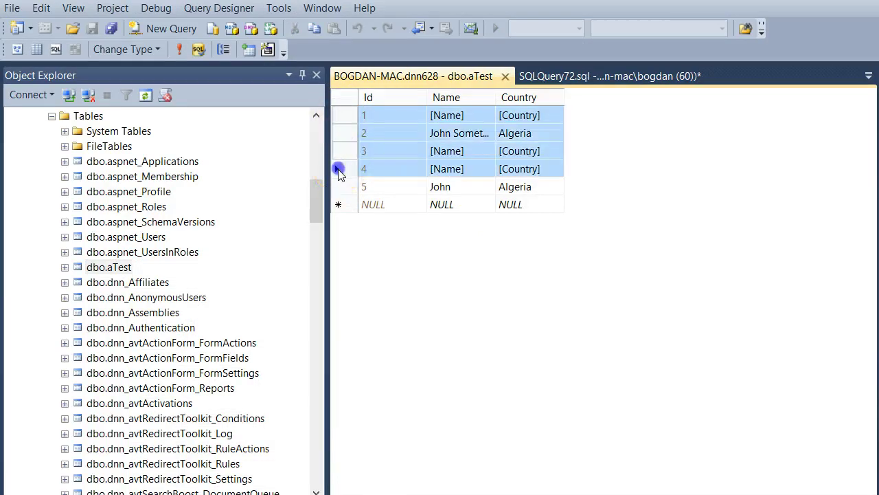
pyautogui.press('Delete')
pyautogui.press('Return')
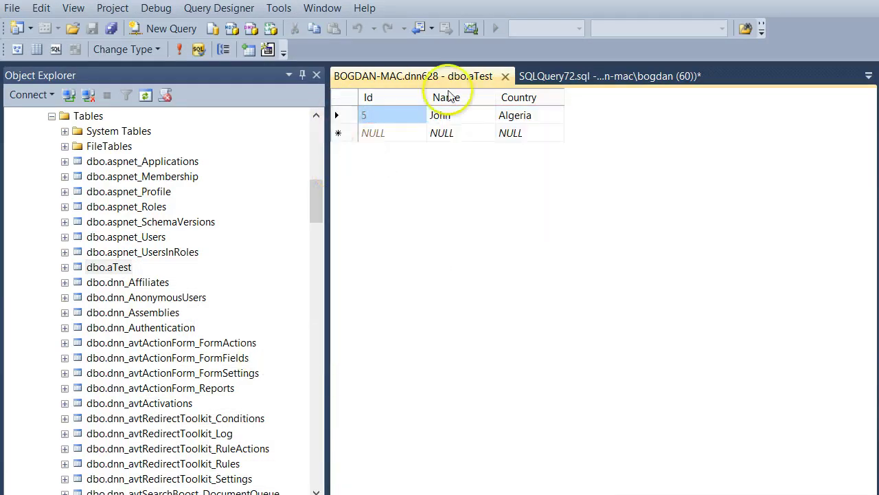
# - Switch back to MyTokens Studio, rerun the [Clients:FormattedList] replacement and check its output
pyautogui.hotkey('alt', 'Tab')
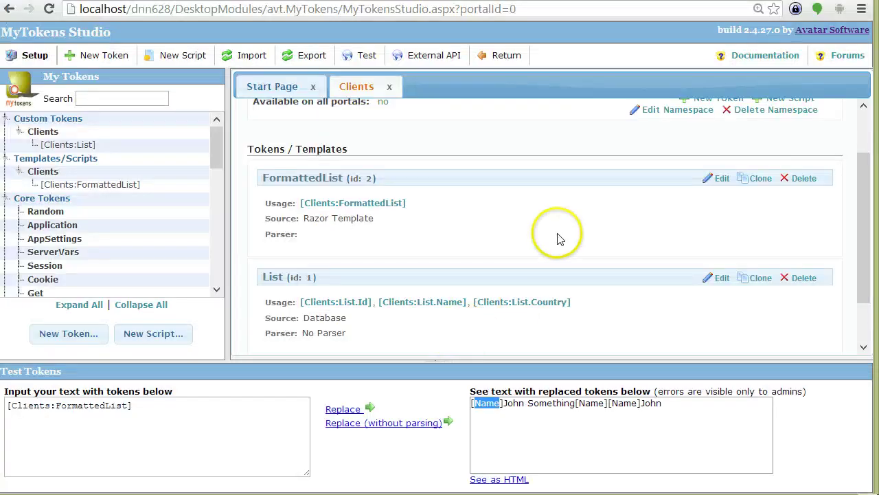
pyautogui.click(351, 410)
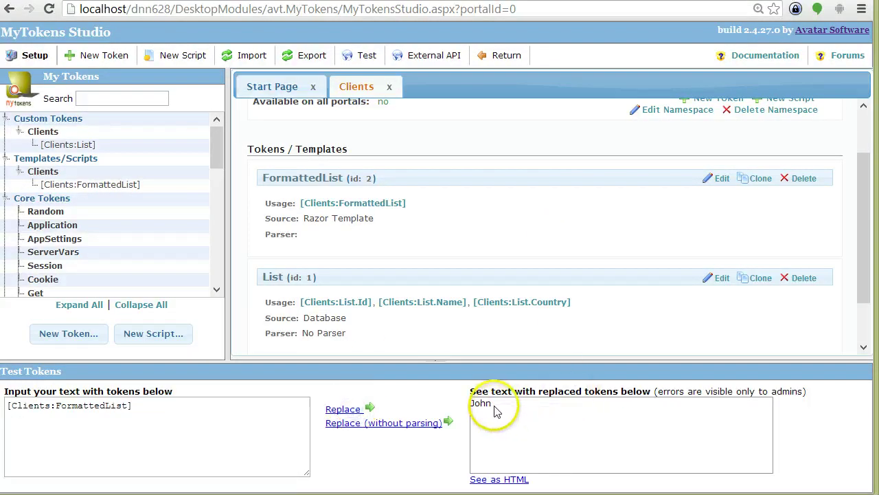
pyautogui.moveTo(495, 406); pyautogui.dragTo(461, 401)
pyautogui.click(410, 449)
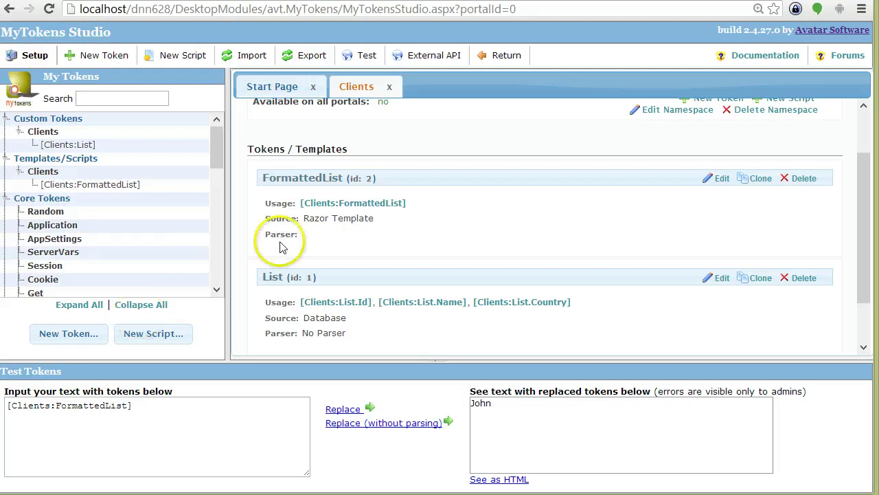
pyautogui.click(721, 177)
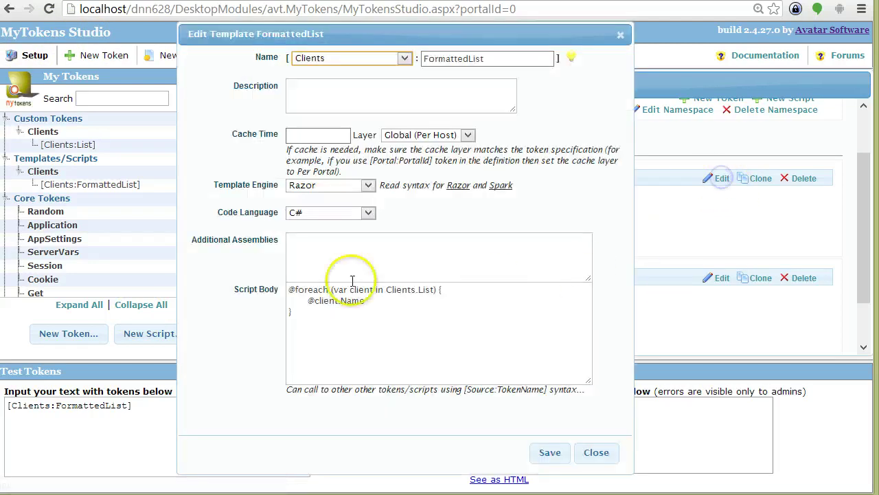
pyautogui.click(388, 299)
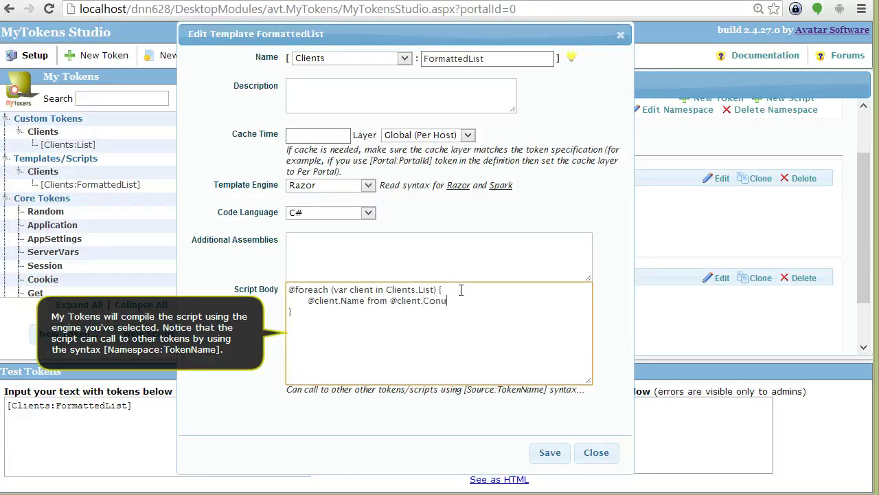
pyautogui.hotkey('ctrl', 'shift', 'Left')
pyautogui.write('client.Country')
# - Wrap the script's foreach loop in <ul> tags and add an opening <li> on its own line before the client output
pyautogui.hotkey('ctrl', 'Home')
pyautogui.press('Return')
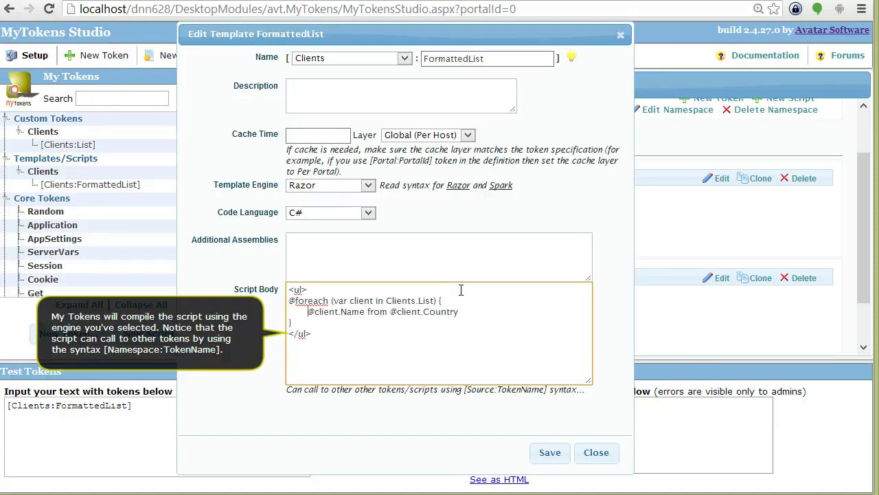
pyautogui.write('<li>')
pyautogui.press('Return')
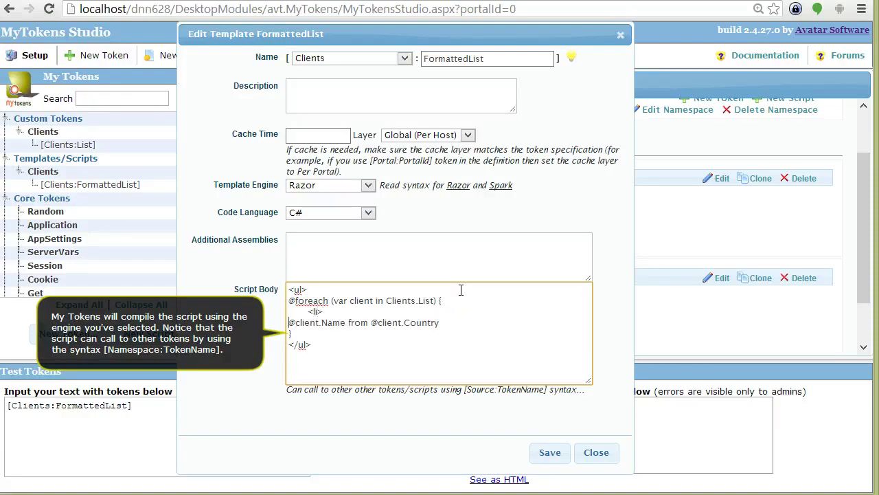
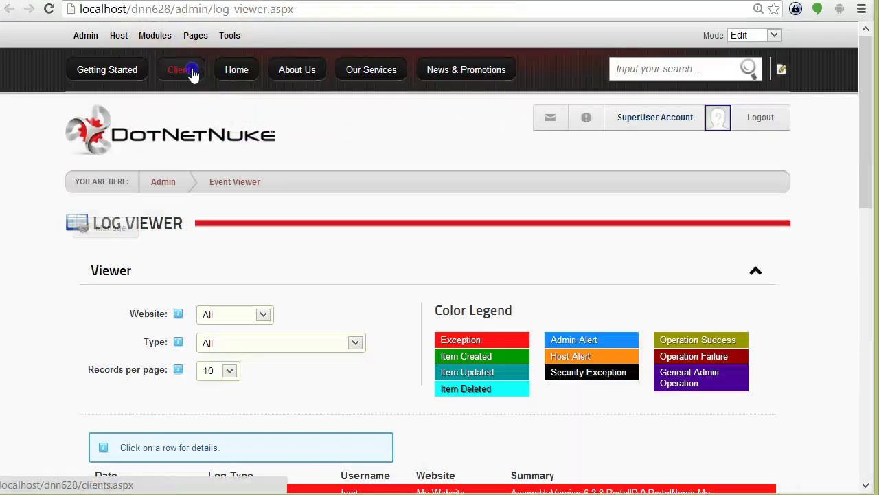
# - Open the site's Clients page and try to load its subpage clients/update-client.aspx
pyautogui.click(185, 69)
pyautogui.click(178, 71)
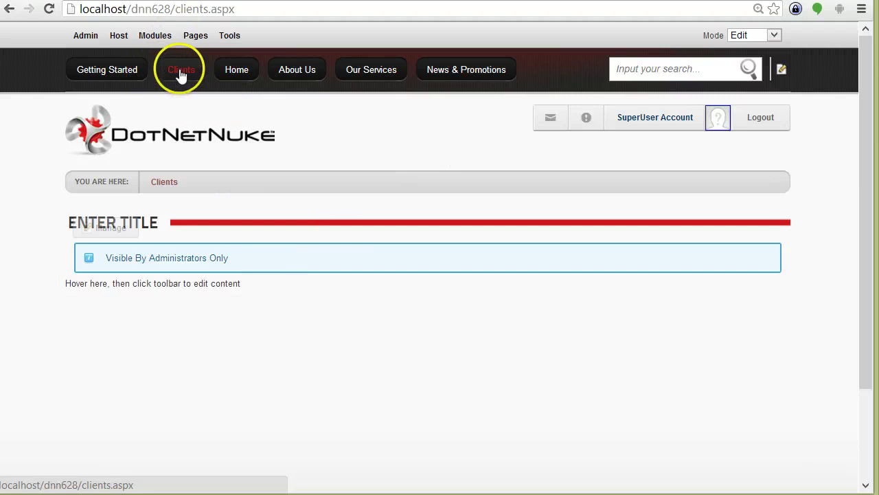
pyautogui.doubleClick(221, 8)
pyautogui.write('/')
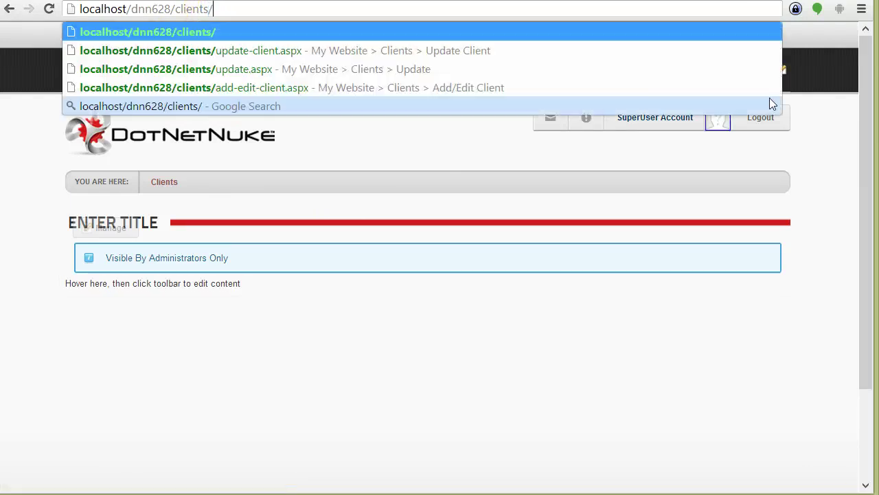
pyautogui.press('Down')
pyautogui.press('Return')
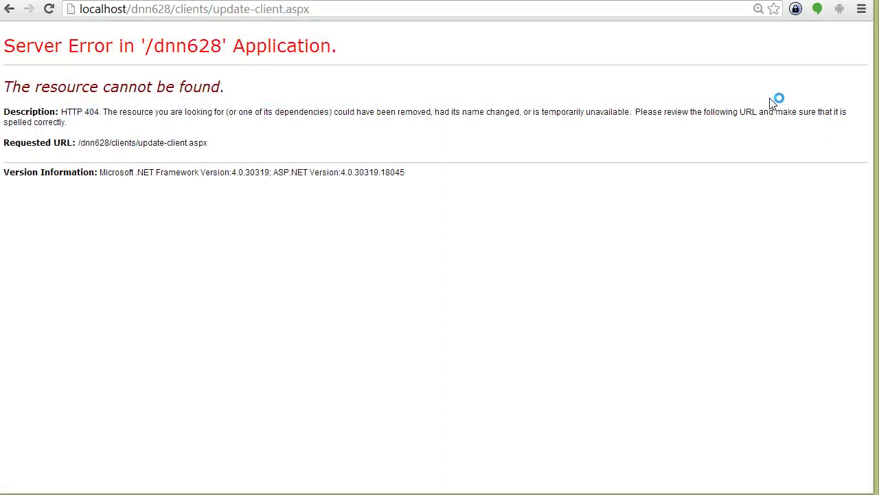
# - Correct the page address to localhost/dnn628/clients/update.aspx and load the client form
pyautogui.click(282, 13)
pyautogui.press('BackSpace')
pyautogui.press('BackSpace')
pyautogui.press('BackSpace')
pyautogui.press('BackSpace')
pyautogui.press('BackSpace')
pyautogui.press('BackSpace')
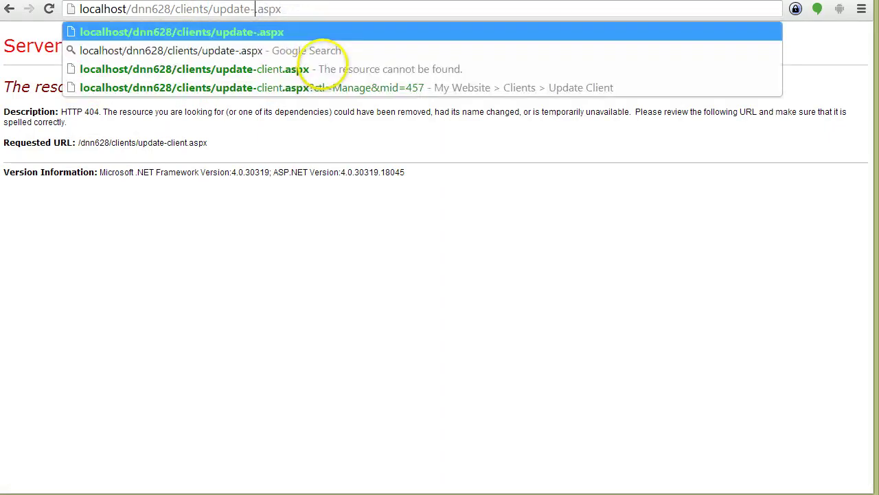
pyautogui.press('BackSpace')
pyautogui.press('Return')
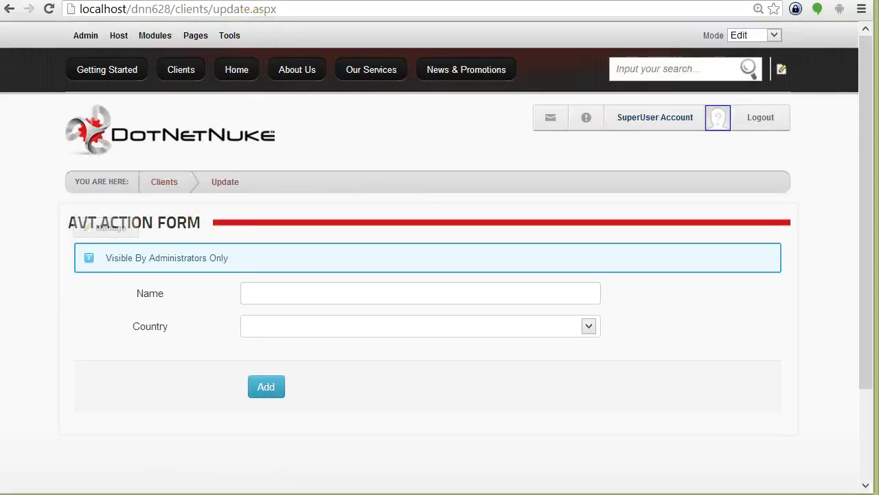
# - Switch to SQL Server Management Studio and look up the Update page's TabID in the dnn_Tabs query results
pyautogui.hotkey('alt', 'Tab')
pyautogui.click(131, 358)
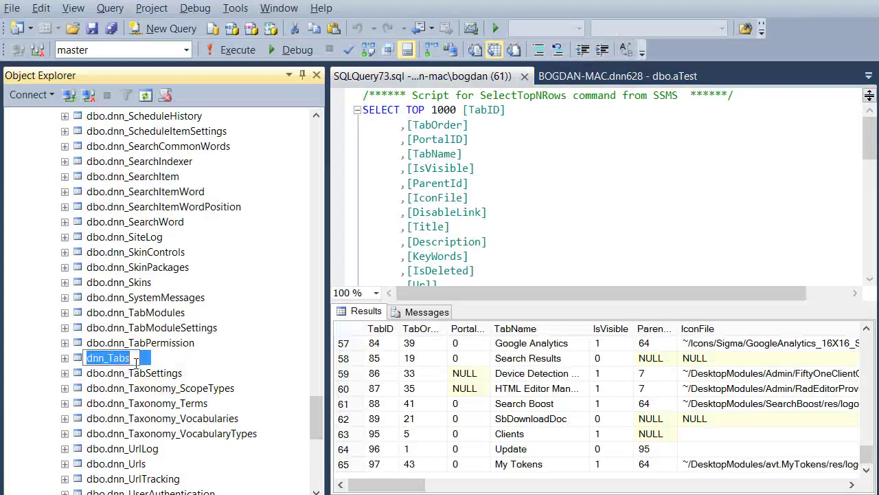
pyautogui.click(77, 358)
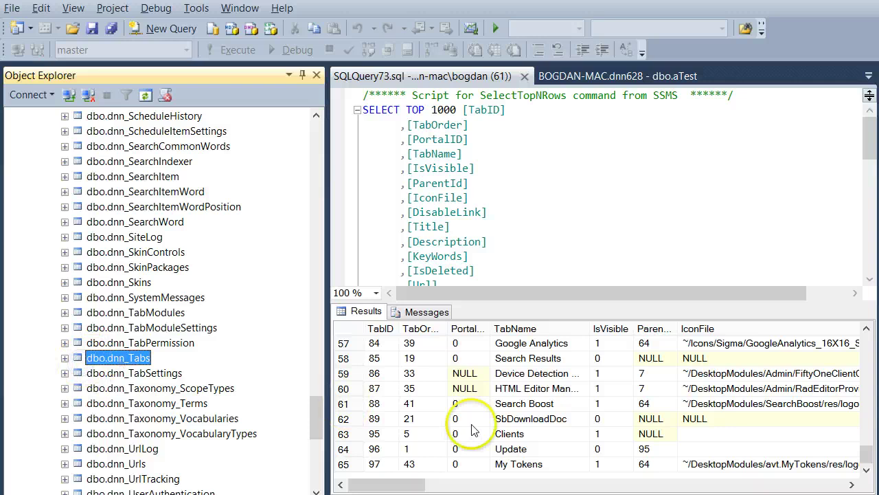
pyautogui.click(512, 449)
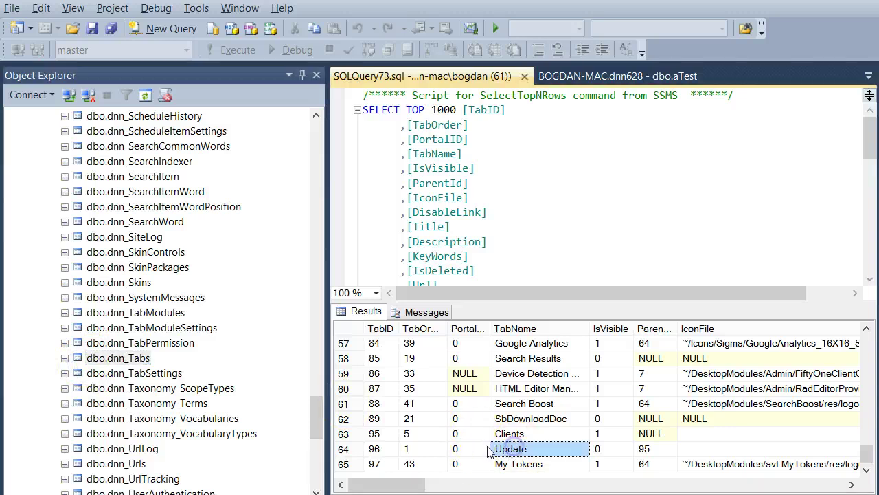
pyautogui.click(371, 451)
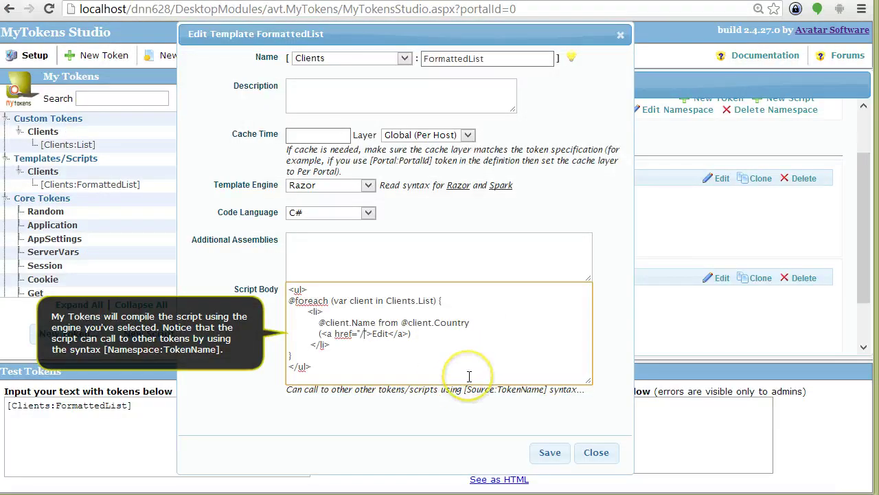
# - Set the href of the Edit link in the FormattedList script to the token [NavigateURL:96]
pyautogui.press('BackSpace')
pyautogui.write('NavigateUR')
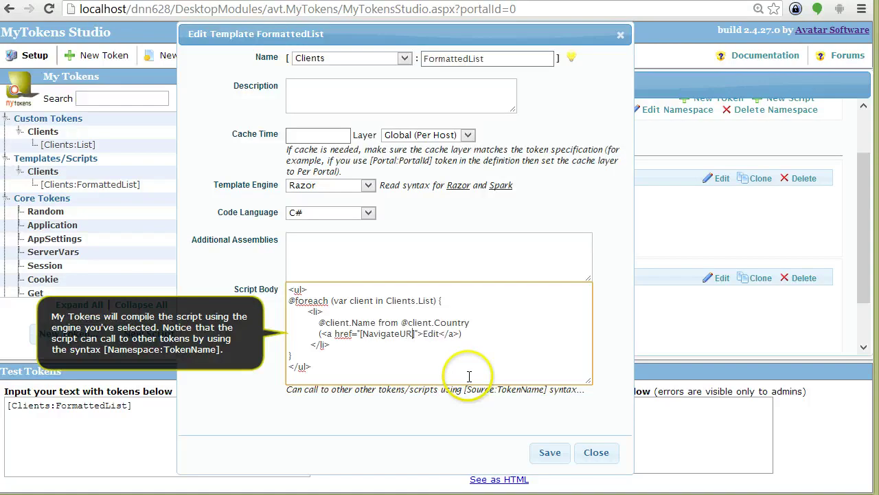
pyautogui.write('L:96')
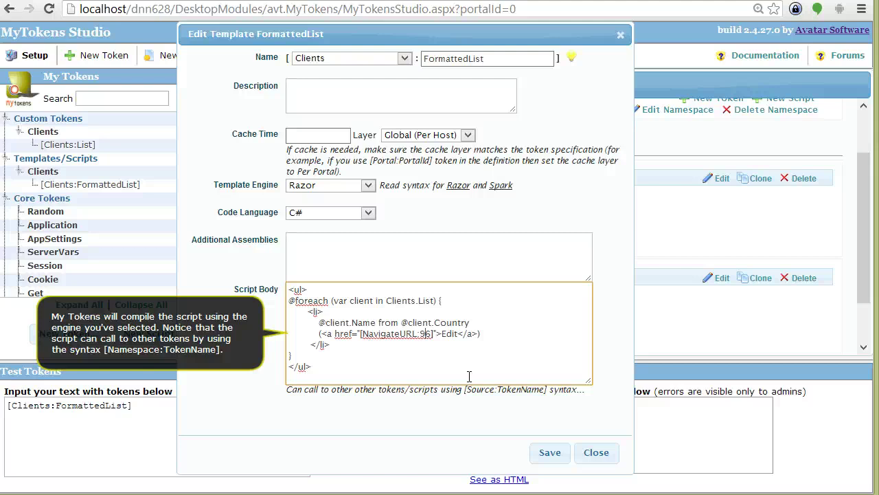
pyautogui.moveTo(434, 335)
pyautogui.mouseDown()
pyautogui.moveTo(388, 336)
pyautogui.moveTo(435, 334)
pyautogui.mouseUp()
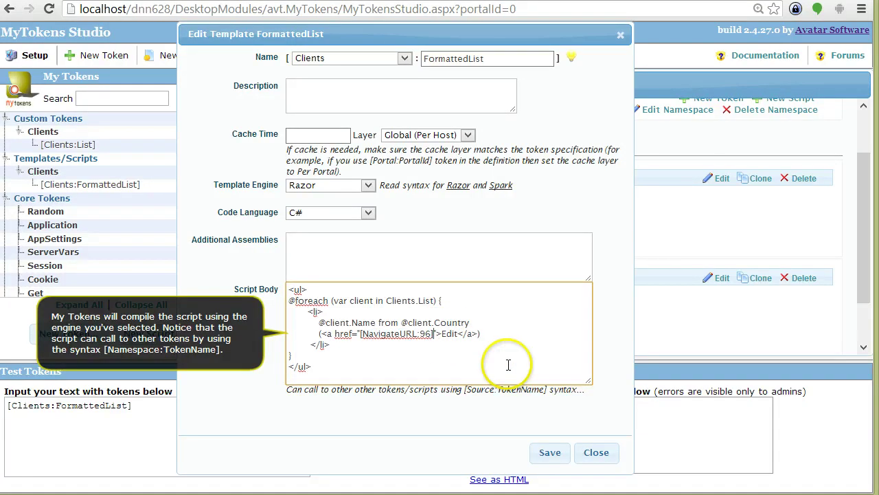
pyautogui.write('?id=@client.Id')
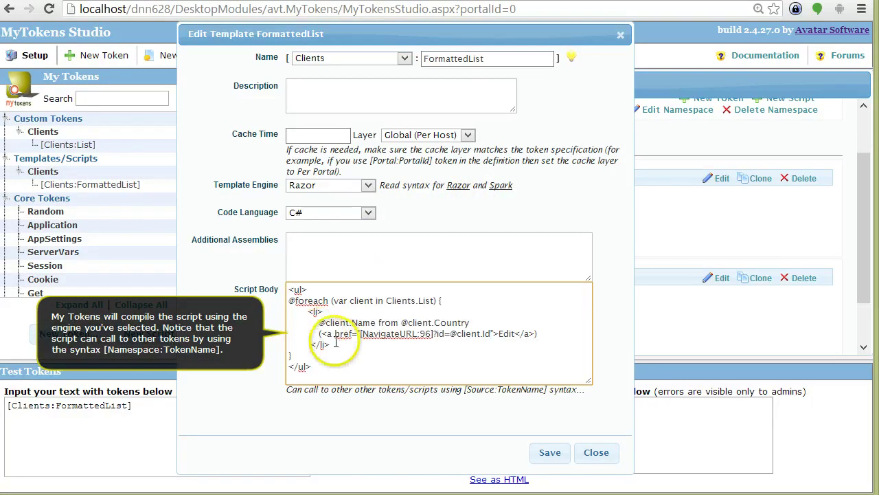
pyautogui.click(468, 327)
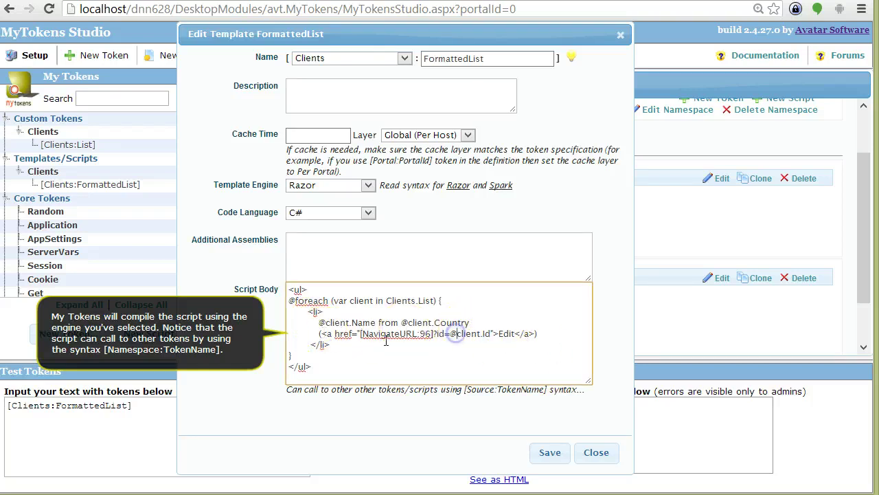
# - Save the FormattedList template and run a test replacement of the [Clients:FormattedList] token
pyautogui.click(550, 452)
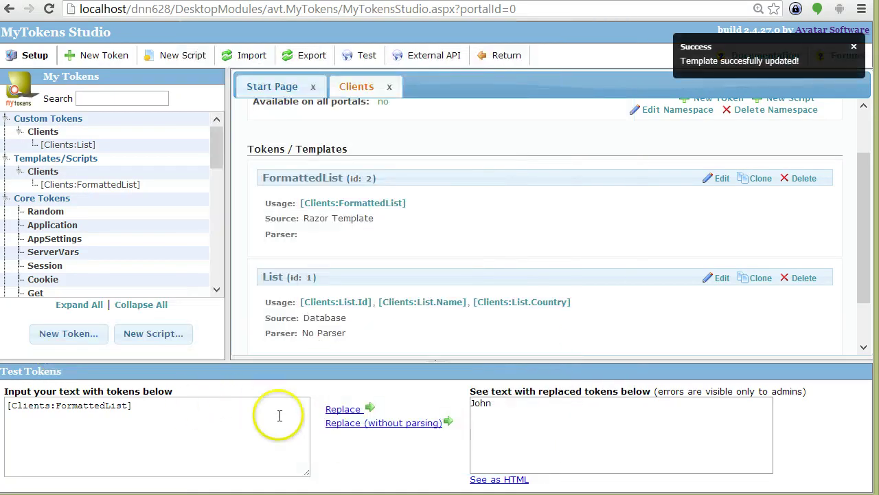
pyautogui.click(344, 411)
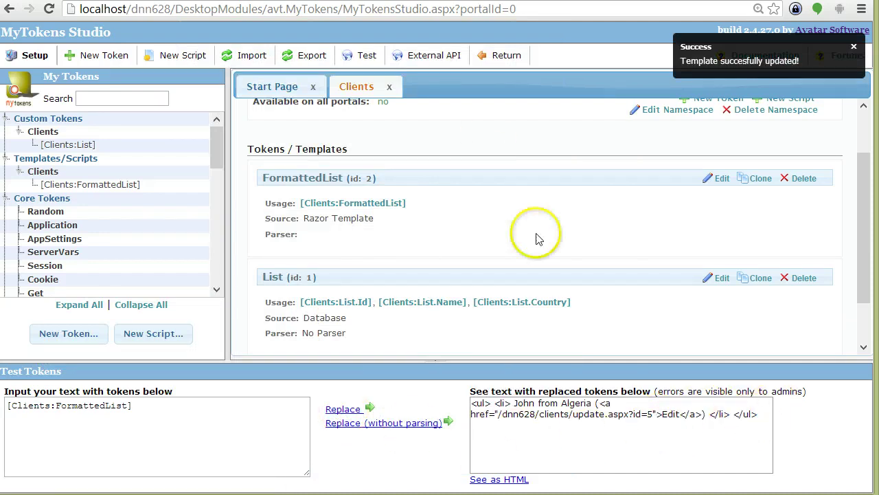
# - Copy the [Clients:FormattedList] token from the test input and open the content editor of the Clients page's HTML module
pyautogui.click(158, 426)
pyautogui.hotkey('ctrl', 'a')
pyautogui.hotkey('ctrl', 'c')
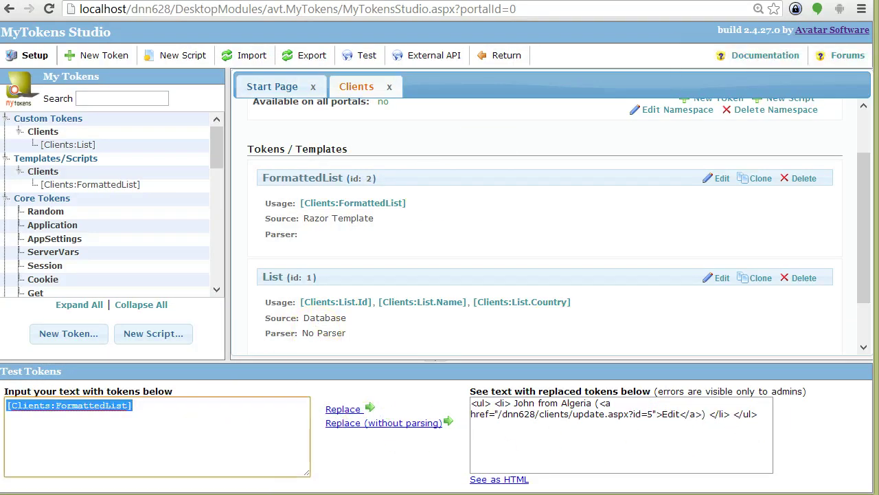
pyautogui.click(509, 55)
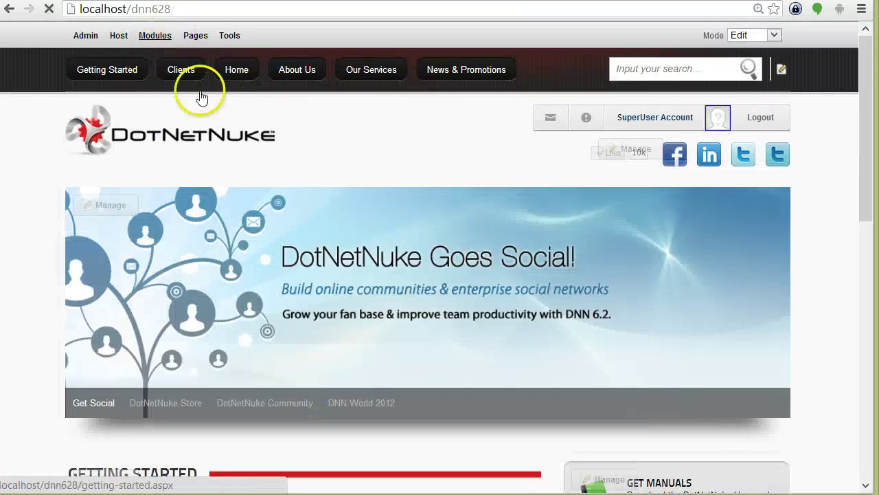
pyautogui.click(180, 74)
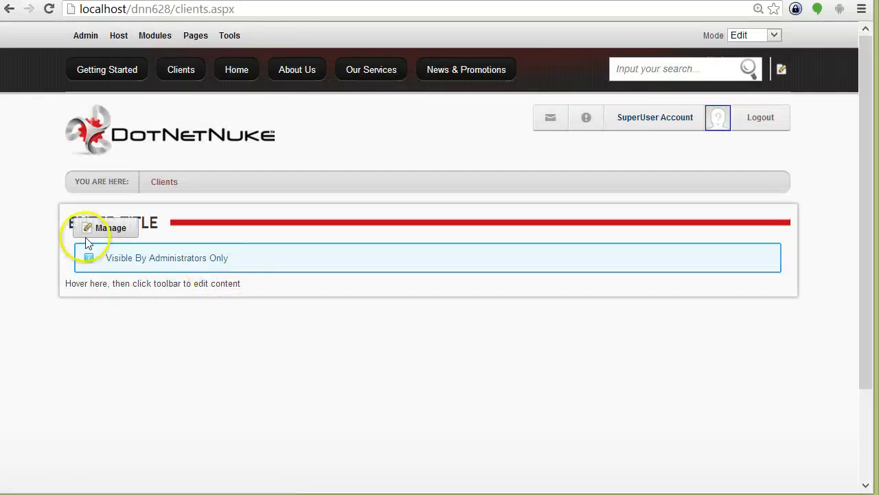
pyautogui.moveTo(97, 234)
pyautogui.click(129, 279)
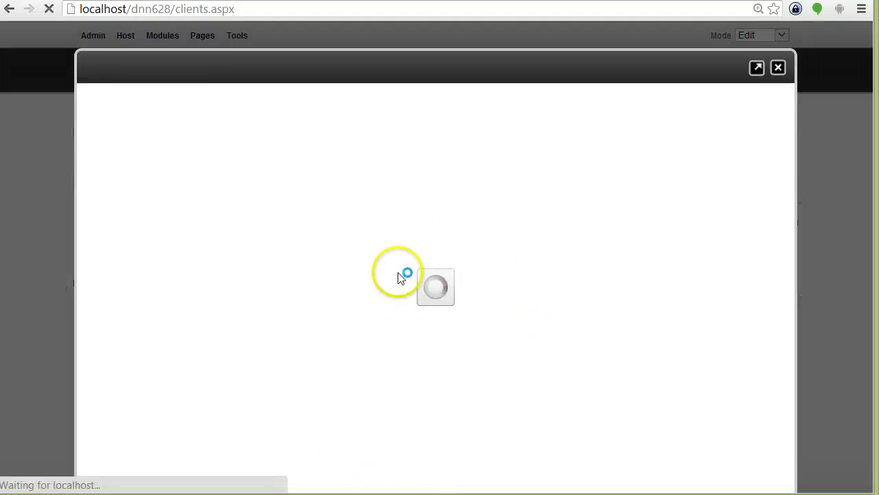
# - Replace the placeholder content in the module's HTML source with the copied [Clients:FormattedList] token
pyautogui.click(273, 263)
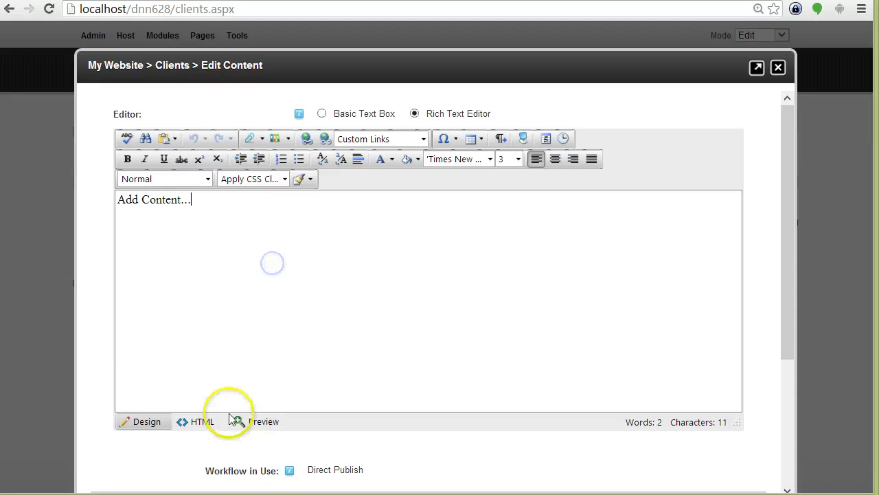
pyautogui.click(195, 422)
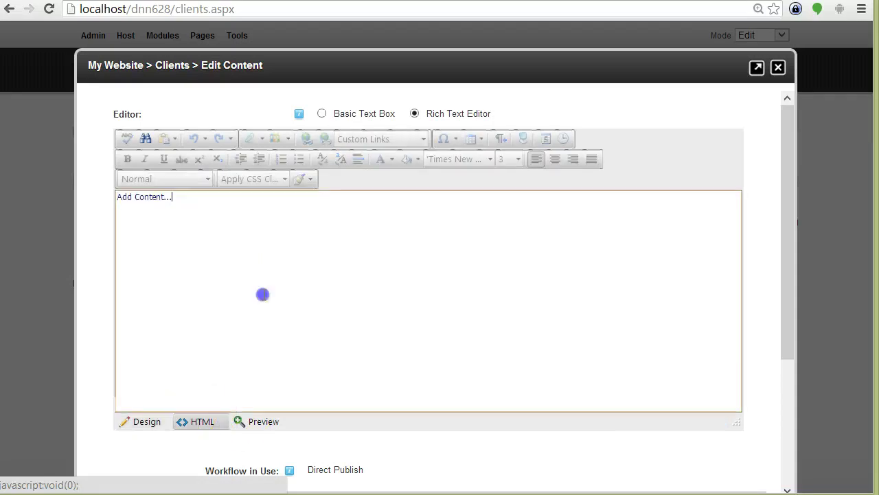
pyautogui.hotkey('ctrl', 'a')
pyautogui.hotkey('ctrl', 'v')
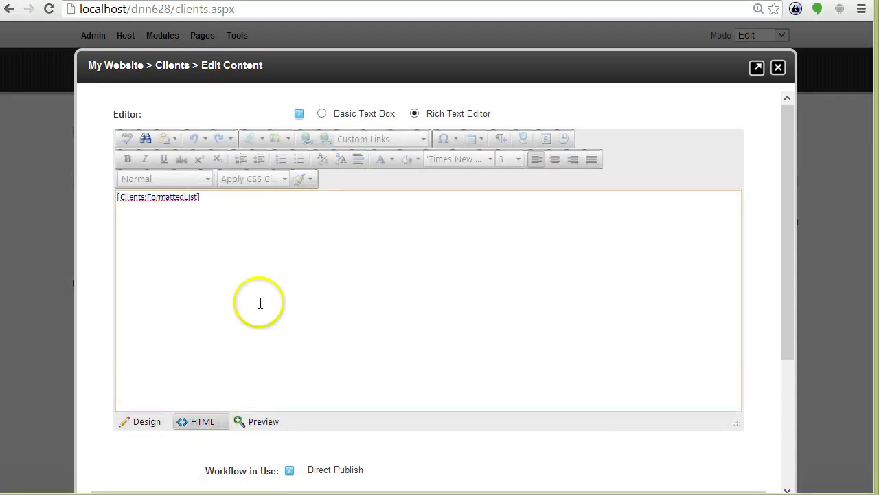
# - Add two line breaks and an "Add new client" link to [NavigateURL:96] below the token, then save the content
pyautogui.click(210, 255)
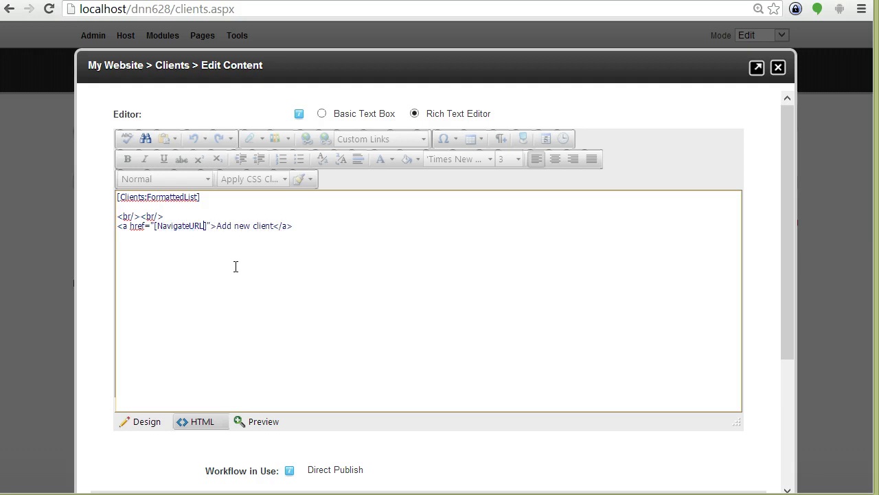
pyautogui.hotkey('alt', 'Tab')
pyautogui.hotkey('alt', 'Tab')
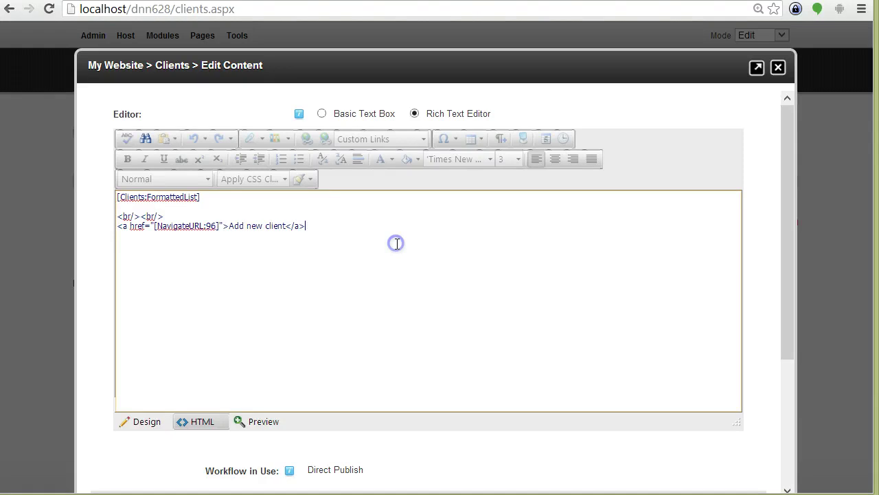
pyautogui.scroll(-2, 576, 355)
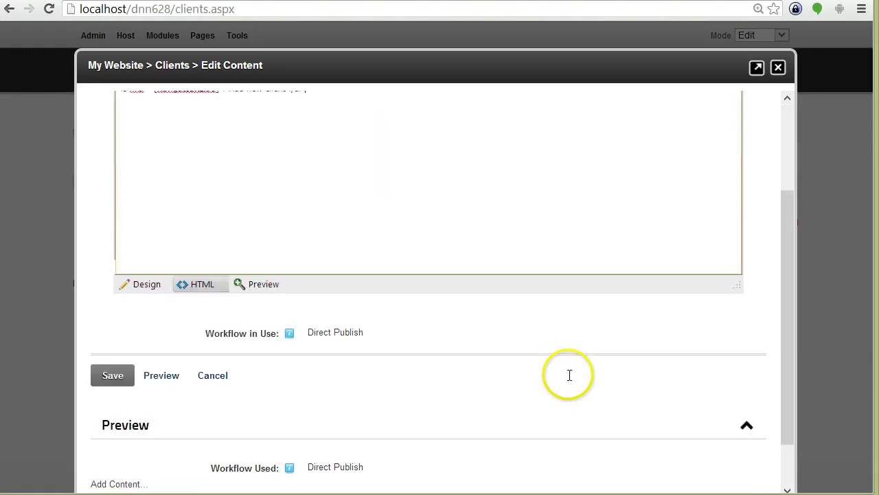
pyautogui.click(112, 375)
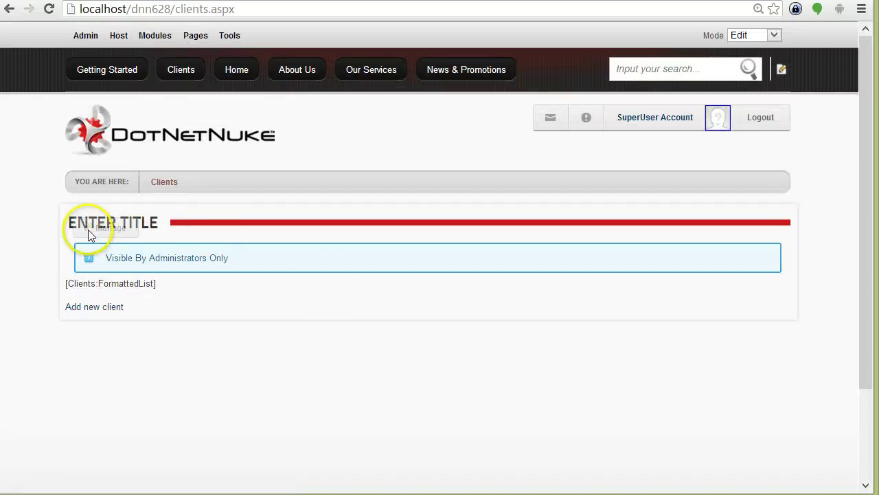
# - Enable Replace Tokens in the Clients page's HTML module settings and update the module
pyautogui.moveTo(88, 229)
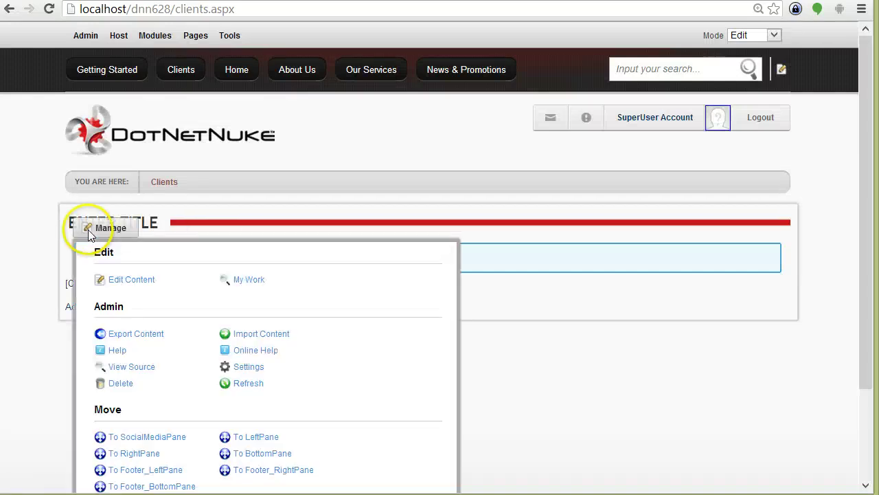
pyautogui.click(250, 367)
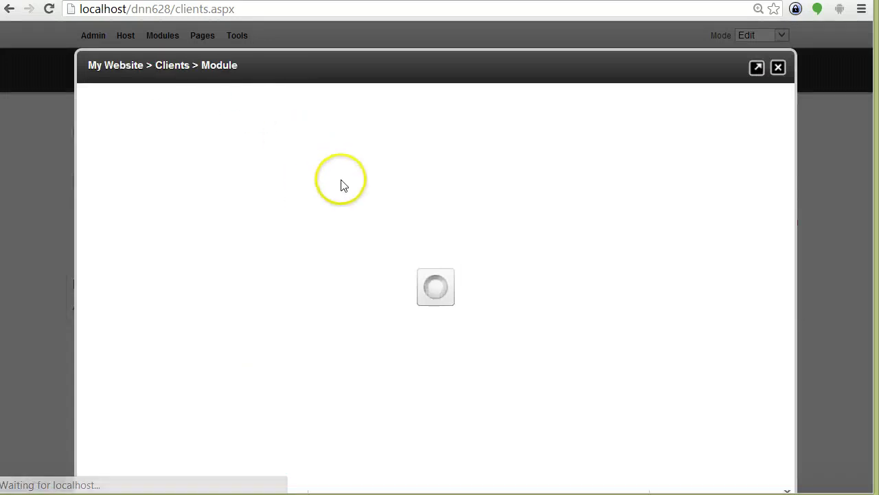
pyautogui.click(389, 120)
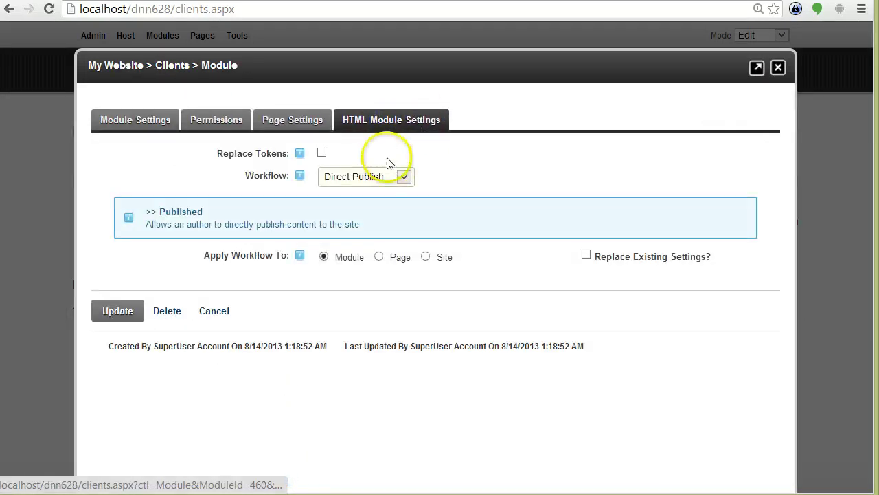
pyautogui.click(322, 153)
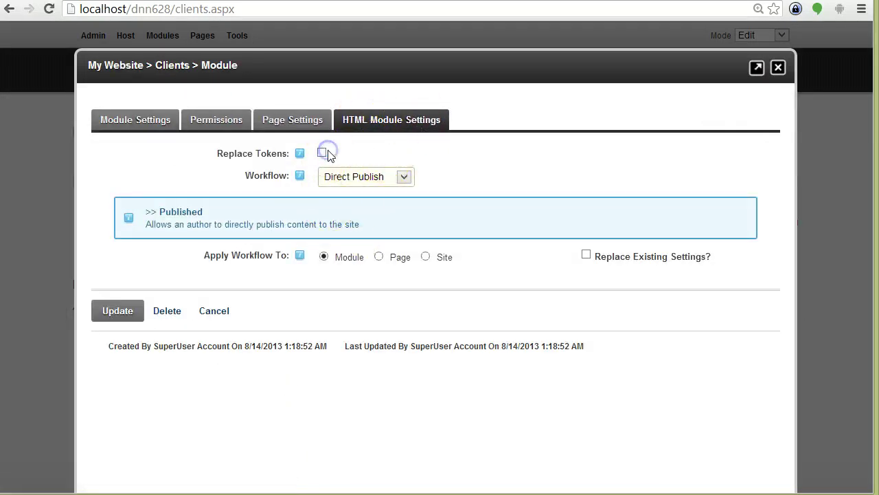
pyautogui.click(122, 315)
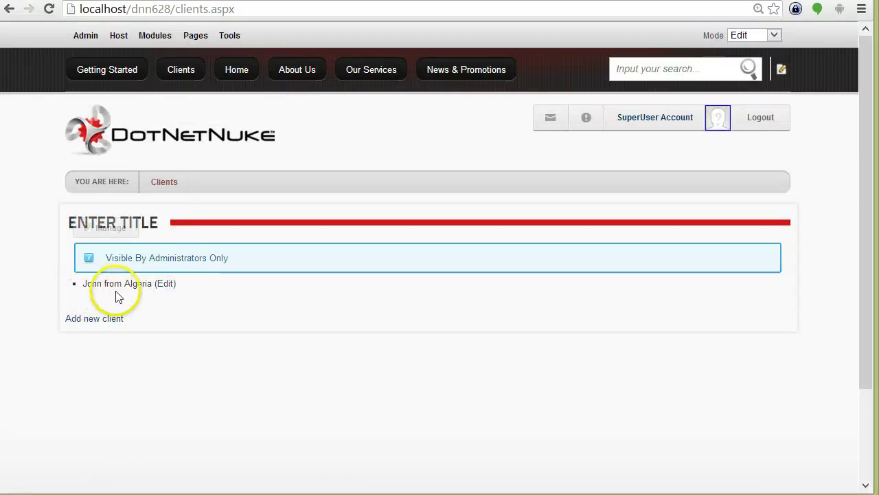
# - Follow the Edit link of the client from Algeria, check the id parameter in the page address, and return to the Clients page
pyautogui.click(170, 290)
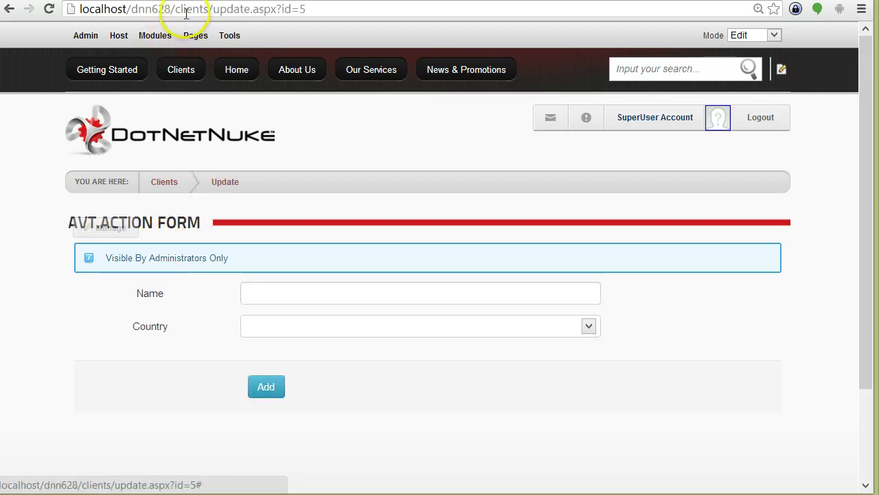
pyautogui.moveTo(180, 9); pyautogui.dragTo(319, 11)
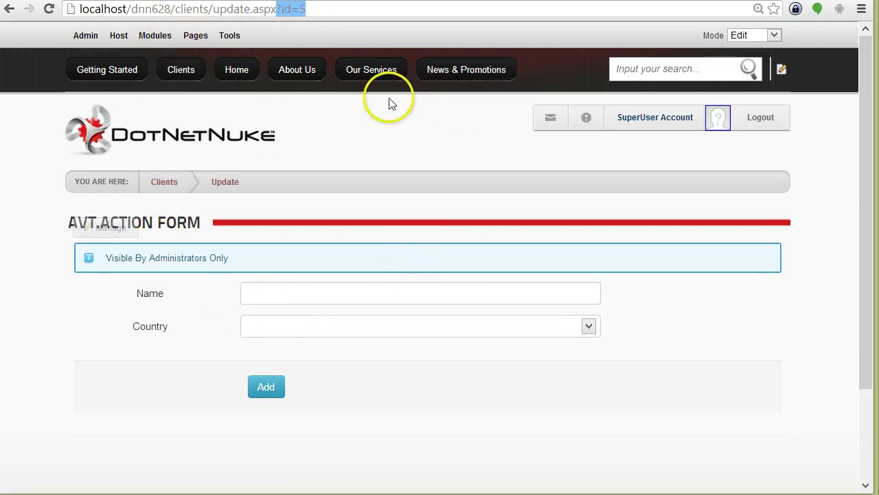
pyautogui.rightClick(382, 120)
pyautogui.click(399, 129)
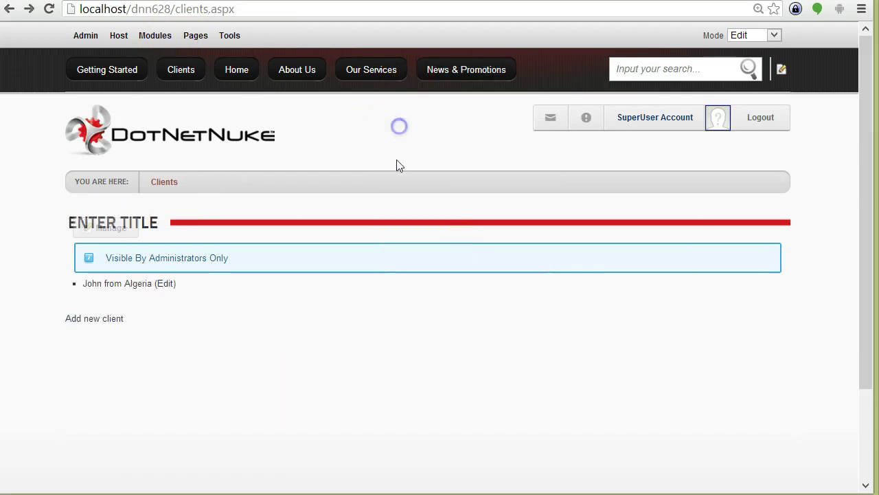
# - Add a new client by entering the client's name and choosing Bahrain as the country, then continue to the client list
pyautogui.click(89, 327)
pyautogui.click(274, 297)
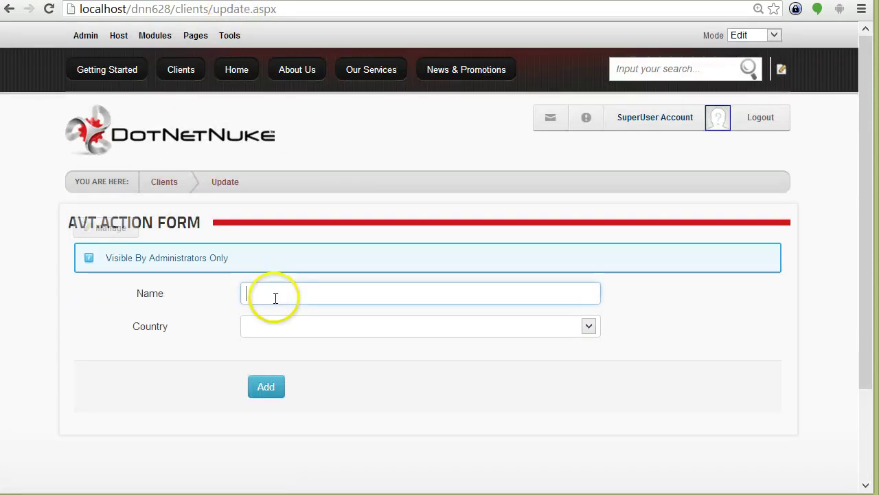
pyautogui.write('Mark')
pyautogui.press('Tab')
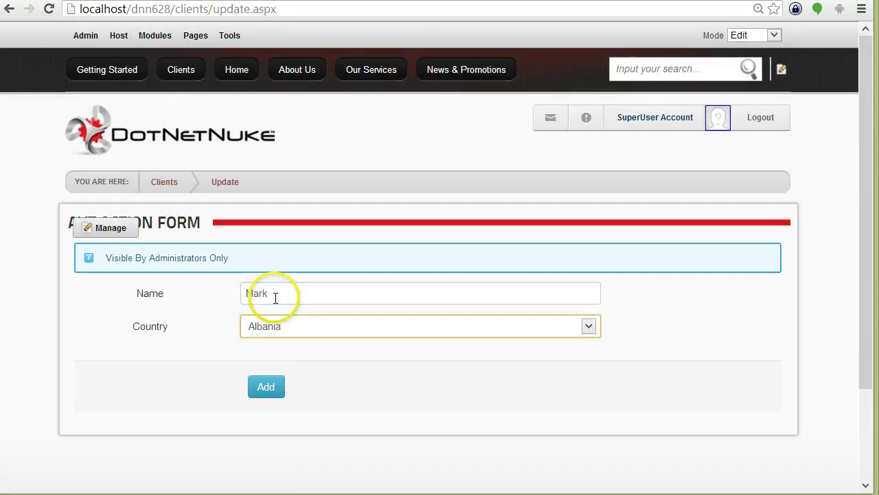
pyautogui.press('b')
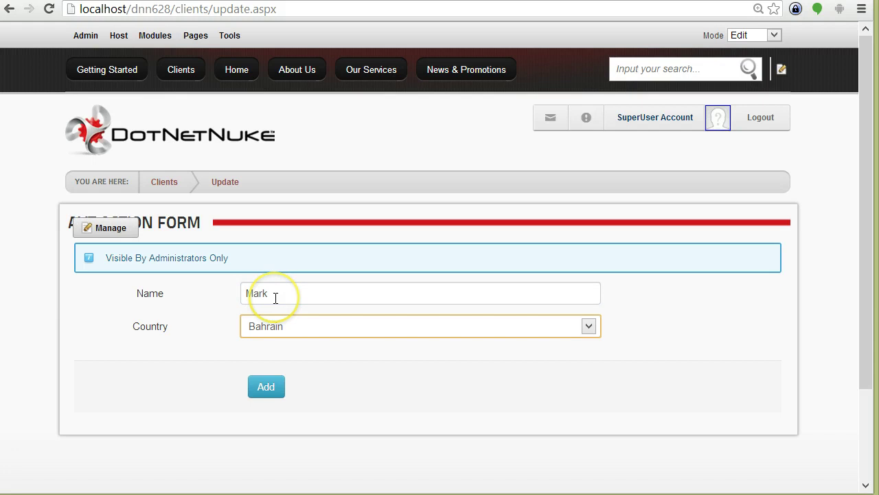
pyautogui.click(275, 375)
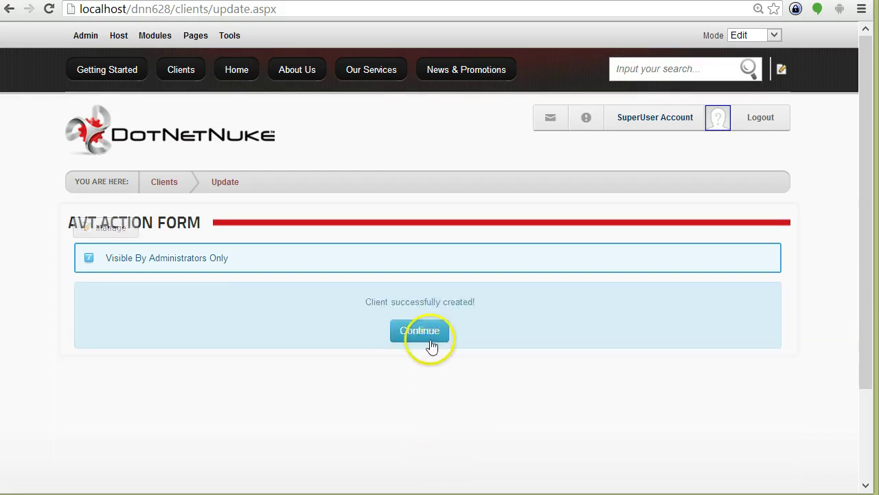
pyautogui.click(426, 331)
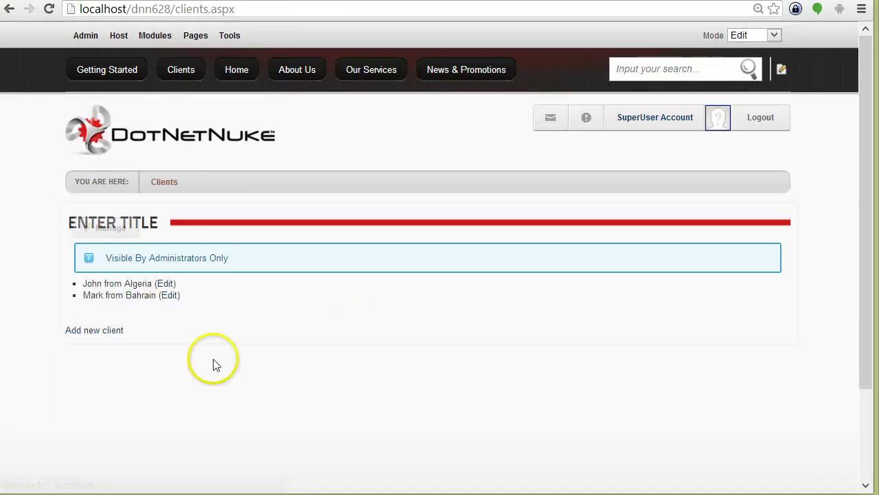
# - Follow the Edit link of the client from Bahrain, check the id in the page address, and return to the client list
pyautogui.moveTo(75, 289); pyautogui.dragTo(245, 319)
pyautogui.click(170, 295)
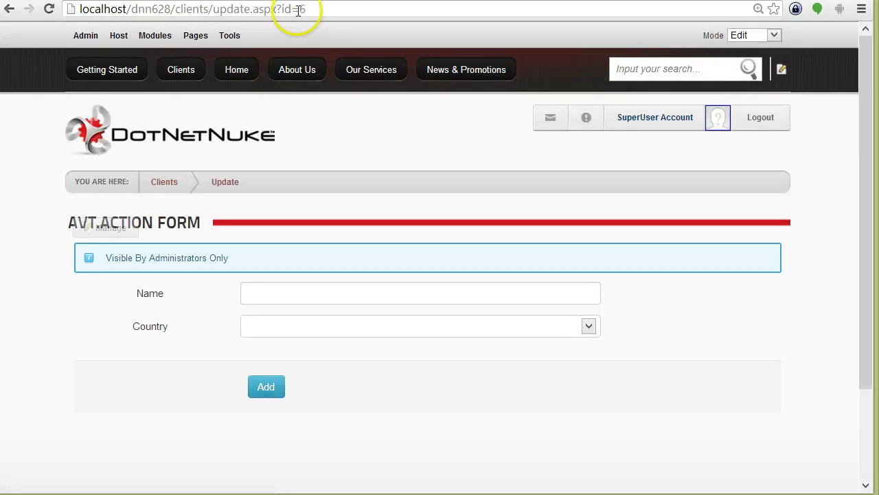
pyautogui.click(151, 358)
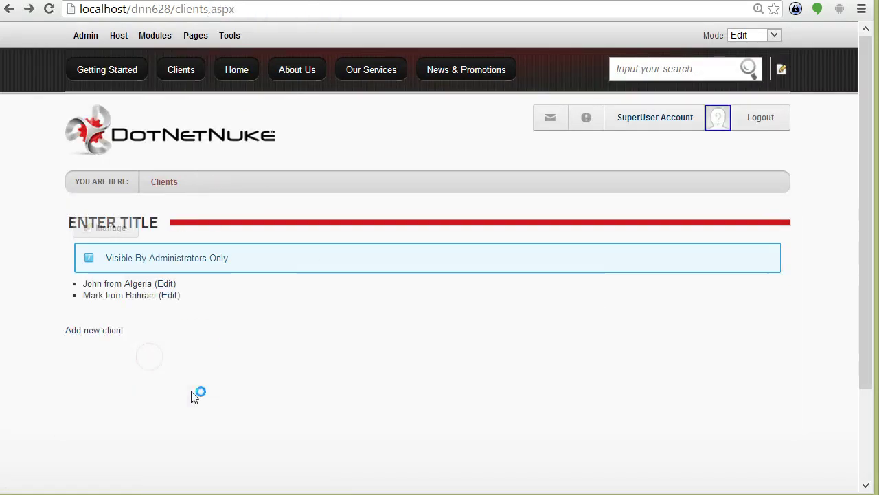
# - Open the new client form, review its fields and the On Init event in the Action Form settings, and close them
pyautogui.click(112, 330)
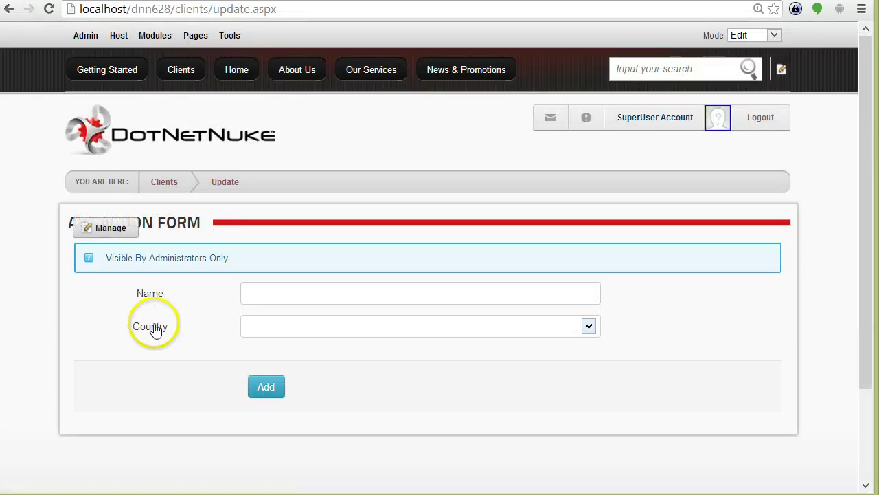
pyautogui.moveTo(110, 230)
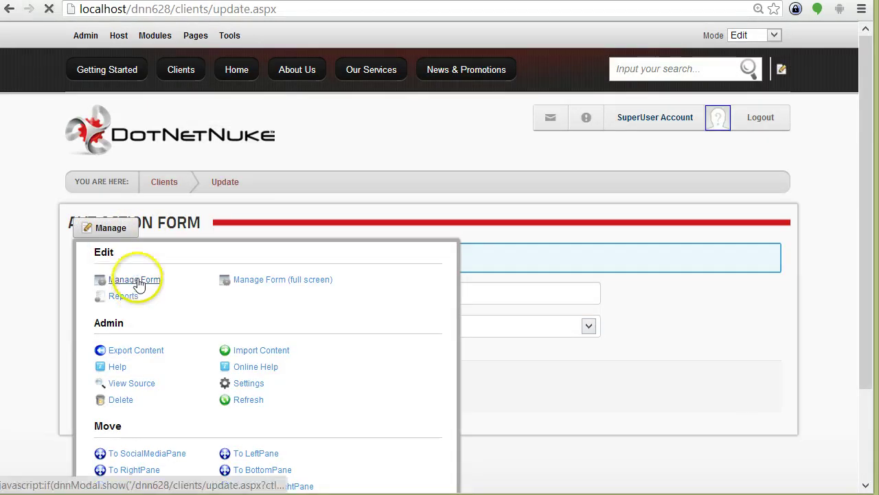
pyautogui.click(133, 281)
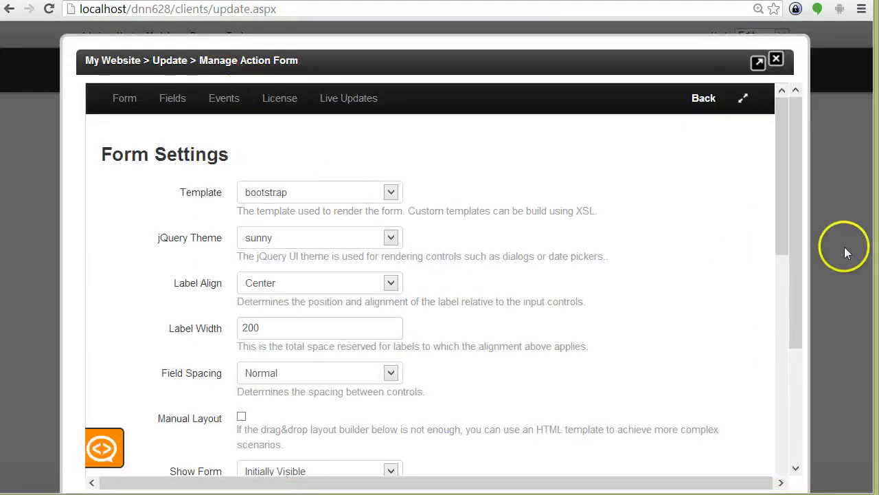
pyautogui.scroll(-1, 751, 320)
pyautogui.scroll(-6, 751, 319)
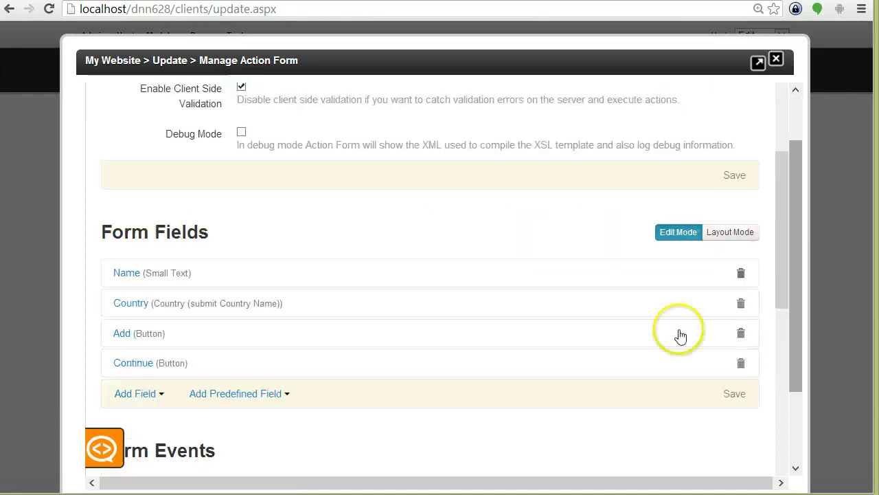
pyautogui.scroll(-2, 201, 378)
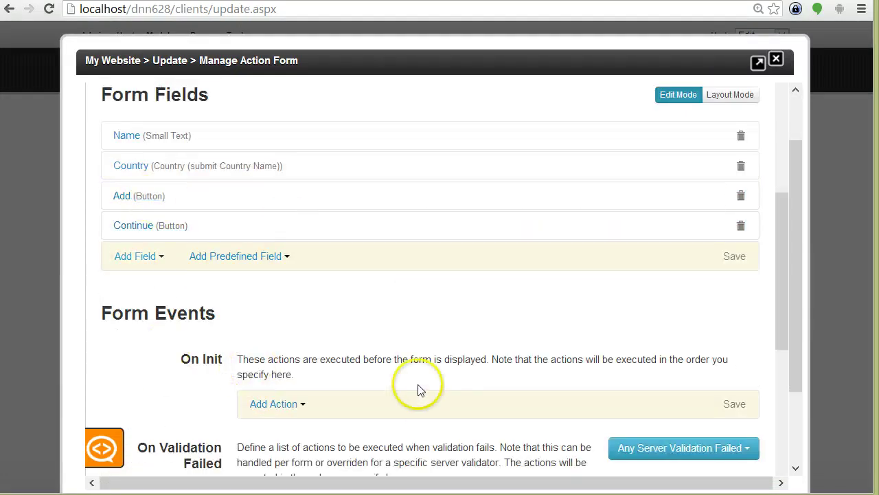
pyautogui.scroll(-1, 417, 384)
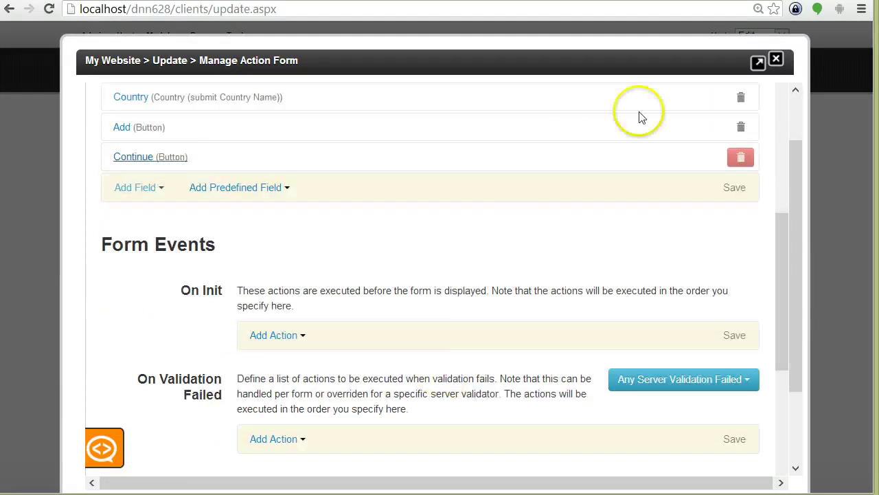
pyautogui.click(779, 60)
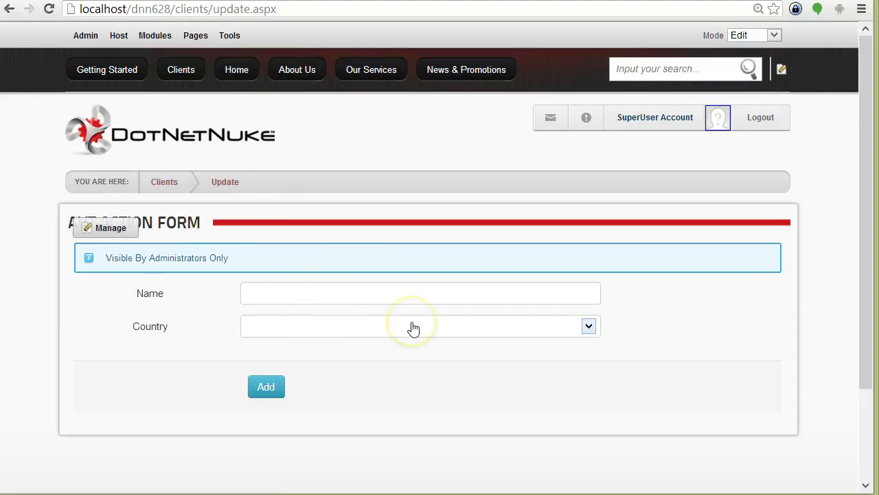
# - Start a copy of the Update page, name it New, and exclude it from the menu
pyautogui.click(373, 372)
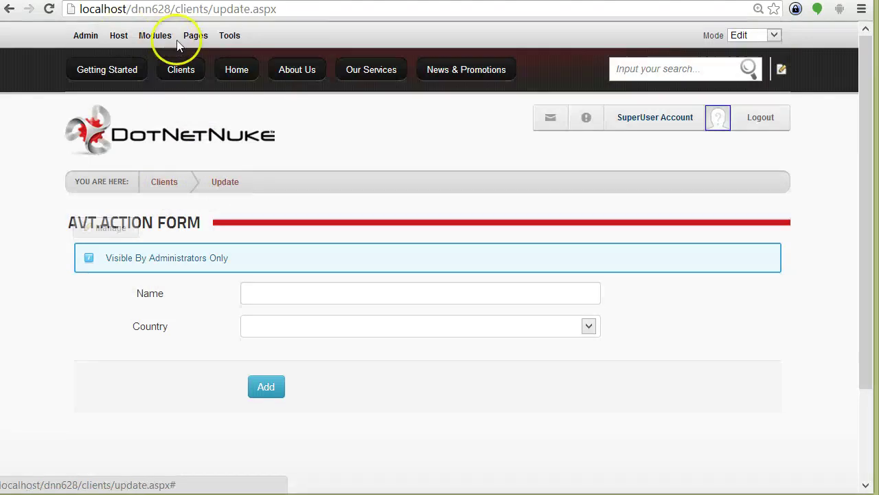
pyautogui.moveTo(195, 38)
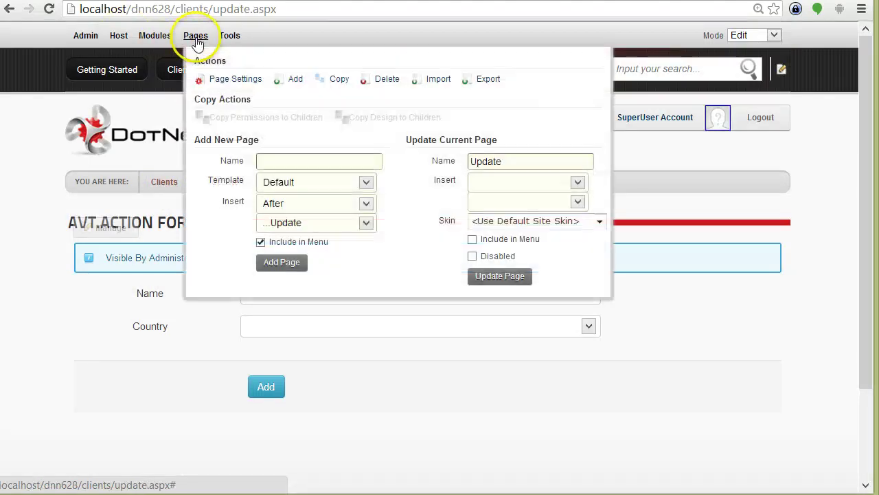
pyautogui.click(340, 79)
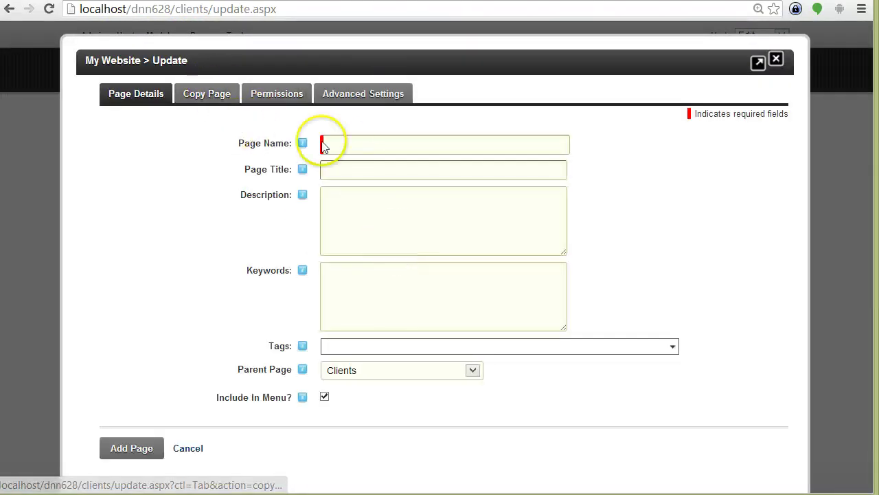
pyautogui.click(382, 142)
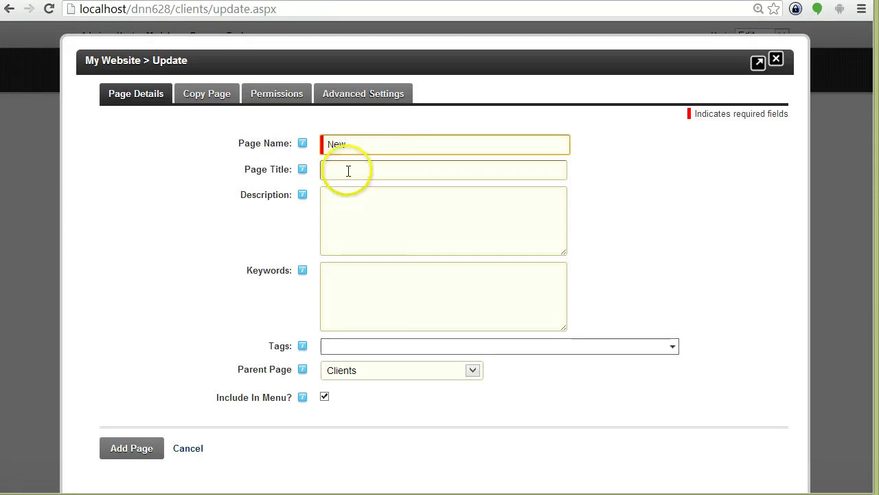
pyautogui.click(325, 398)
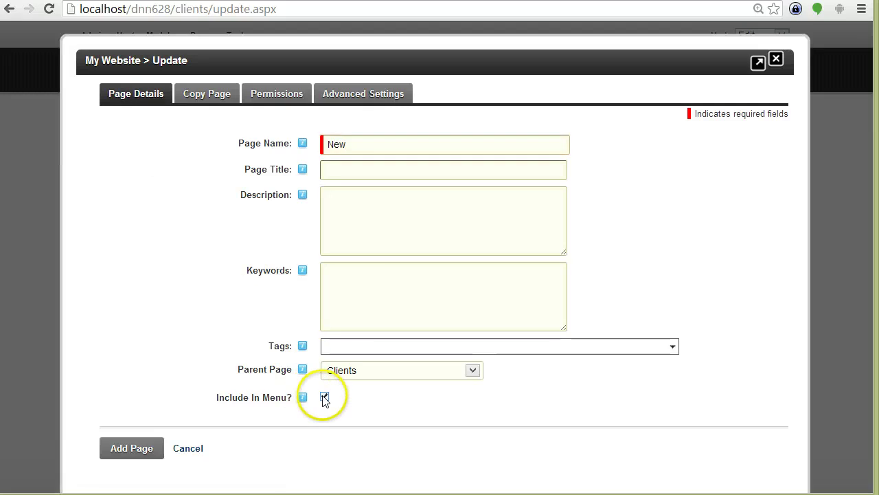
pyautogui.click(325, 398)
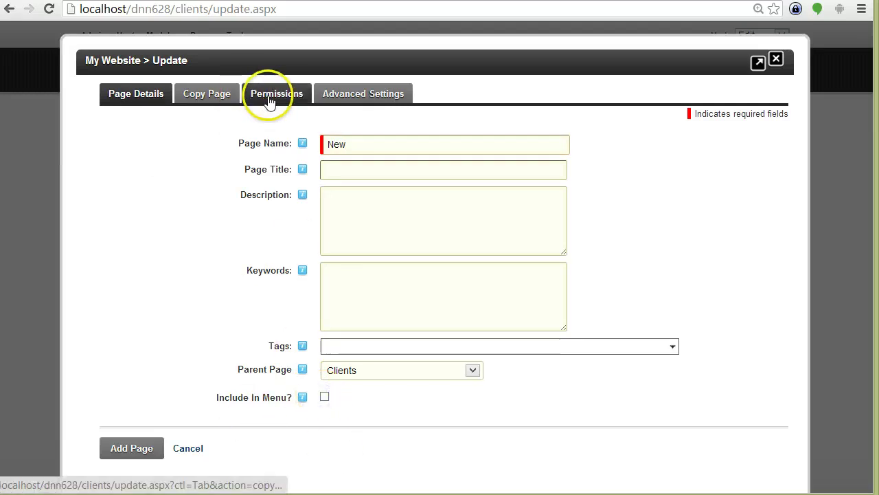
# - Keep Update as the source page with its Action Form module set to Copy, and add the page
pyautogui.click(215, 100)
pyautogui.click(472, 171)
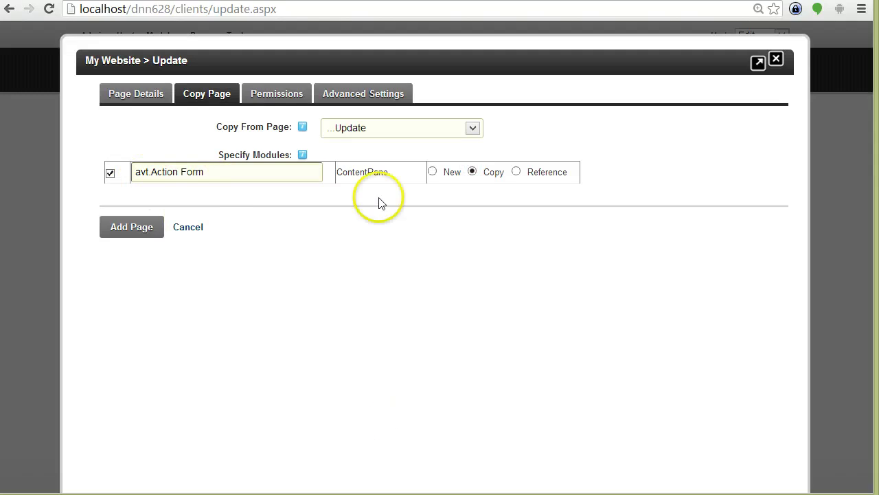
pyautogui.click(126, 229)
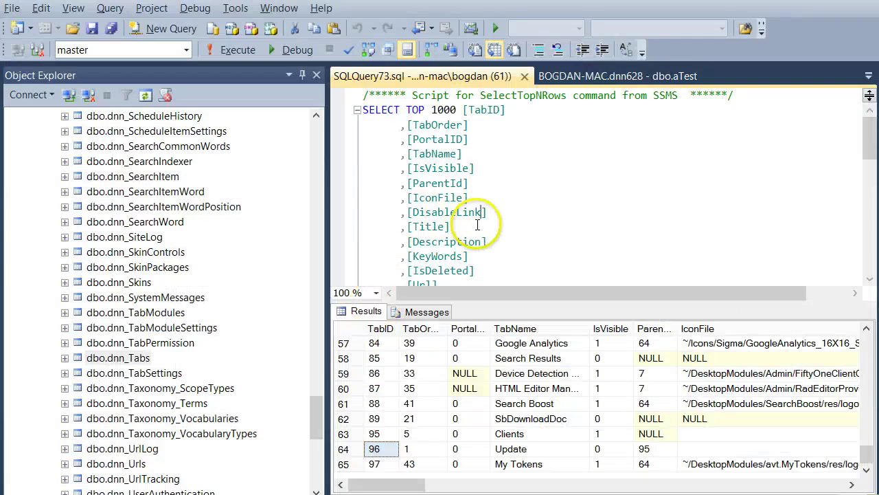
# - Switch to SQL Server Management Studio, rerun the dnn_Tabs query, and look up the TabID of the New page
pyautogui.press('F5')
pyautogui.moveTo(866, 344); pyautogui.dragTo(867, 457)
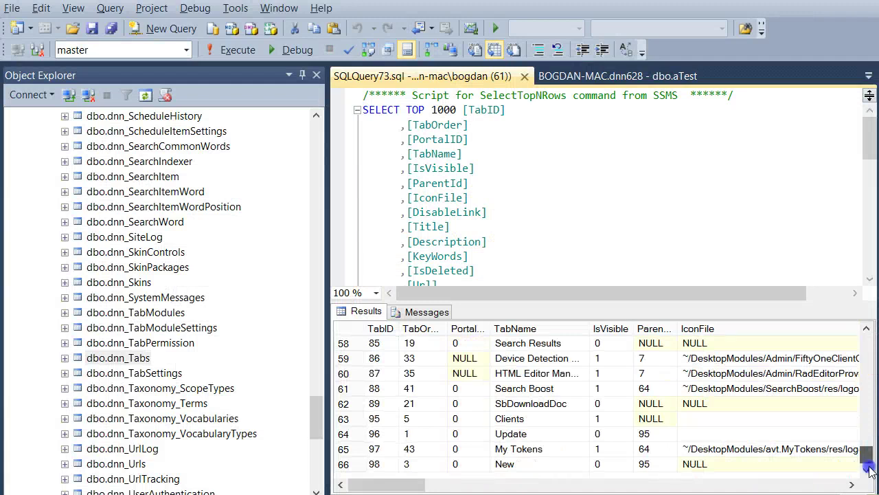
pyautogui.click(382, 465)
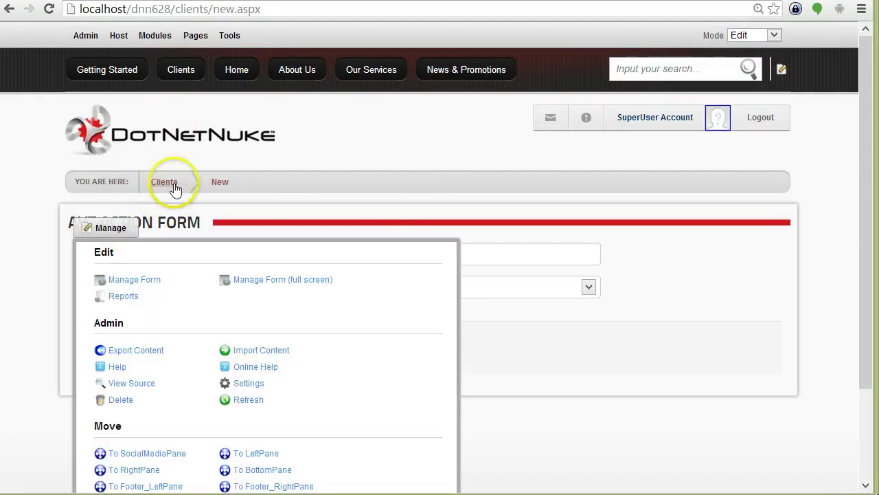
# - Return to the Clients page in the browser, point the HTML content's Add new client link to NavigateURL:98, and save it
pyautogui.click(169, 182)
pyautogui.moveTo(118, 231)
pyautogui.click(120, 278)
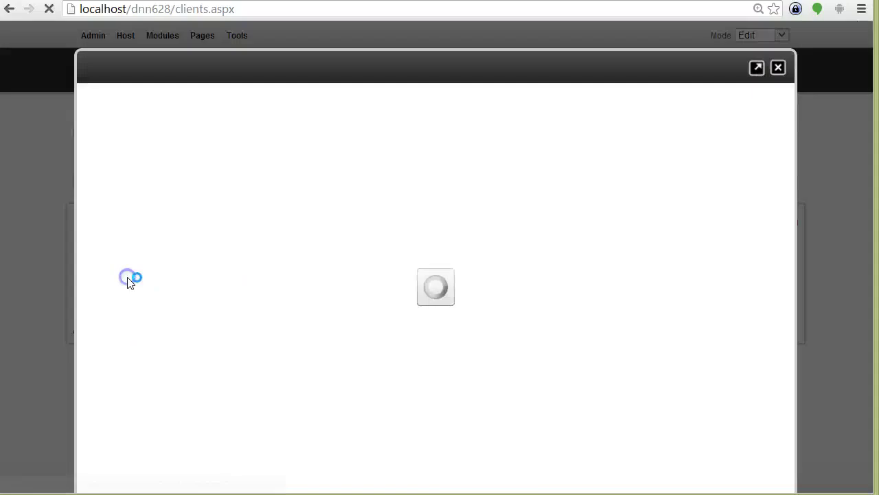
pyautogui.scroll(-1, 204, 376)
pyautogui.click(196, 354)
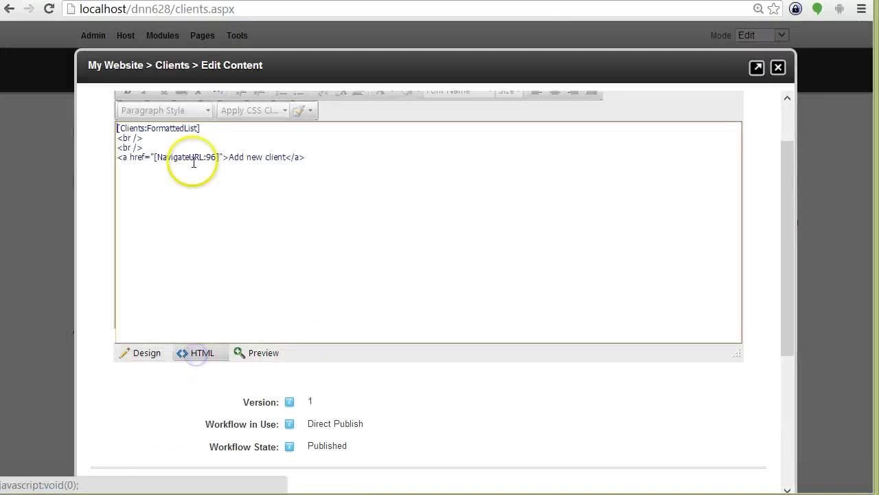
pyautogui.click(210, 157)
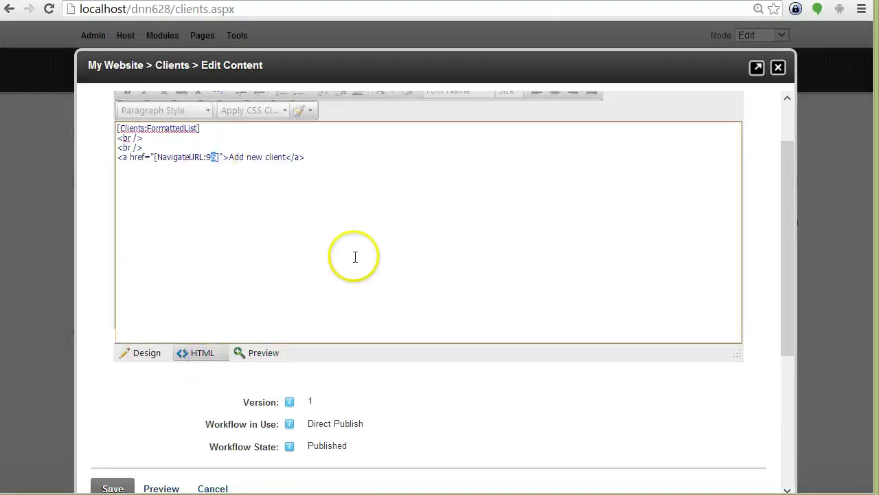
pyautogui.click(243, 199)
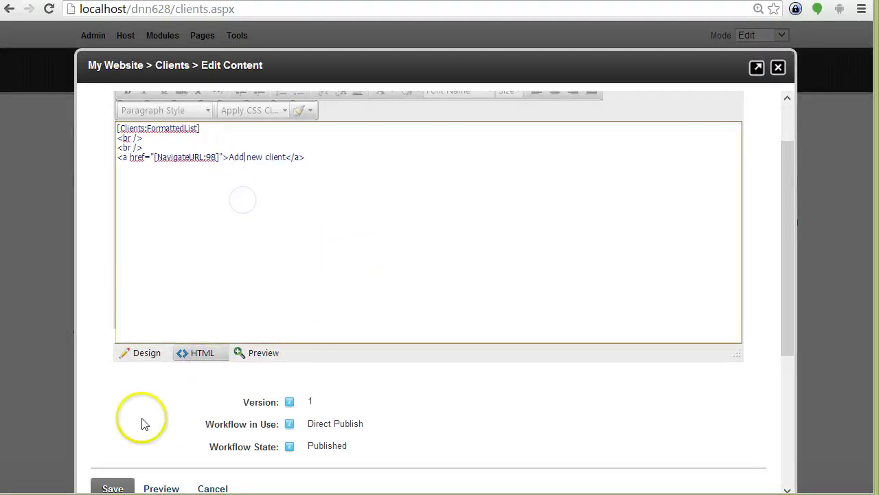
pyautogui.scroll(-1, 141, 422)
pyautogui.click(120, 426)
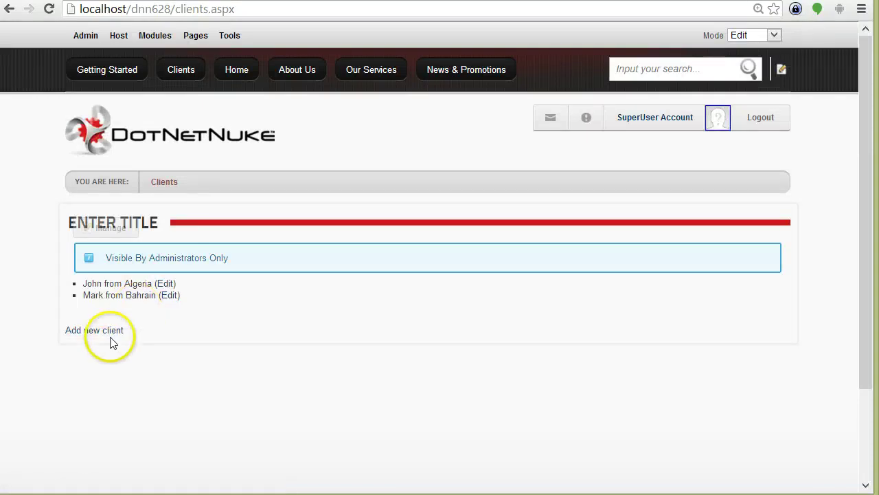
# - Follow the Add new client link, add a client with a name and the country Belize, and continue to the client list
pyautogui.click(91, 331)
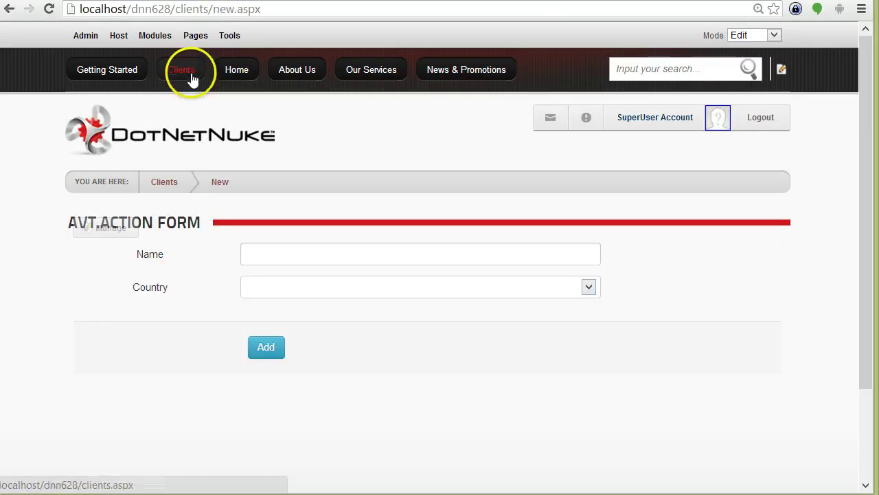
pyautogui.moveTo(180, 8); pyautogui.dragTo(261, 9)
pyautogui.click(362, 252)
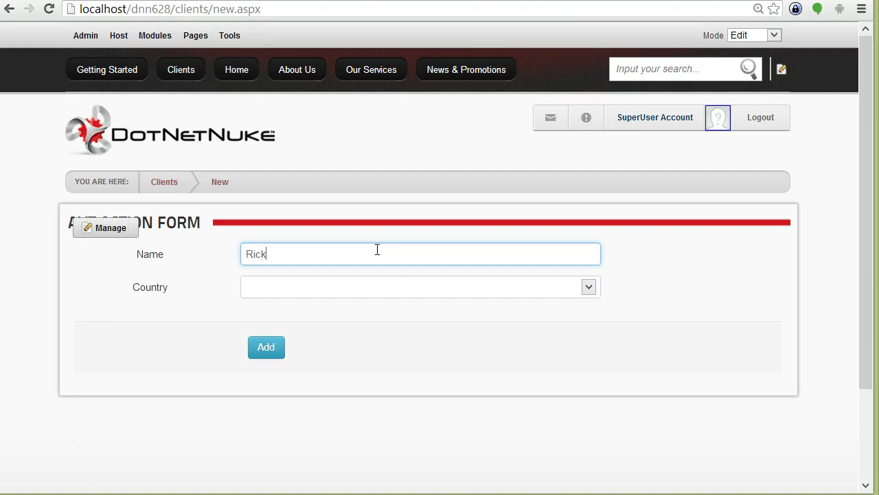
pyautogui.press('Tab')
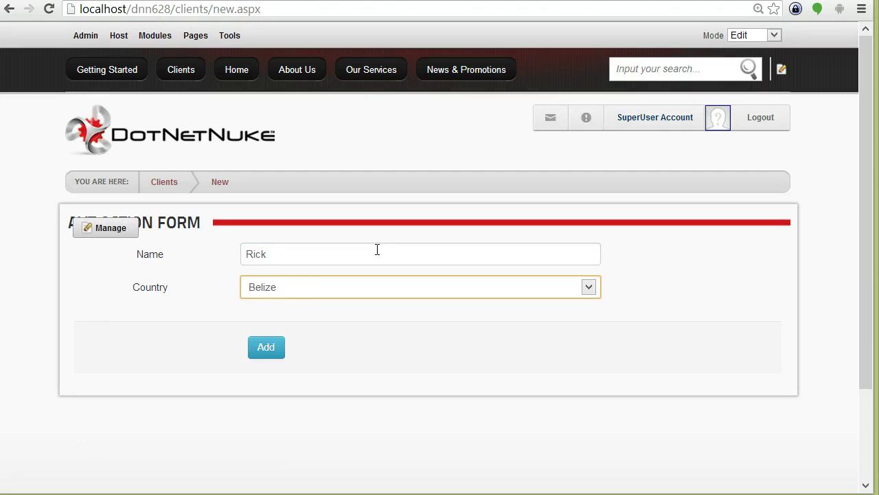
pyautogui.click(265, 347)
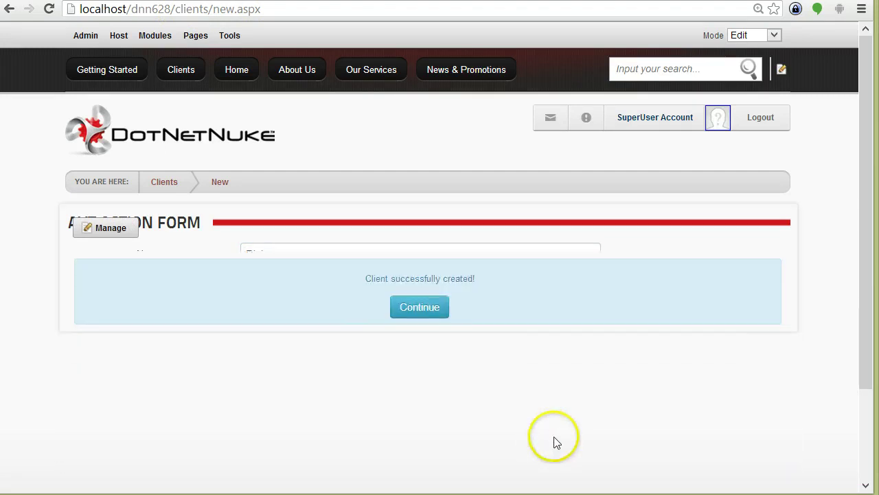
pyautogui.click(415, 288)
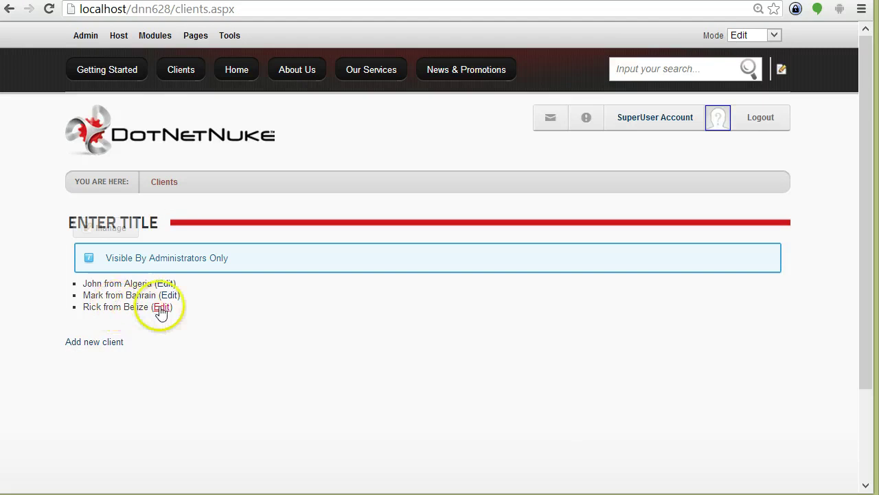
# - Follow the Edit link of the client from Algeria and open the form fields in the Update page's Action Form settings
pyautogui.click(166, 283)
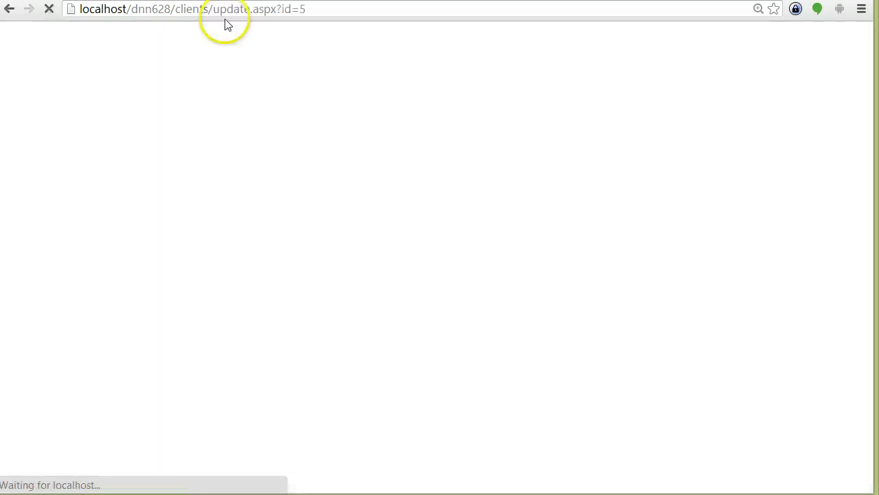
pyautogui.moveTo(213, 9); pyautogui.dragTo(251, 9)
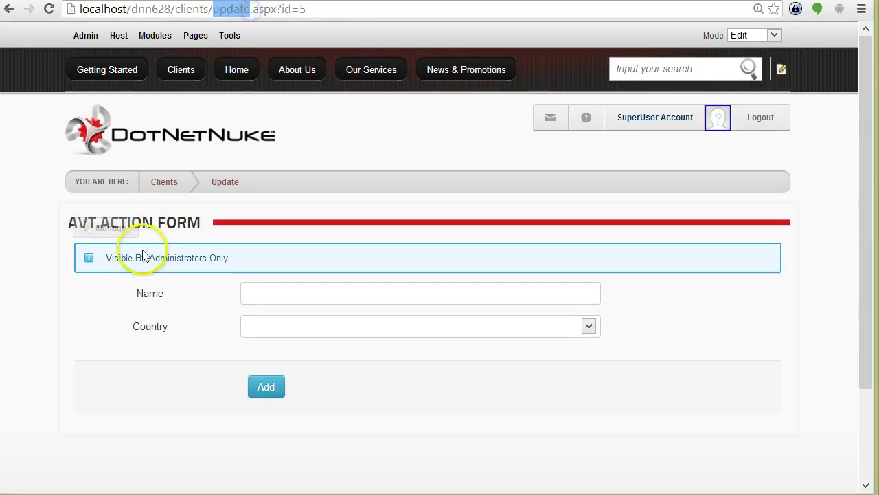
pyautogui.moveTo(112, 226)
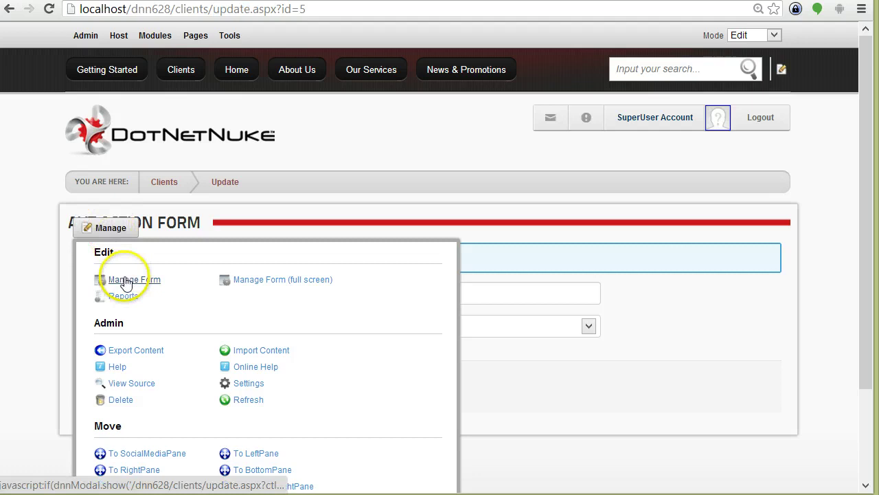
pyautogui.click(129, 280)
pyautogui.scroll(-3, 485, 251)
pyautogui.scroll(-5, 485, 252)
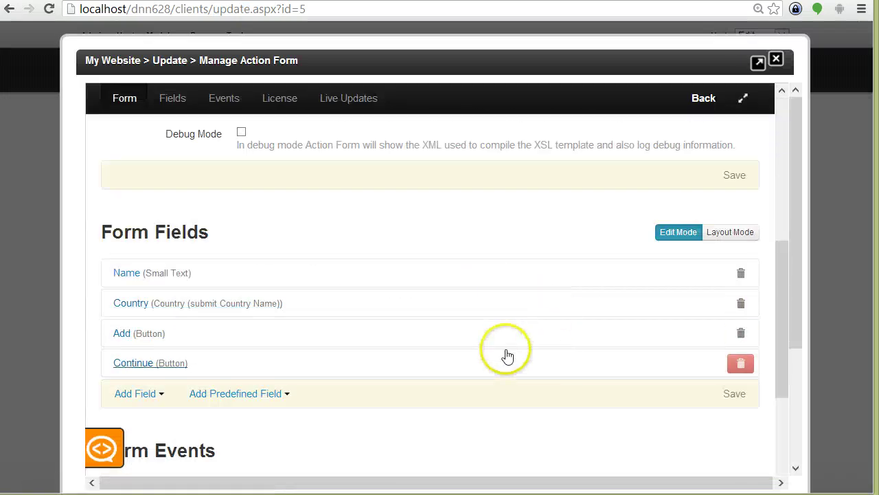
# - Retitle the form's Add button as Update
pyautogui.click(171, 344)
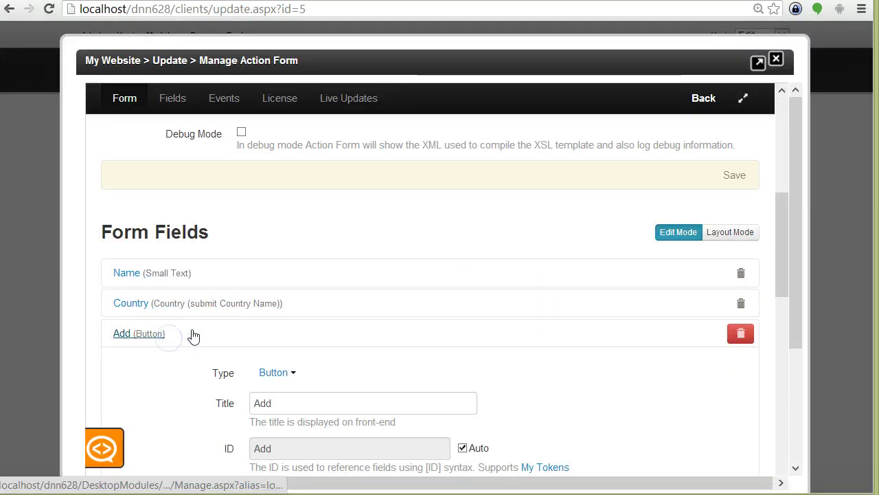
pyautogui.click(191, 336)
pyautogui.scroll(-2, 206, 275)
pyautogui.click(204, 208)
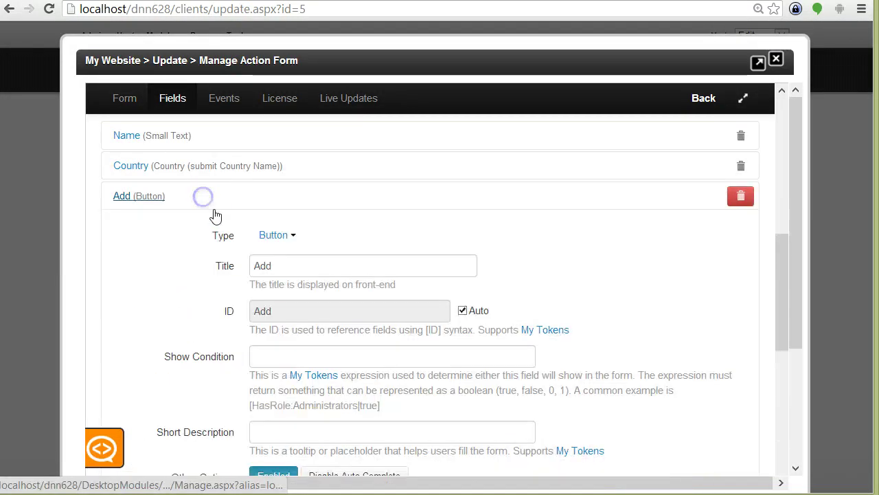
pyautogui.moveTo(308, 265); pyautogui.dragTo(172, 265)
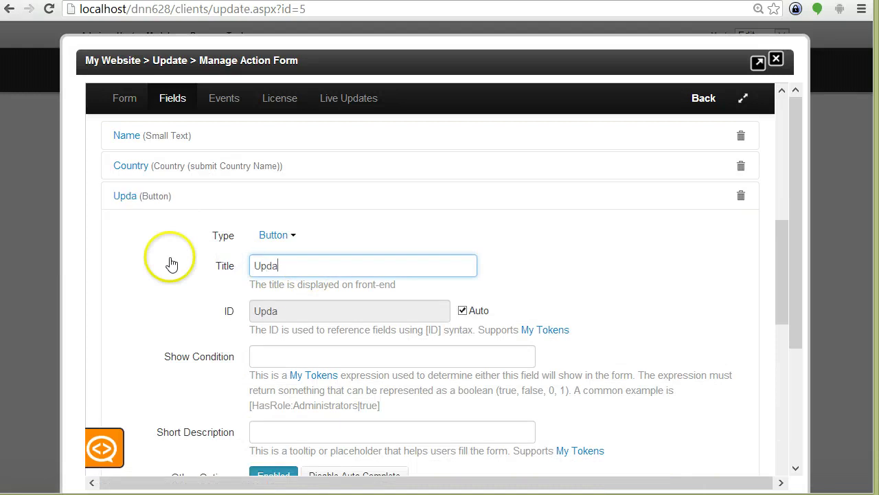
pyautogui.write('Update')
# - In the button's Run SQL Query action, rewrite the start of the INSERT statement as UPDATE aTest SET Name = '[Name]'
pyautogui.scroll(-5, 227, 316)
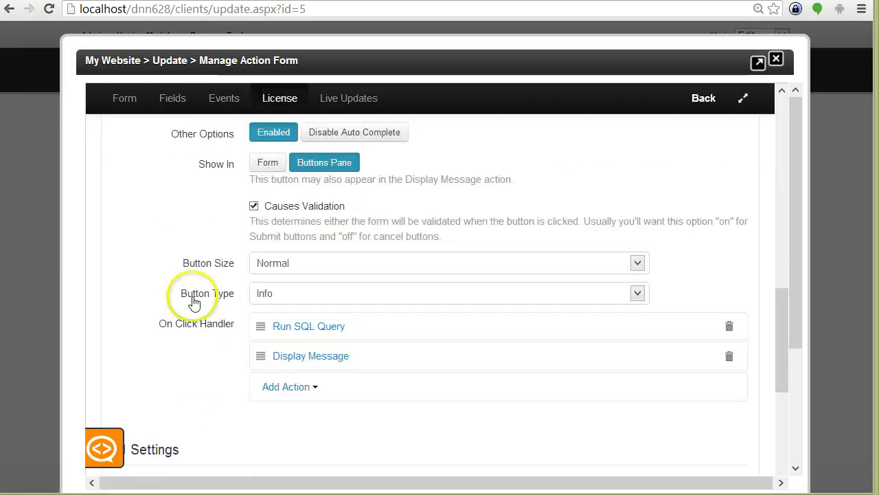
pyautogui.click(289, 324)
pyautogui.scroll(-4, 436, 358)
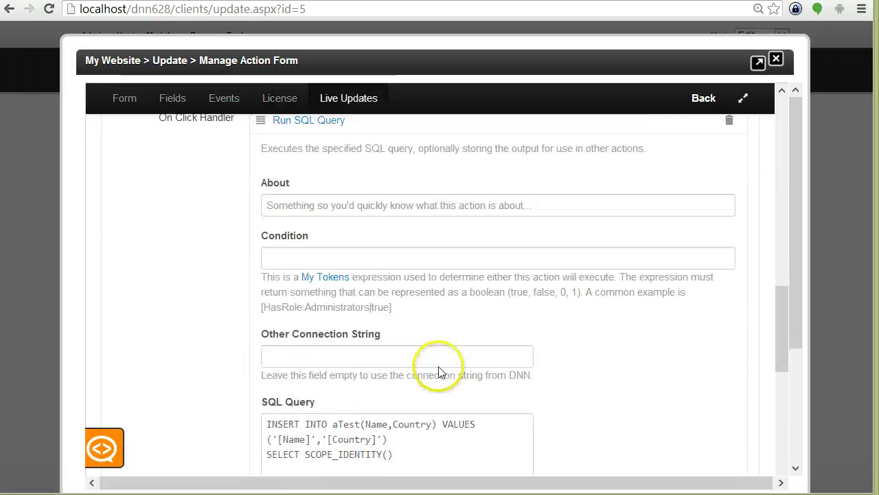
pyautogui.scroll(-2, 435, 362)
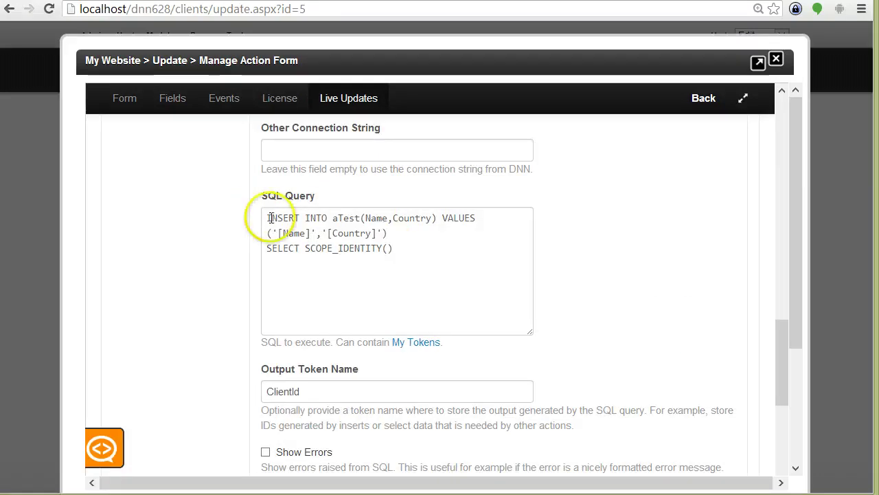
pyautogui.click(312, 218)
pyautogui.doubleClick(288, 215)
pyautogui.press('BackSpace')
pyautogui.write('UPDATE')
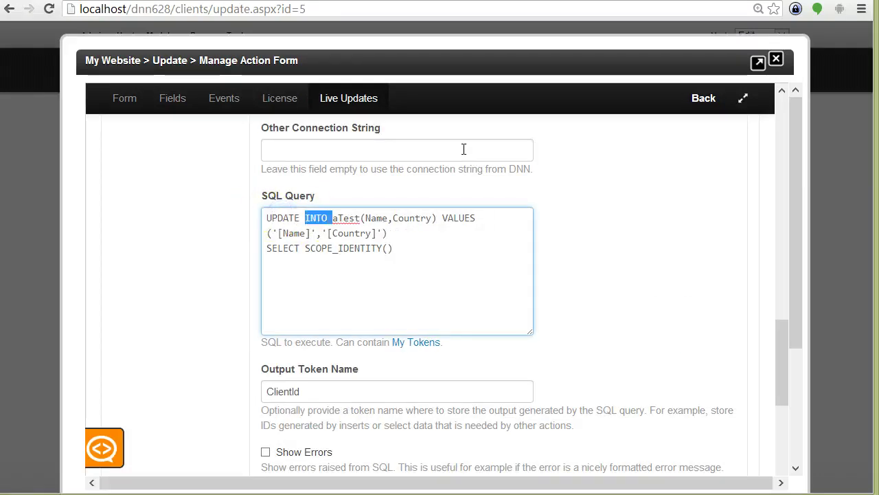
pyautogui.press('BackSpace')
pyautogui.write('SET')
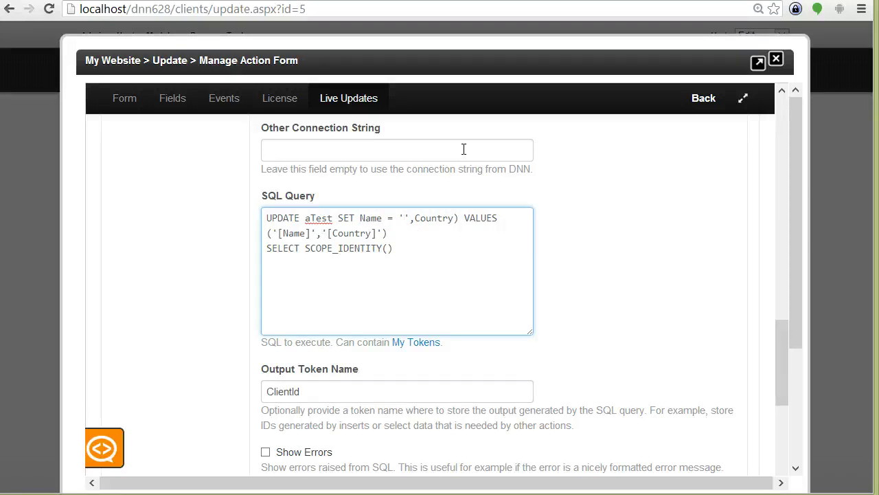
pyautogui.write('e')
pyautogui.press('Right')
pyautogui.press('Right')
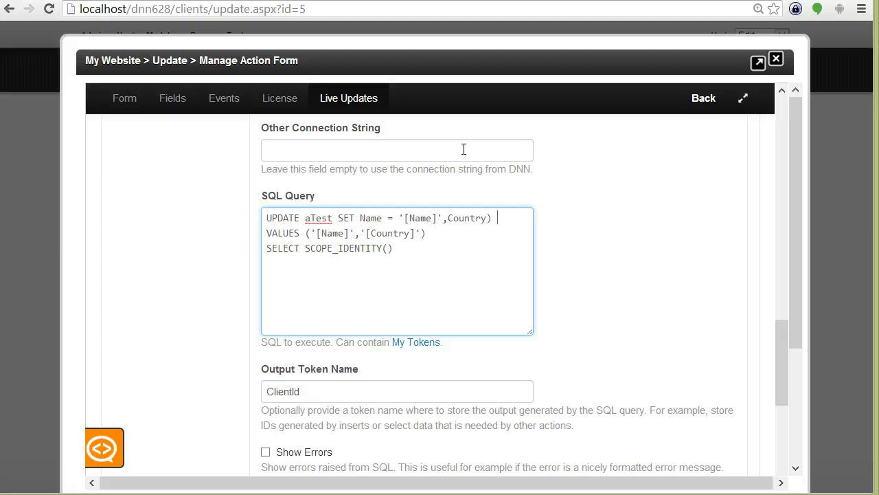
# - In the SQL query, replace the rest of the column list and the start of the VALUES clause so it reads Country='[Country]'
pyautogui.press('Left')
pyautogui.press('Left')
pyautogui.hotkey('shift', 'Down')
pyautogui.hotkey('shift', 'Left')
pyautogui.hotkey('shift', 'Left')
pyautogui.hotkey('shift', 'Left')
pyautogui.hotkey('shift', 'Left')
pyautogui.hotkey('shift', 'Left')
pyautogui.hotkey('shift', 'Left')
pyautogui.hotkey('shift', 'Left')
pyautogui.hotkey('shift', 'Left')
pyautogui.hotkey('shift', 'Left')
pyautogui.hotkey('shift', 'Left')
pyautogui.hotkey('shift', 'Left')
pyautogui.hotkey('shift', 'Left')
pyautogui.hotkey('shift', 'Left')
pyautogui.hotkey('shift', 'Left')
pyautogui.hotkey('shift', 'Left')
pyautogui.hotkey('shift', 'Left')
pyautogui.hotkey('shift', 'Left')
pyautogui.hotkey('shift', 'Left')
pyautogui.hotkey('shift', 'Left')
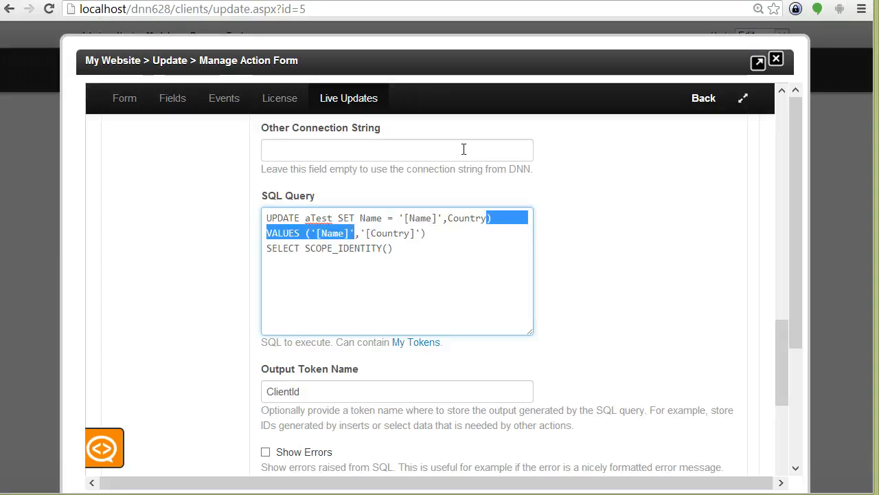
pyautogui.write("='[Country")
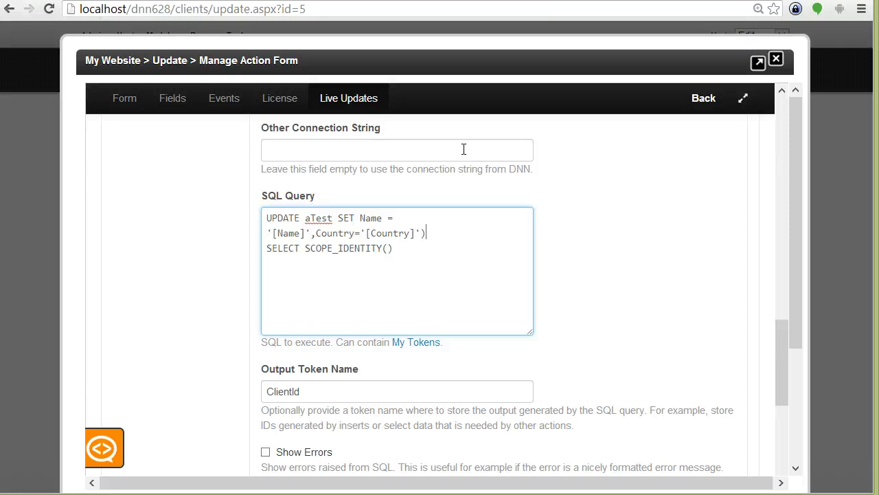
# - Replace the closing parenthesis and the SELECT SCOPE_IDENTITY() line of the query with WHERE Id = [QueryString:id]
pyautogui.hotkey('shift', 'Home')
pyautogui.hotkey('shift', 'Left')
pyautogui.write('wh')
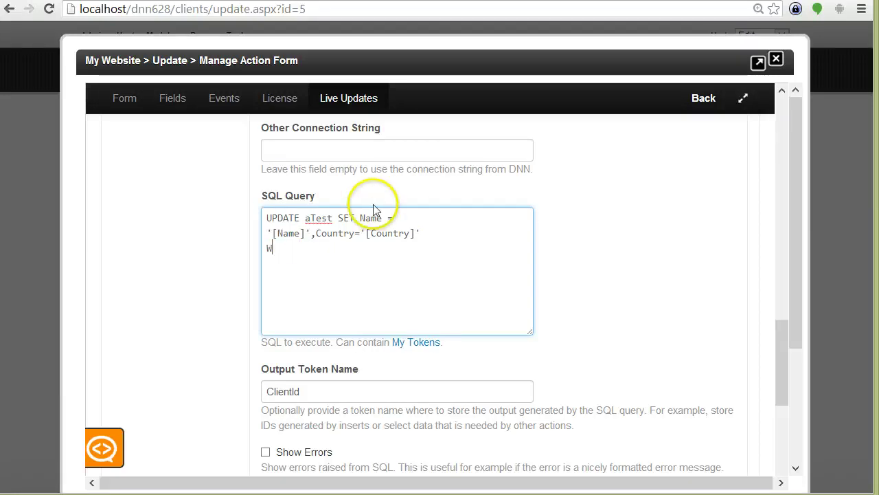
pyautogui.write('HERE Id = [Query')
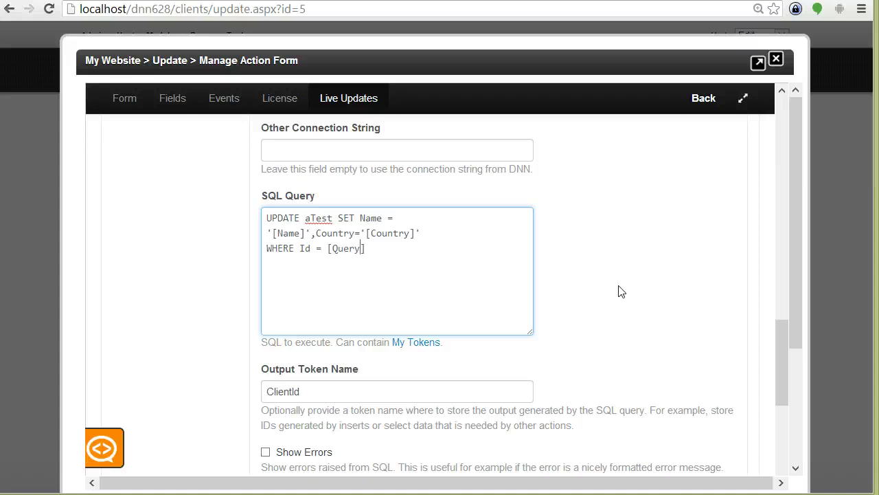
pyautogui.write('ing;')
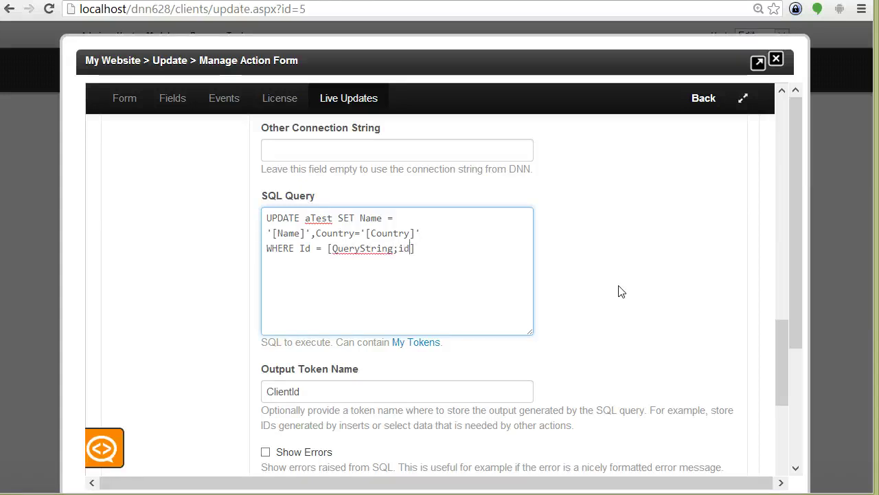
pyautogui.press('BackSpace')
pyautogui.write(':')
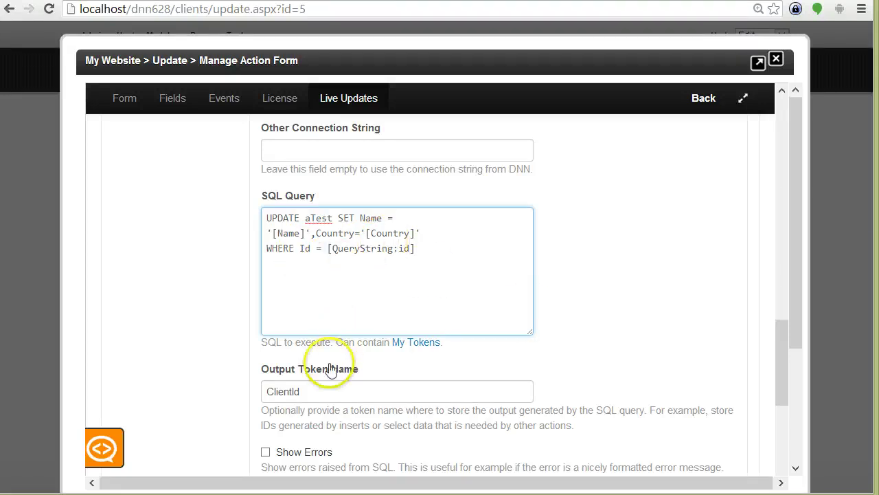
# - Clear the Run SQL Query action's output token name and save the form fields
pyautogui.moveTo(322, 384); pyautogui.dragTo(272, 365)
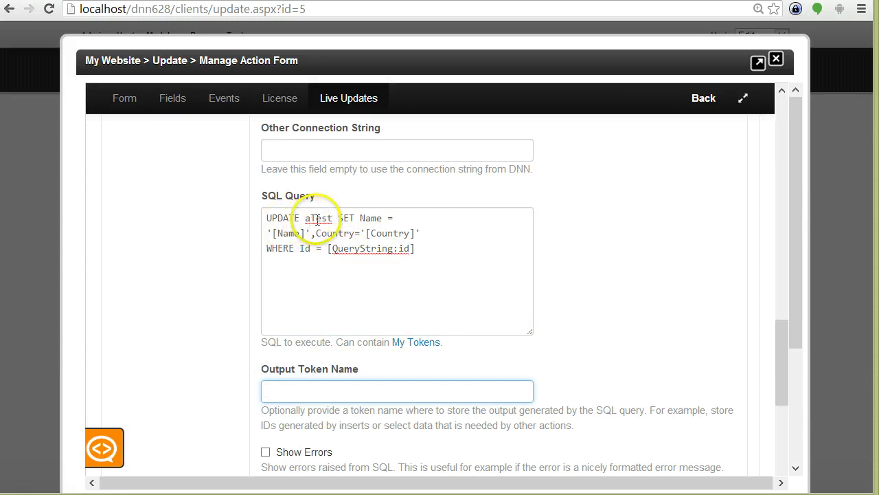
pyautogui.click(313, 218)
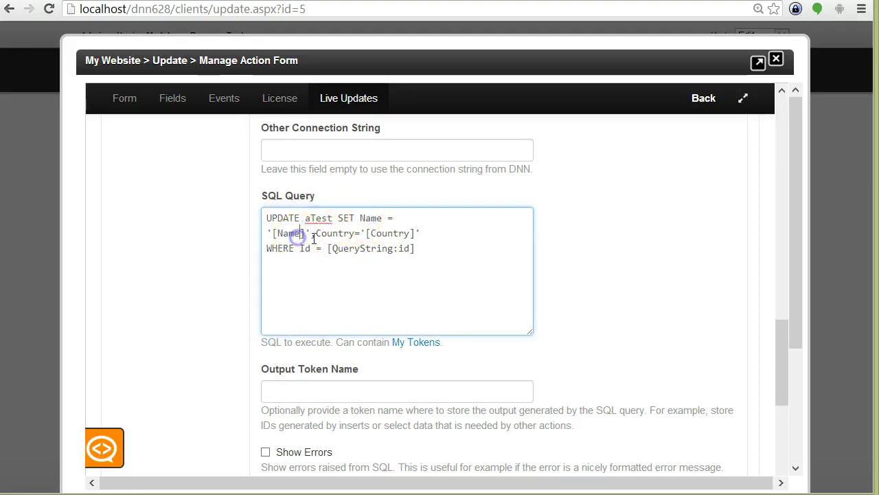
pyautogui.doubleClick(326, 234)
pyautogui.click(439, 232)
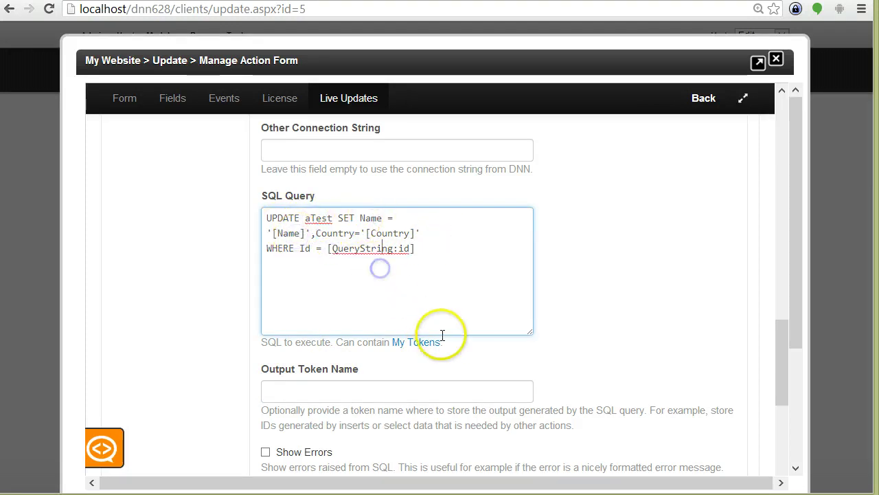
pyautogui.scroll(-5, 444, 336)
pyautogui.scroll(-4, 502, 390)
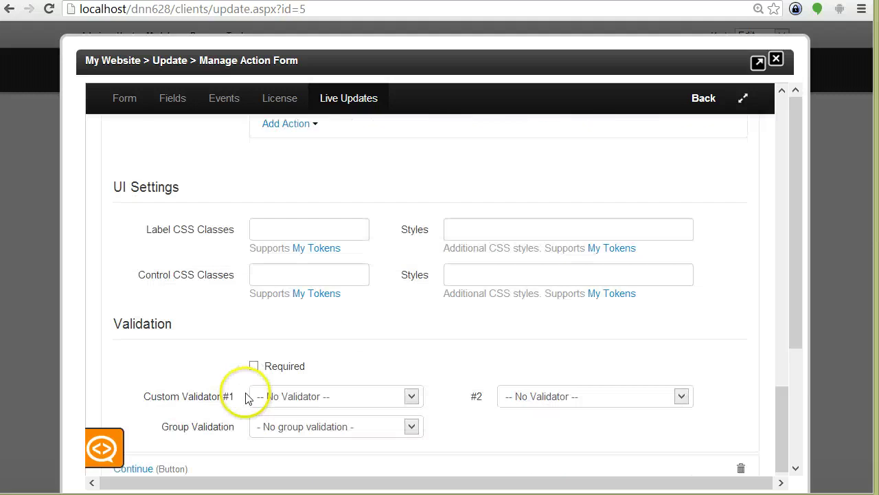
pyautogui.click(734, 294)
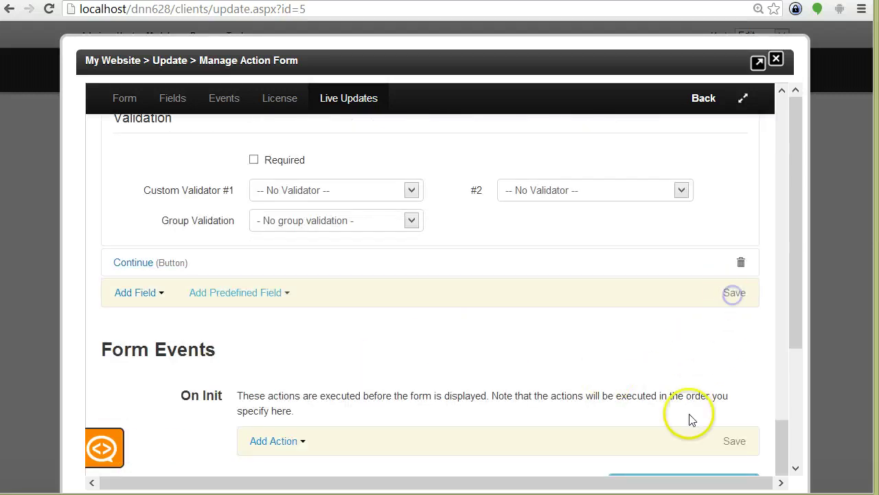
# - Change the Update button's Display Message text to "Client successfully updated!" and save the form fields
pyautogui.scroll(12, 333, 268)
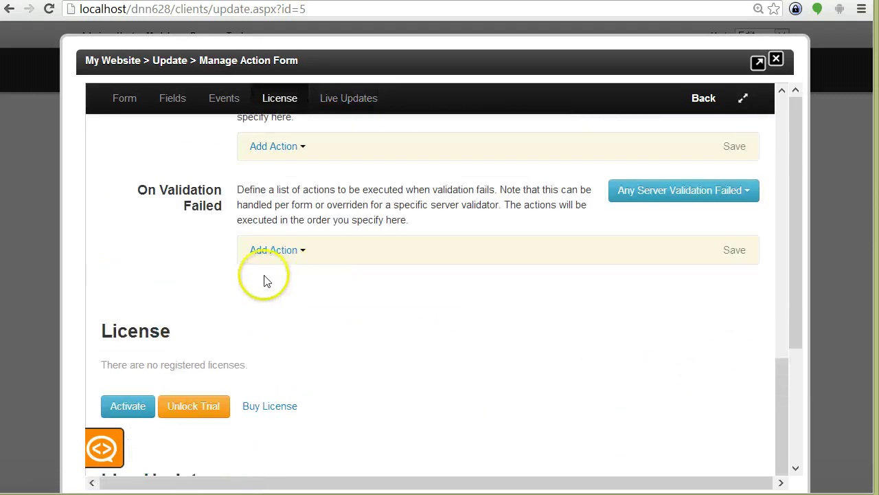
pyautogui.click(192, 283)
pyautogui.scroll(-8, 269, 305)
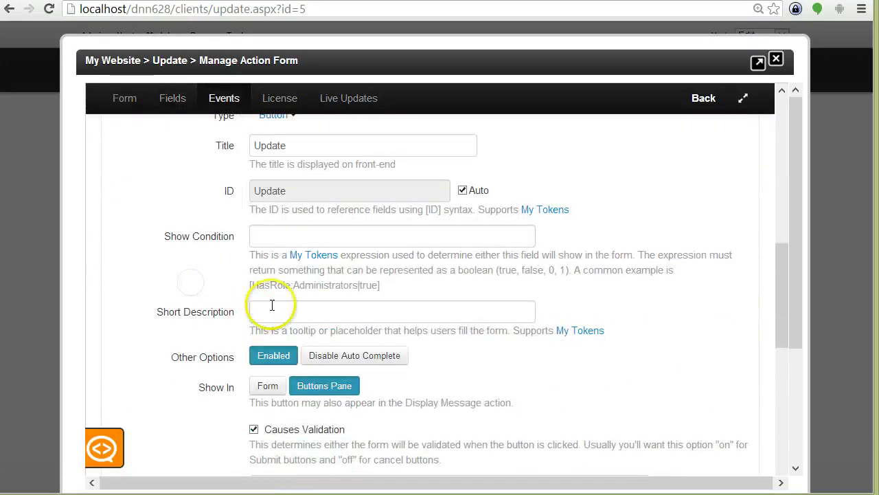
pyautogui.click(346, 304)
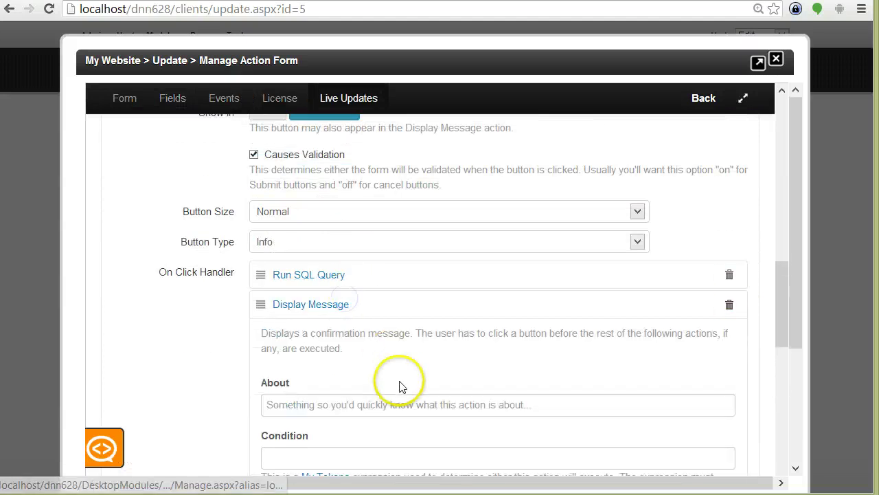
pyautogui.scroll(-4, 403, 387)
pyautogui.doubleClick(526, 341)
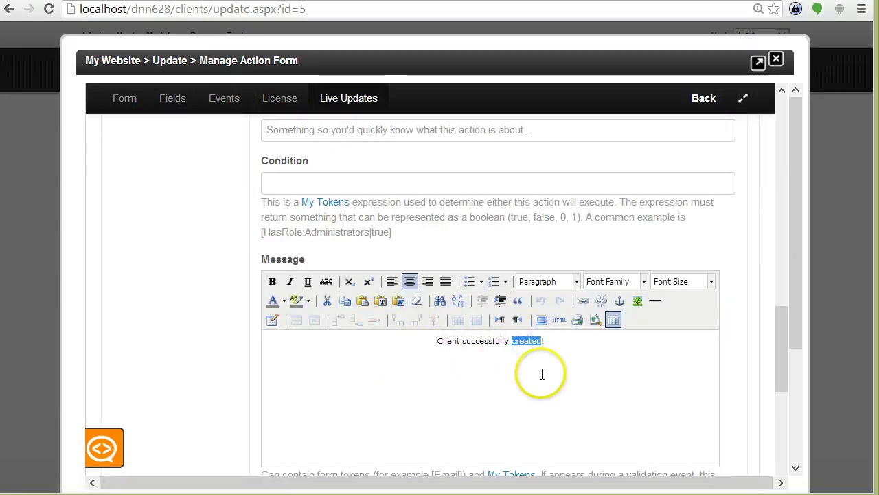
pyautogui.write('updated!')
pyautogui.scroll(-9, 585, 359)
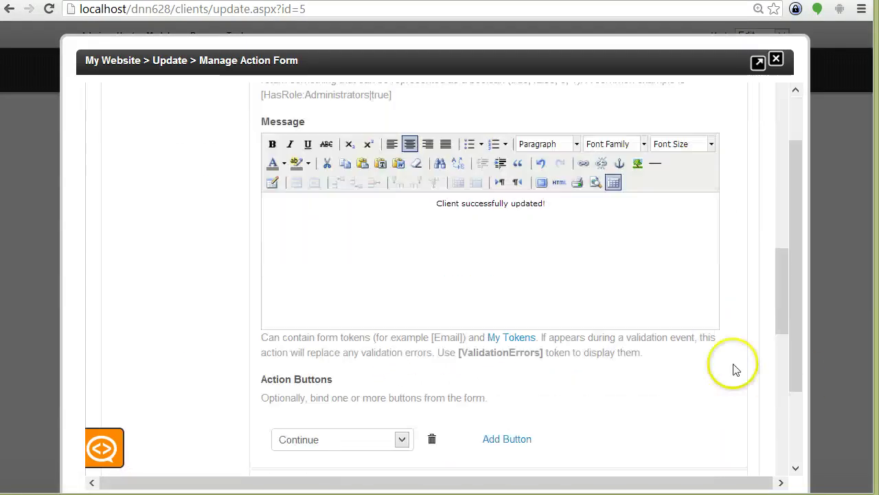
pyautogui.click(722, 381)
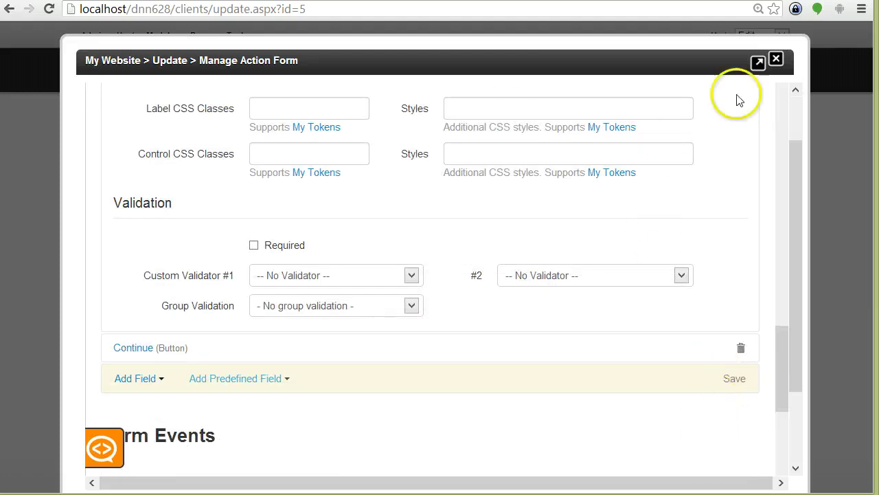
# - Close the form settings, return to the Clients page and follow the Edit link of the client from Algeria
pyautogui.click(786, 68)
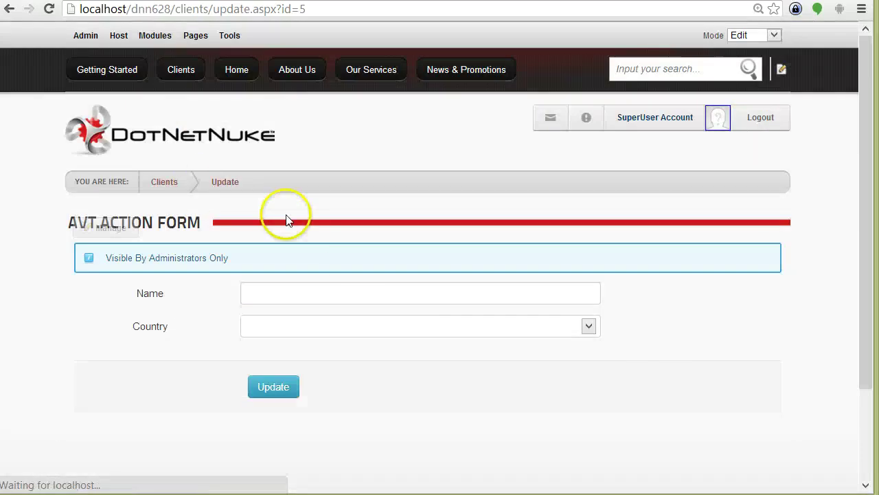
pyautogui.click(165, 182)
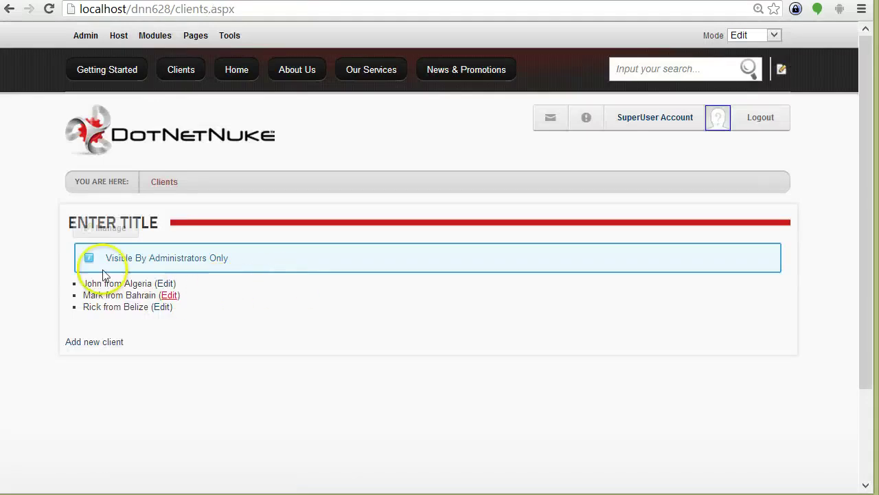
pyautogui.click(166, 283)
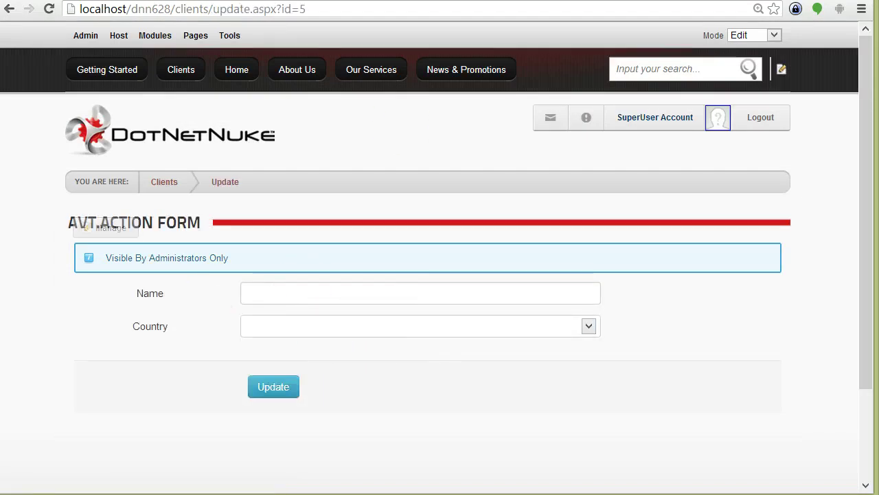
# - Examine whether the Name and Country fields of the update form are prefilled with the client's data
pyautogui.click(298, 295)
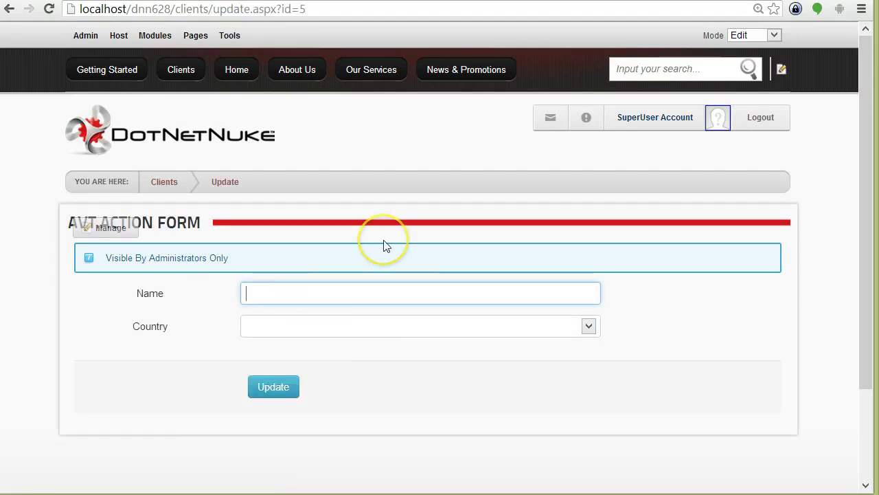
pyautogui.click(281, 326)
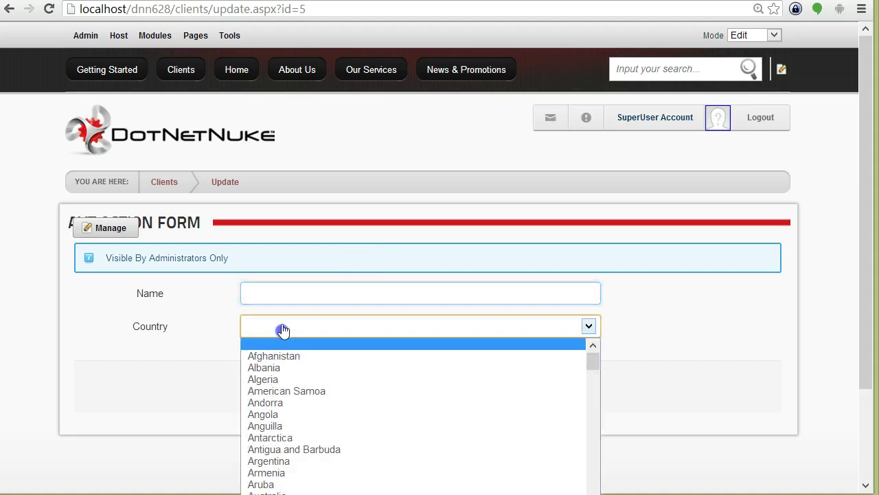
pyautogui.click(271, 287)
pyautogui.click(284, 327)
pyautogui.click(262, 278)
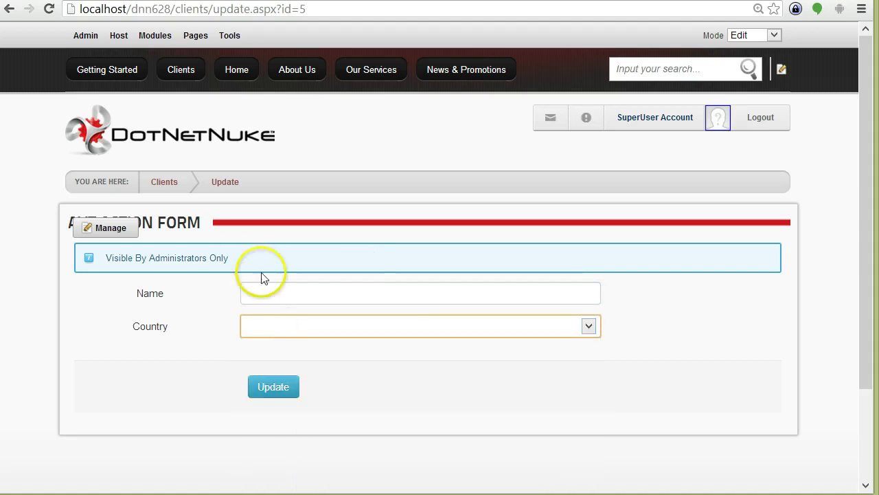
pyautogui.click(279, 313)
pyautogui.click(277, 325)
pyautogui.click(272, 300)
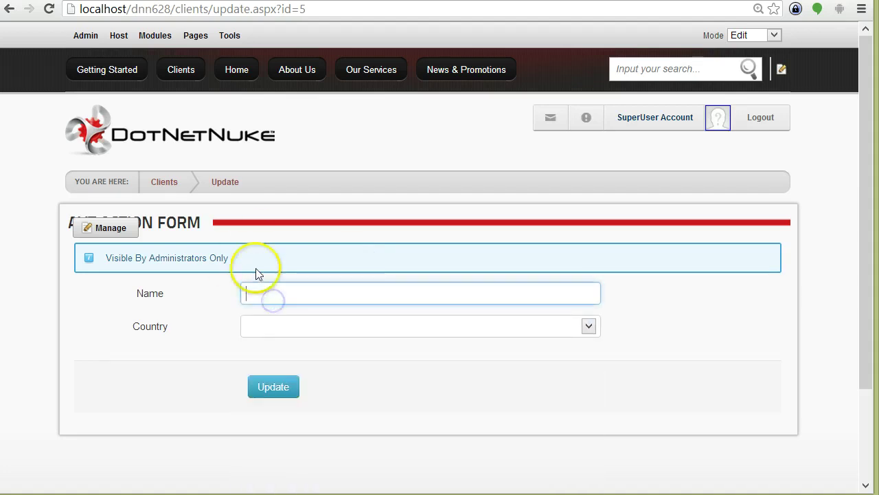
# - Update the client with a new first name and the country Argentina, and continue to the client list
pyautogui.click(310, 331)
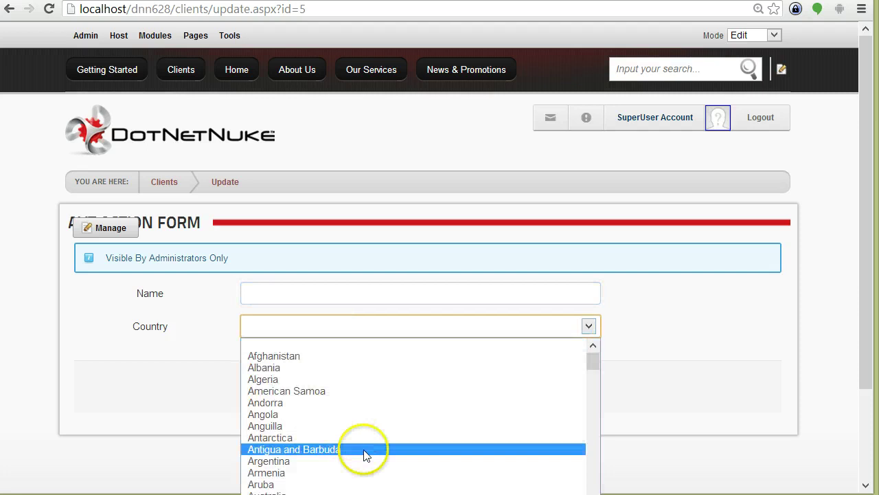
pyautogui.click(351, 460)
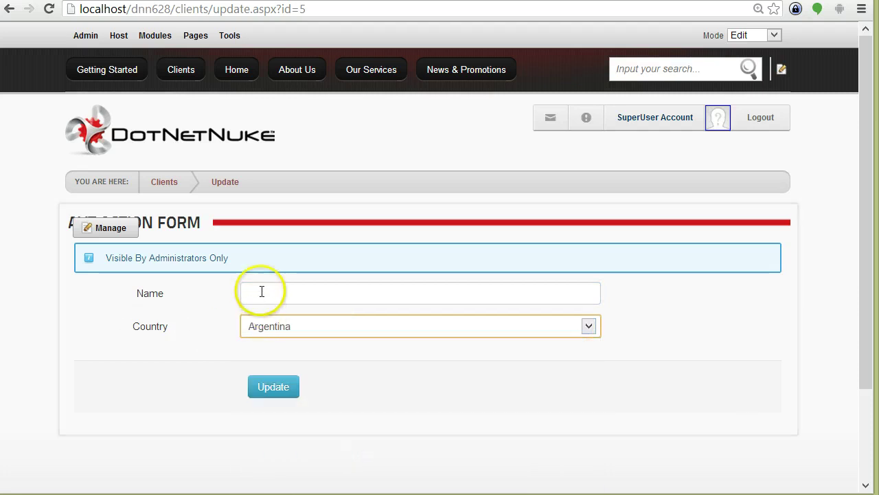
pyautogui.click(297, 291)
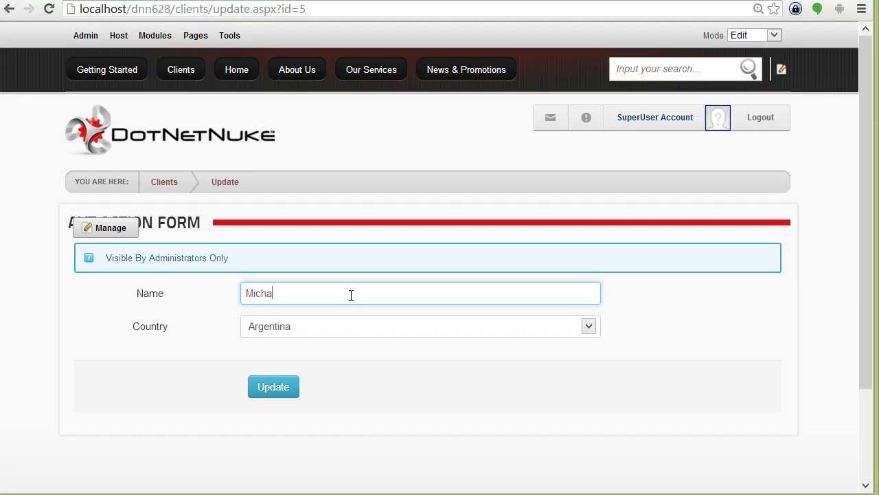
pyautogui.click(276, 385)
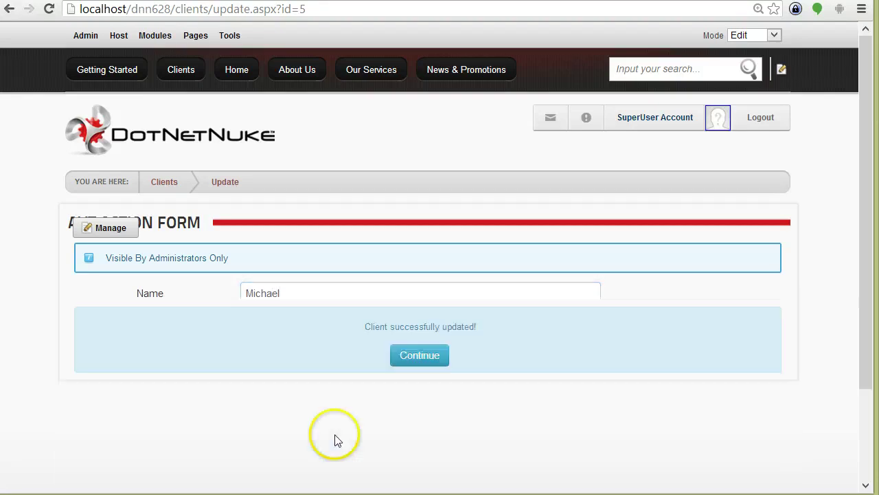
pyautogui.click(433, 337)
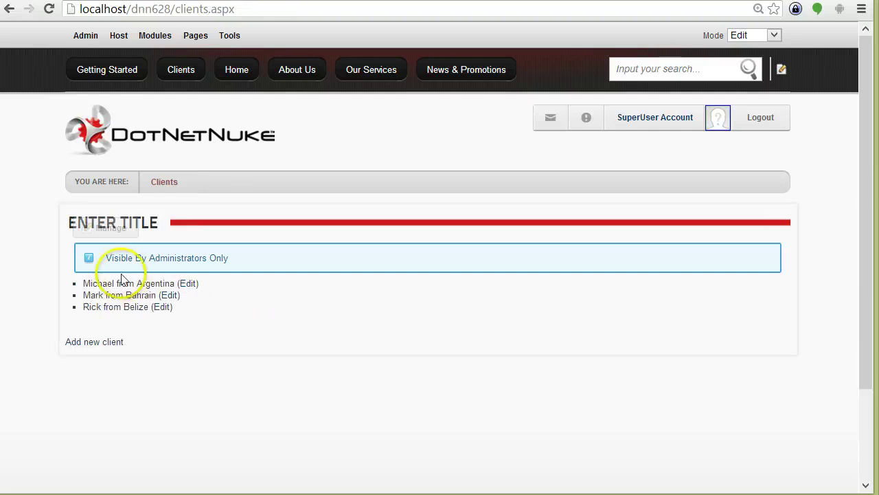
# - Follow the Edit link of the client from Argentina and open the Update page's Action Form settings
pyautogui.moveTo(89, 283); pyautogui.dragTo(161, 283)
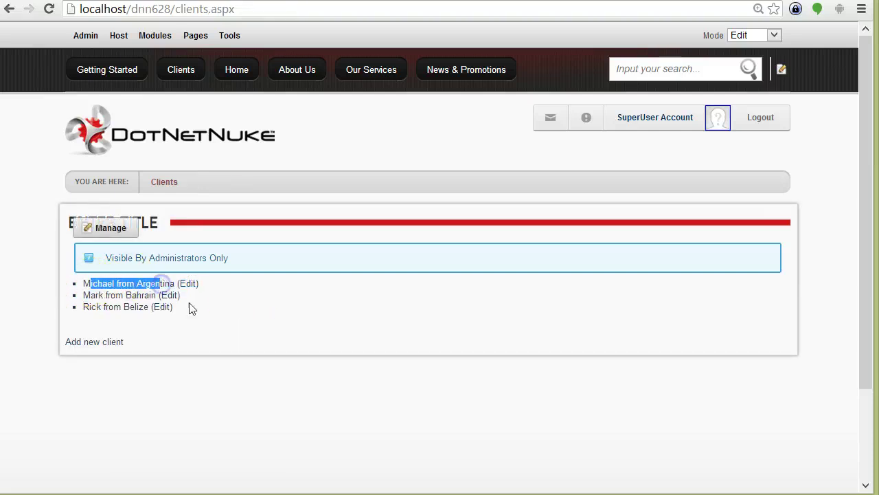
pyautogui.click(193, 284)
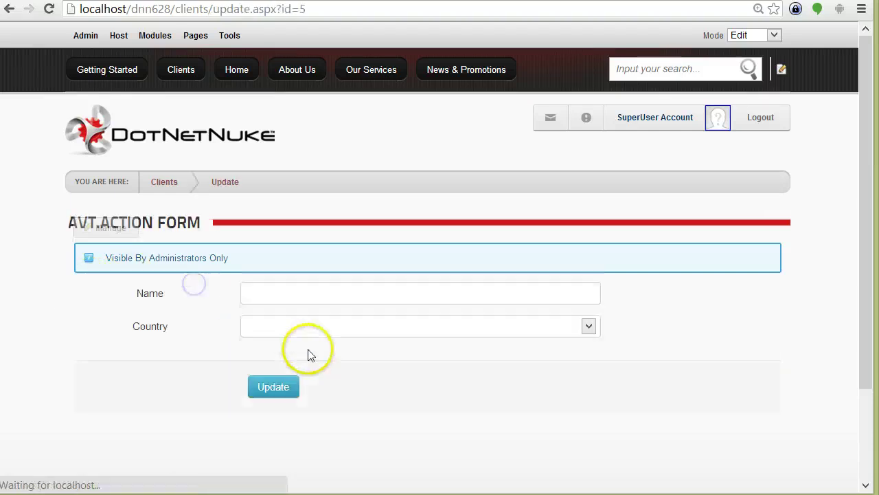
pyautogui.click(268, 289)
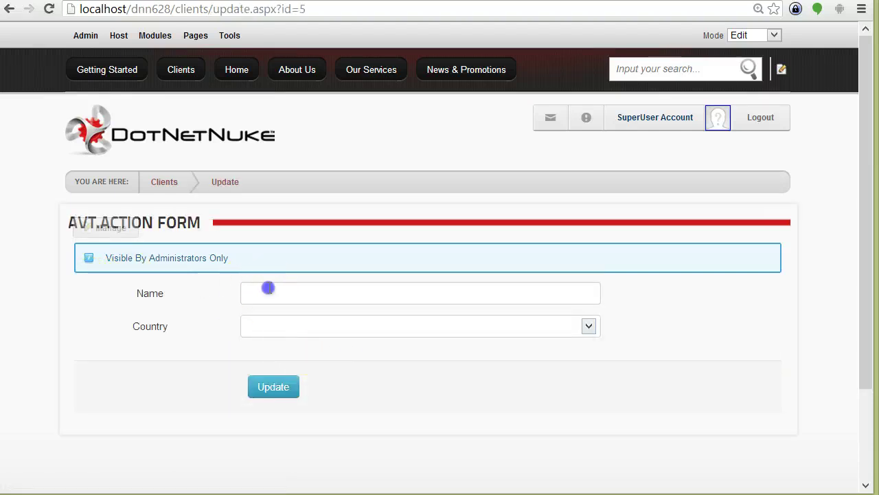
pyautogui.click(271, 328)
pyautogui.click(284, 295)
pyautogui.click(736, 305)
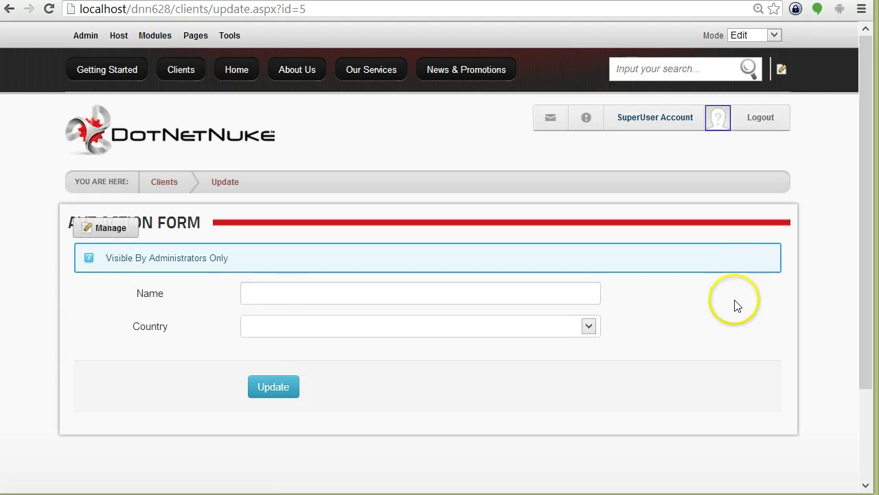
pyautogui.moveTo(114, 231)
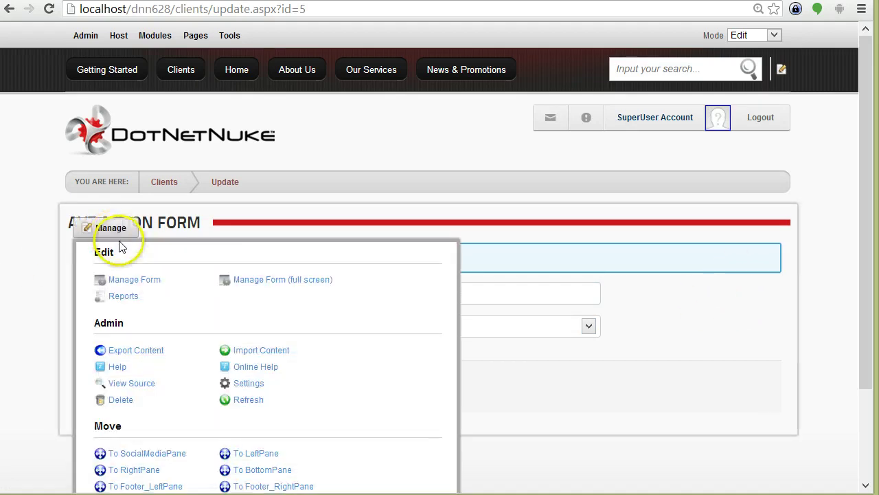
pyautogui.click(154, 285)
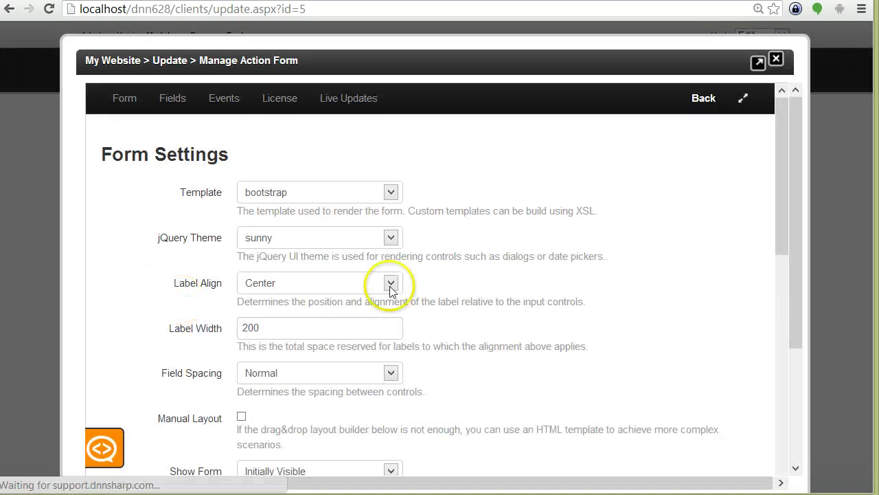
# - Set the initial value of the update form's Name field to [Clientd:ById(Id=[QueryString:id])]
pyautogui.scroll(-2, 534, 290)
pyautogui.scroll(-2, 535, 289)
pyautogui.scroll(5, 448, 335)
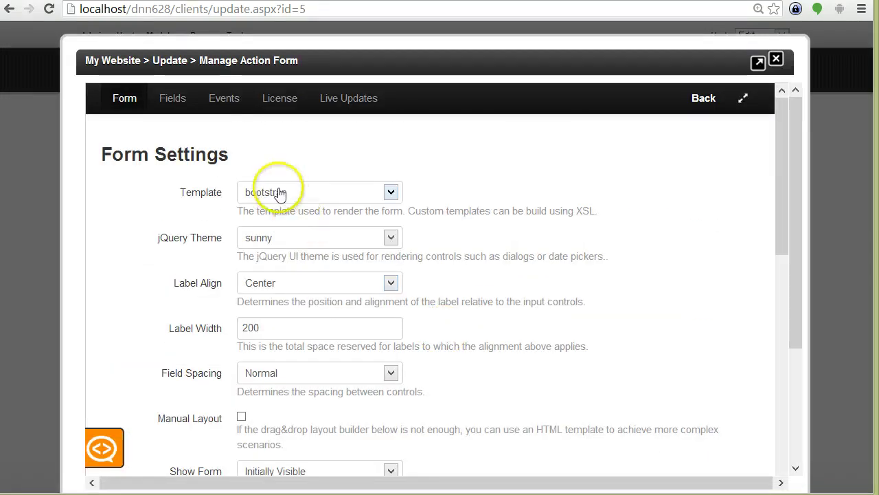
pyautogui.click(175, 103)
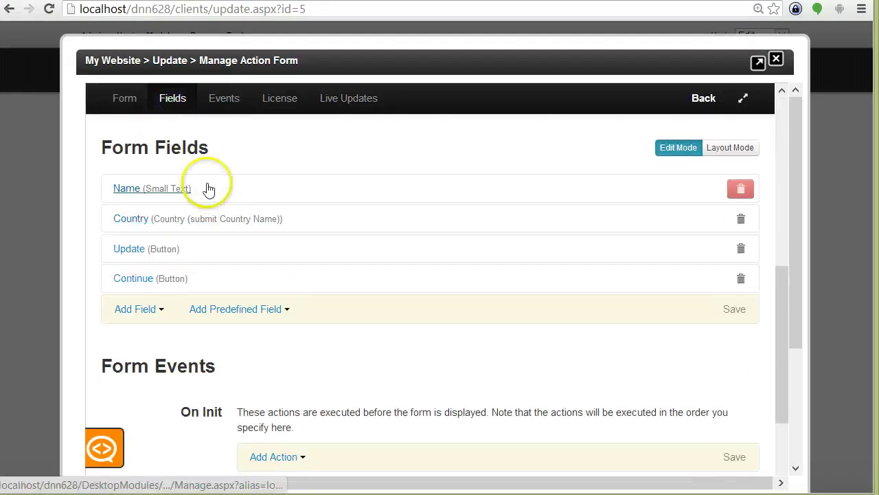
pyautogui.click(192, 195)
pyautogui.scroll(-2, 321, 330)
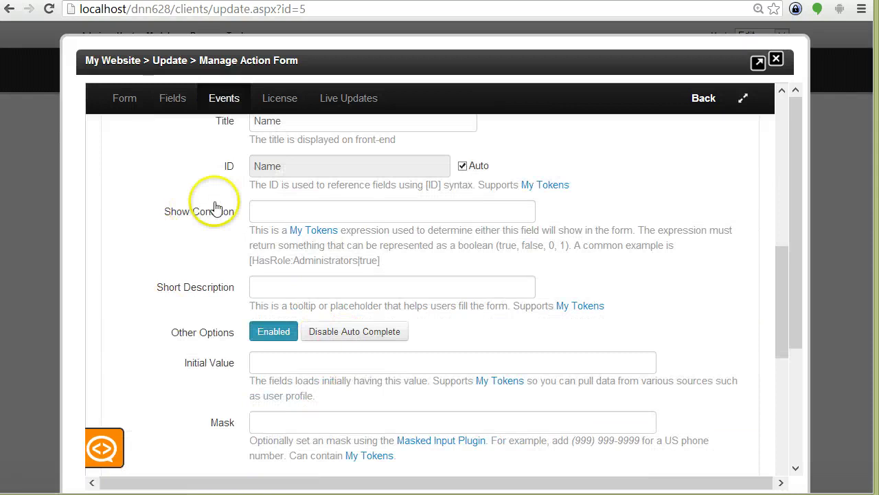
pyautogui.scroll(-1, 221, 333)
pyautogui.click(264, 297)
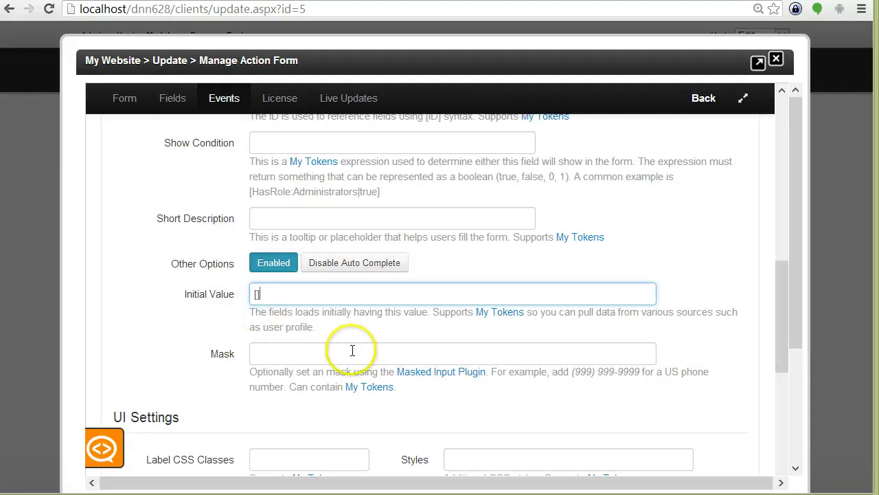
pyautogui.write('[]')
pyautogui.press('Left')
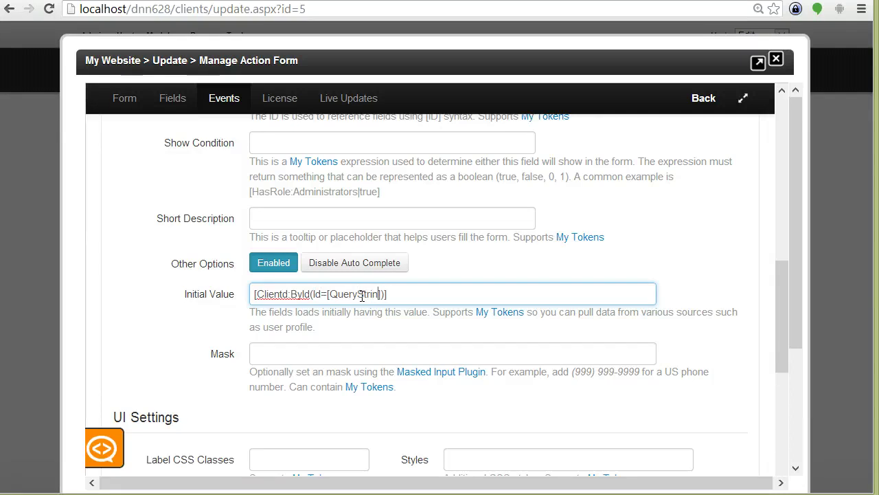
pyautogui.write('id')
# - Copy the token name ById from the initial value and open MyTokens Studio from the site's Update page
pyautogui.moveTo(327, 294); pyautogui.dragTo(397, 294)
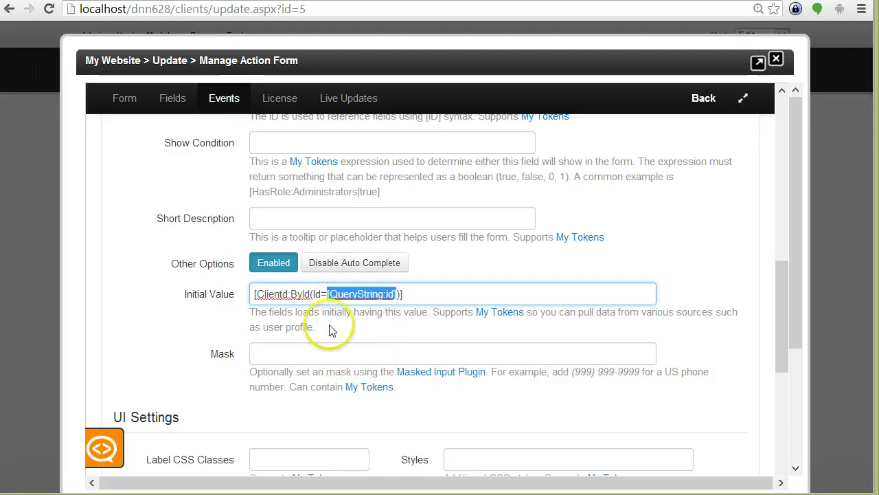
pyautogui.doubleClick(300, 8)
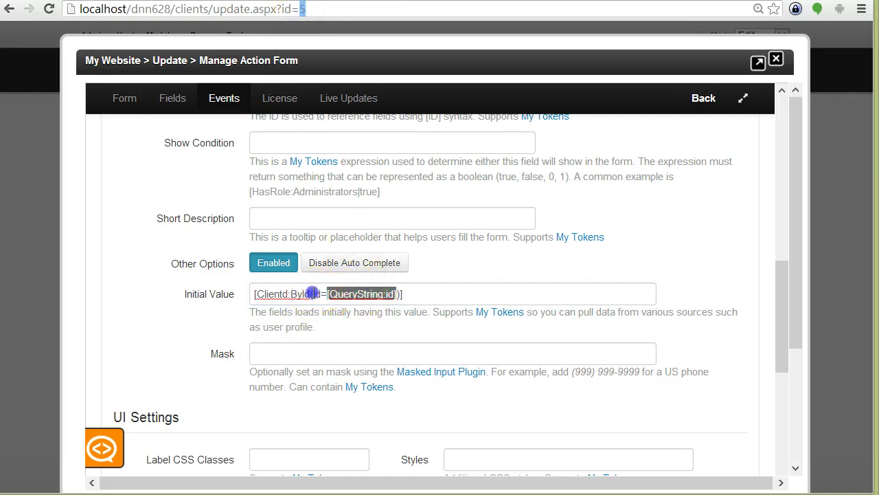
pyautogui.click(312, 294)
pyautogui.doubleClick(300, 292)
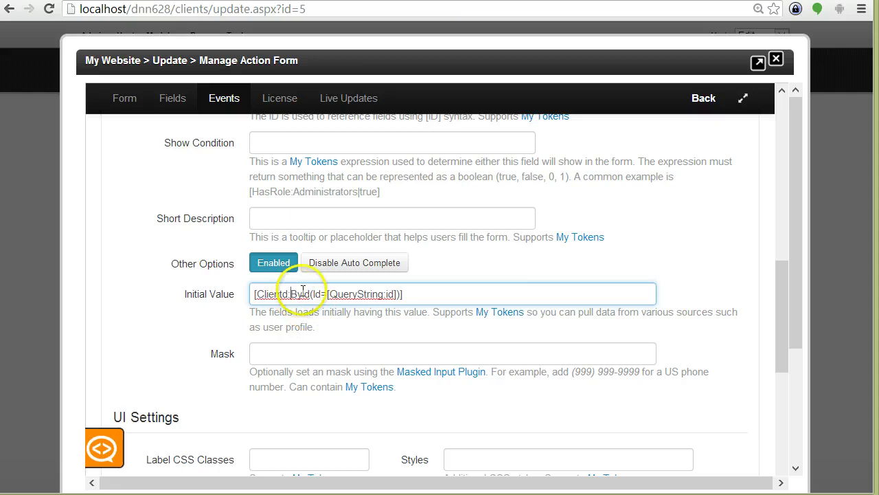
pyautogui.click(307, 294)
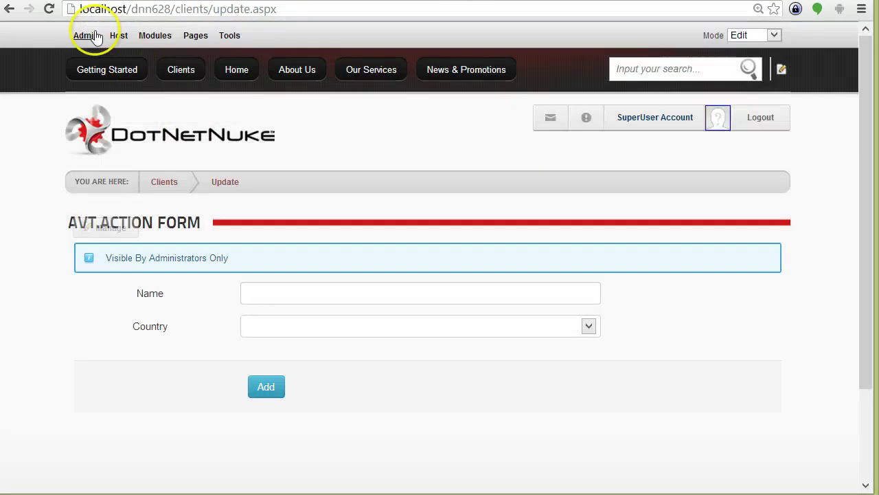
pyautogui.moveTo(94, 39)
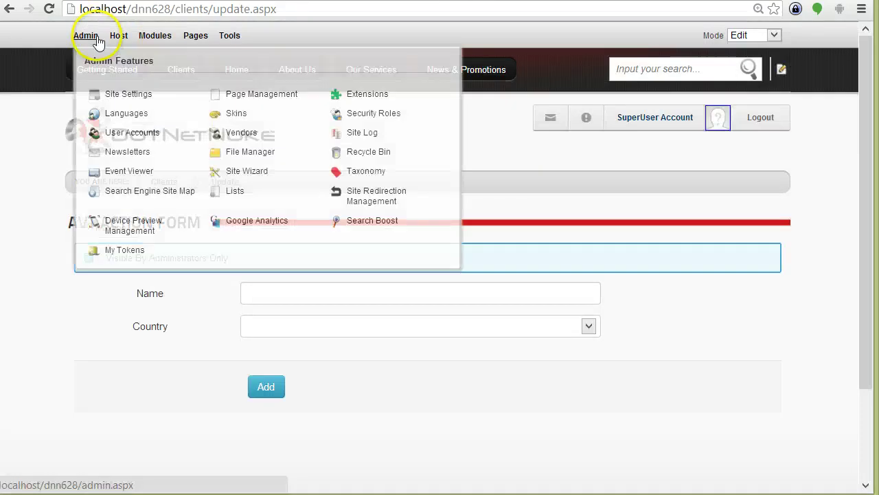
pyautogui.click(125, 250)
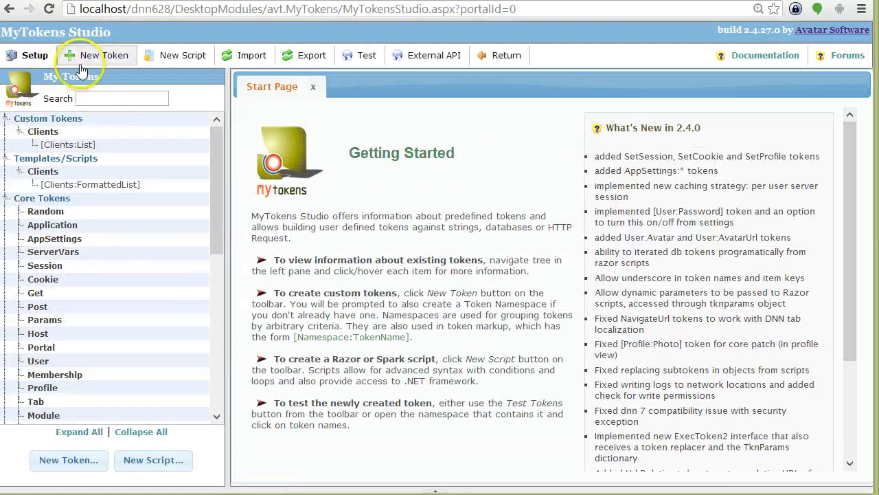
# - Start a new token named ById in the Clients namespace with Database as its source, and continue to the source settings
pyautogui.click(81, 65)
pyautogui.click(472, 106)
pyautogui.hotkey('ctrl', 'v')
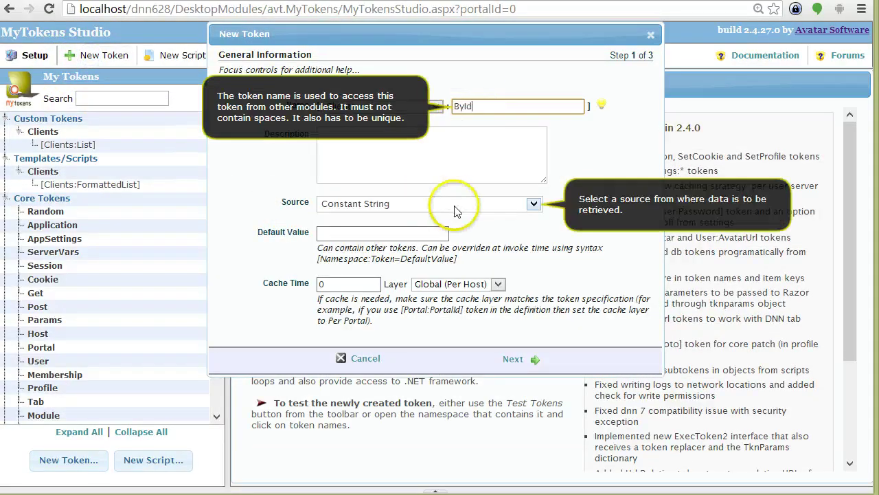
pyautogui.click(455, 206)
pyautogui.click(454, 228)
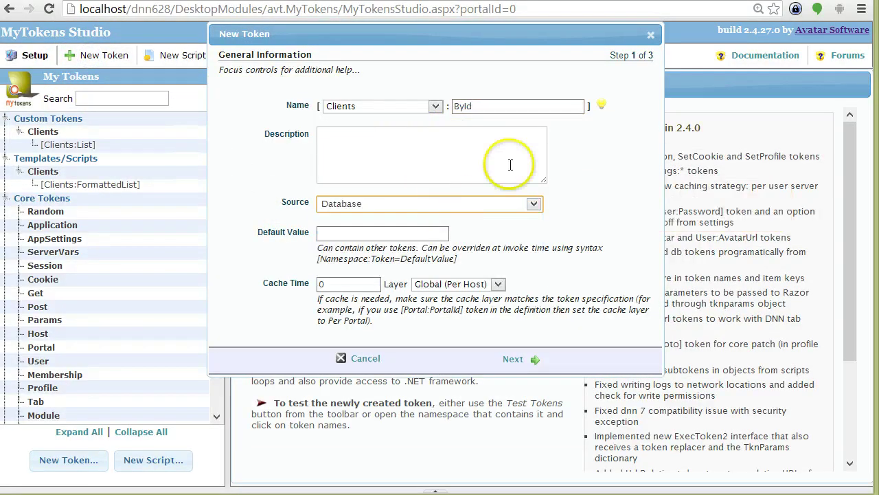
pyautogui.click(534, 362)
# - Enter the token's database query: select * from aTest where Id = [TknParams:Id]
pyautogui.click(408, 296)
pyautogui.write('s')
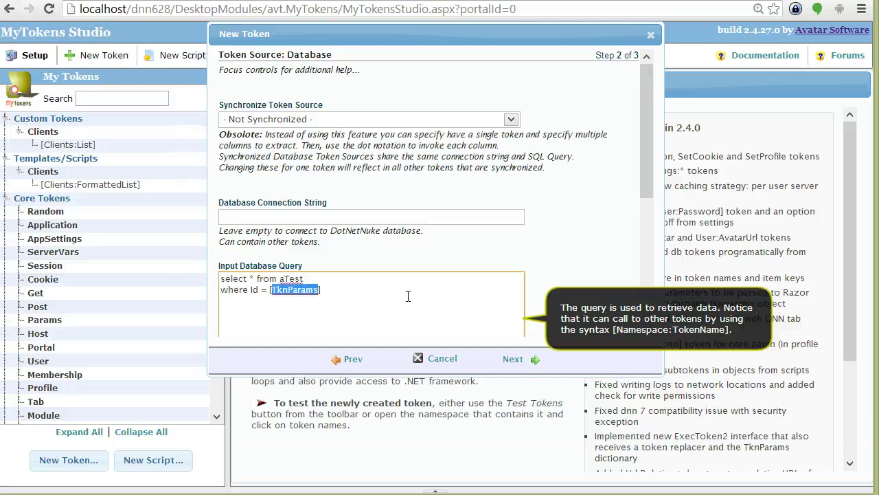
pyautogui.click(305, 298)
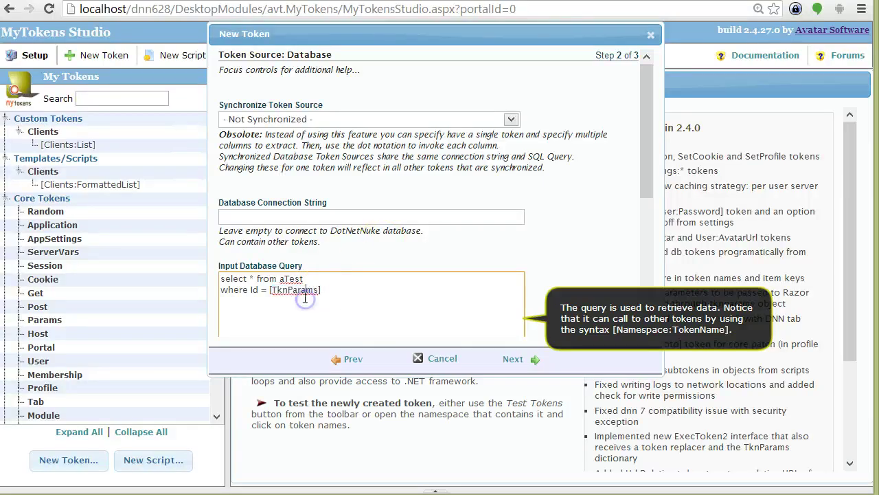
pyautogui.click(319, 294)
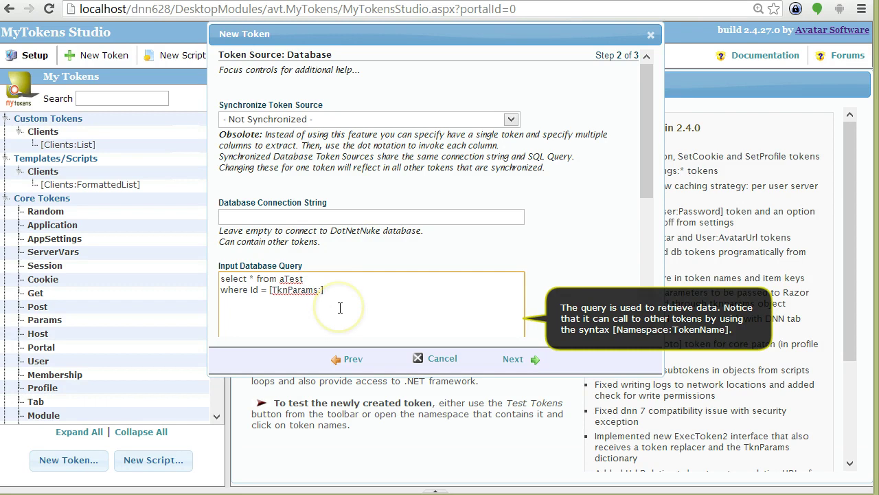
pyautogui.click(331, 290)
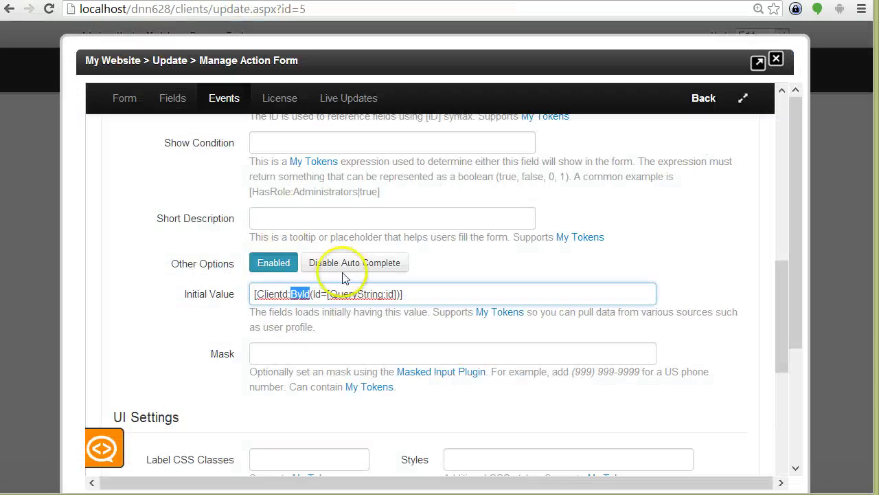
# - Return to the Action Form settings, try adding a SomethingElse parameter after Id in the Name field's initial value, and remove it
pyautogui.click(316, 293)
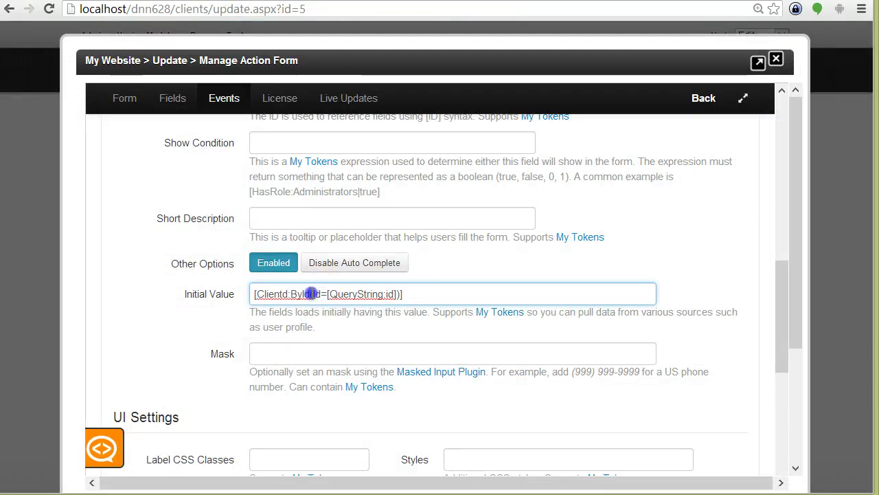
pyautogui.click(323, 294)
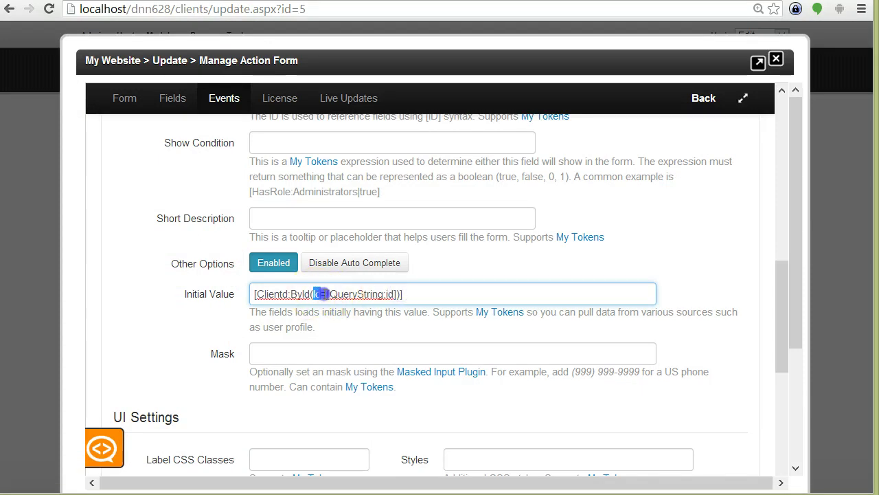
pyautogui.click(389, 293)
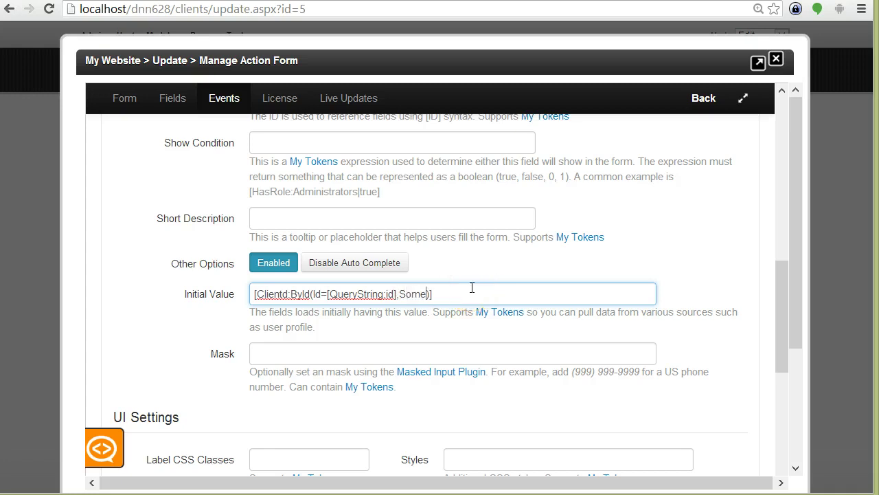
pyautogui.write('Else=')
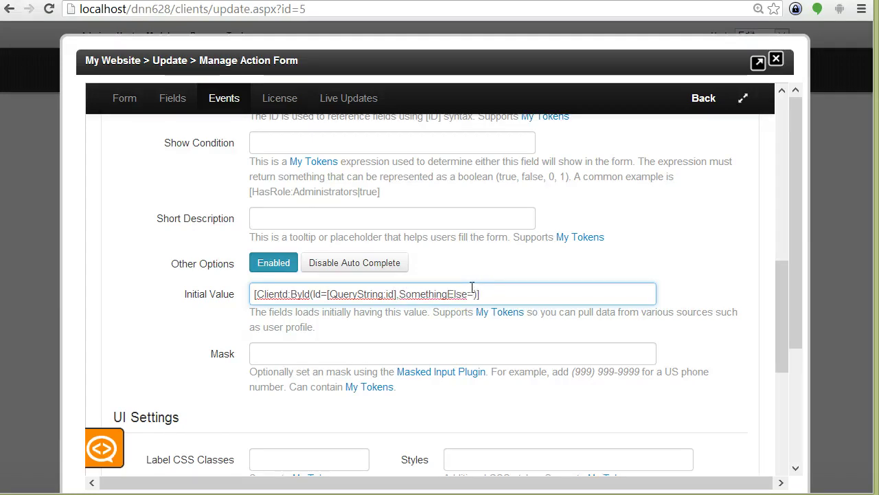
pyautogui.hotkey('ctrl', 'shift', 'Left')
pyautogui.hotkey('ctrl', 'shift', 'Left')
pyautogui.press('BackSpace')
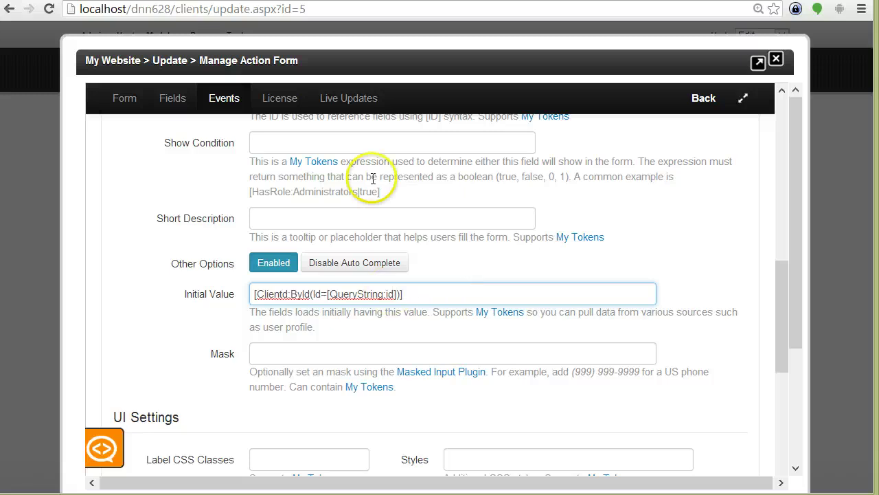
# - Compare the Id parameter in the Name field's initial value with the [TknParams:Id] reference in the new token's query
pyautogui.click(286, 62)
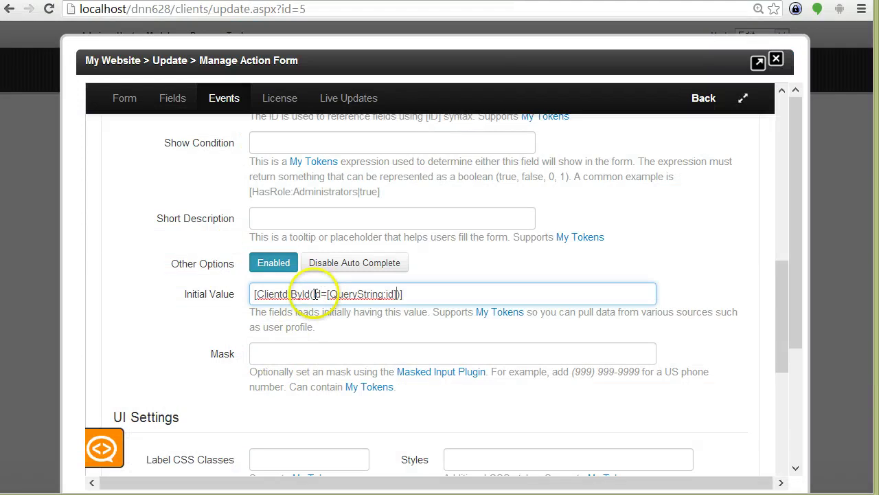
pyautogui.click(301, 294)
pyautogui.doubleClick(300, 294)
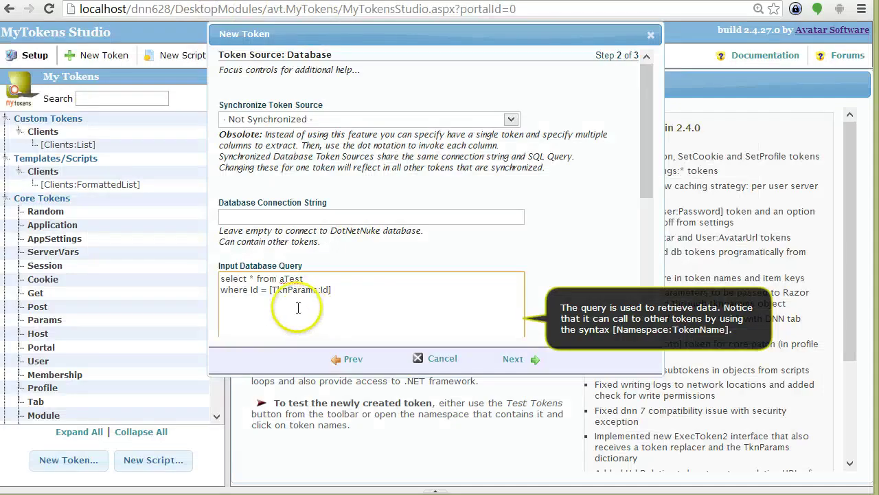
pyautogui.click(281, 290)
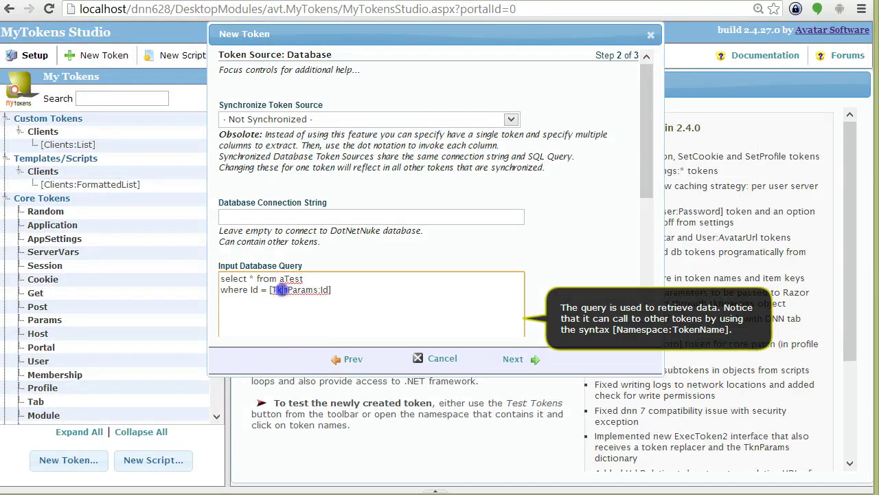
pyautogui.click(369, 289)
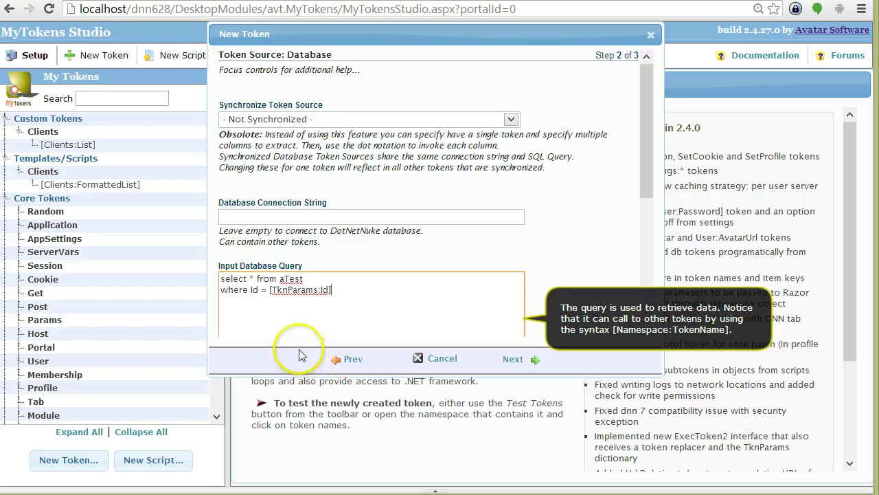
# - Try enclosing [TknParams:Id] in single quotes in the database query, and remove the quotes
pyautogui.scroll(-4, 422, 312)
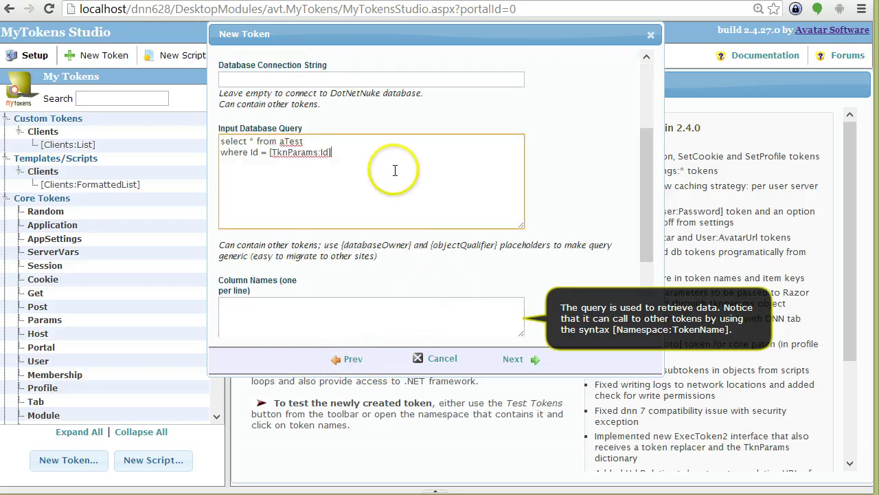
pyautogui.click(272, 153)
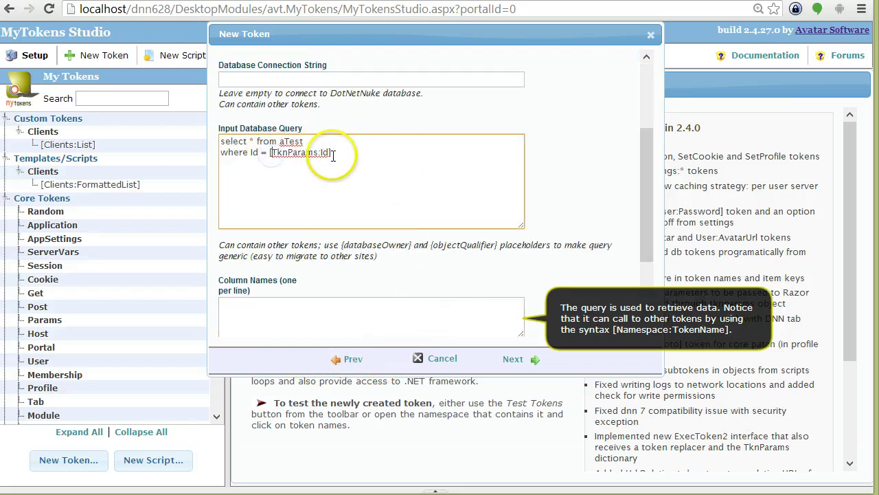
pyautogui.moveTo(320, 152); pyautogui.dragTo(330, 153)
pyautogui.click(342, 170)
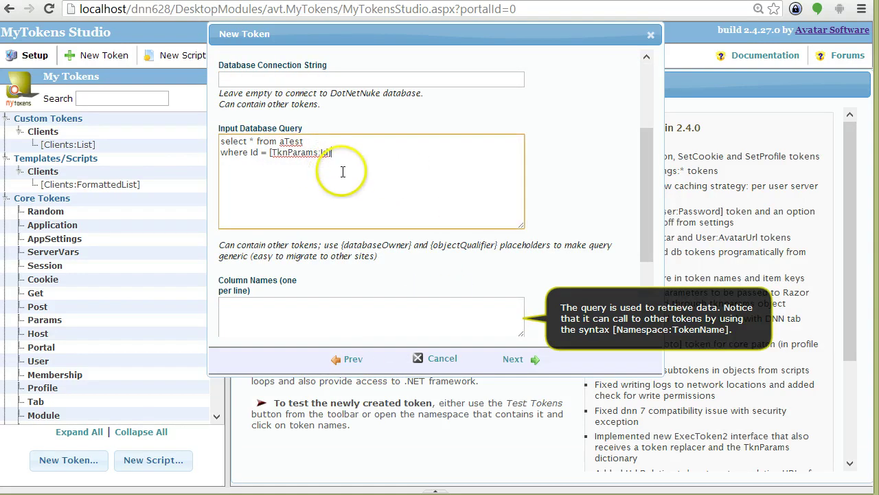
pyautogui.click(268, 152)
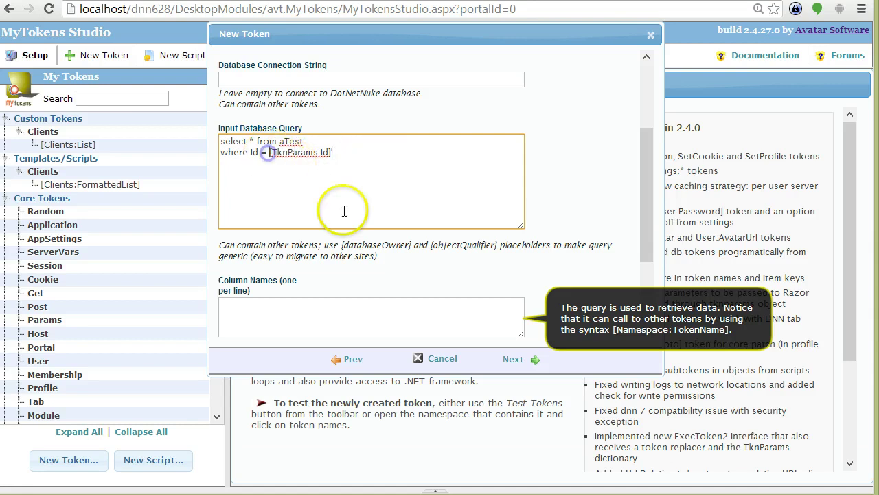
pyautogui.write("'")
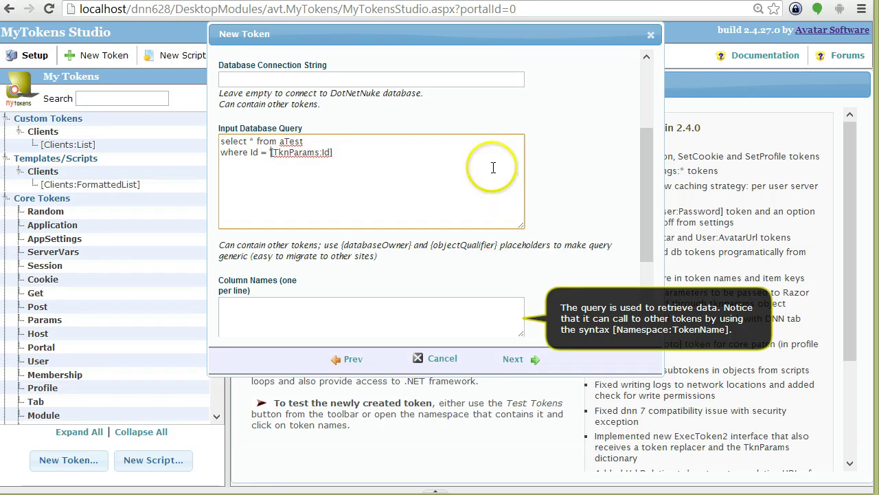
# - List Id, Name and Country as the token's column names and save the token without parsing
pyautogui.scroll(-2, 576, 233)
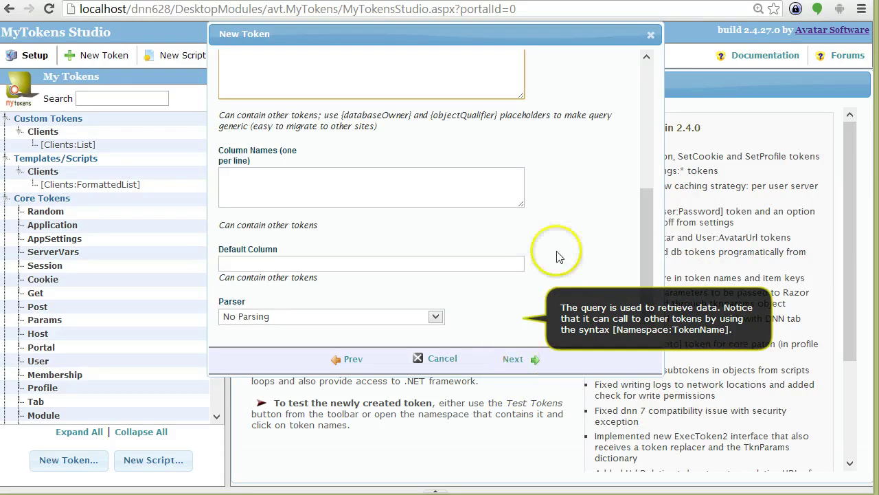
pyautogui.scroll(4, 549, 261)
pyautogui.scroll(-2, 291, 299)
pyautogui.click(296, 310)
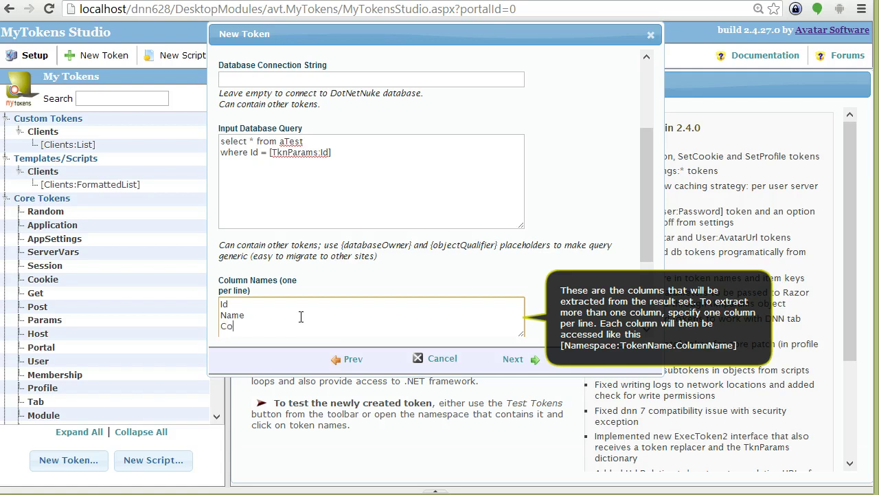
pyautogui.scroll(-1, 301, 316)
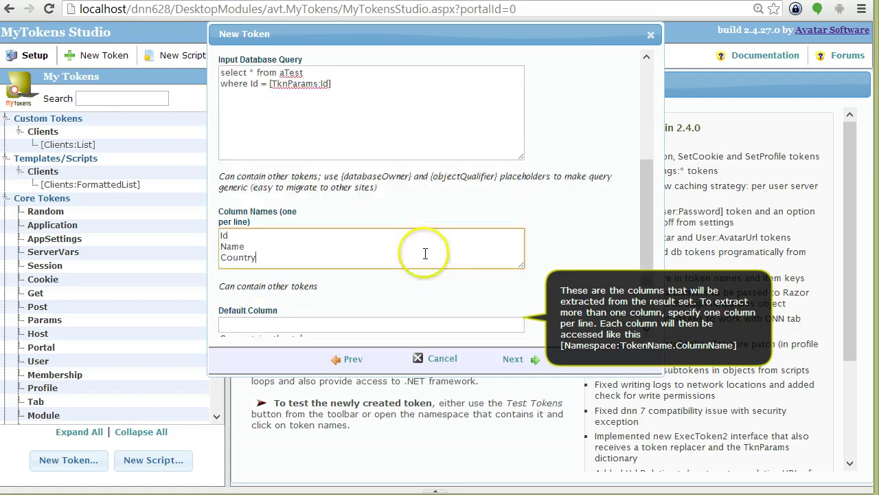
pyautogui.click(515, 360)
pyautogui.click(515, 361)
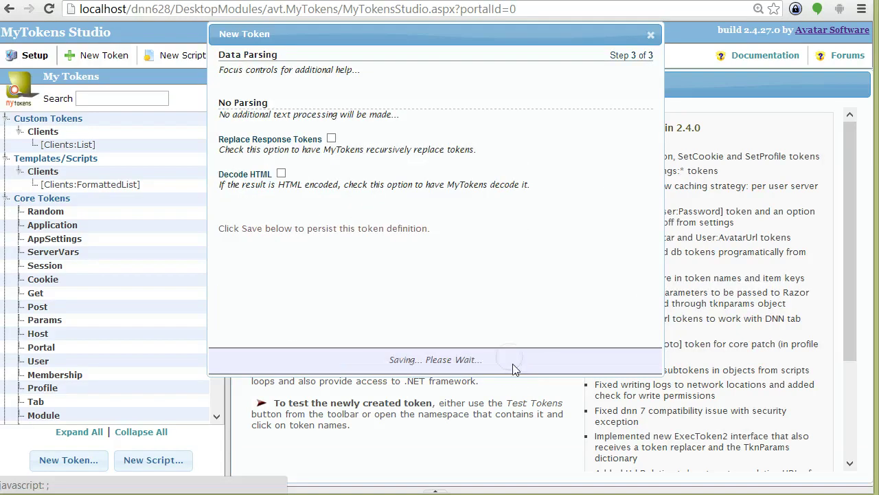
# - Test the new ById token's Id column by replacing the sample parameter with 5 in [Clients:ById.Id(Id=5)] and evaluating it
pyautogui.scroll(-1, 353, 289)
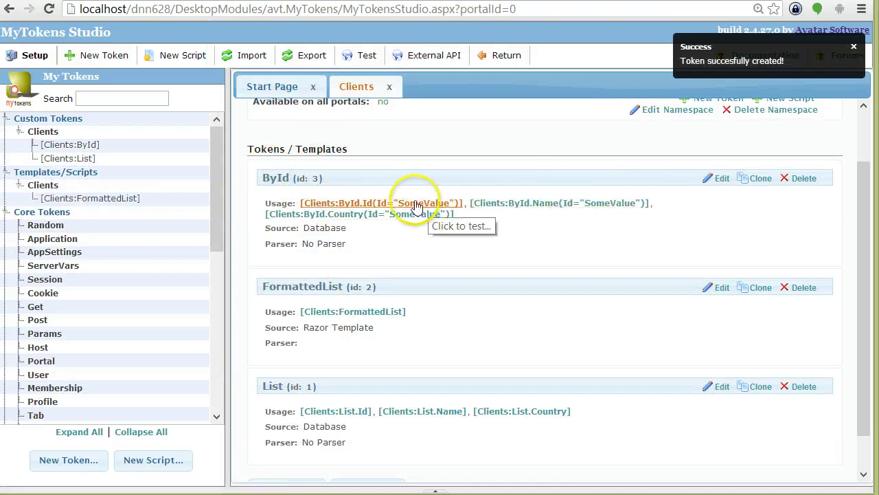
pyautogui.click(371, 208)
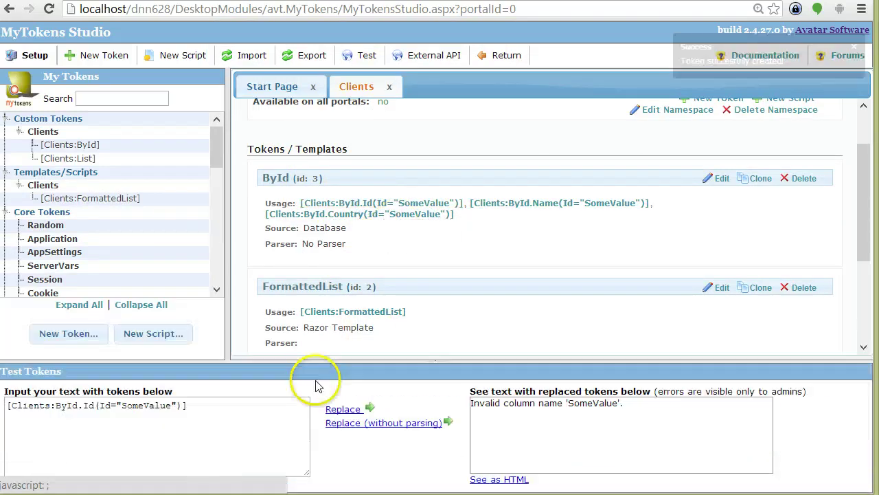
pyautogui.doubleClick(153, 408)
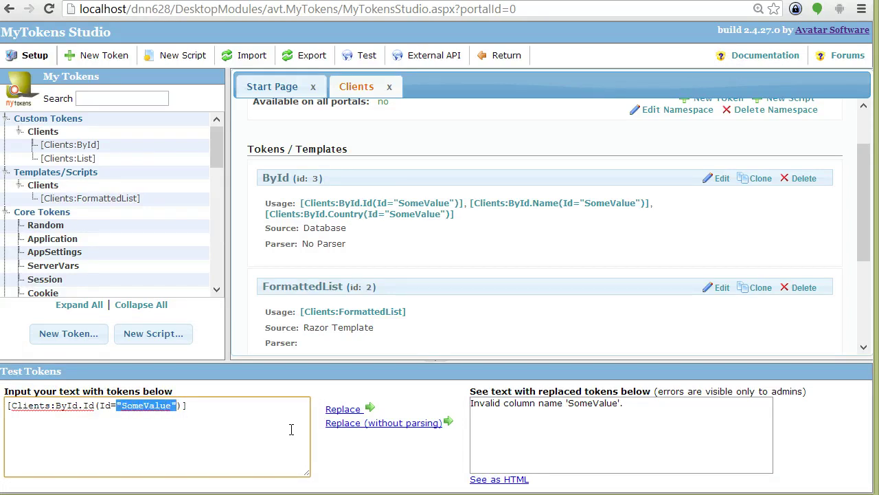
pyautogui.write('5')
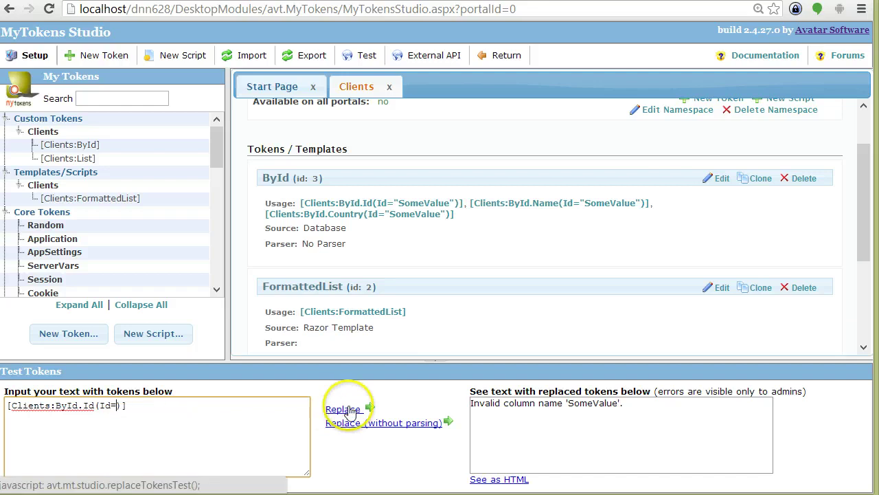
pyautogui.click(343, 409)
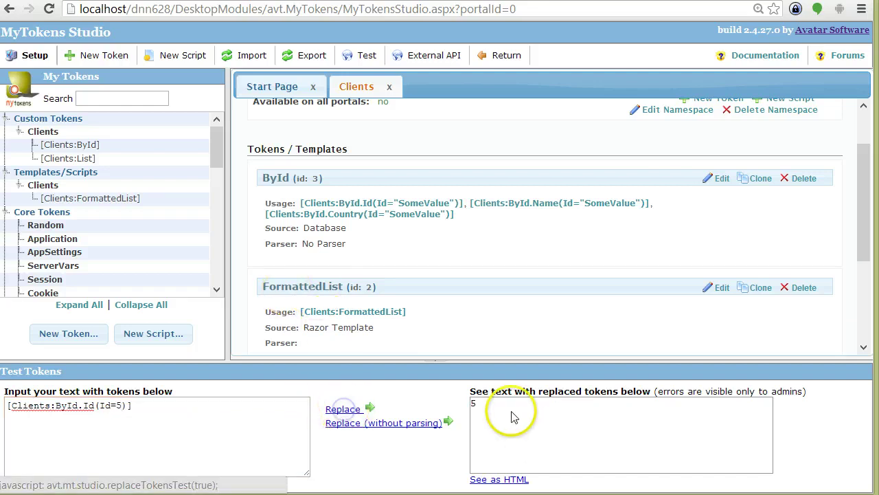
# - Change the test expression to [Clients:ById.Name(Id=5)], evaluate it, and review the token's syntax
pyautogui.doubleClick(89, 405)
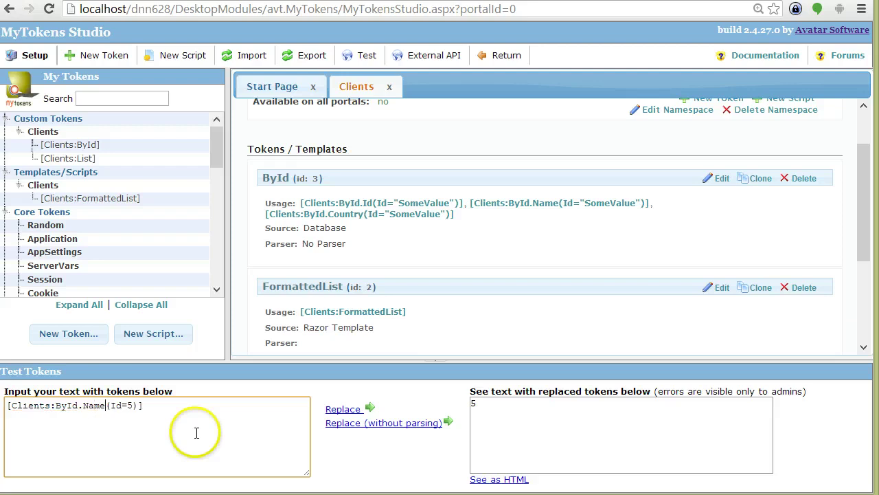
pyautogui.click(343, 409)
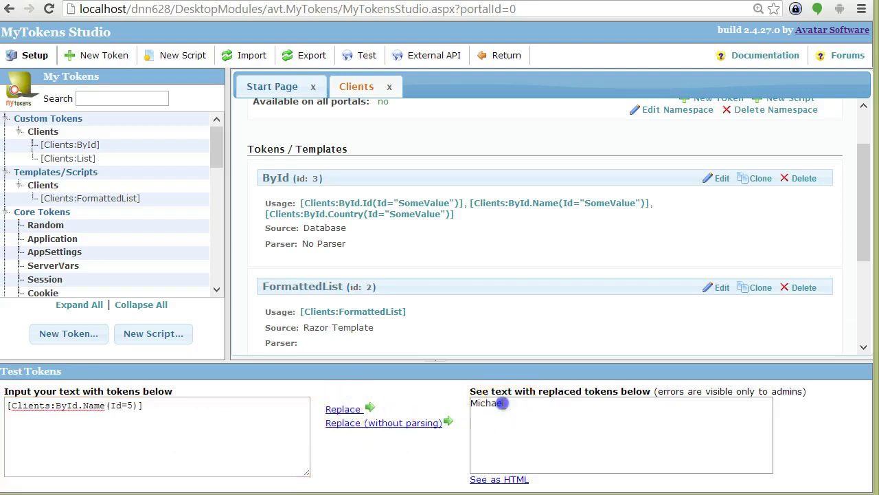
pyautogui.click(249, 442)
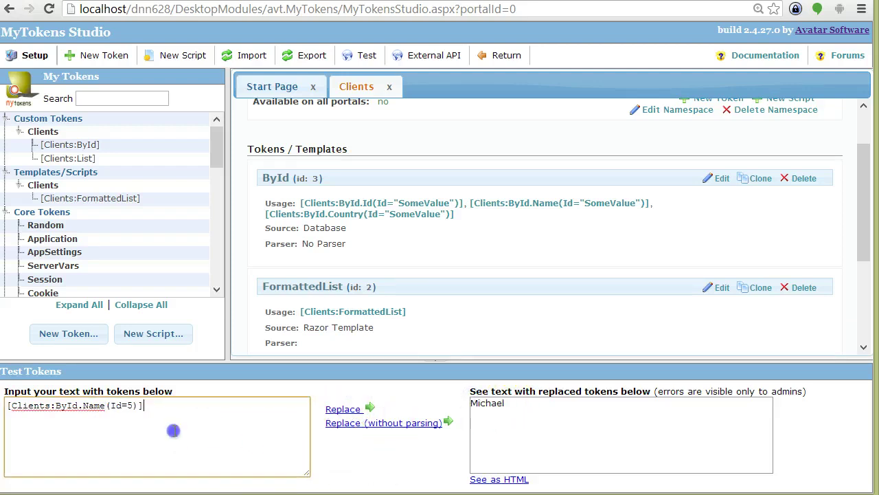
pyautogui.hotkey('ctrl', 'a')
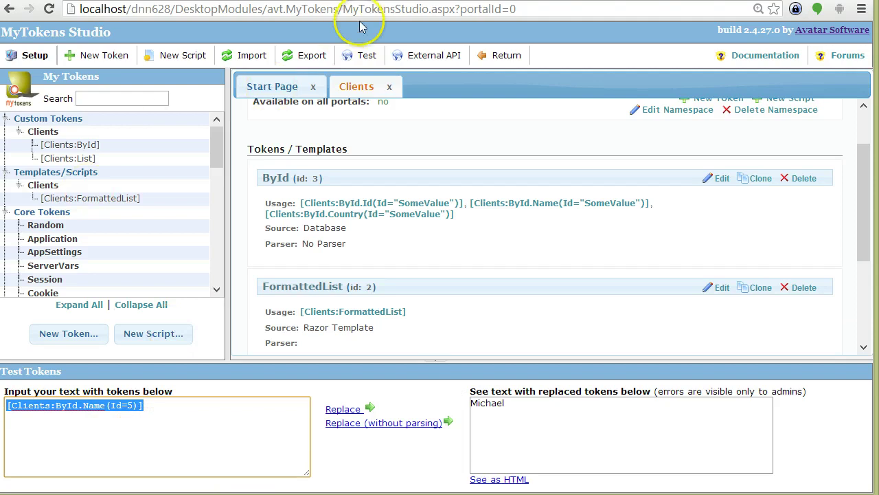
pyautogui.click(94, 406)
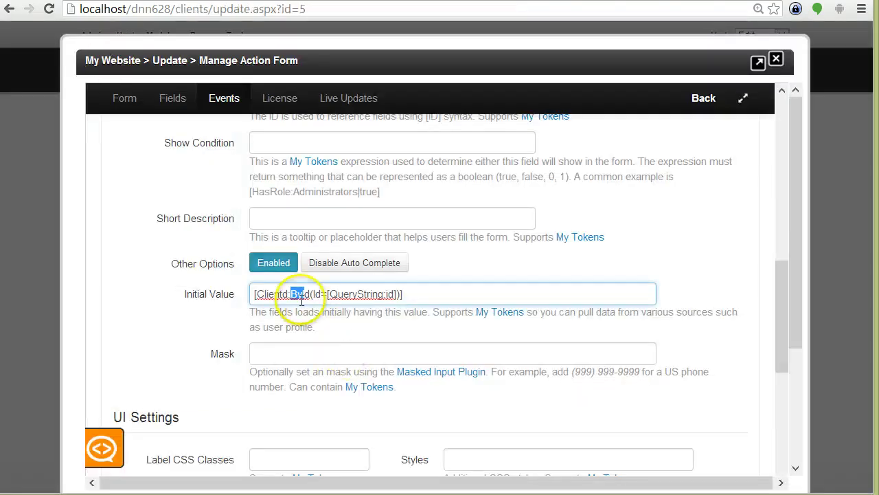
# - Return to the Action Form settings, add .Name after ById in the Name field's initial value, and copy the whole expression
pyautogui.click(262, 292)
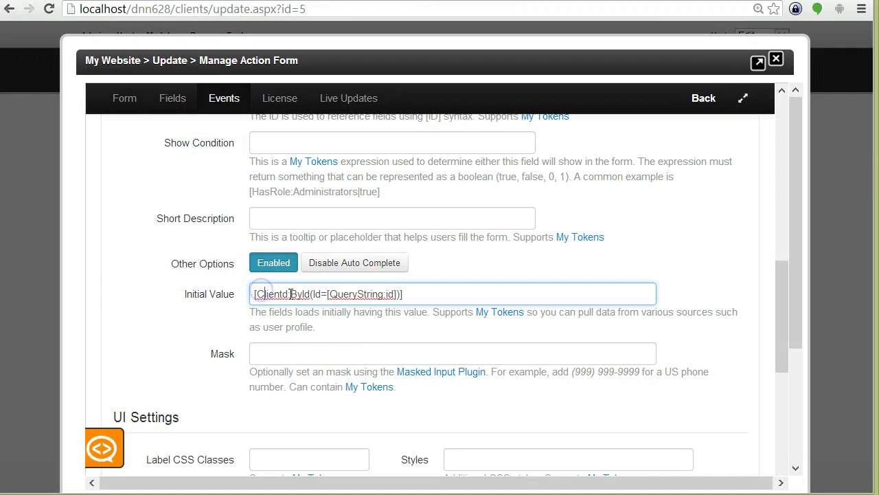
pyautogui.click(311, 295)
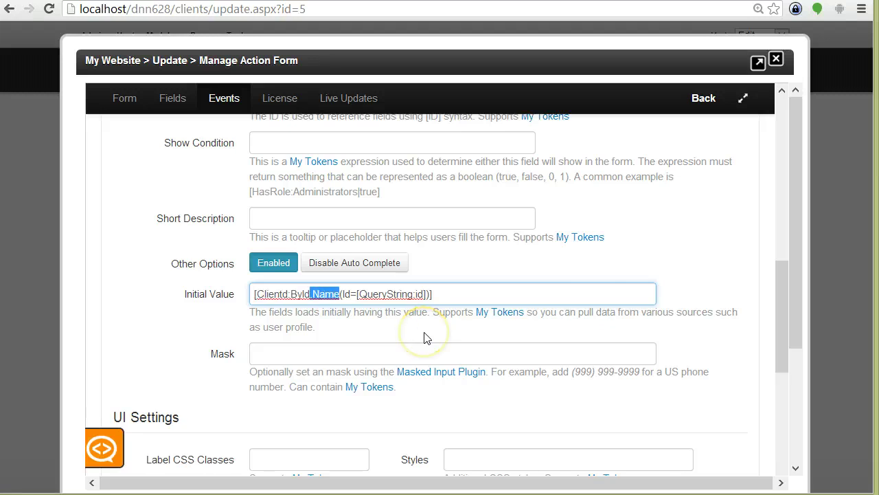
pyautogui.click(483, 296)
pyautogui.moveTo(358, 263); pyautogui.dragTo(232, 279)
pyautogui.hotkey('ctrl', 'c')
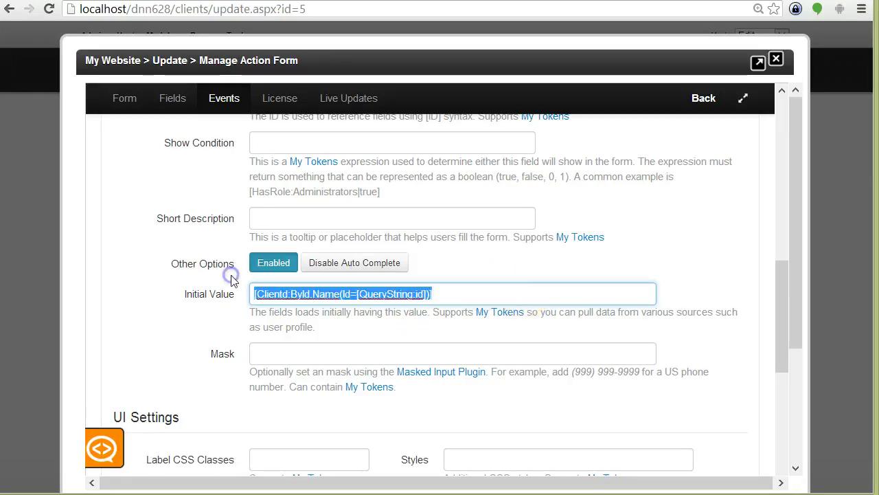
# - Set the Country field's initial value to [Clientd:ById.Country(Id=[QueryString:id])], save the form fields and close the settings
pyautogui.scroll(-7, 275, 343)
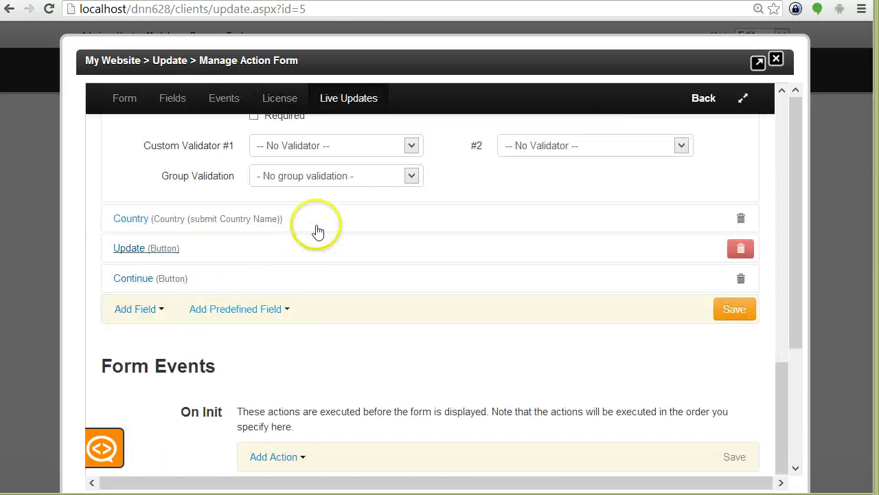
pyautogui.click(316, 224)
pyautogui.scroll(-4, 335, 299)
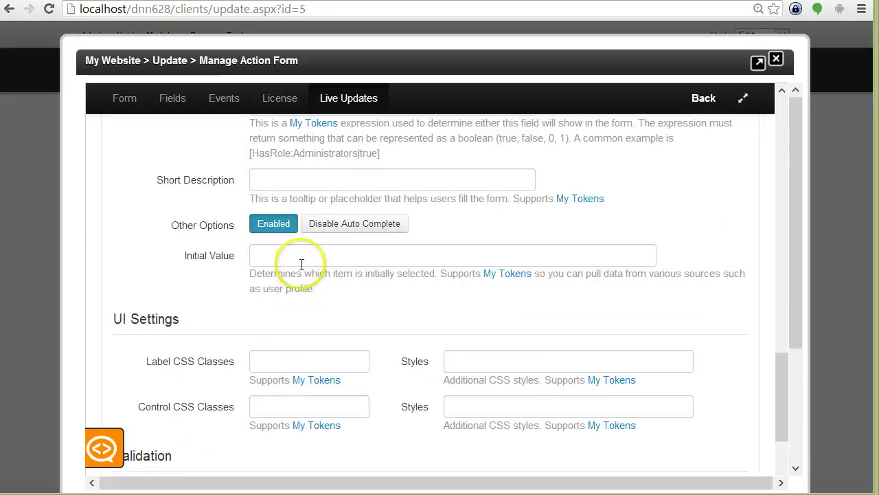
pyautogui.click(295, 258)
pyautogui.hotkey('ctrl', 'v')
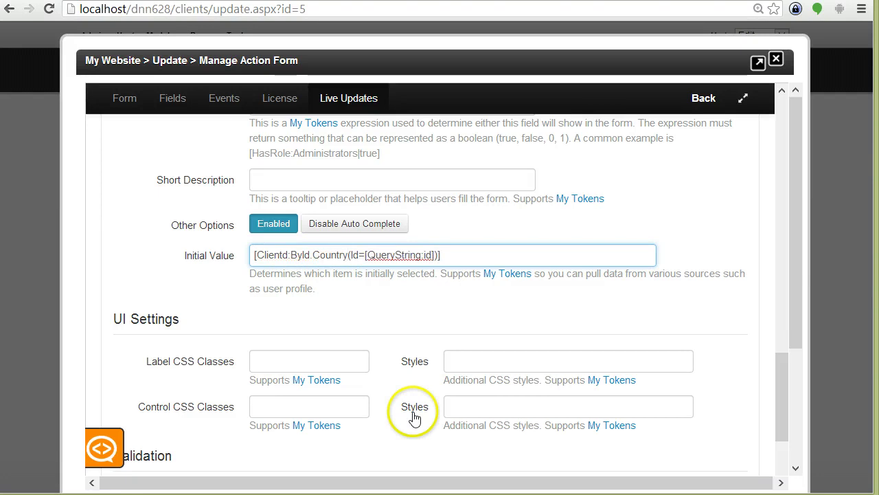
pyautogui.scroll(-3, 687, 261)
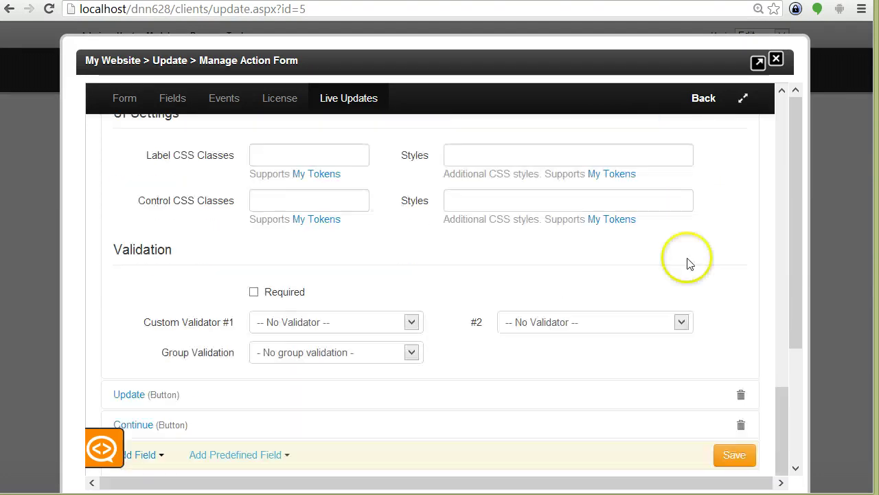
pyautogui.click(732, 456)
pyautogui.click(775, 60)
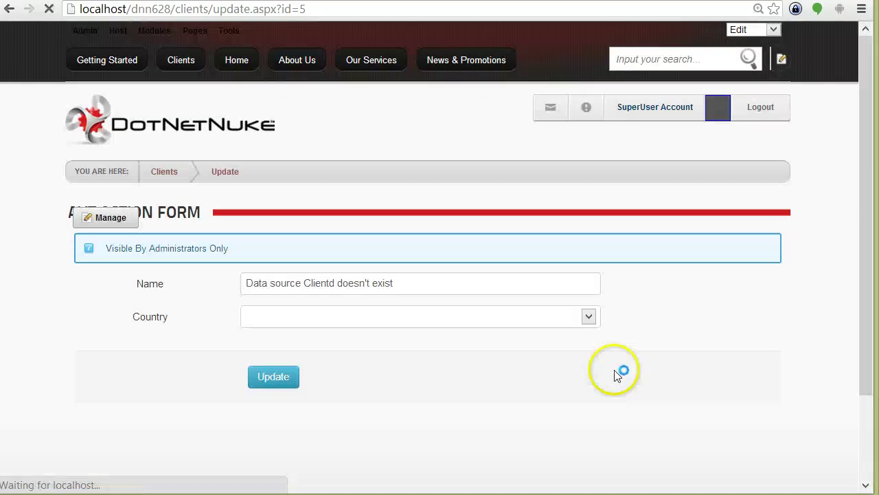
# - Check the namespace reported in the Name box, reopen the form settings, and correct Clientd to Clients in the Name field's initial value
pyautogui.click(428, 294)
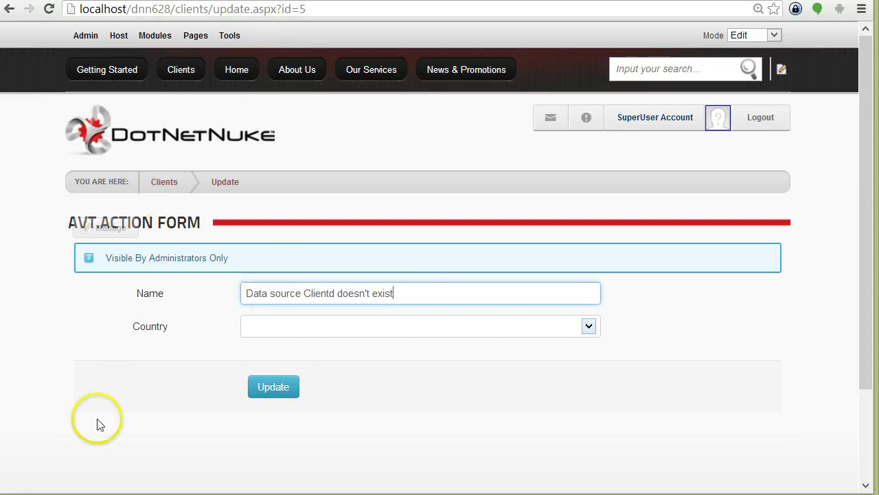
pyautogui.click(332, 294)
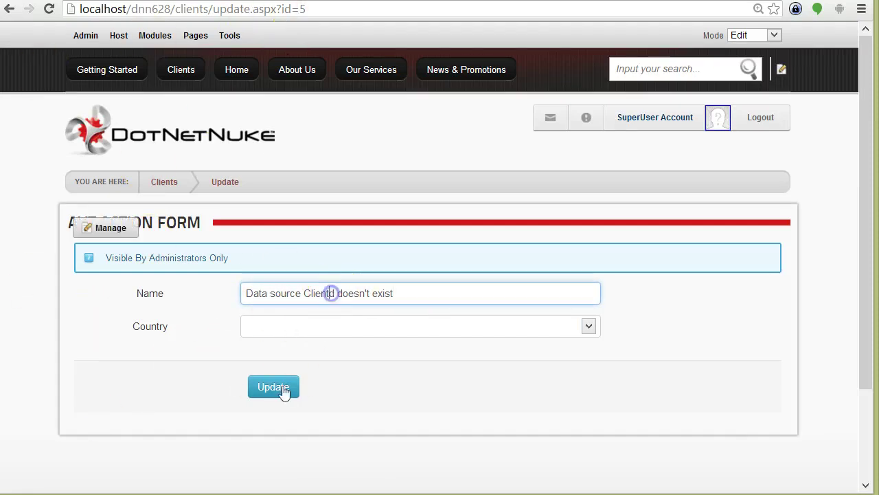
pyautogui.moveTo(104, 233)
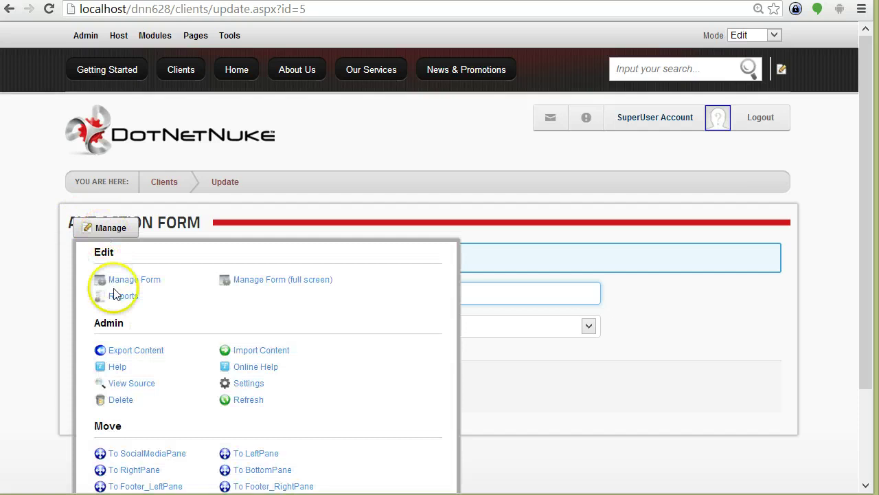
pyautogui.click(115, 283)
pyautogui.scroll(-7, 472, 383)
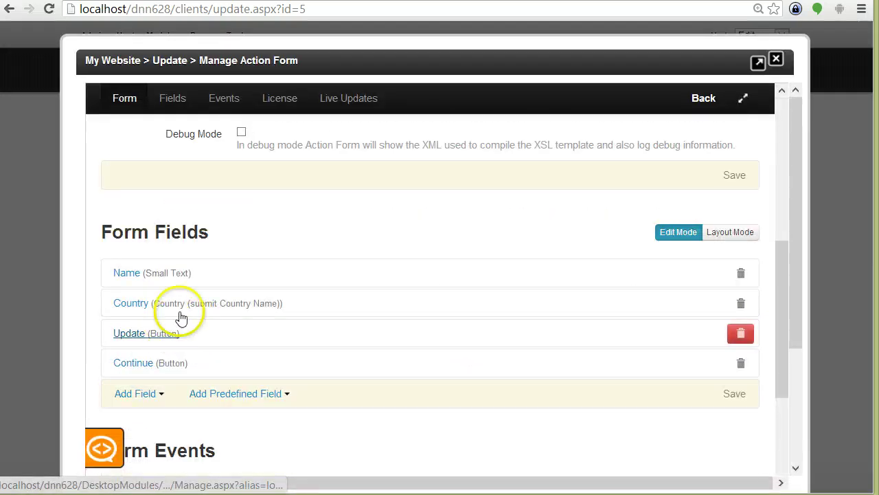
pyautogui.click(188, 275)
pyautogui.scroll(-2, 372, 382)
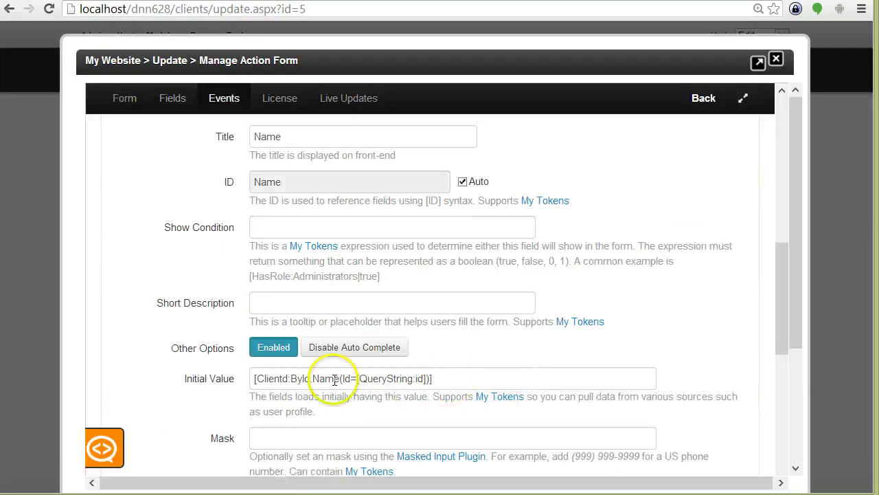
pyautogui.click(287, 379)
pyautogui.press('BackSpace')
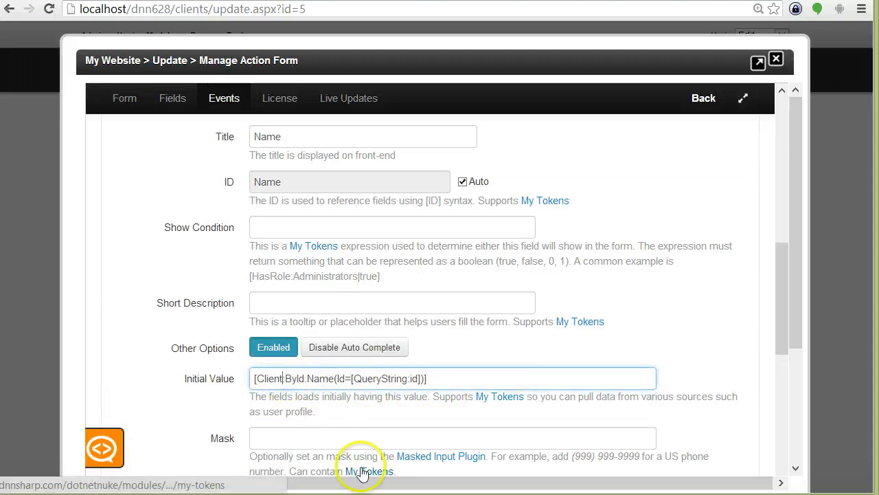
pyautogui.scroll(-6, 638, 274)
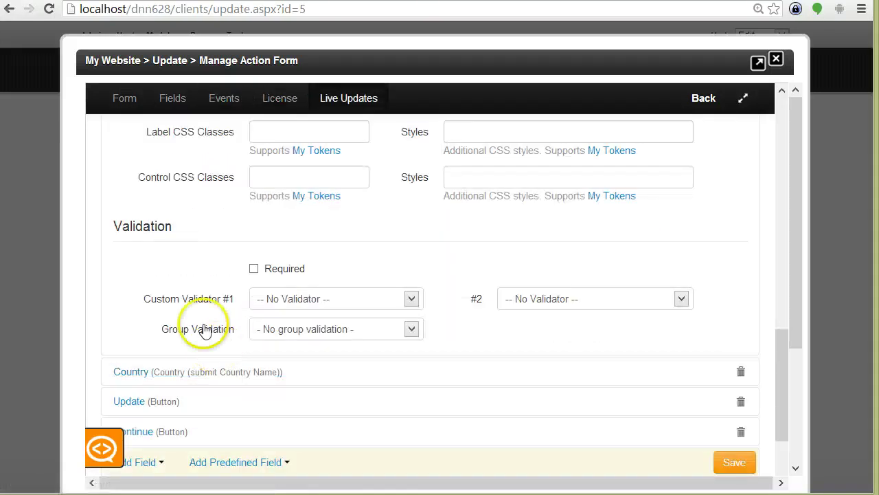
# - Correct the Country field's initial value to [Clients:ById.Country(Id=[QueryString:id])], save the fields and close the settings
pyautogui.click(206, 371)
pyautogui.scroll(-2, 320, 439)
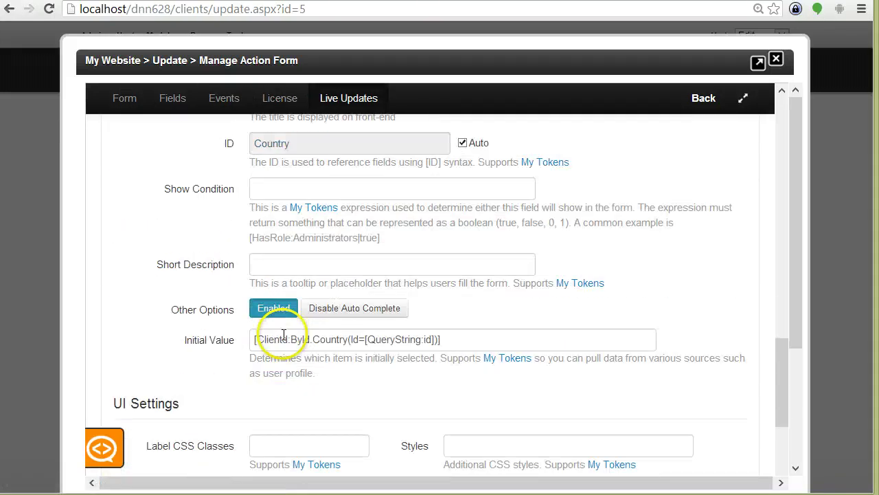
pyautogui.click(301, 344)
pyautogui.write('s')
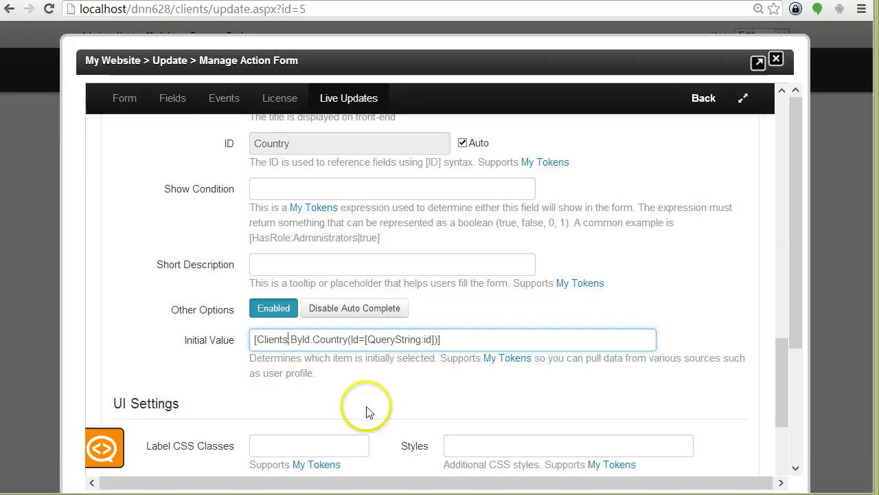
pyautogui.scroll(-4, 639, 354)
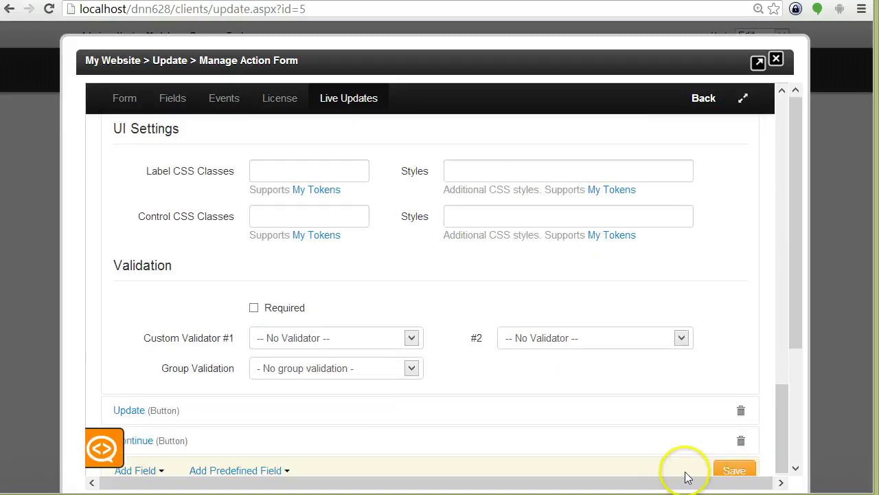
pyautogui.click(775, 59)
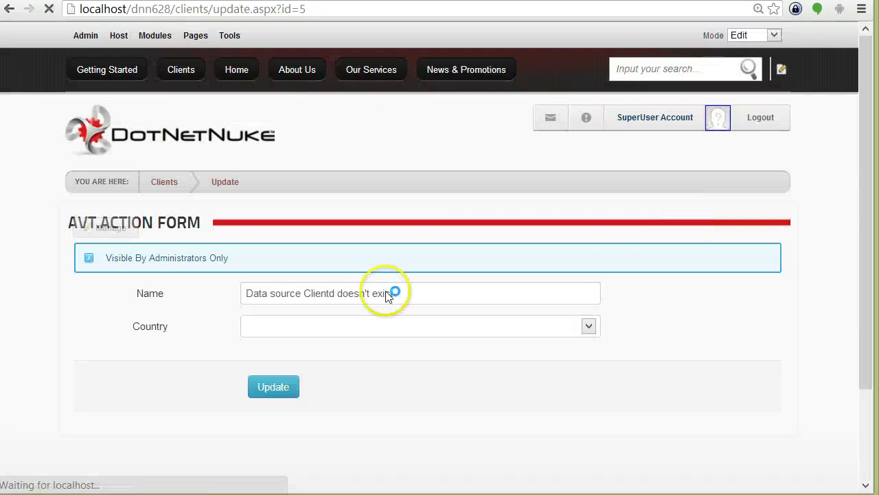
# - Check the prefilled Name and Country on the update form, and return to the Clients list
pyautogui.moveTo(283, 294); pyautogui.dragTo(206, 293)
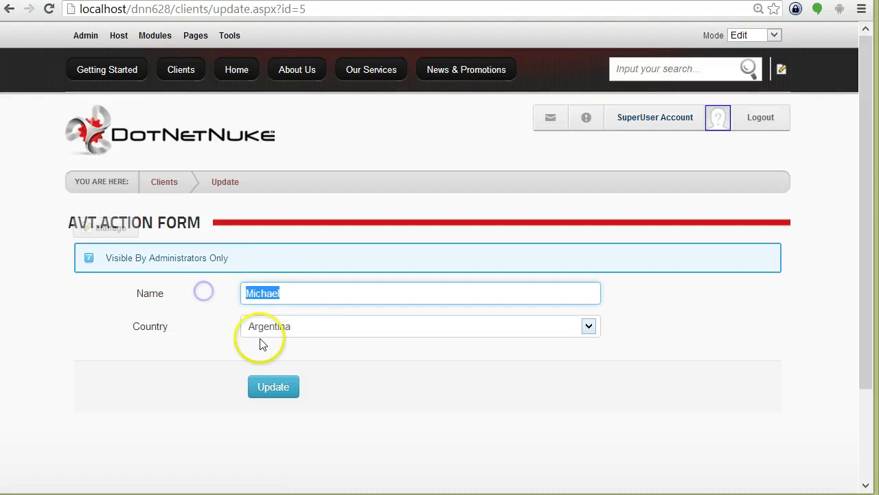
pyautogui.click(286, 346)
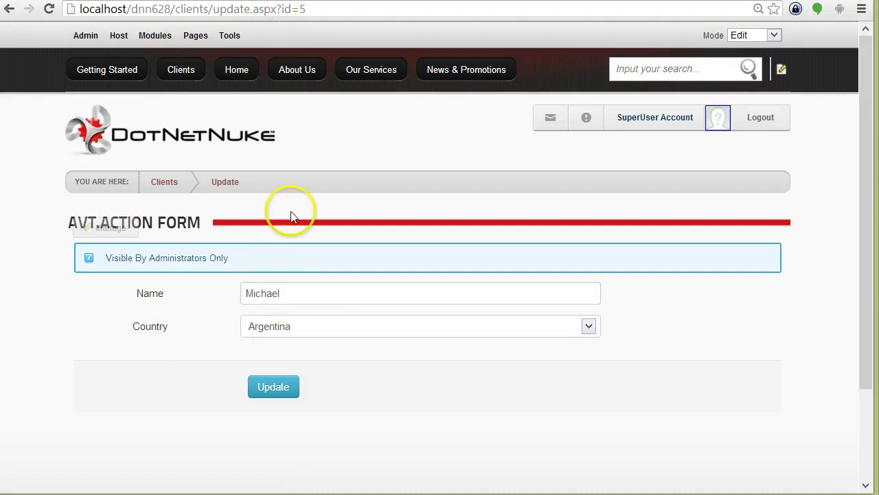
pyautogui.click(163, 183)
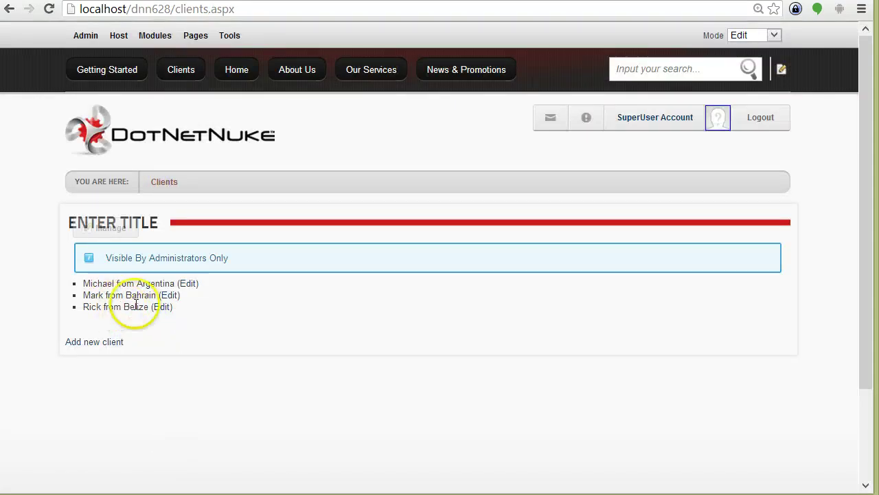
# - Open the Belize client for editing, set its country to Angola, and submit the update
pyautogui.click(163, 306)
pyautogui.click(325, 327)
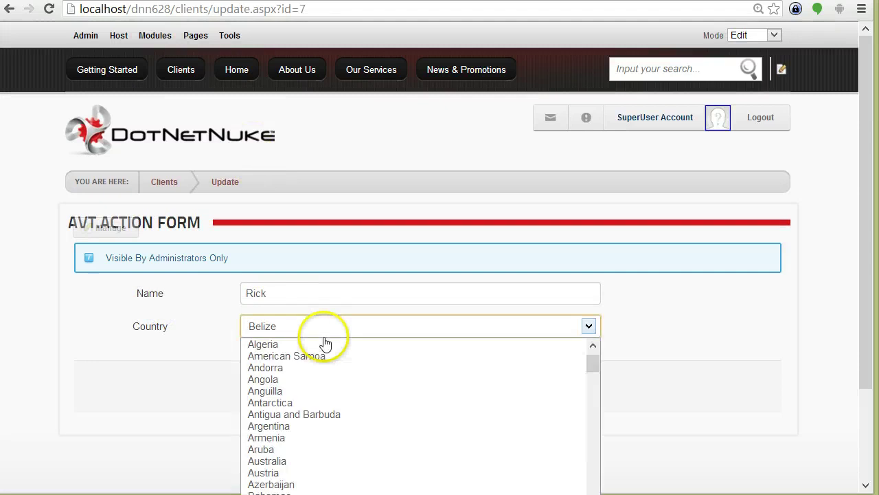
pyautogui.click(316, 382)
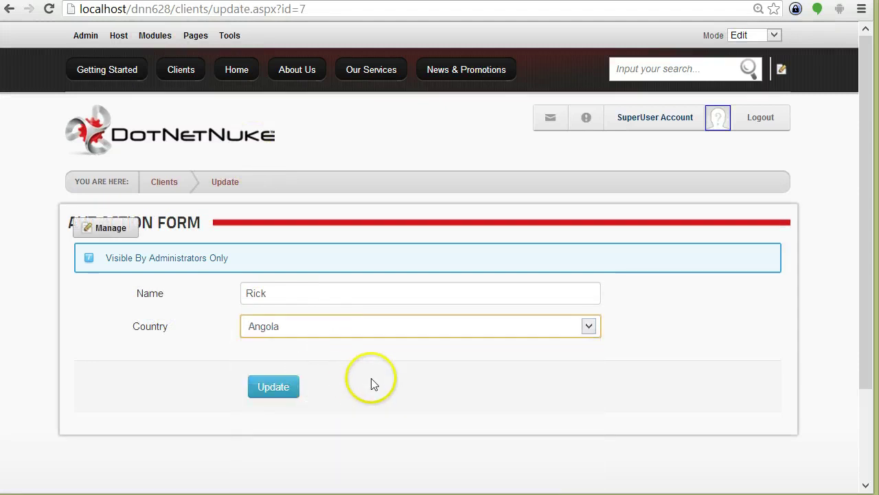
pyautogui.click(266, 383)
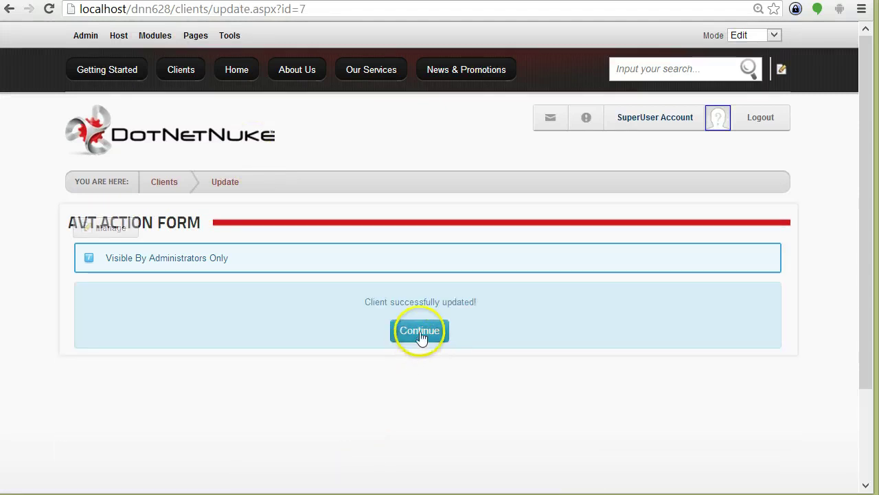
# - Return to the Clients list from the update confirmation and open the form for adding a new client
pyautogui.click(419, 332)
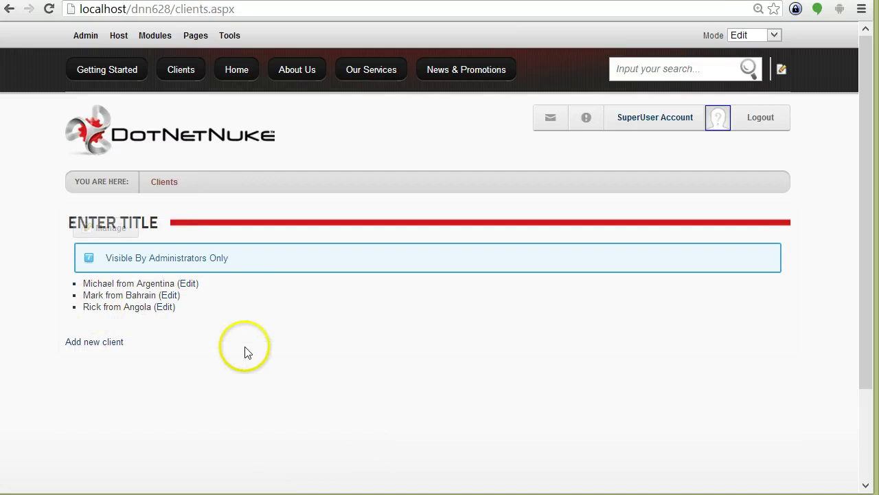
pyautogui.scroll(-2, 195, 336)
pyautogui.click(107, 222)
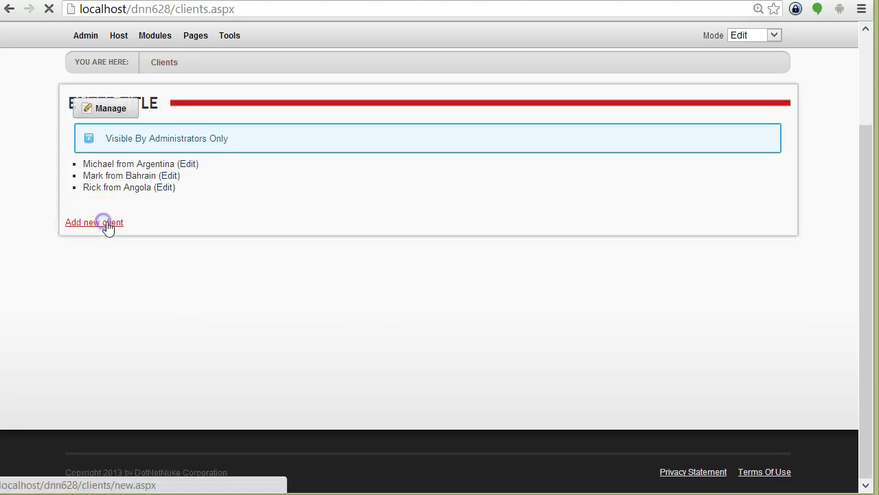
# - Add a client by entering the client's name with Cape Verde as country, and return to the Clients list to check the entry
pyautogui.click(268, 251)
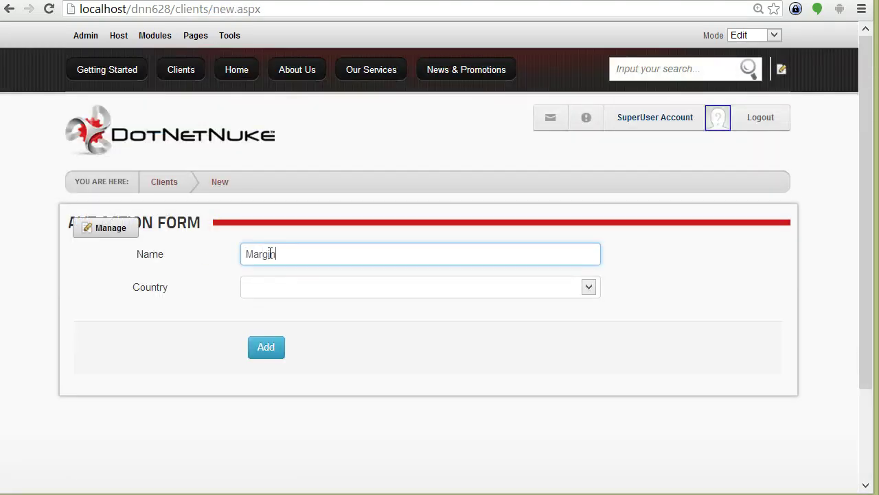
pyautogui.write('Martin')
pyautogui.press('Tab')
pyautogui.press('Down')
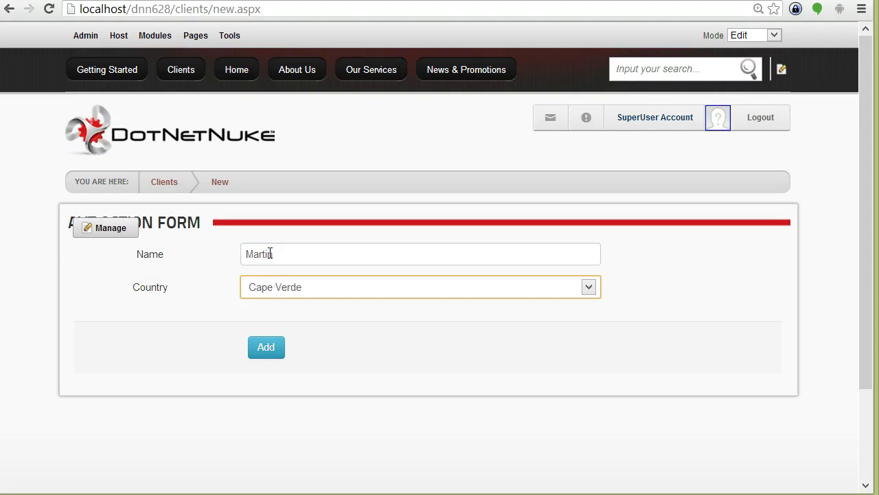
pyautogui.click(281, 341)
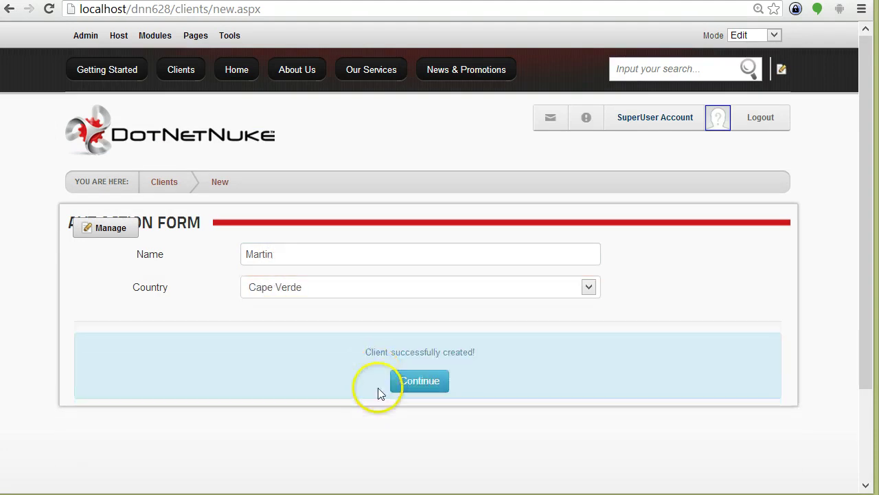
pyautogui.click(422, 300)
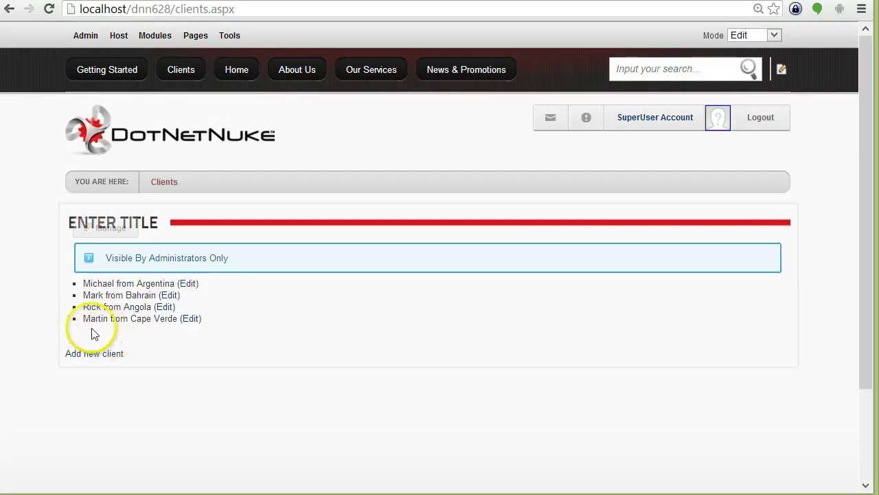
pyautogui.click(92, 321)
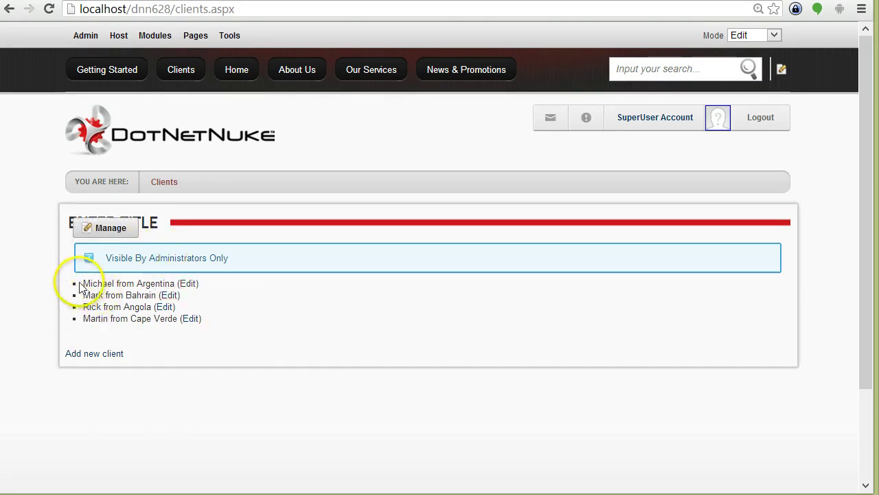
# - From the DNN Sharp Action Form product page, open the support forum's Feature Requests and minimise the chat pop-up covering the list
pyautogui.scroll(-1, 198, 397)
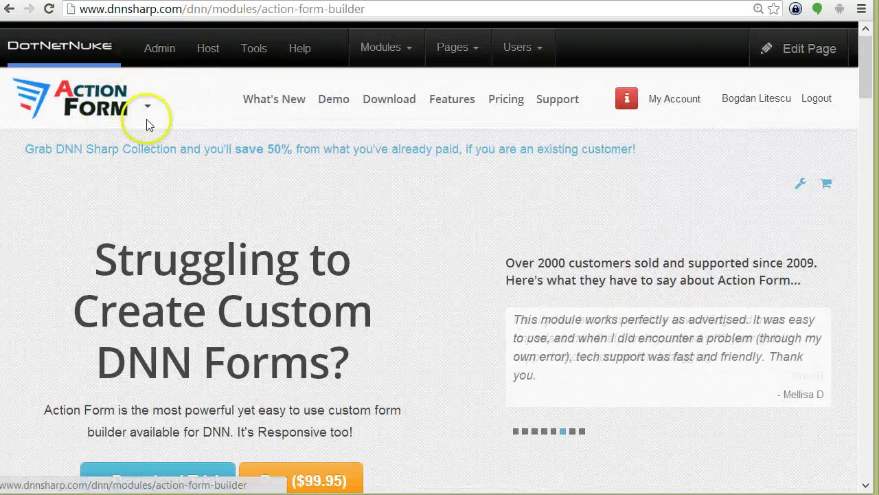
pyautogui.scroll(-1, 171, 151)
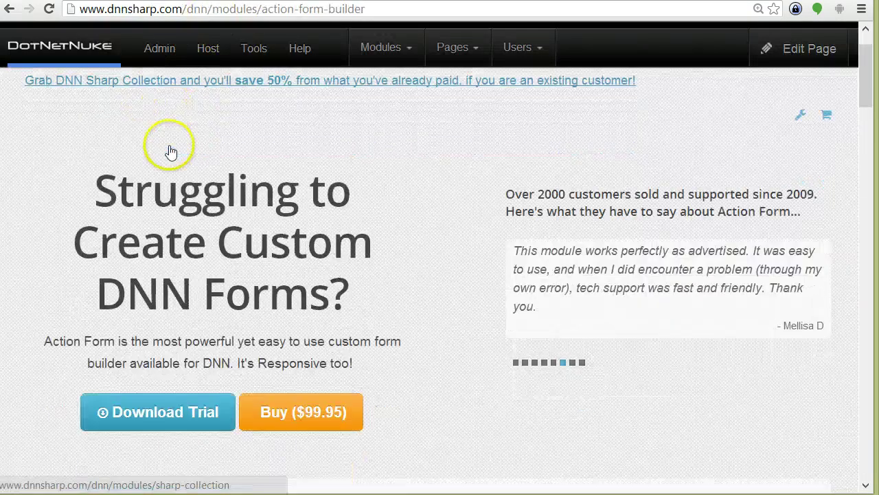
pyautogui.scroll(1, 171, 151)
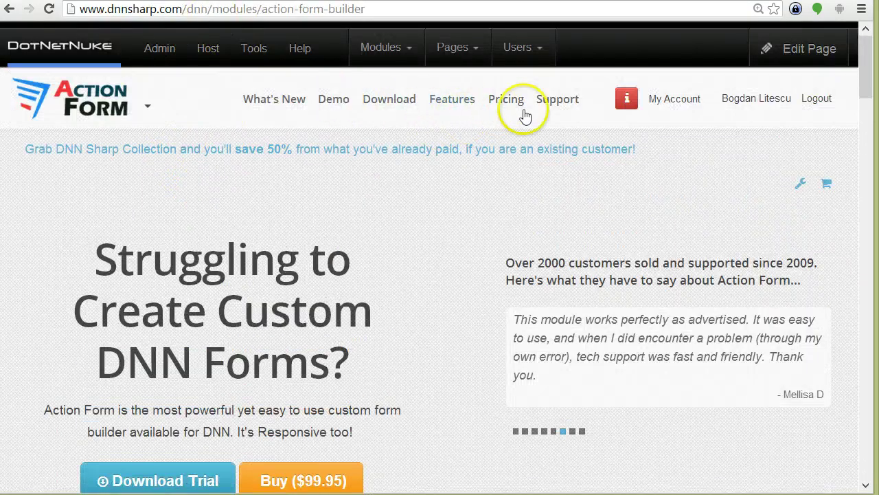
pyautogui.click(546, 100)
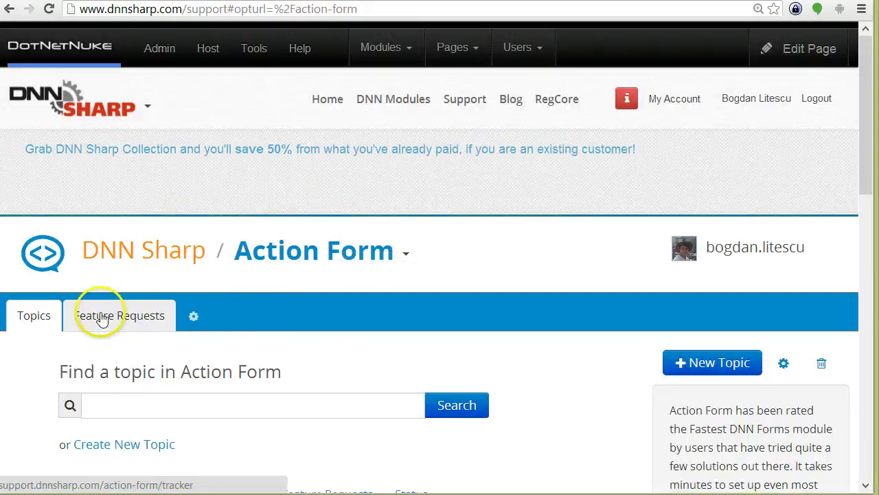
pyautogui.click(101, 318)
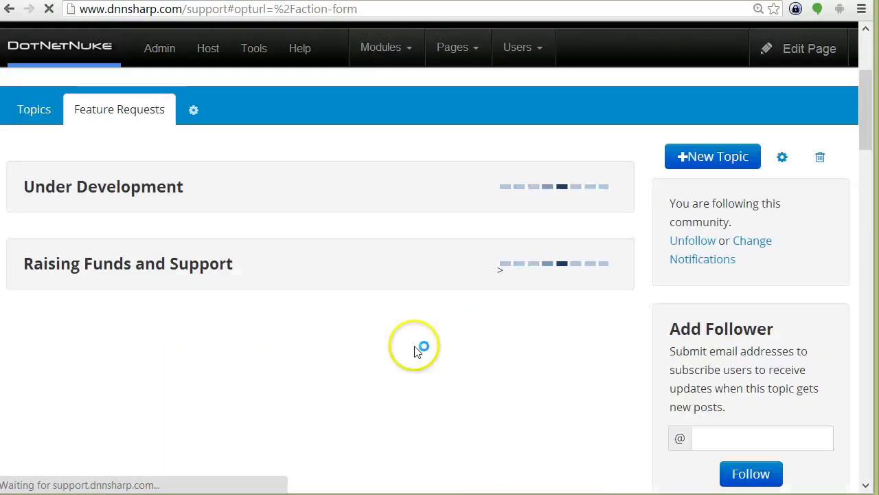
pyautogui.scroll(-5, 415, 366)
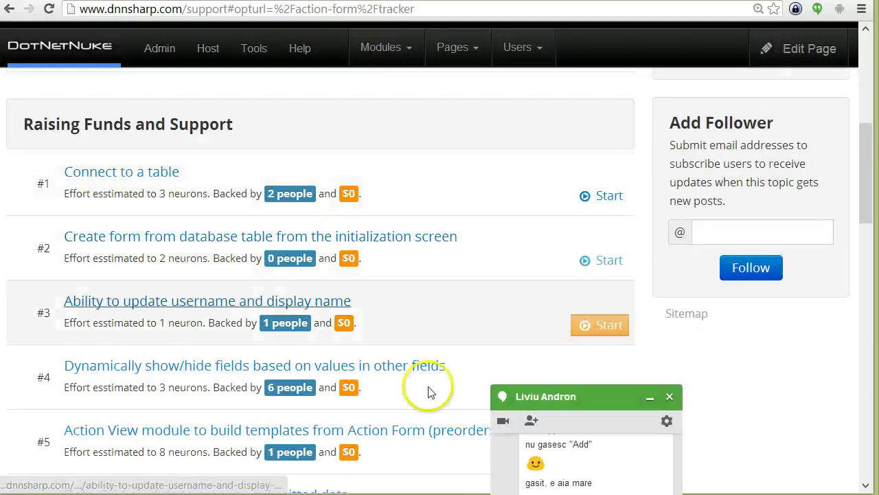
pyautogui.click(648, 397)
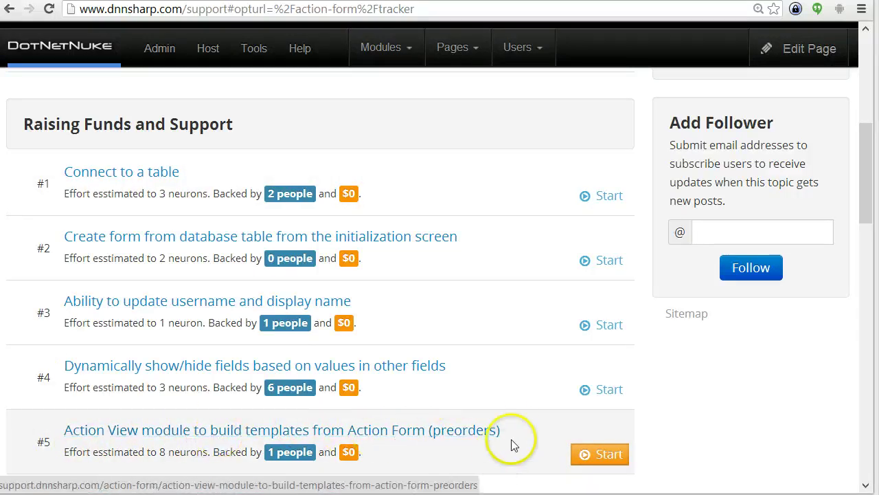
# - Open the feature request about the Action View module for building templates and examine its description, particularly the data source part
pyautogui.click(459, 431)
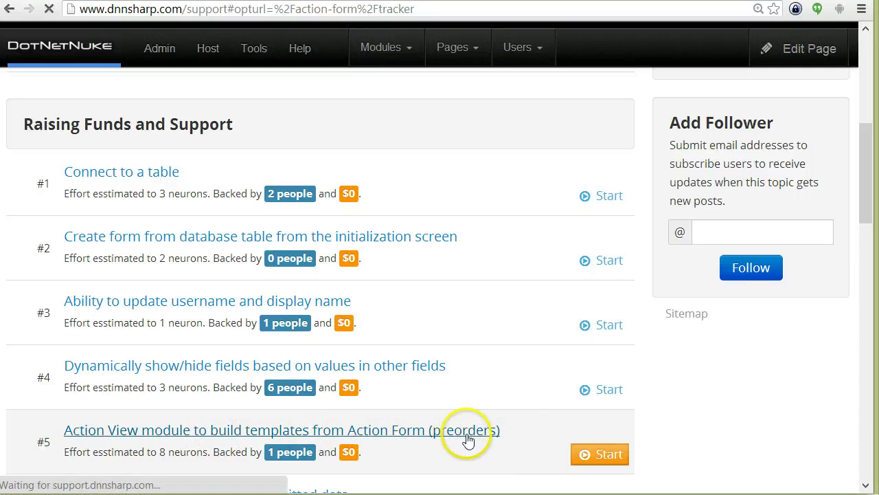
pyautogui.scroll(-6, 446, 358)
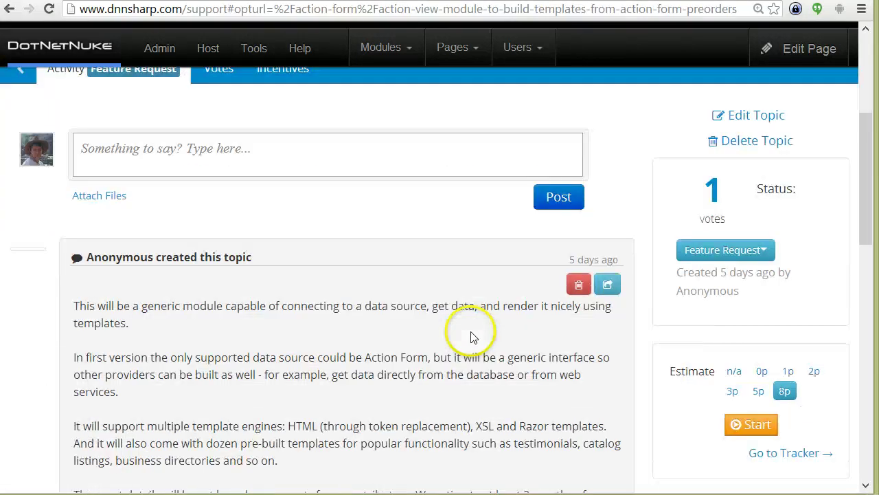
pyautogui.scroll(-1, 83, 162)
pyautogui.scroll(1, 87, 161)
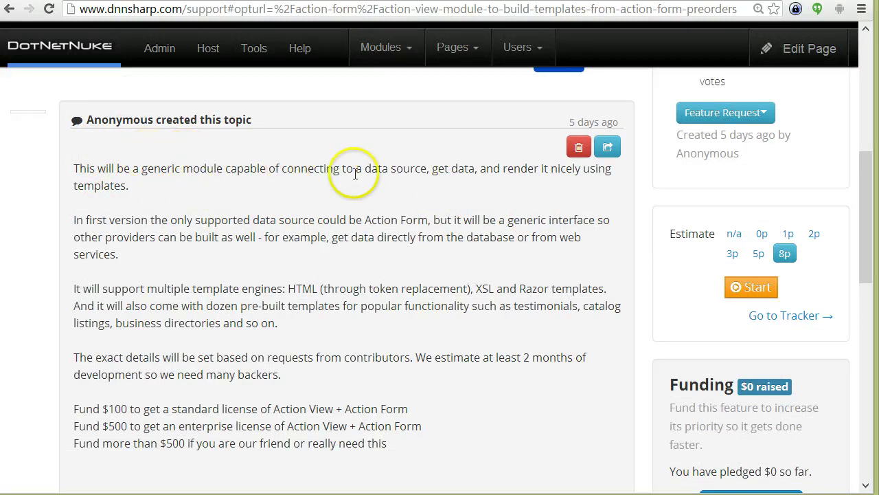
pyautogui.doubleClick(400, 169)
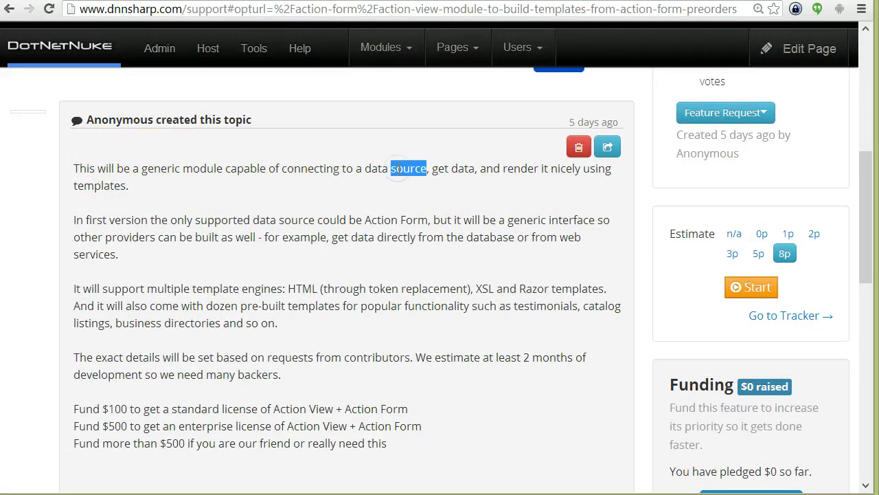
pyautogui.moveTo(368, 169); pyautogui.dragTo(418, 162)
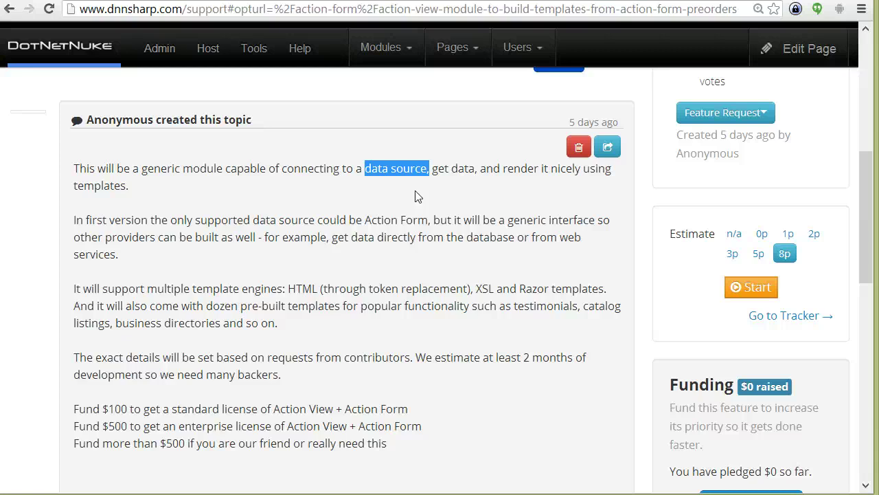
pyautogui.click(480, 179)
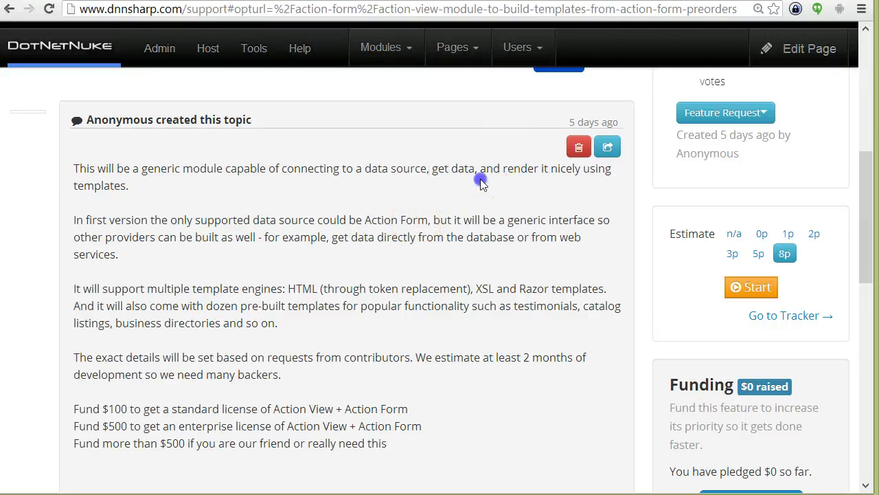
pyautogui.scroll(2, 230, 287)
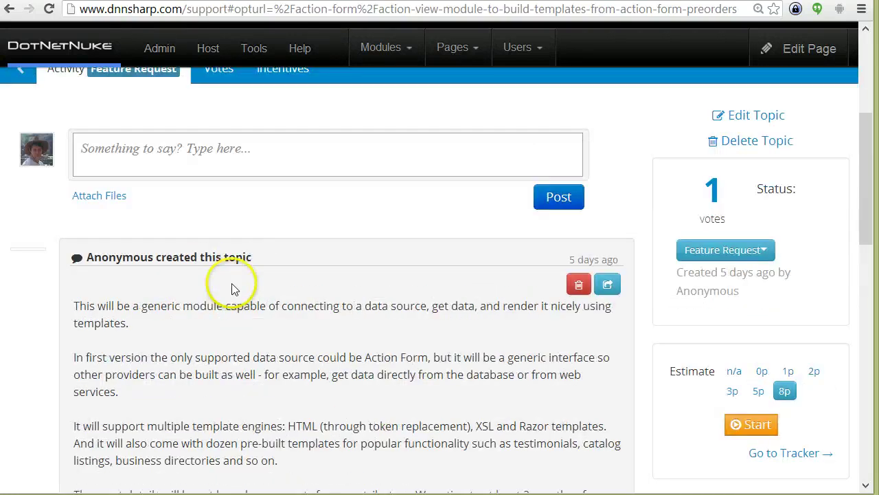
pyautogui.scroll(-2, 220, 291)
pyautogui.scroll(2, 209, 261)
# - Leave the Action View topic and reopen the Feature Requests list of the Action Form forum
pyautogui.rightClick(220, 238)
pyautogui.click(236, 252)
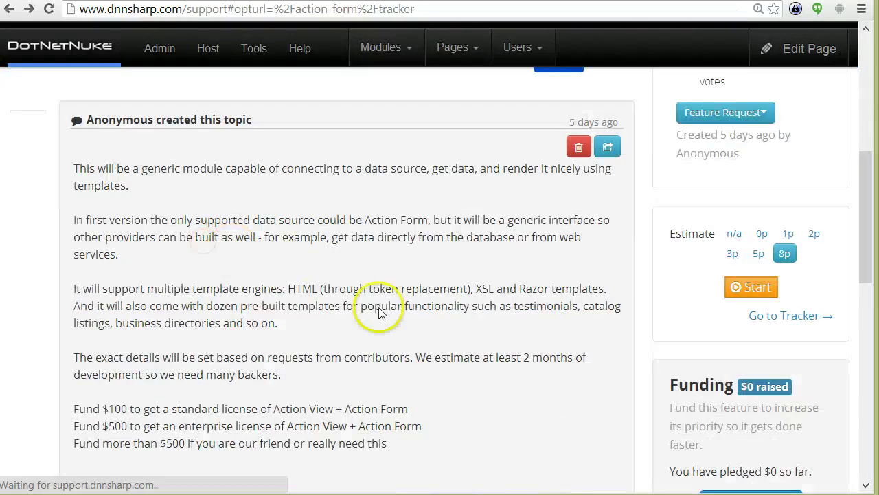
pyautogui.scroll(6, 363, 313)
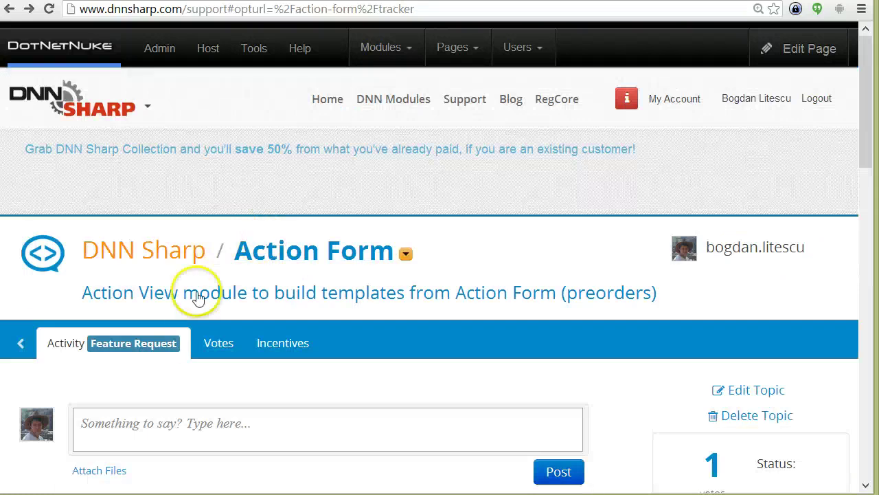
pyautogui.click(18, 344)
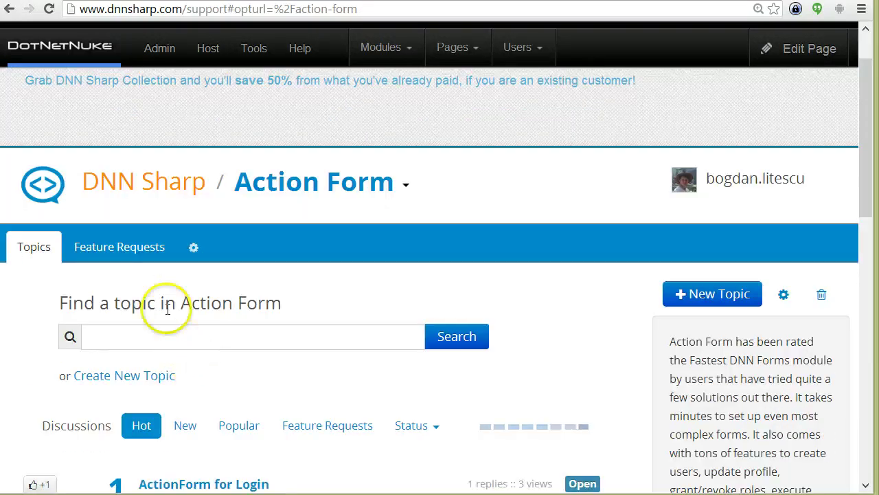
pyautogui.click(126, 250)
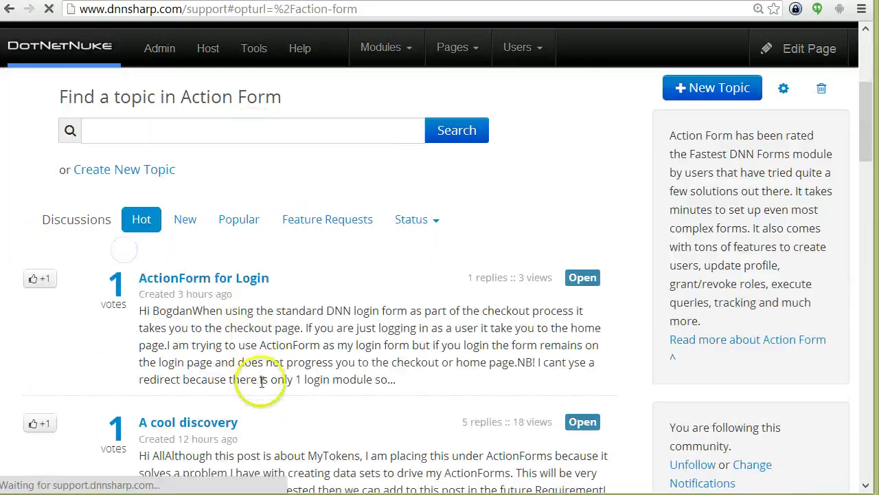
pyautogui.scroll(-6, 261, 386)
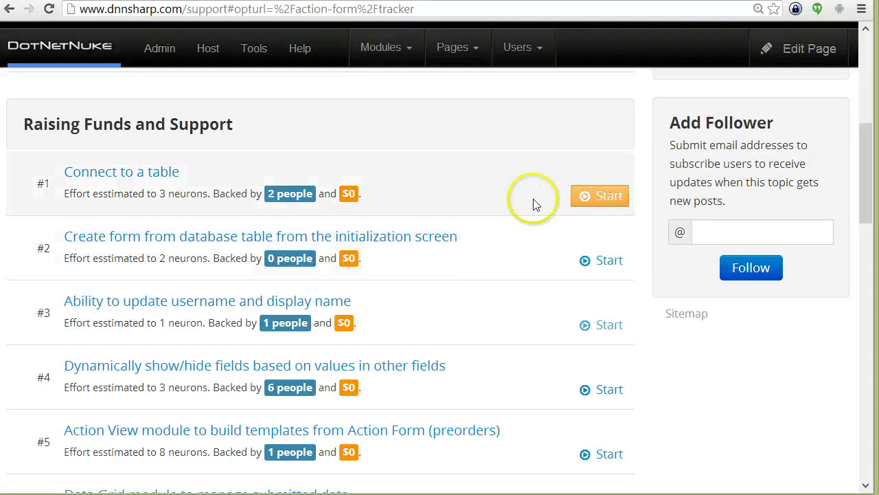
# - Examine the requests under Raising Funds and Support, checking the backers of the dynamically show/hide fields request
pyautogui.scroll(-1, 398, 314)
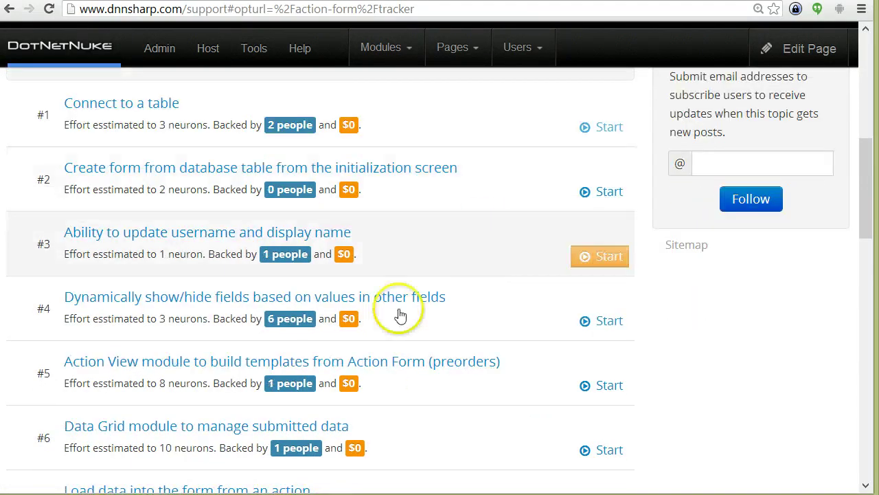
pyautogui.moveTo(266, 319); pyautogui.dragTo(300, 316)
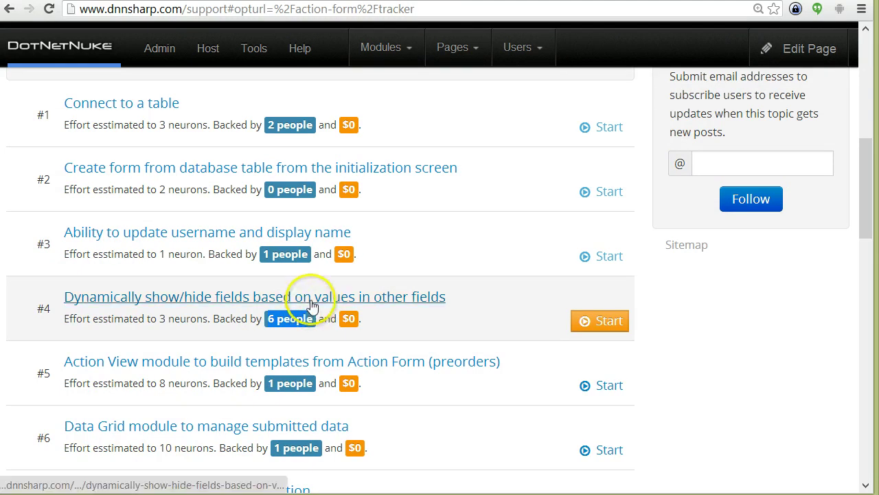
pyautogui.click(436, 323)
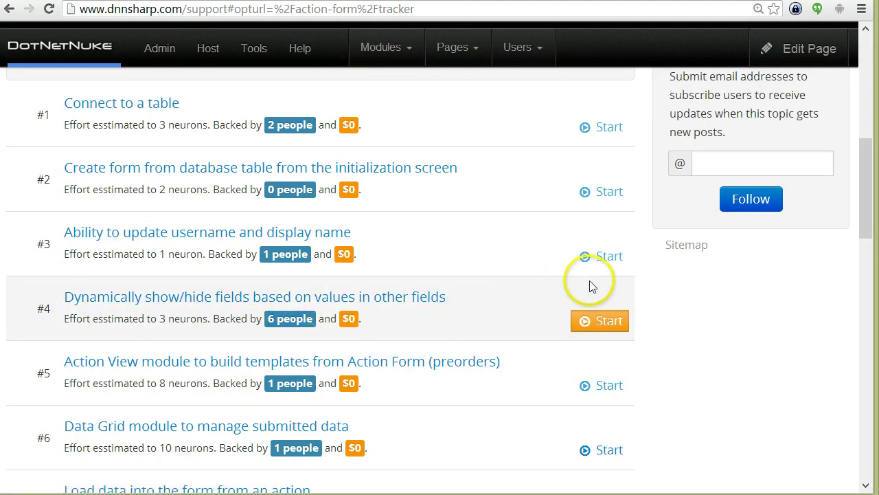
pyautogui.scroll(3, 584, 281)
pyautogui.scroll(-4, 592, 261)
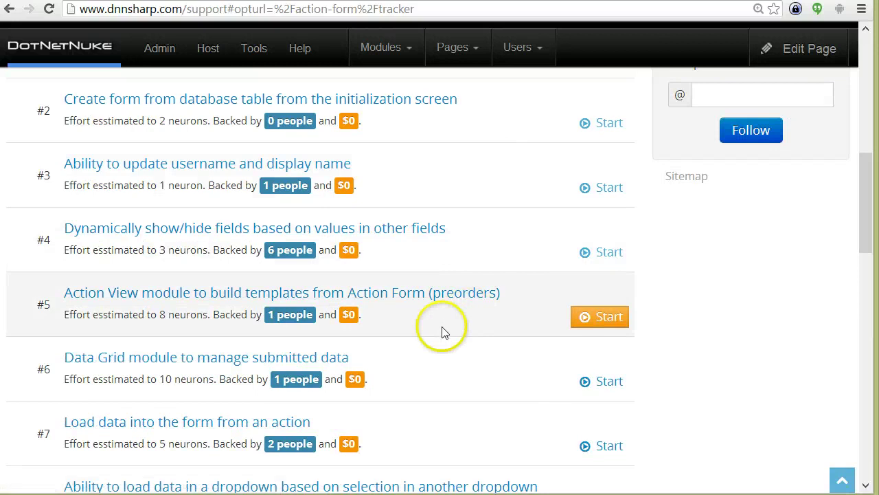
# - Reopen the Action View module request and examine its license funding tiers and pledge option
pyautogui.click(402, 301)
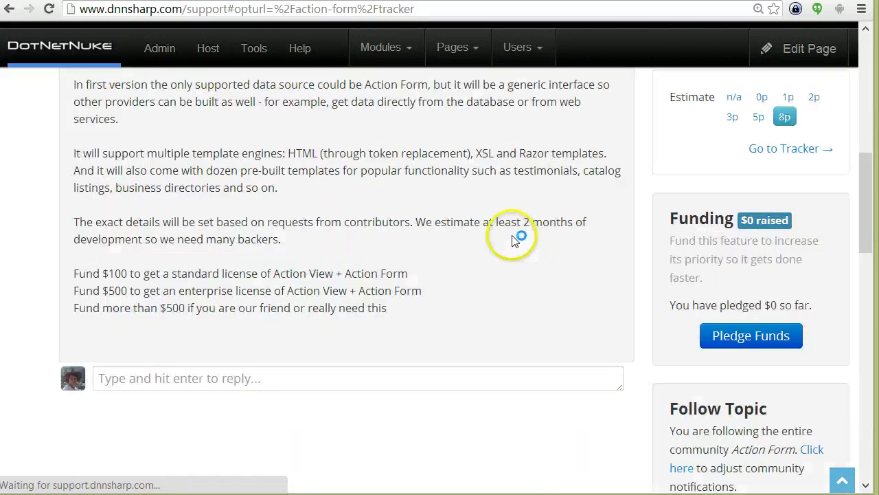
pyautogui.scroll(-5, 503, 275)
pyautogui.scroll(-3, 502, 283)
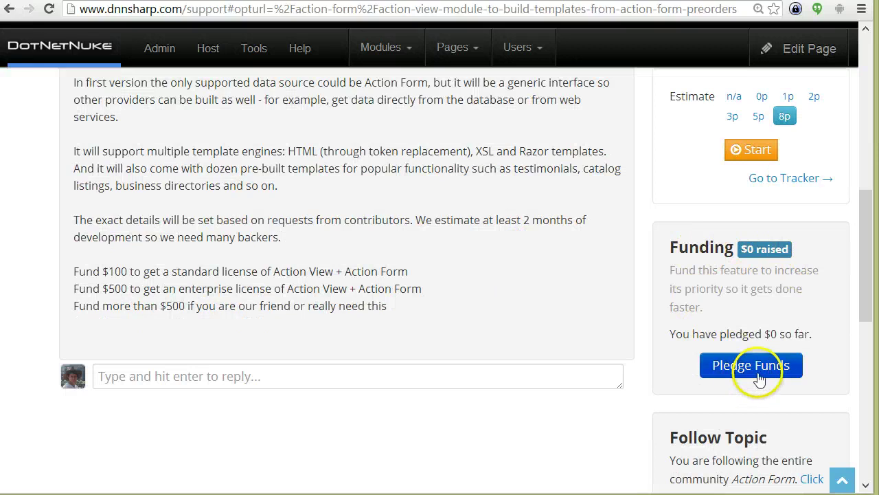
pyautogui.scroll(3, 313, 391)
pyautogui.scroll(2, 313, 390)
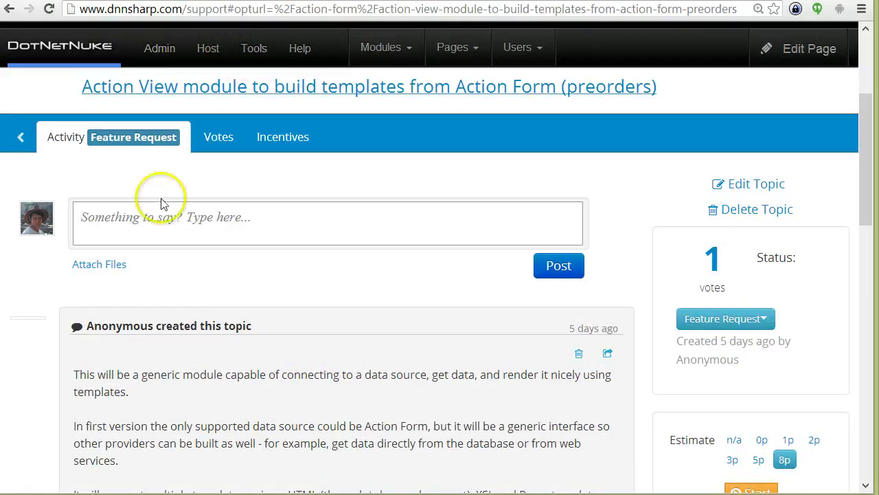